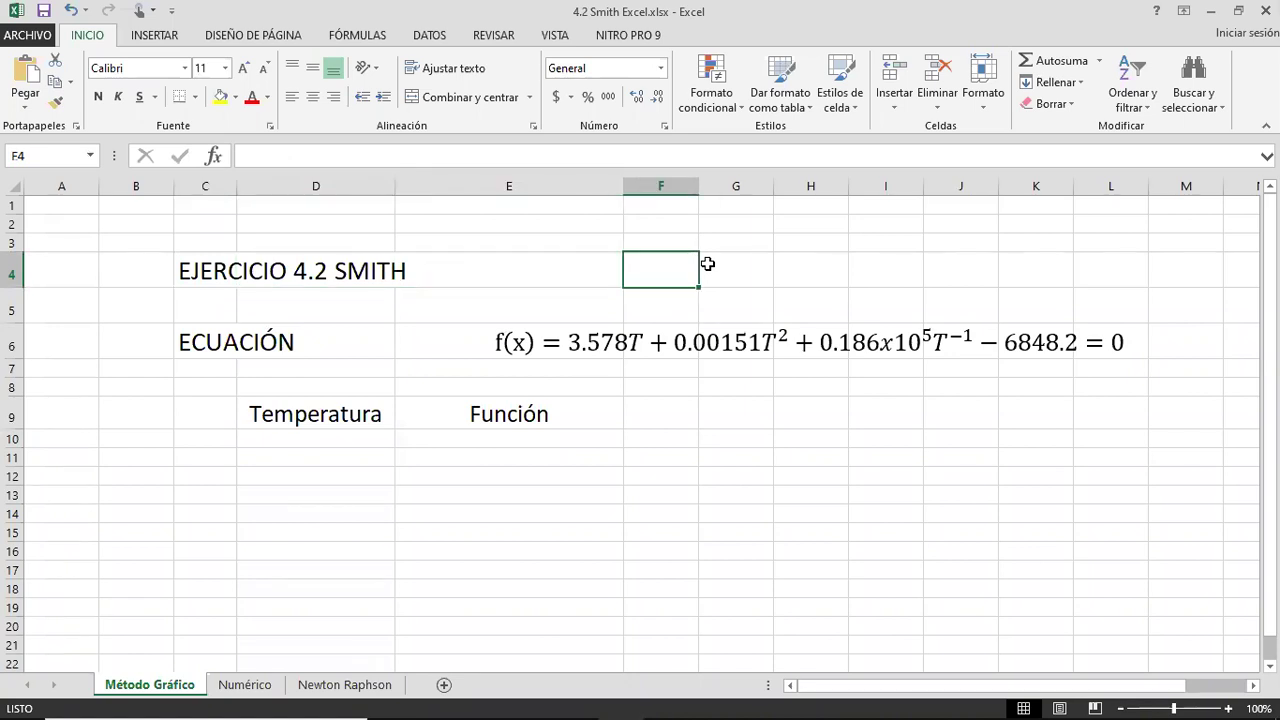
Widen column D slightly, shifting the columns after it
key(Left)
key(Left)
key(Down)
key(Down)
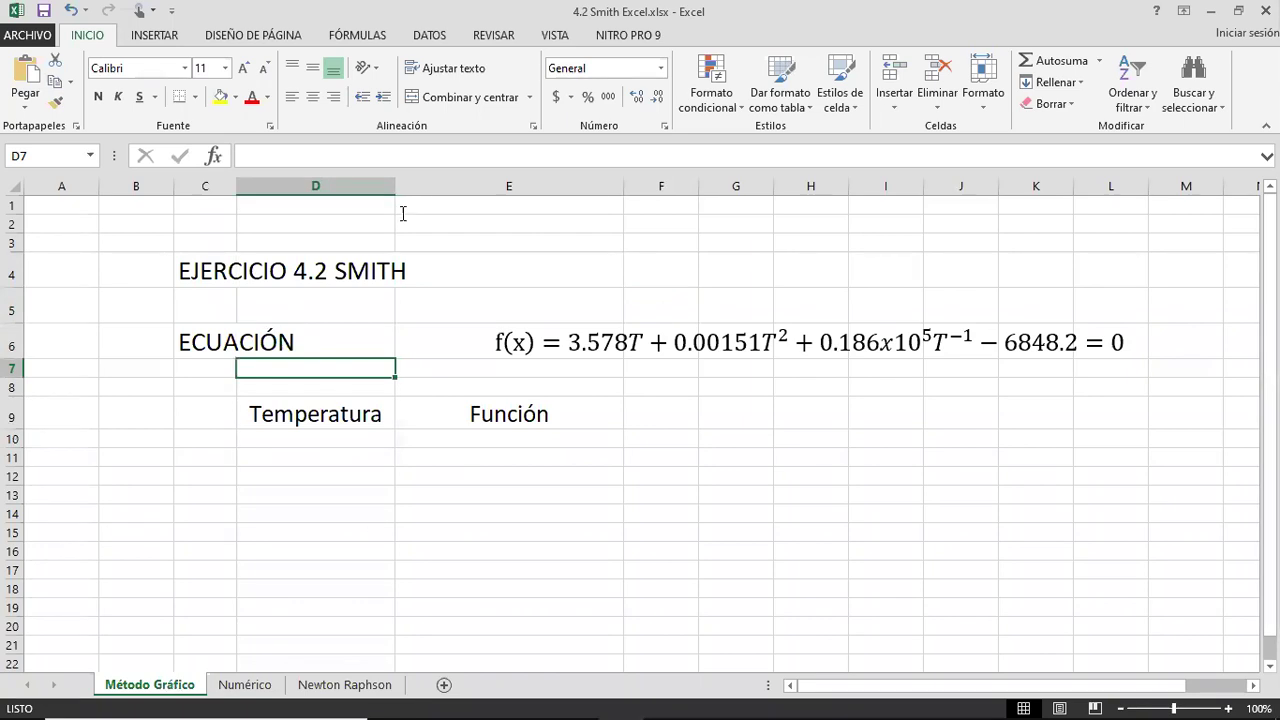
drag(395, 186, 423, 186)
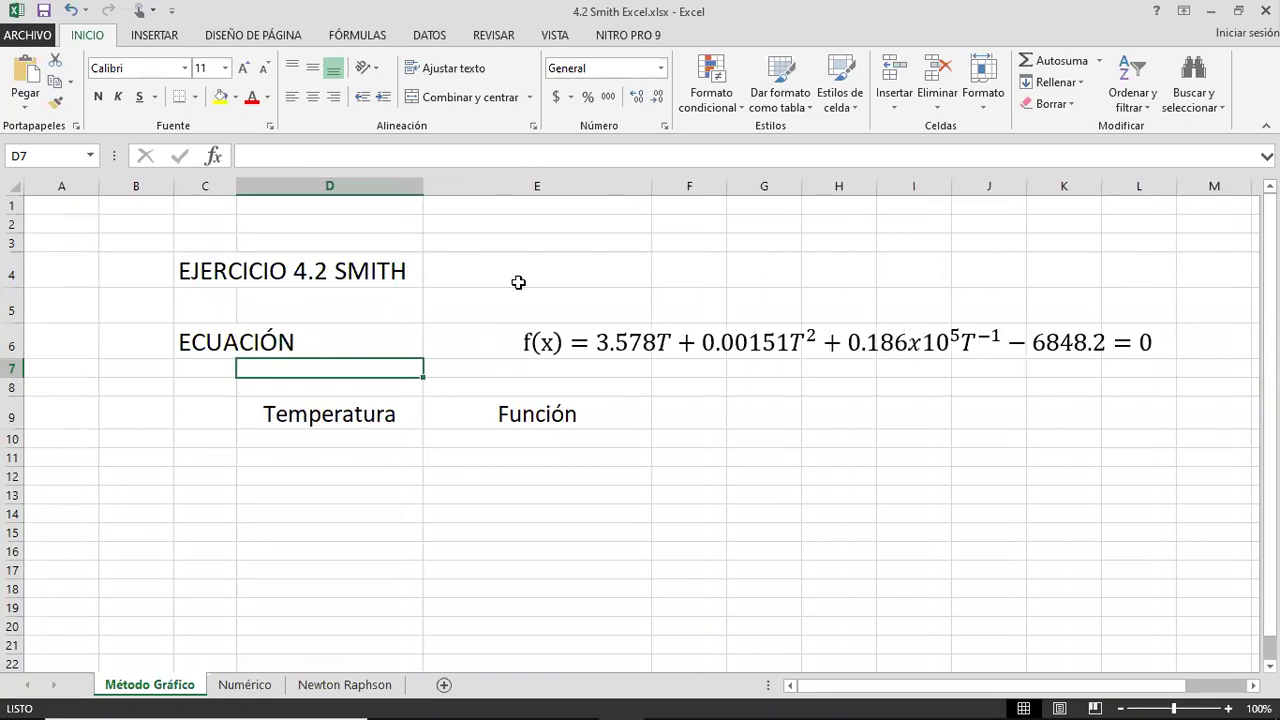
click(643, 341)
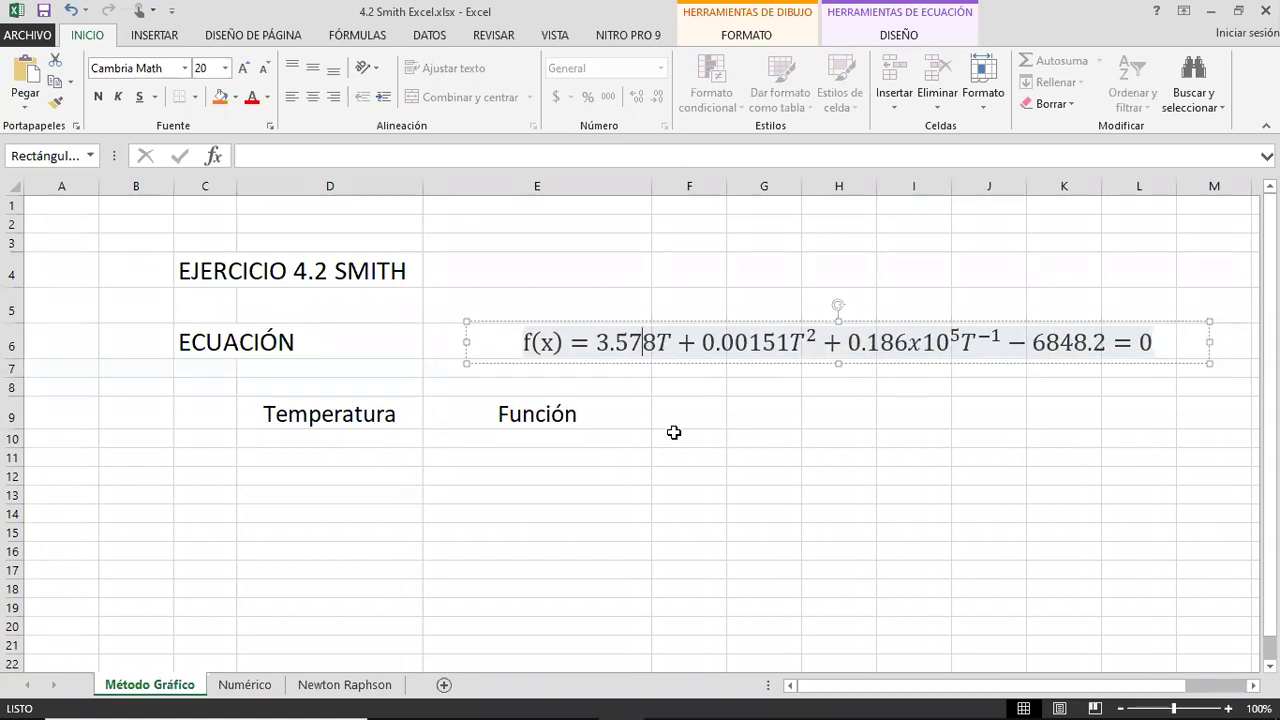
click(542, 438)
key(Left)
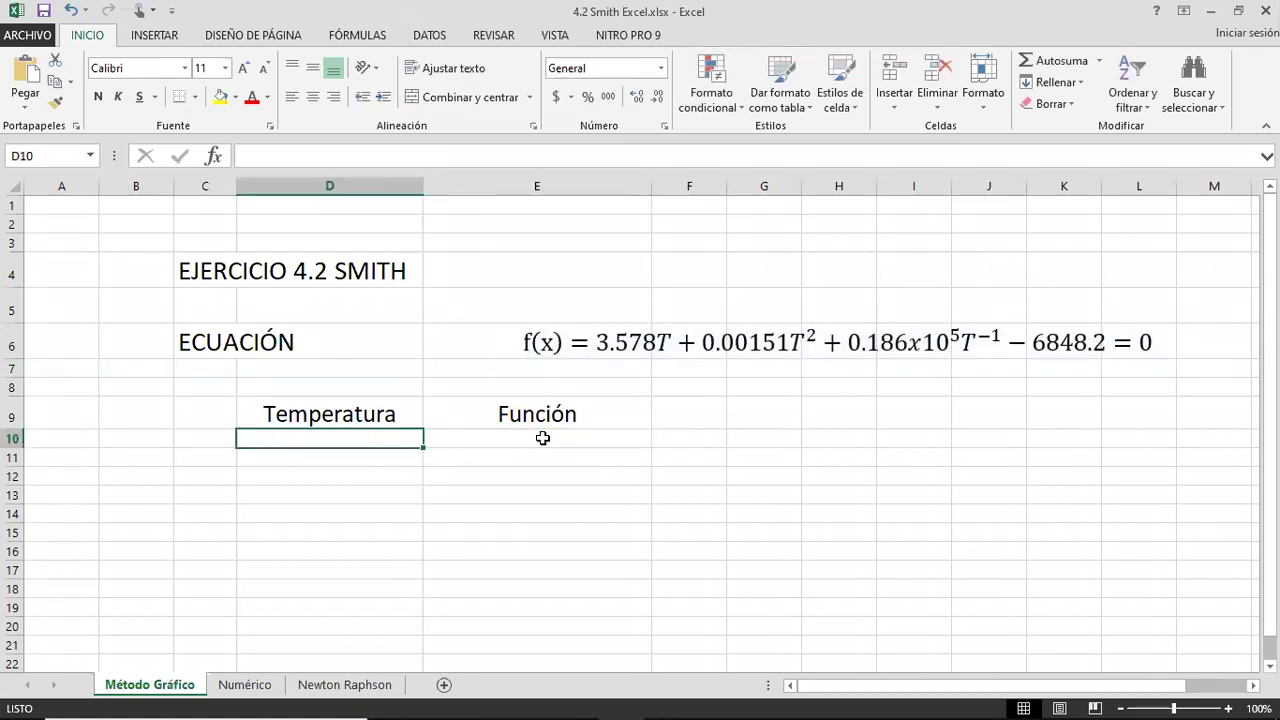
key(Up)
key(Right)
key(Left)
key(Down)
key(Up)
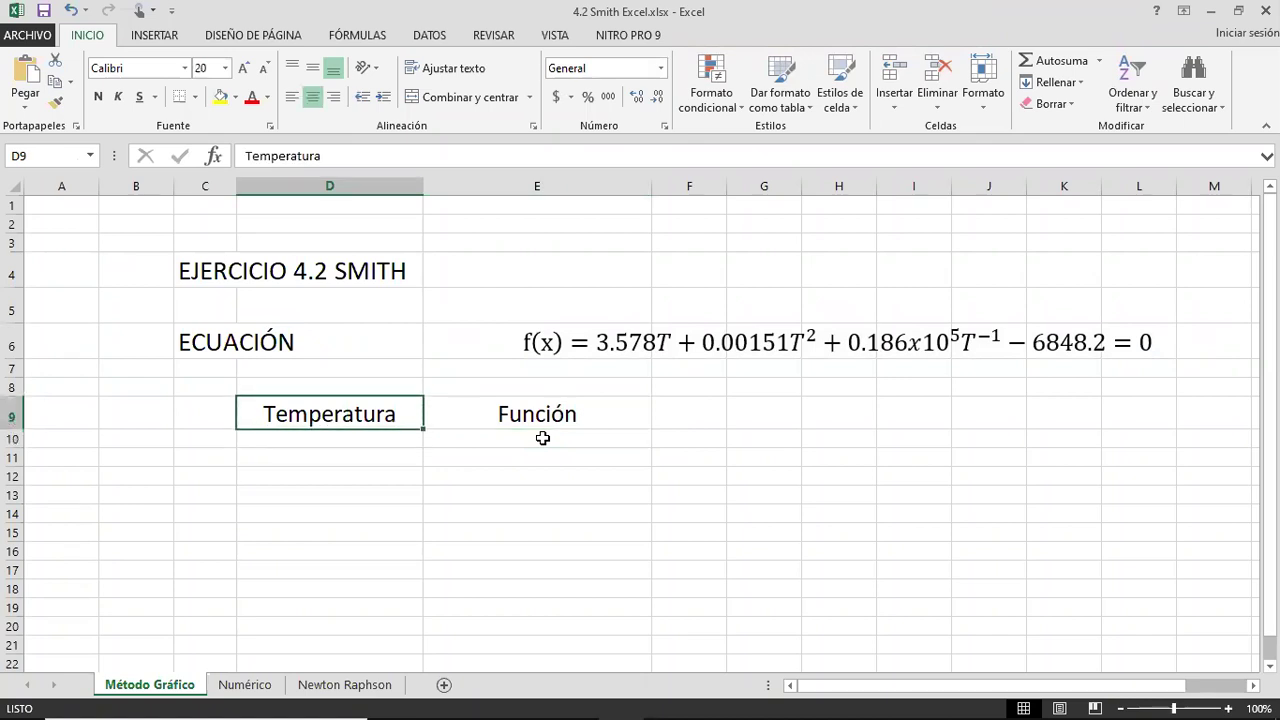
key(Right)
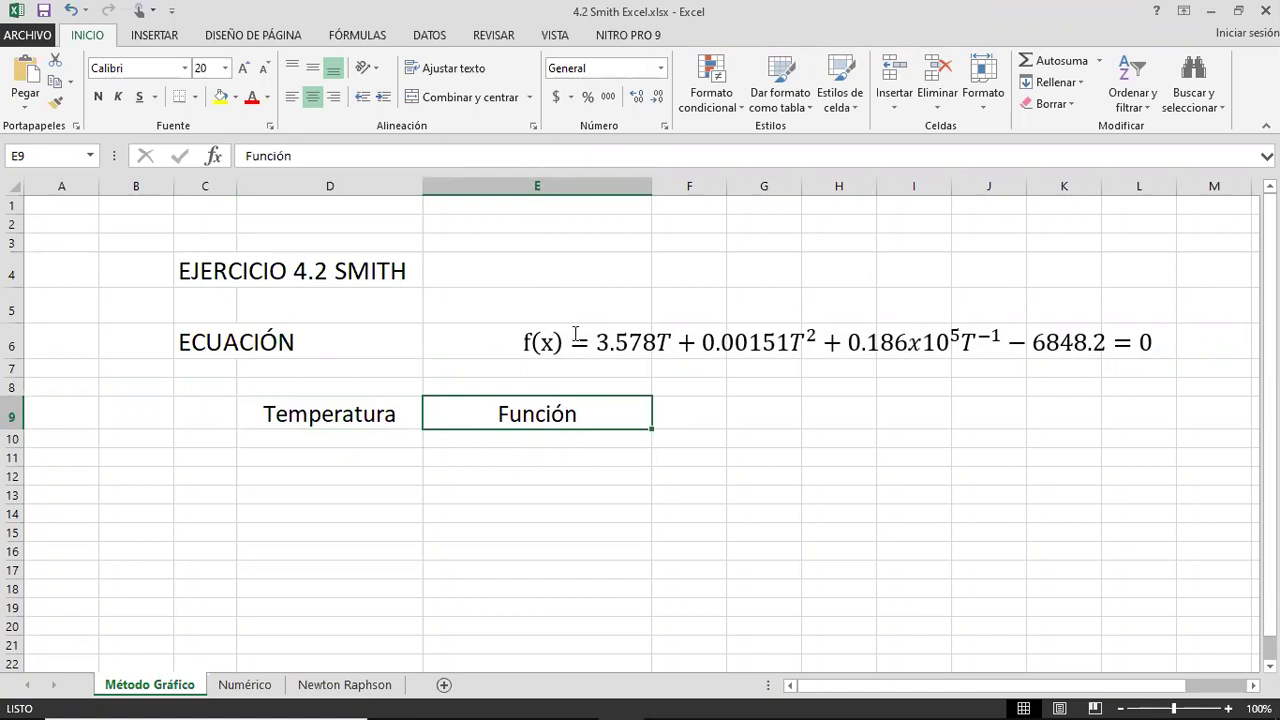
click(267, 435)
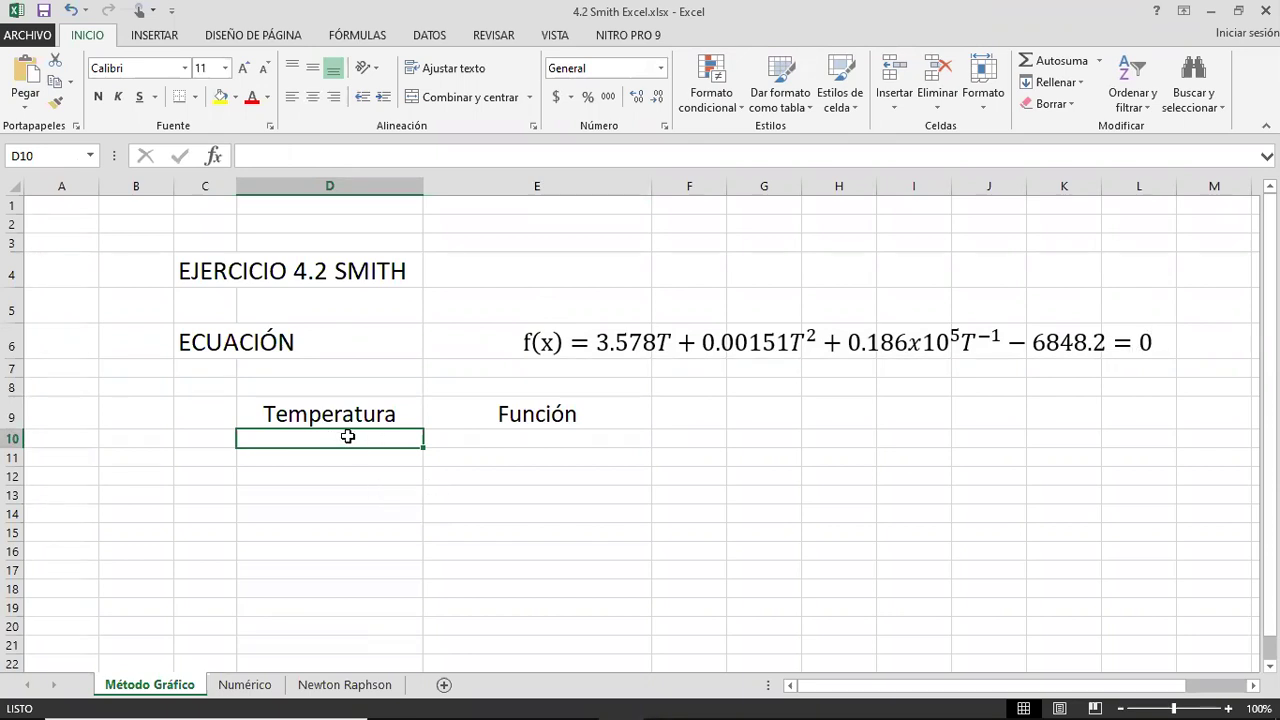
Switch to the PowerPoint slide show, review the slides deriving the equation and its integration limits, and return to the Excel workbook
key(alt)
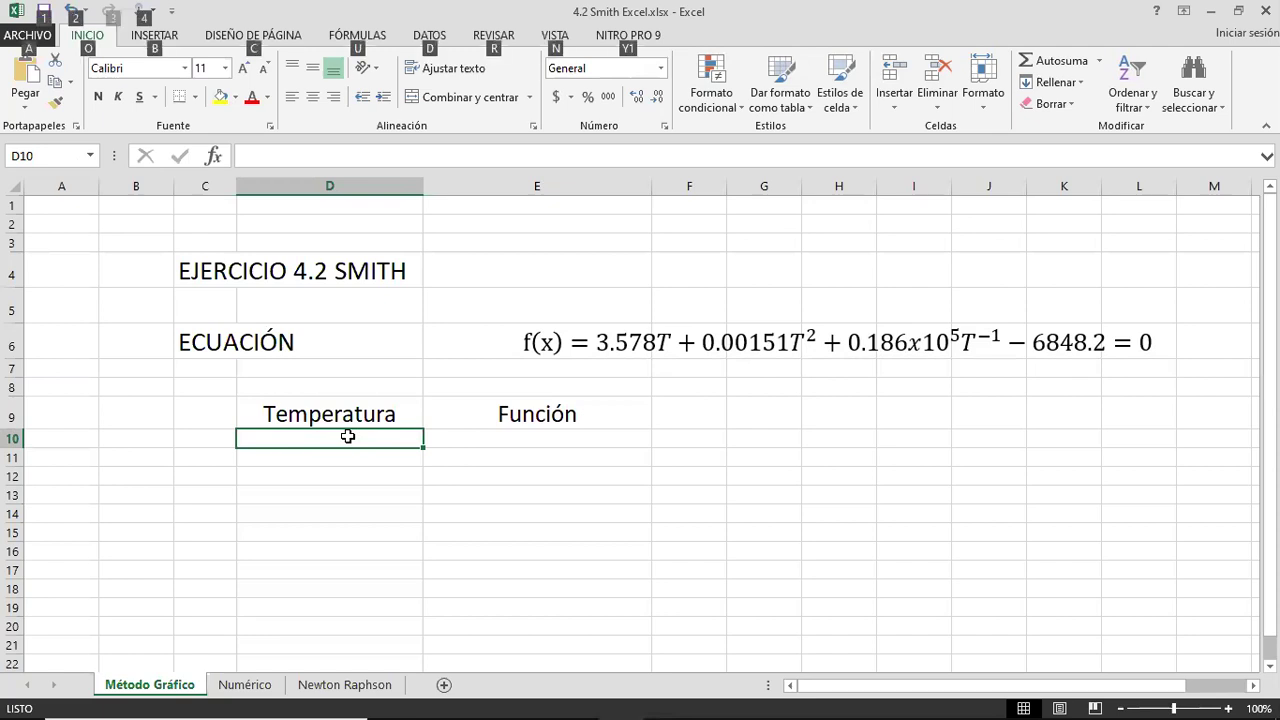
key(alt+Tab)
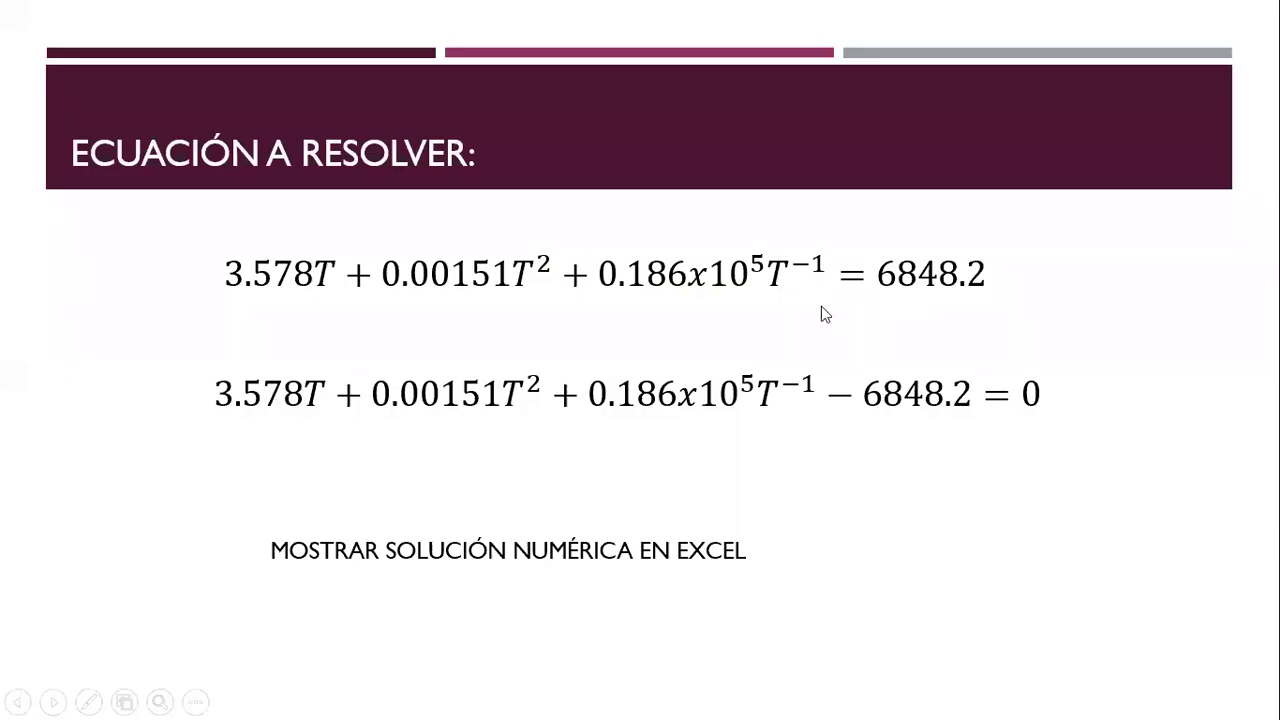
key(Left)
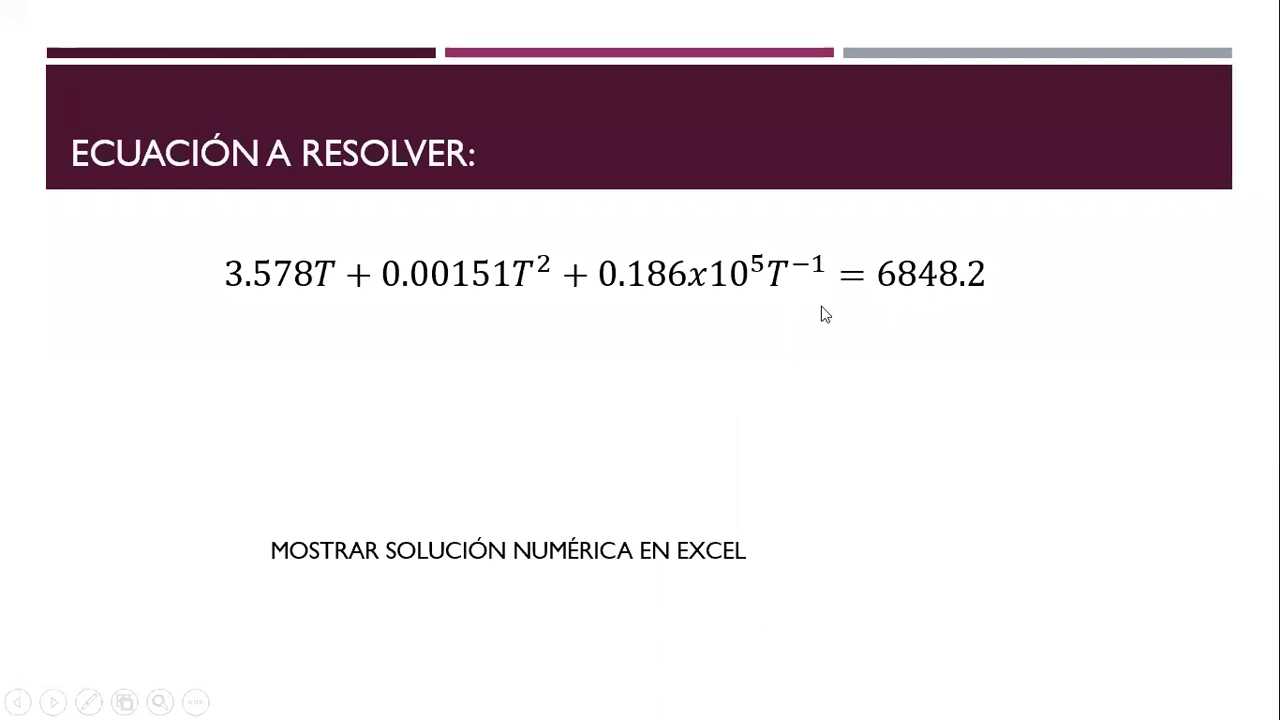
key(Left)
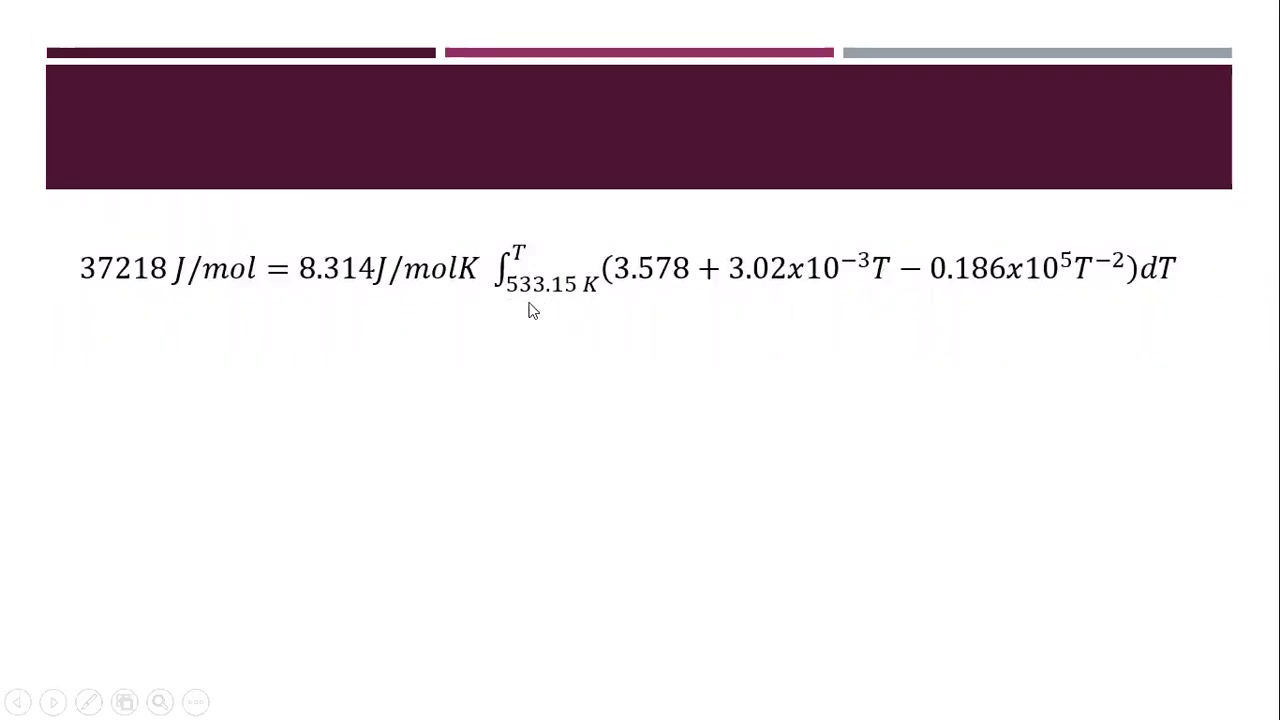
click(573, 301)
click(573, 301)
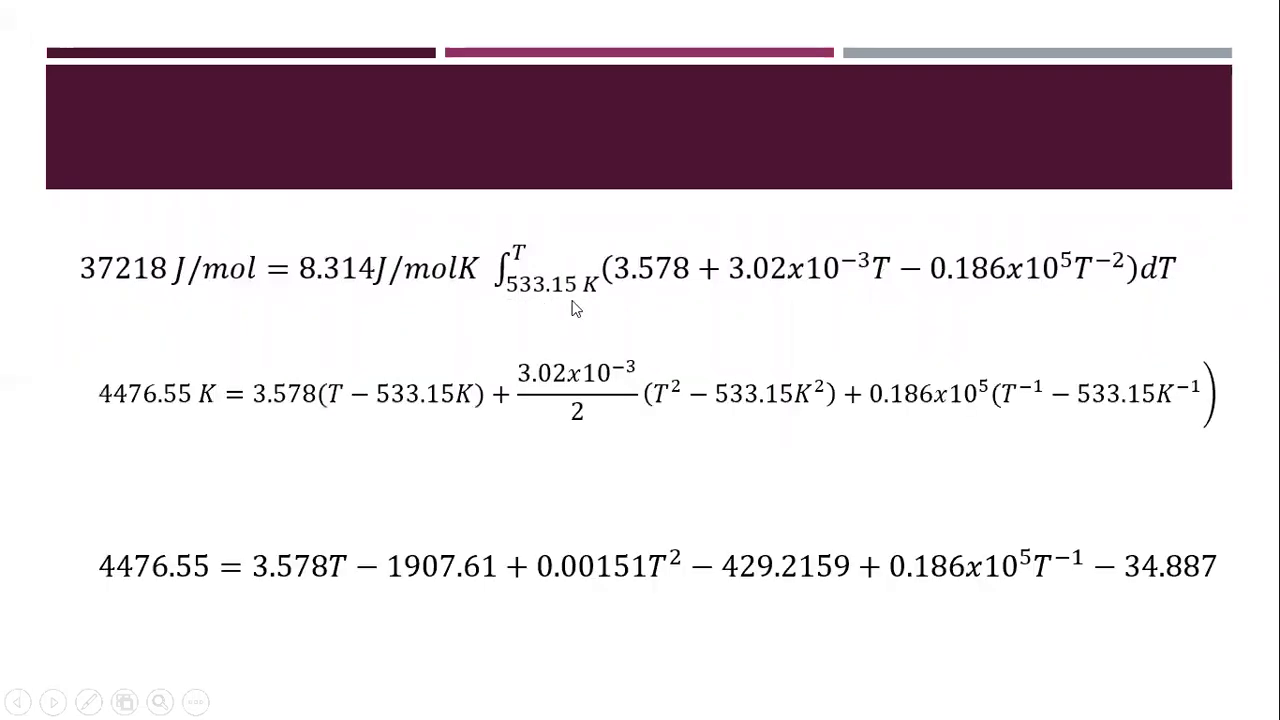
click(573, 301)
key(alt+Tab)
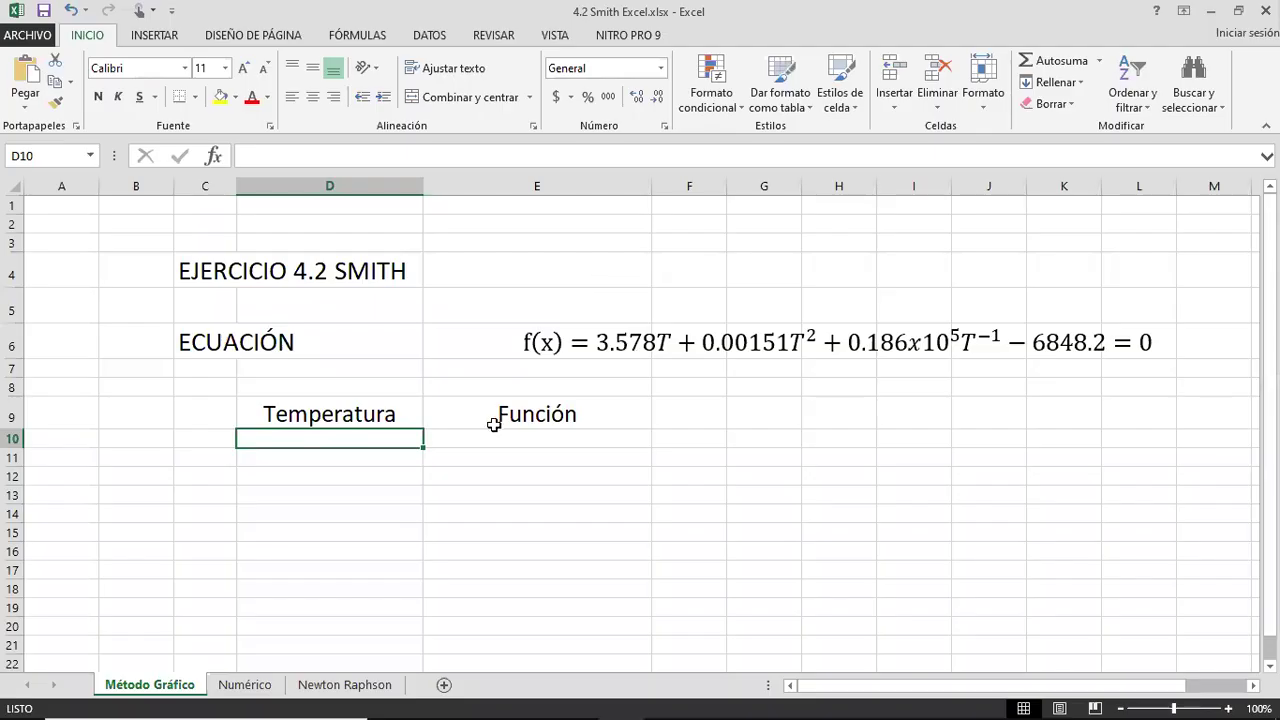
Enter the initial temperature label "To=533.15K" in cell E4, beside the exercise title
key(Up)
key(Up)
key(Up)
key(Up)
key(Right)
key(Up)
key(Up)
text(To=)
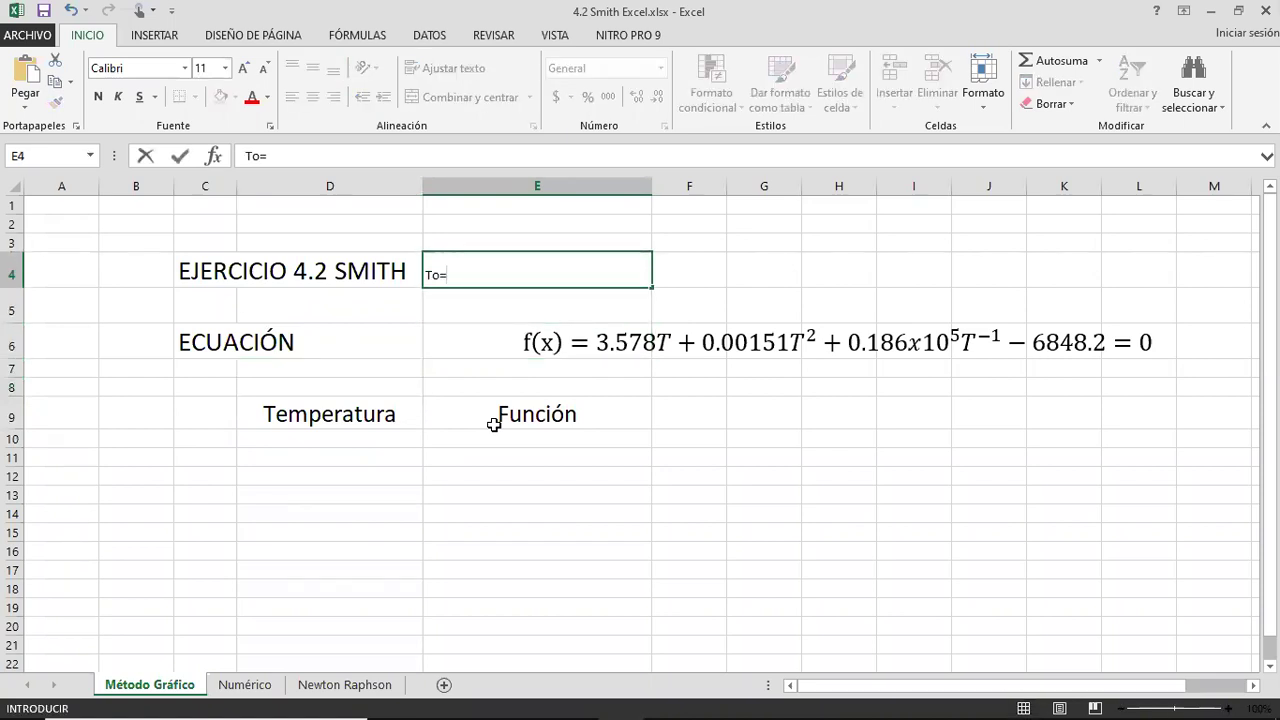
text(533.15)
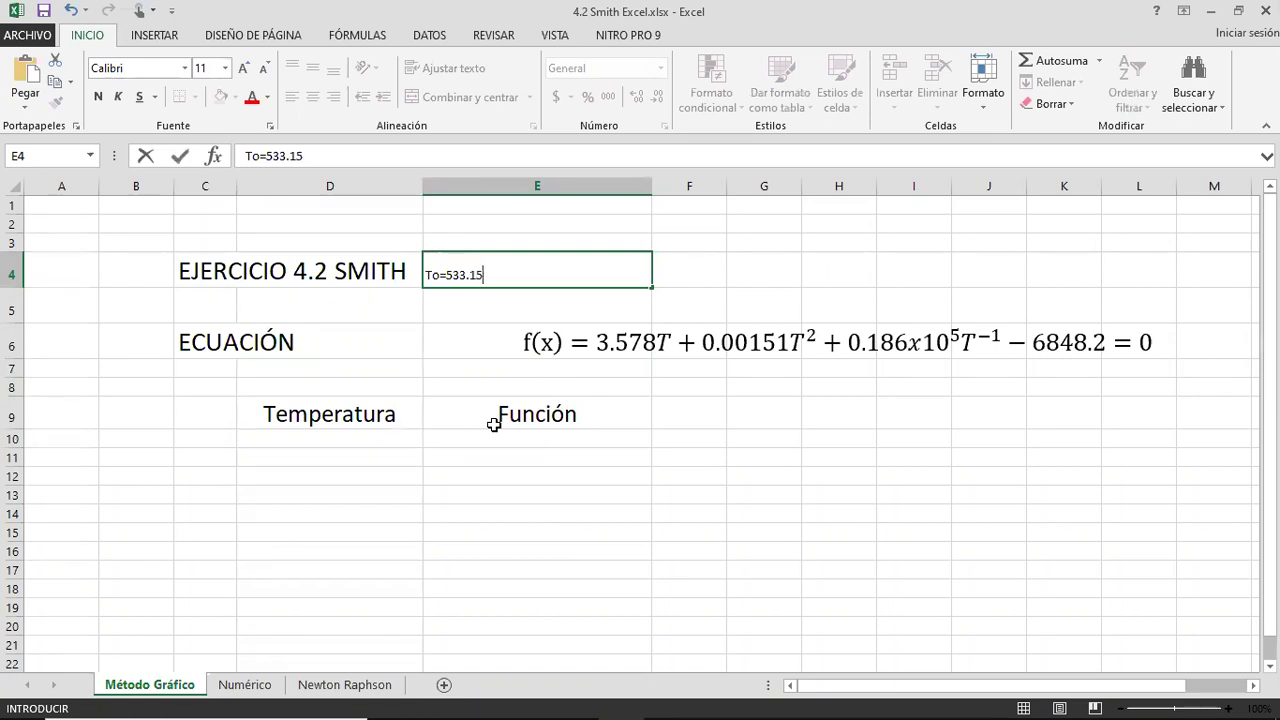
text(K)
key(Return)
Set the font size of the initial temperature label in E4 to 20
key(Up)
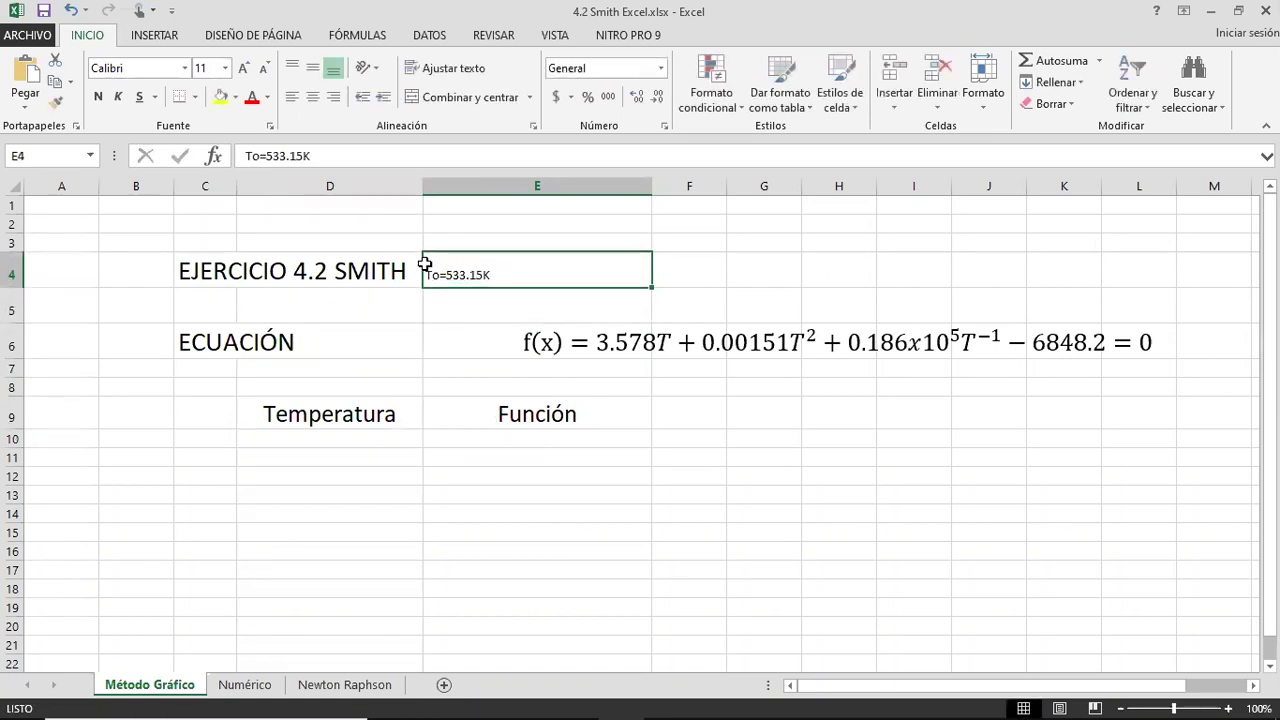
click(201, 70)
text(20)
key(Return)
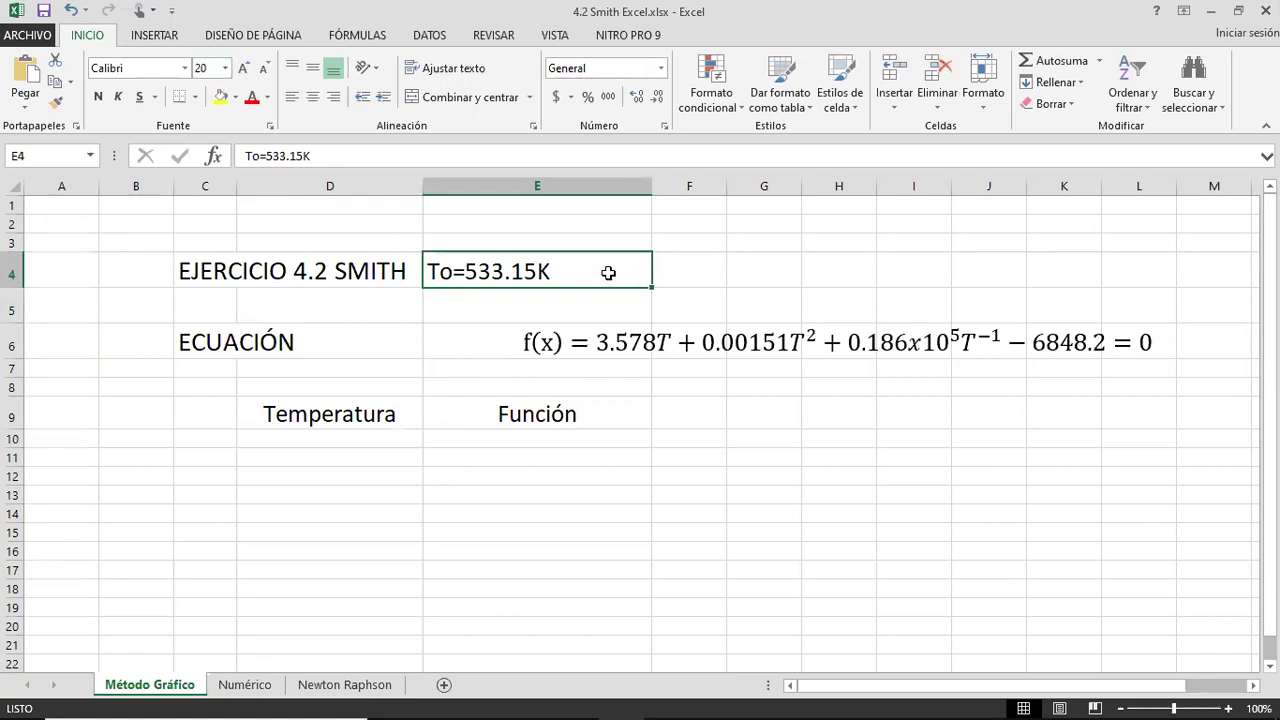
click(658, 341)
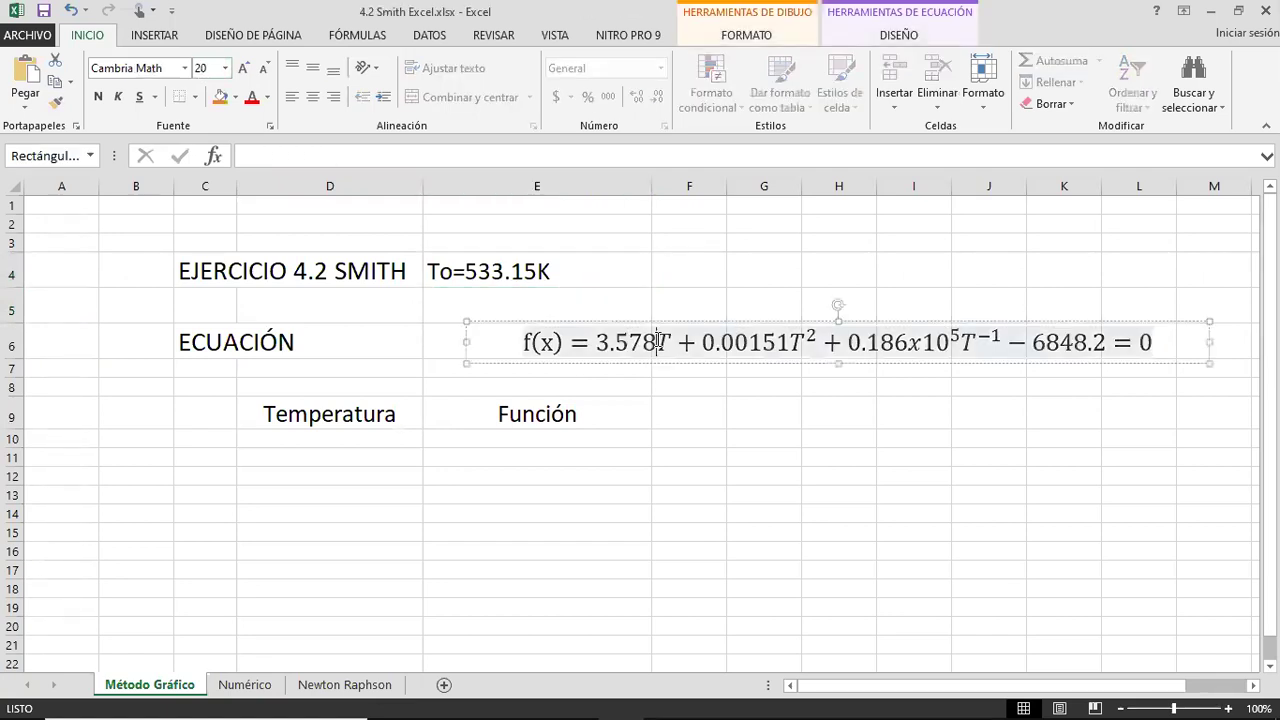
click(569, 281)
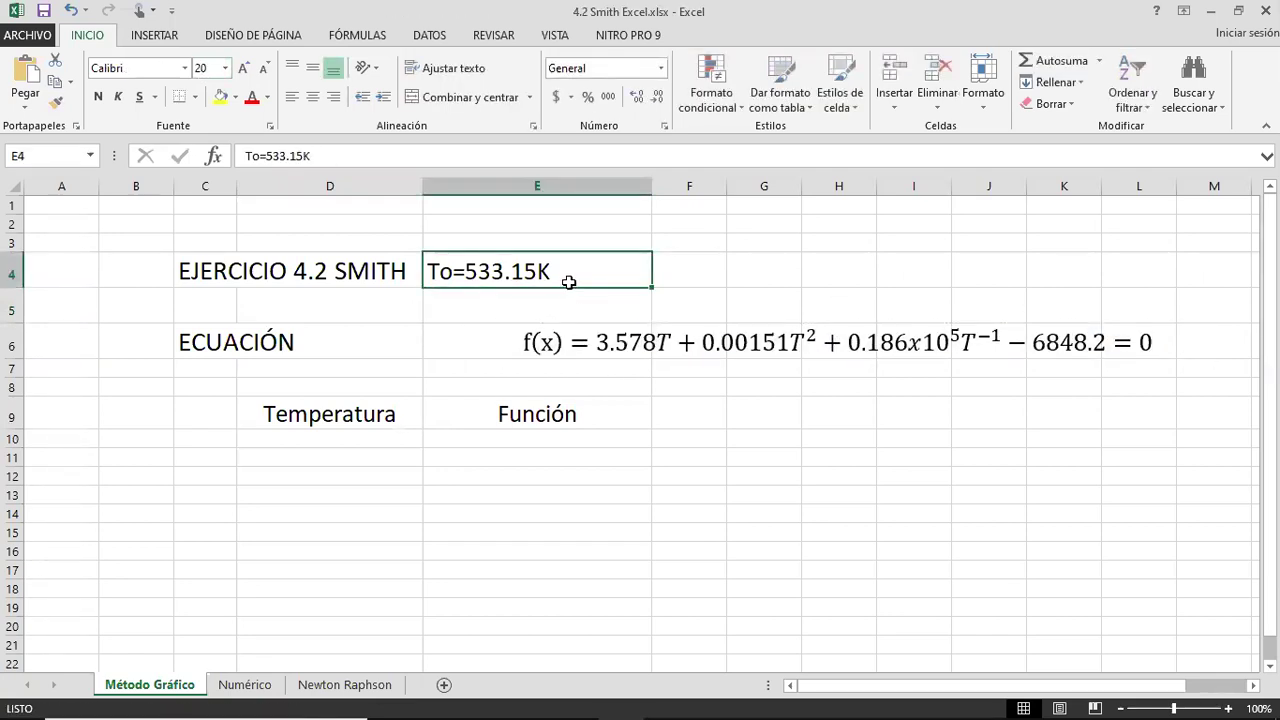
click(1033, 345)
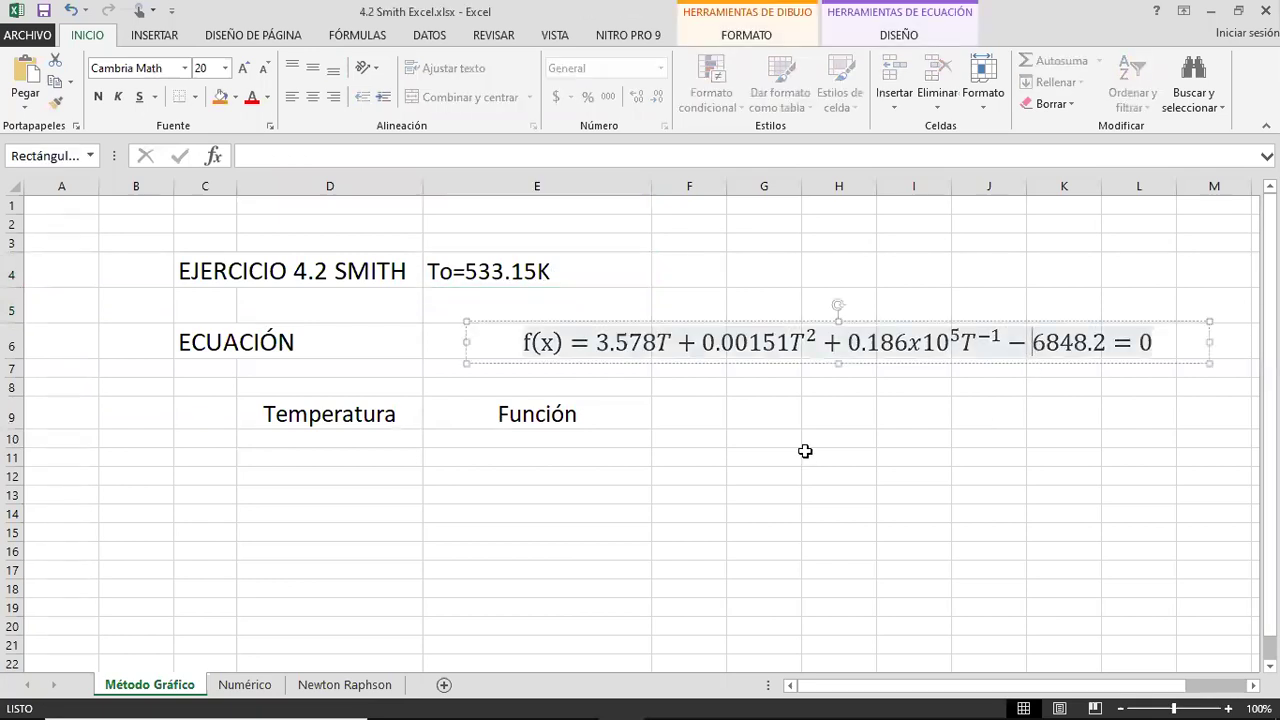
click(576, 272)
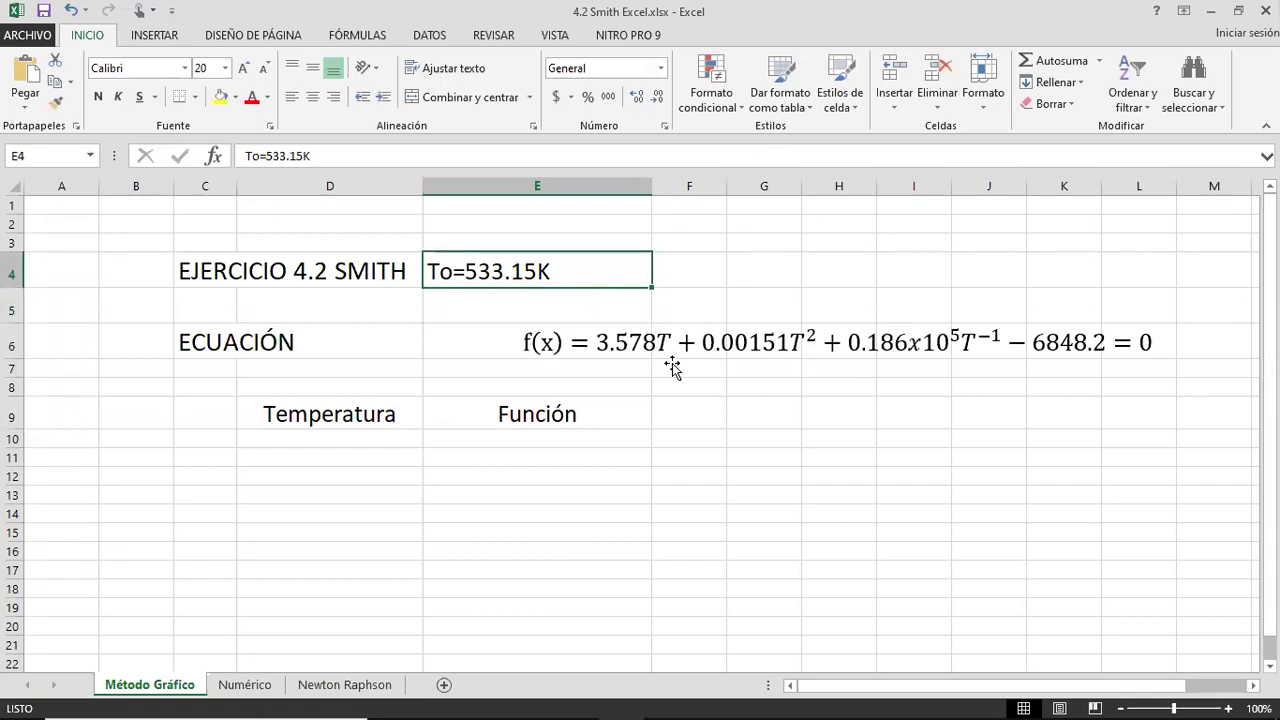
Switch to the PowerPoint slide show, review the unit conversions and the Ejemplo 4.3 problem statement, and return to the Excel workbook
key(alt)
key(alt+Tab)
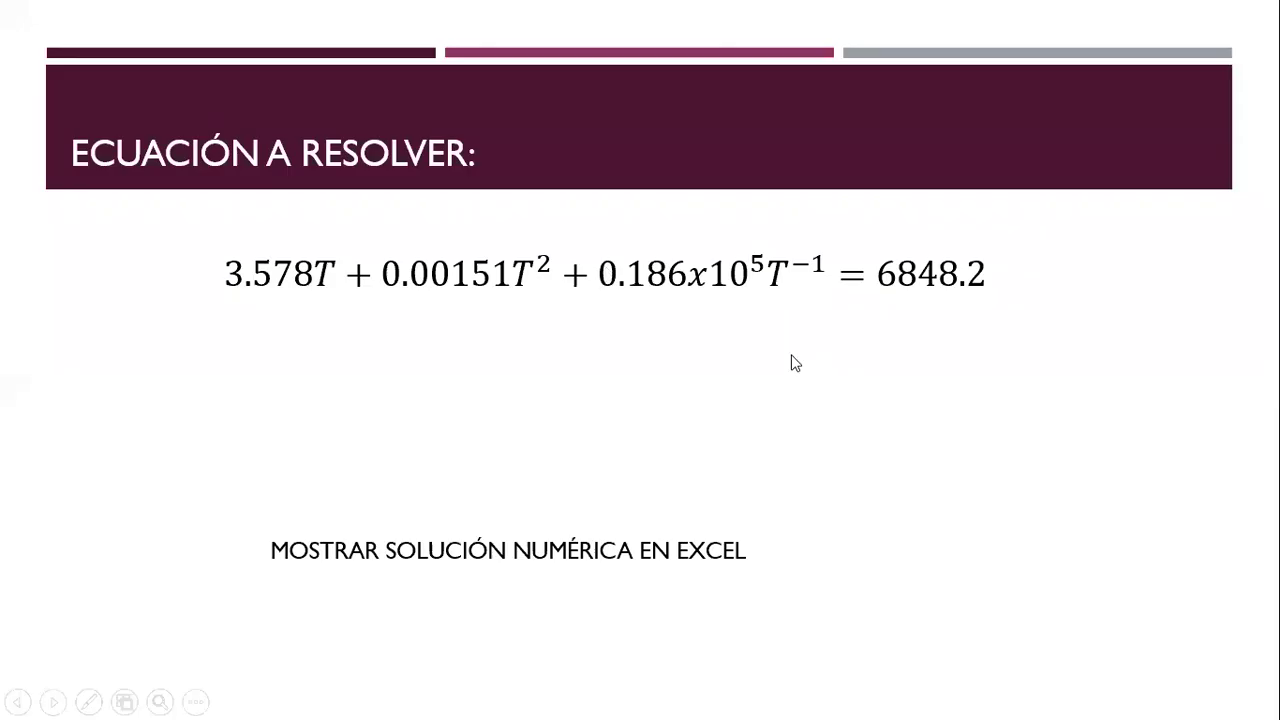
key(Left)
key(Left)
key(Left)
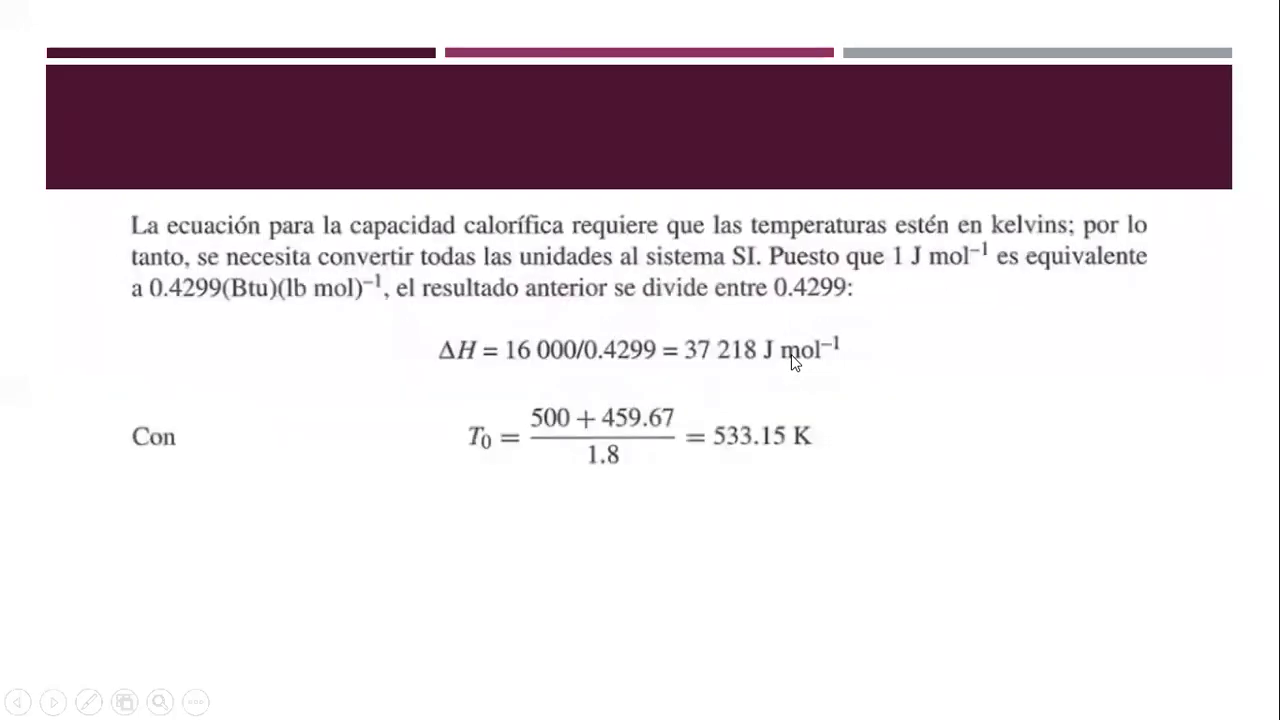
key(Left)
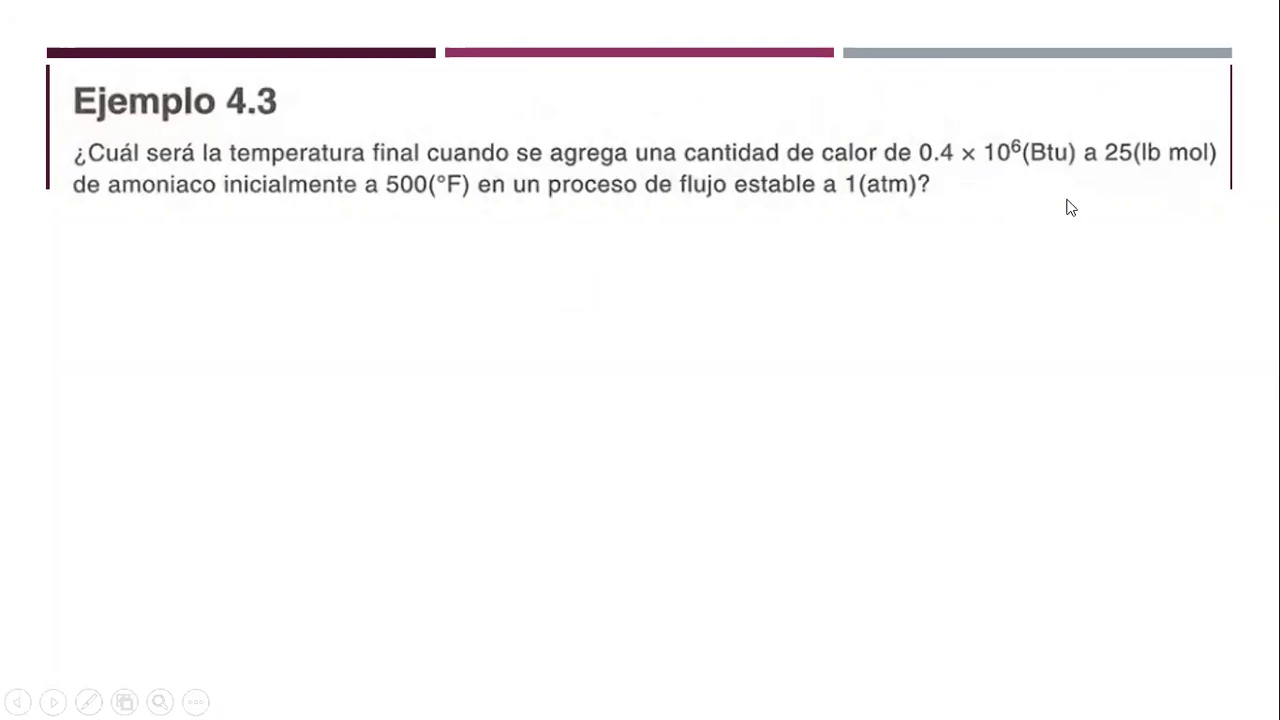
key(alt+Tab)
click(465, 203)
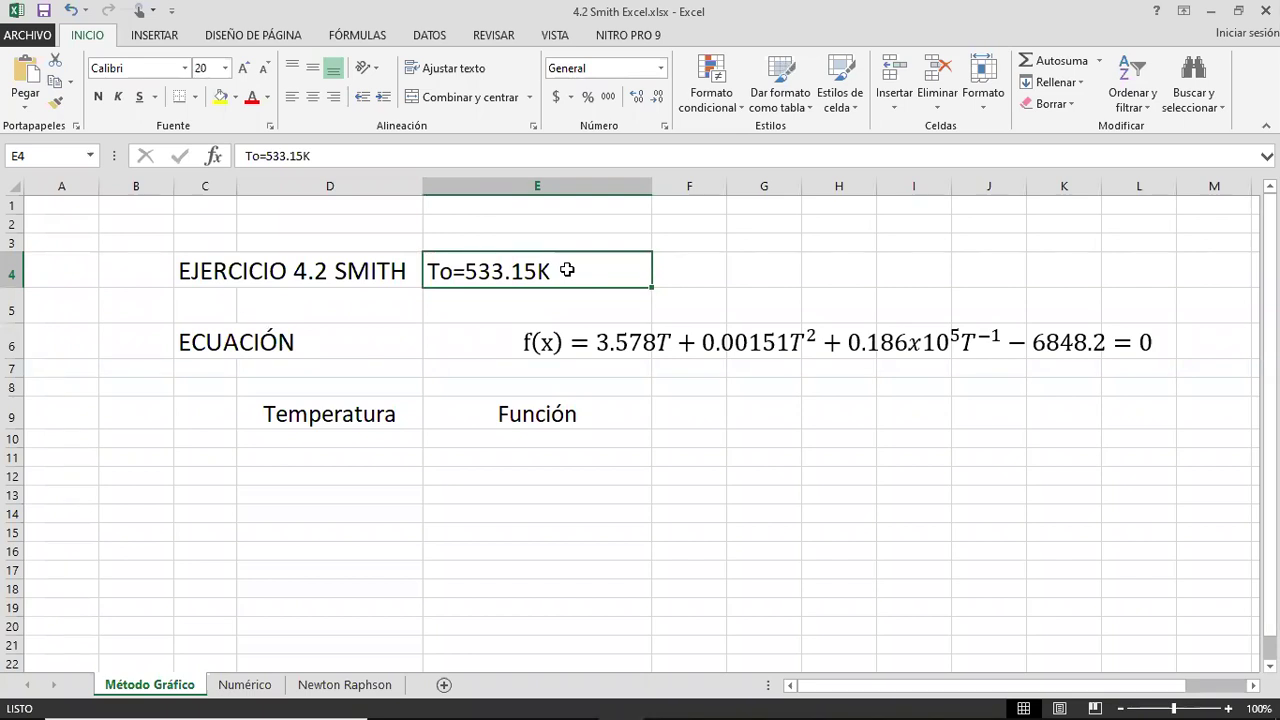
Enter 500 as the first value under the Temperatura header, in cell D10
key(Down)
key(Down)
key(Down)
key(Down)
key(Down)
key(Down)
key(Left)
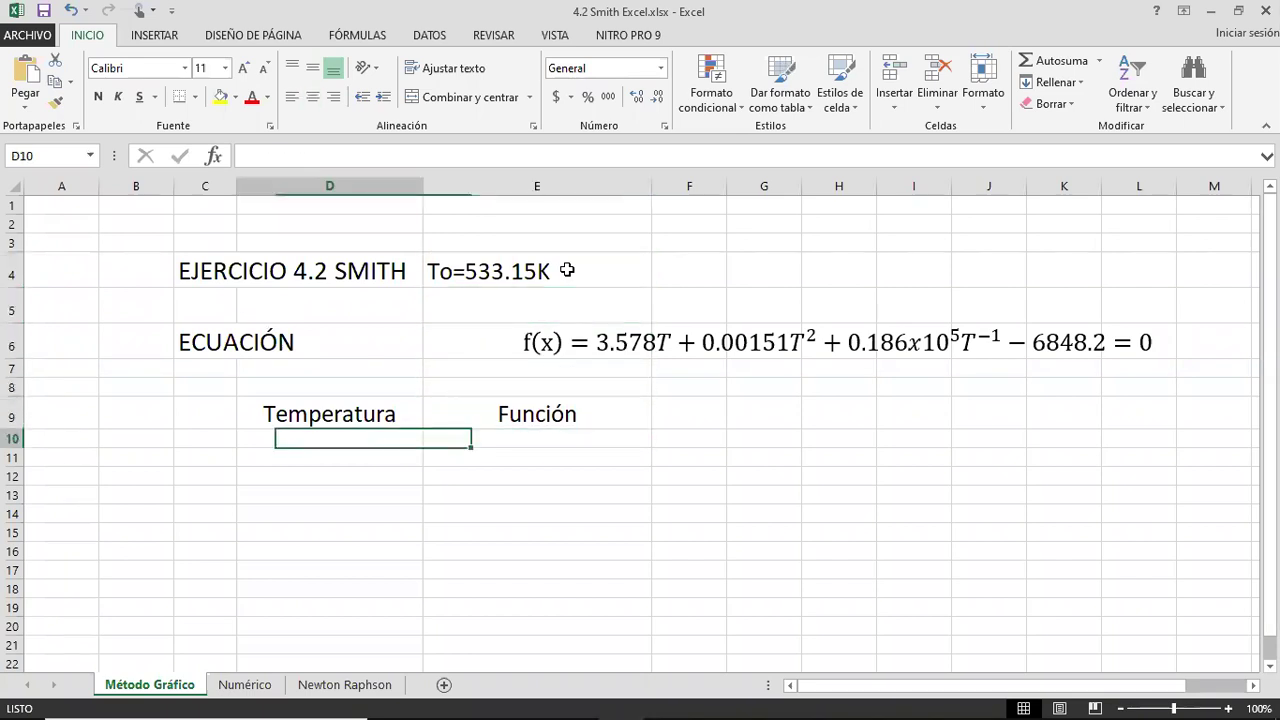
text(500)
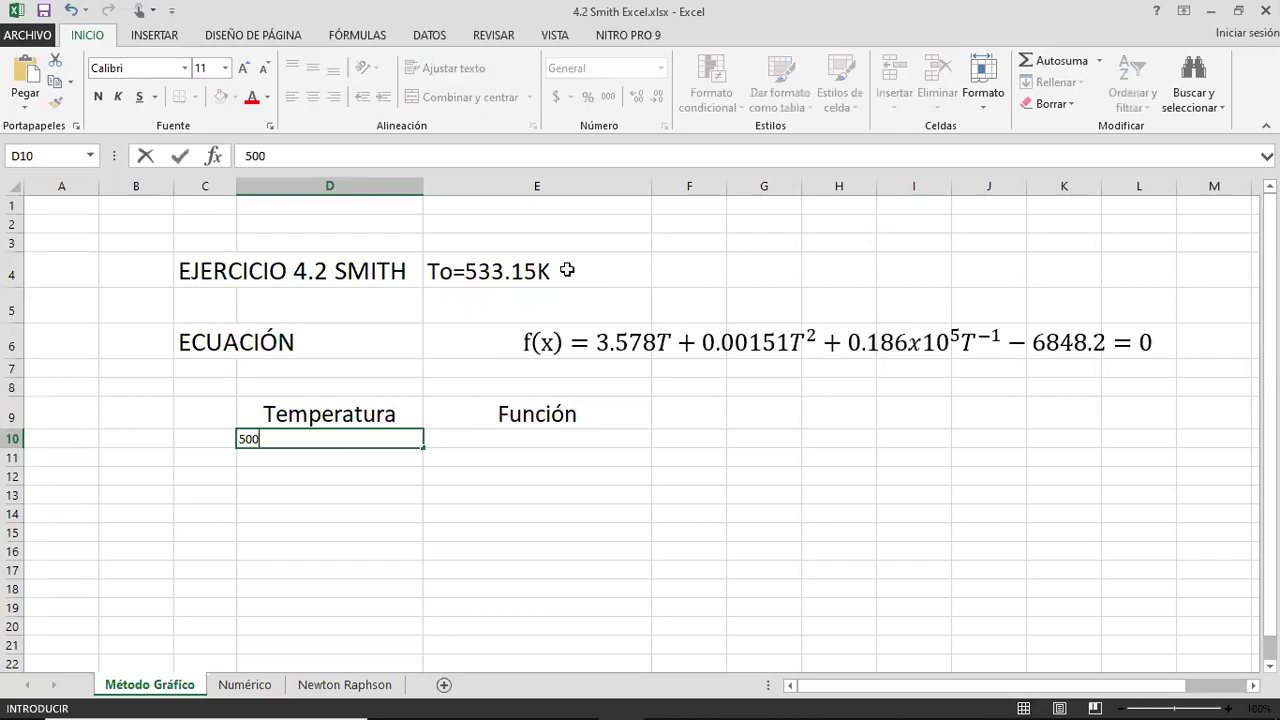
key(Return)
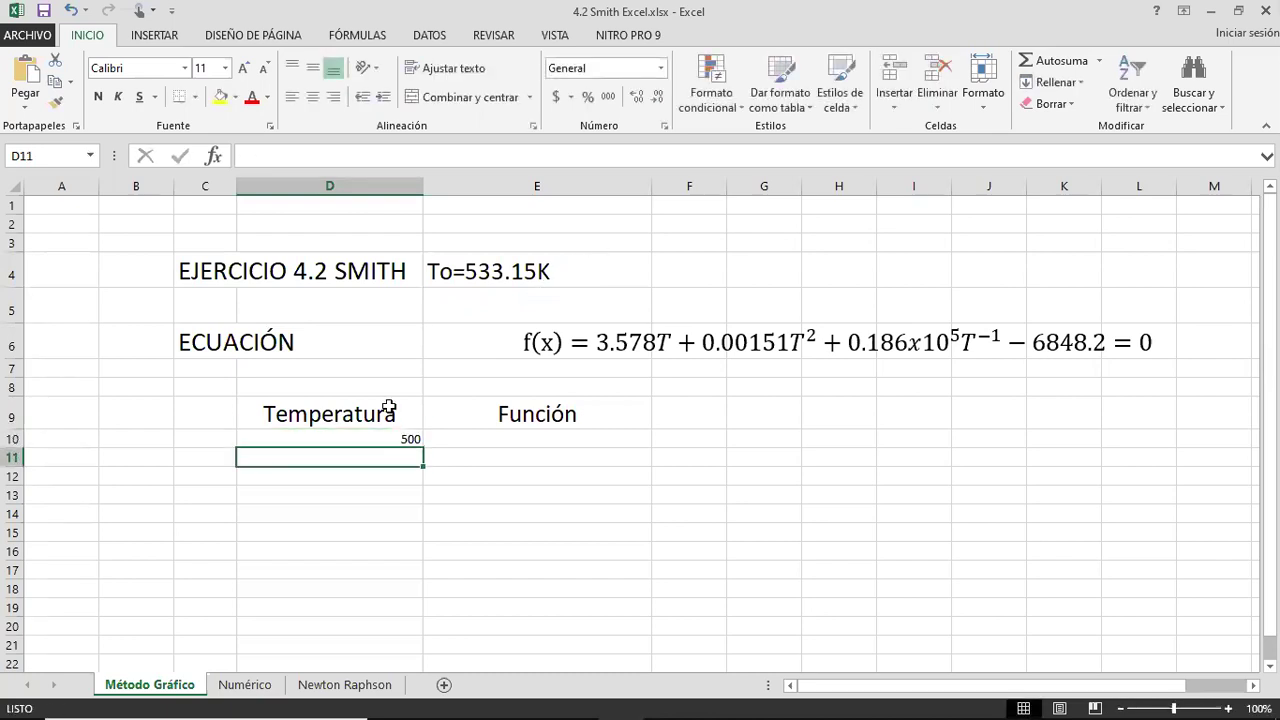
Set the font size of the table body range D10:E19 to 20
click(320, 438)
shift+click(517, 609)
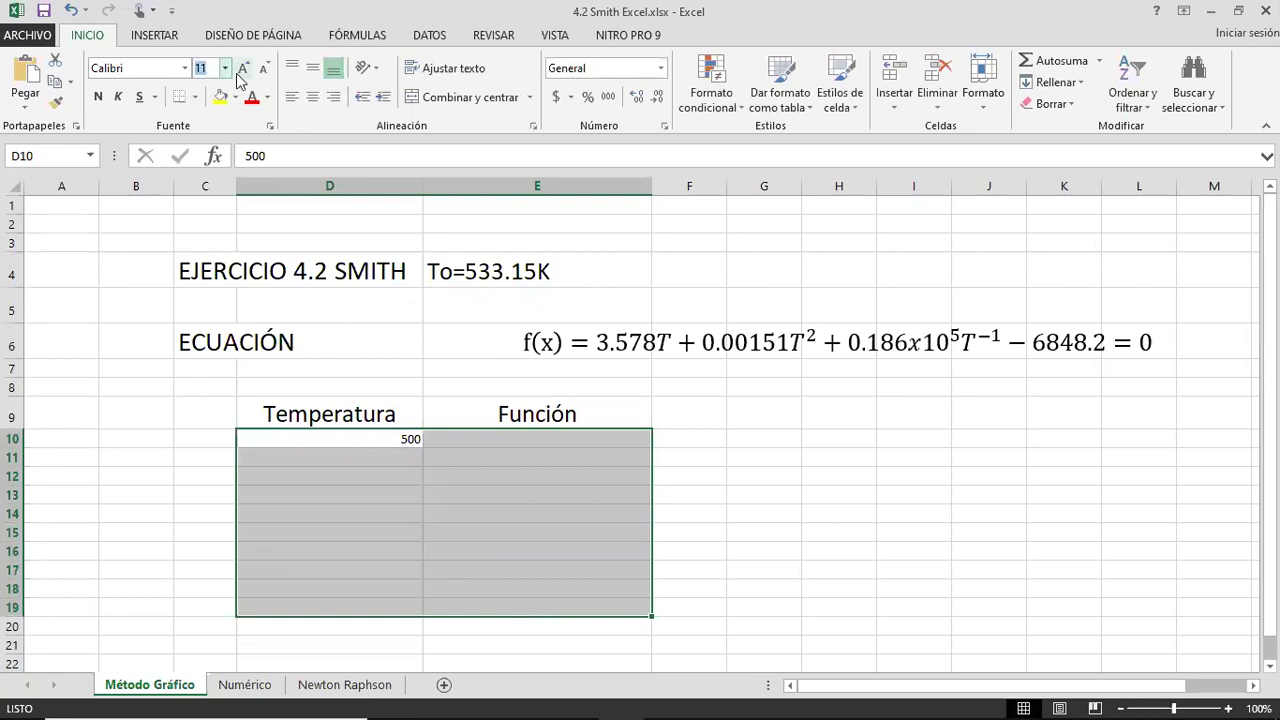
key(Return)
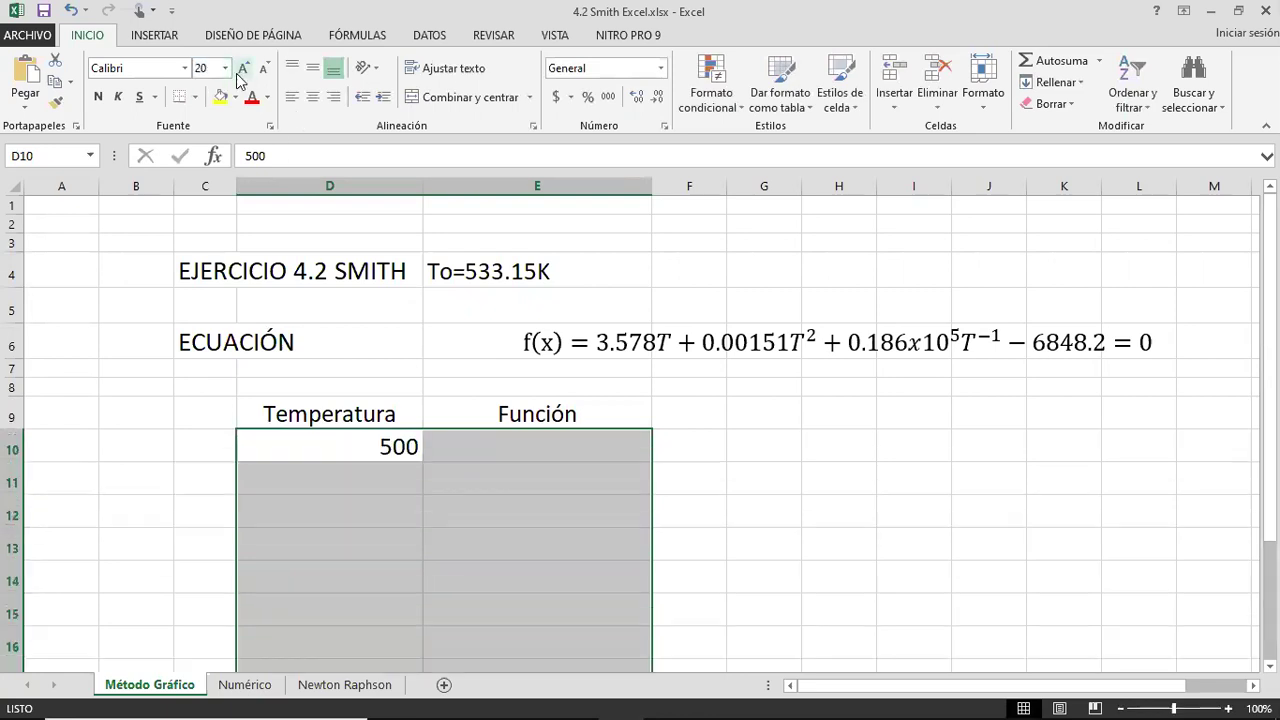
Add the unit K to the temperature column header so it reads "Temperatura K"
double_click(408, 416)
text(K)
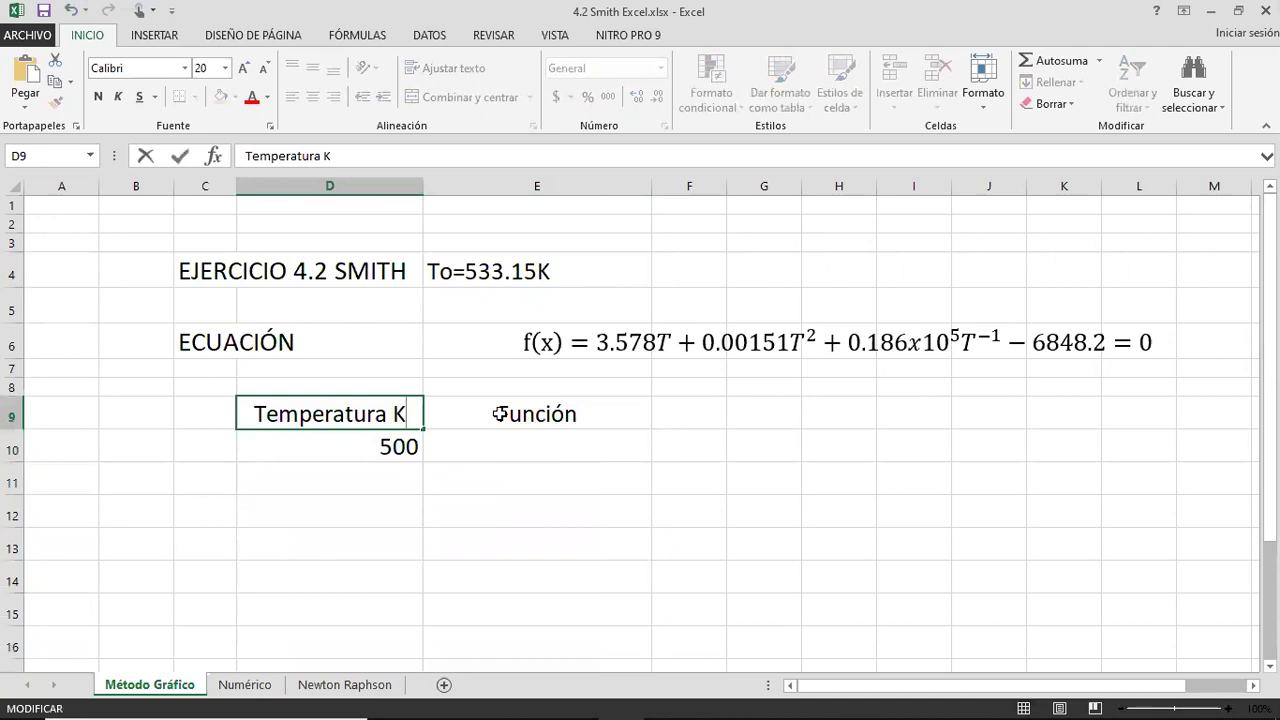
key(Return)
click(500, 414)
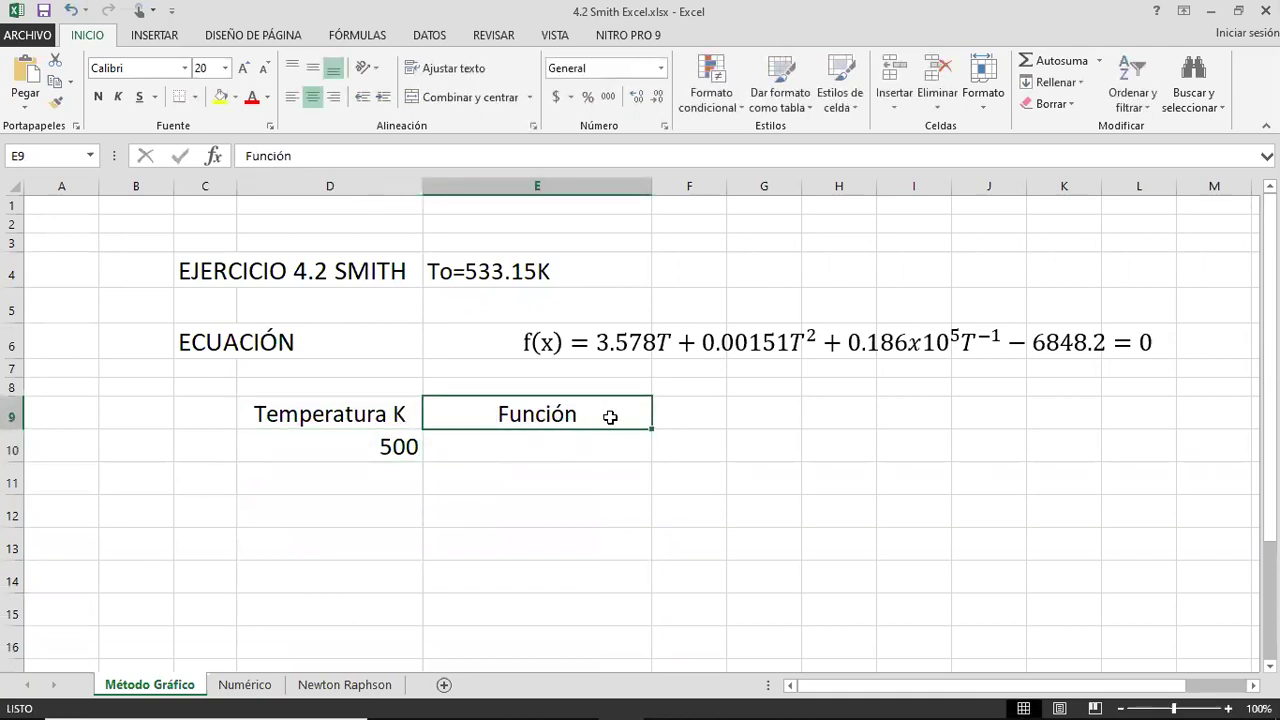
key(Left)
key(Down)
key(Right)
key(Up)
key(Left)
key(Right)
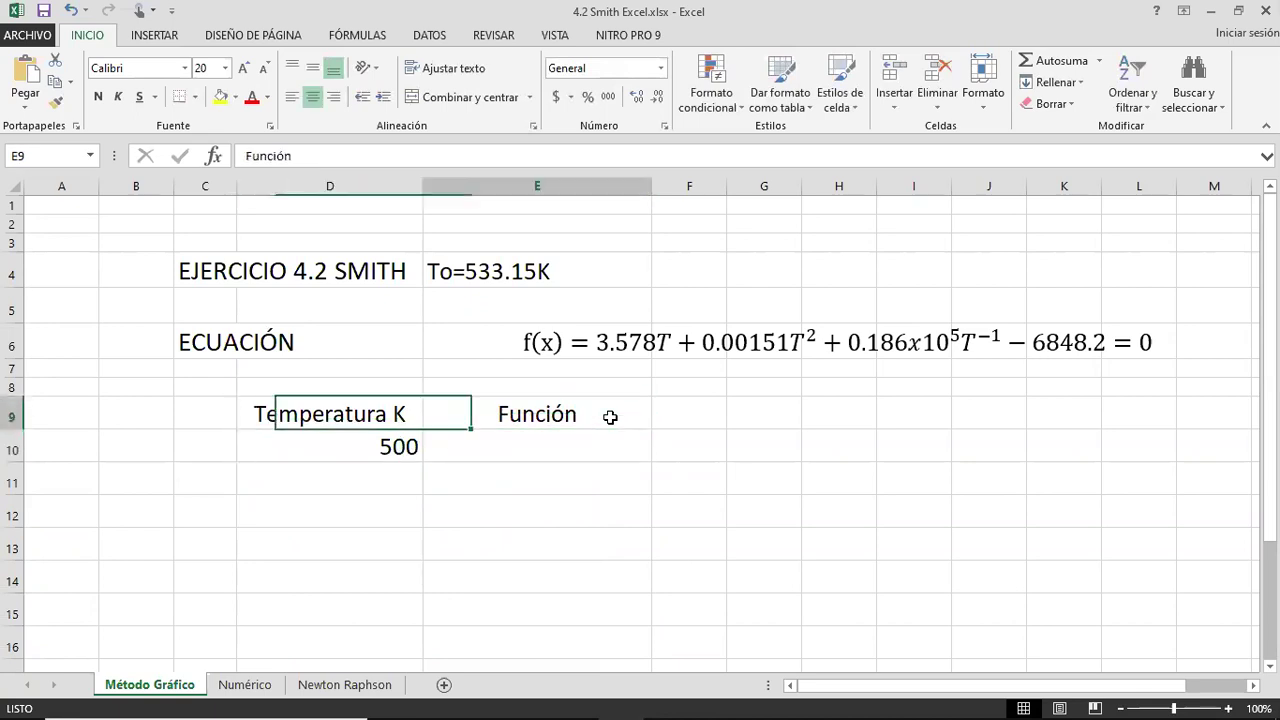
Begin the function formula in cell E10, under the Función header, with the coefficient 3.578
key(Down)
key(Left)
key(Right)
key(Left)
key(Right)
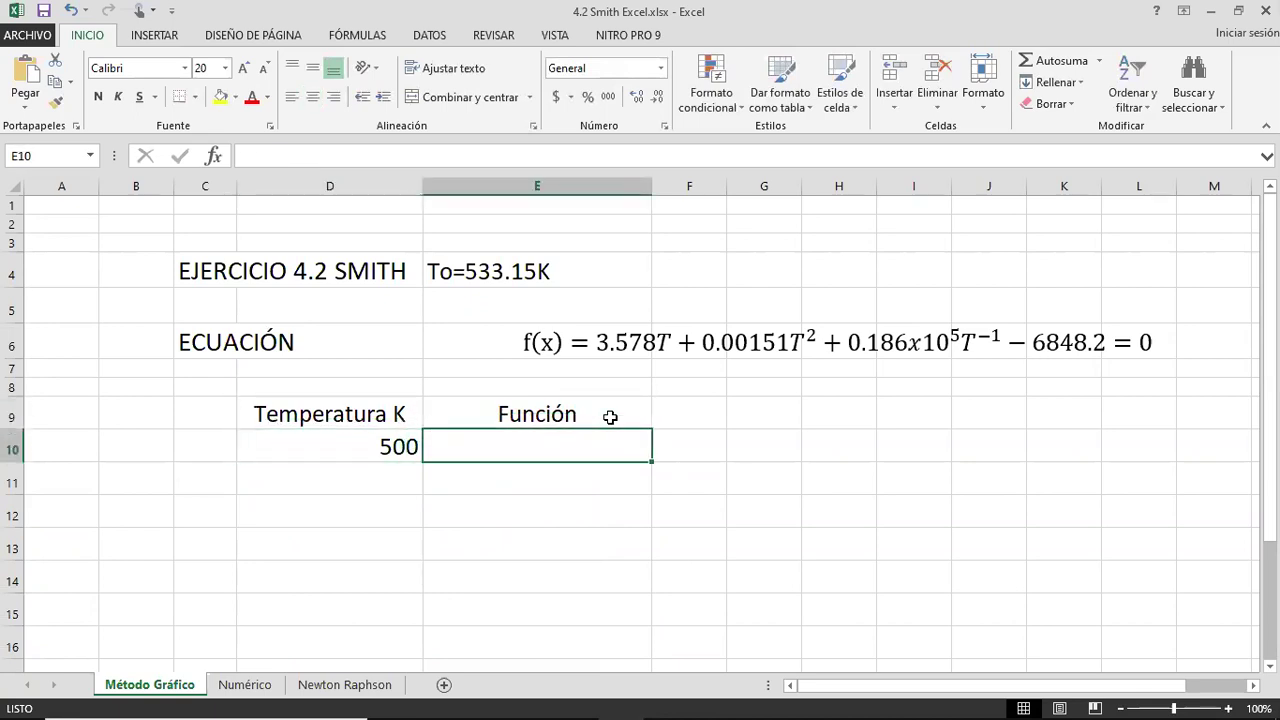
text(=)
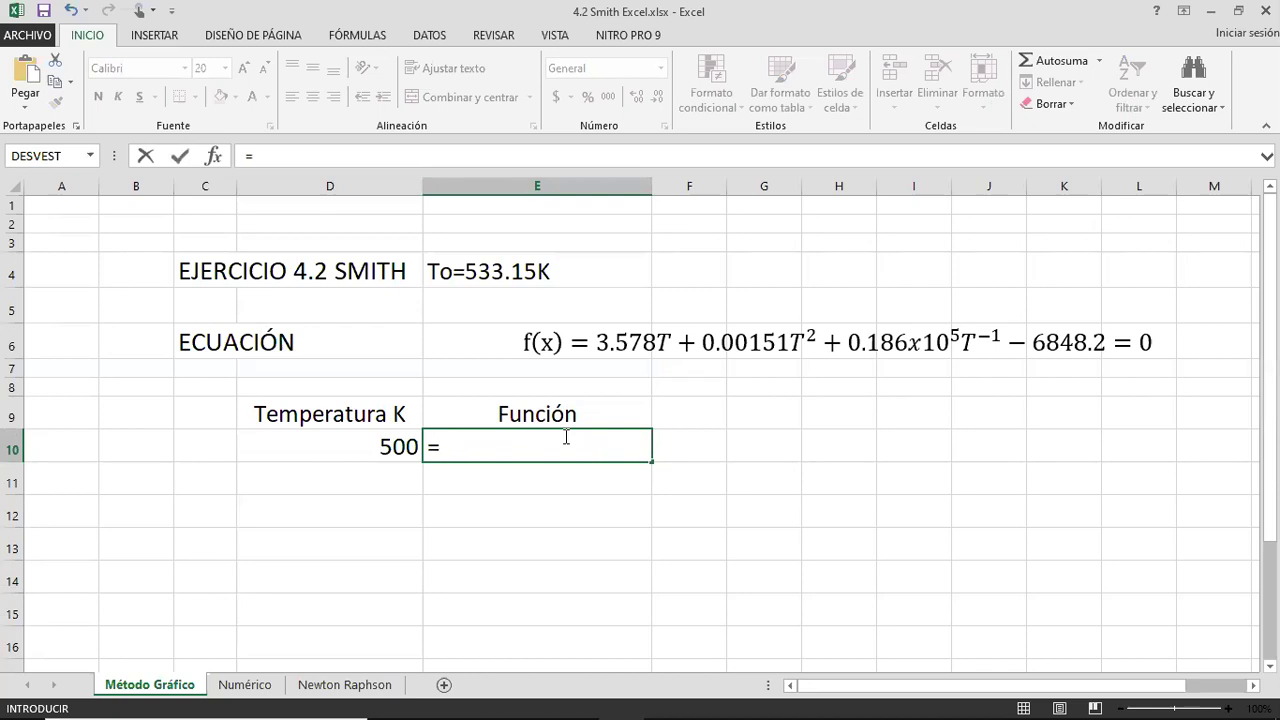
text(3.)
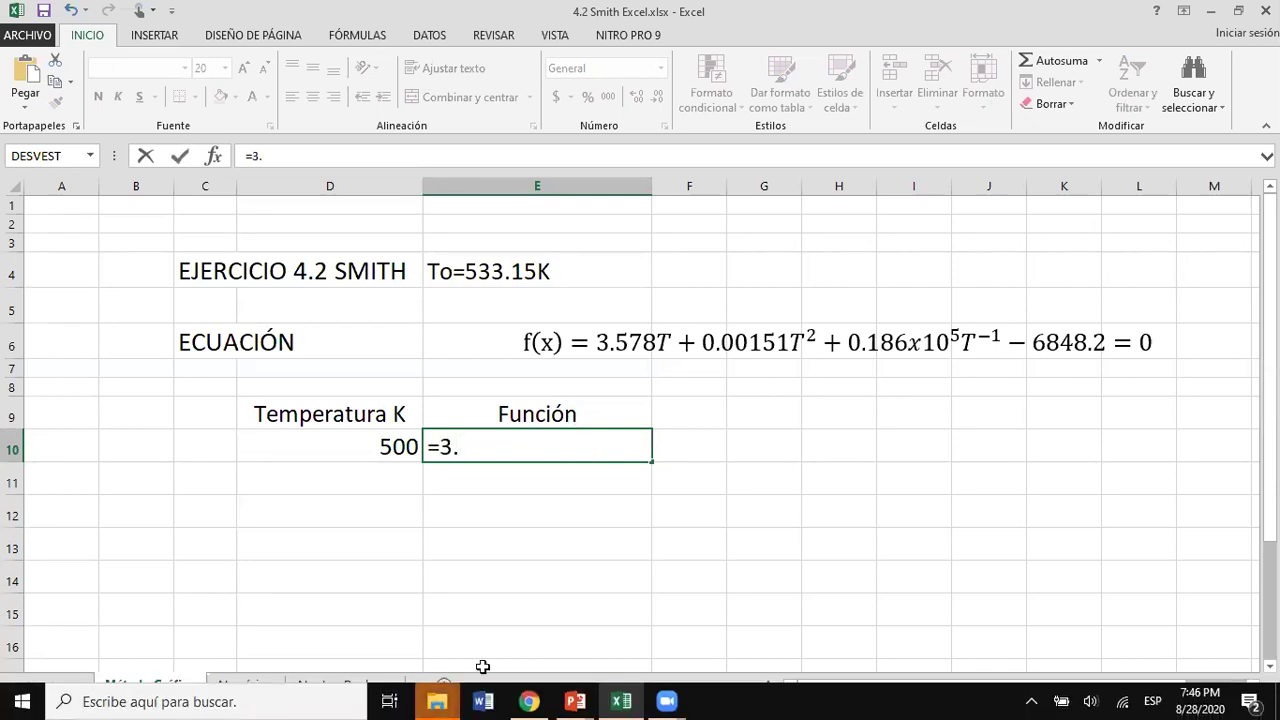
click(437, 701)
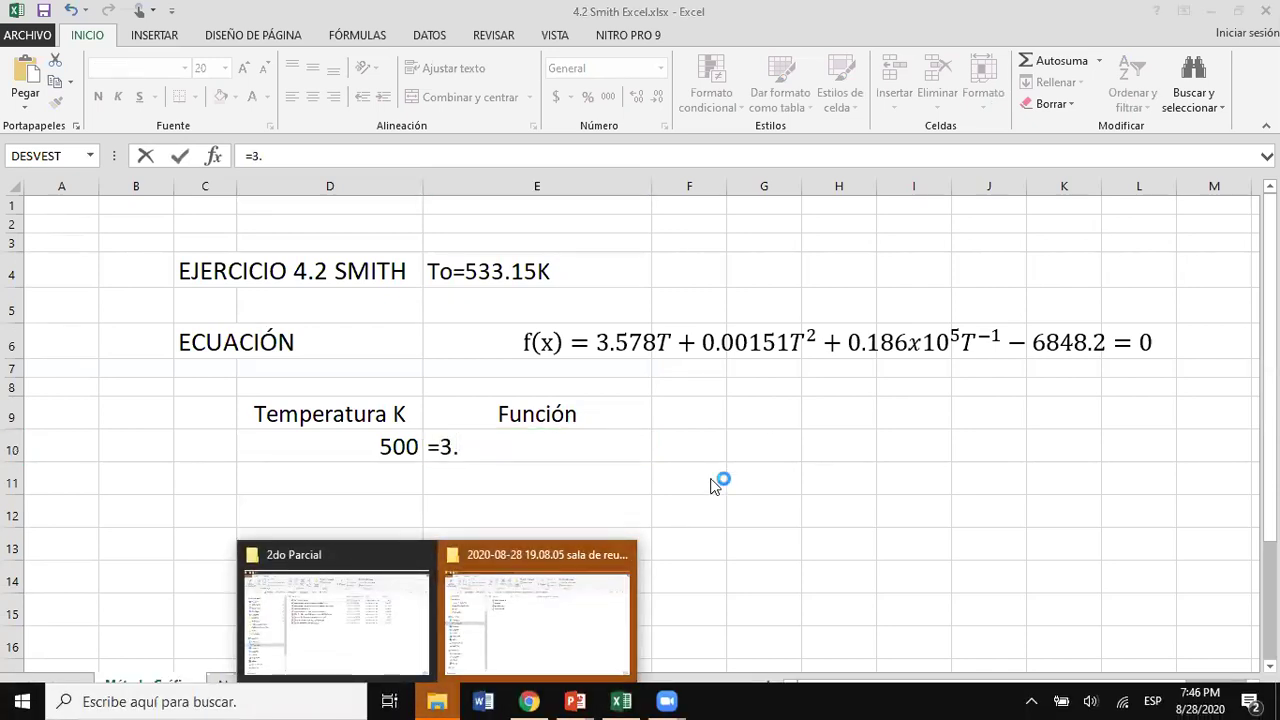
click(563, 455)
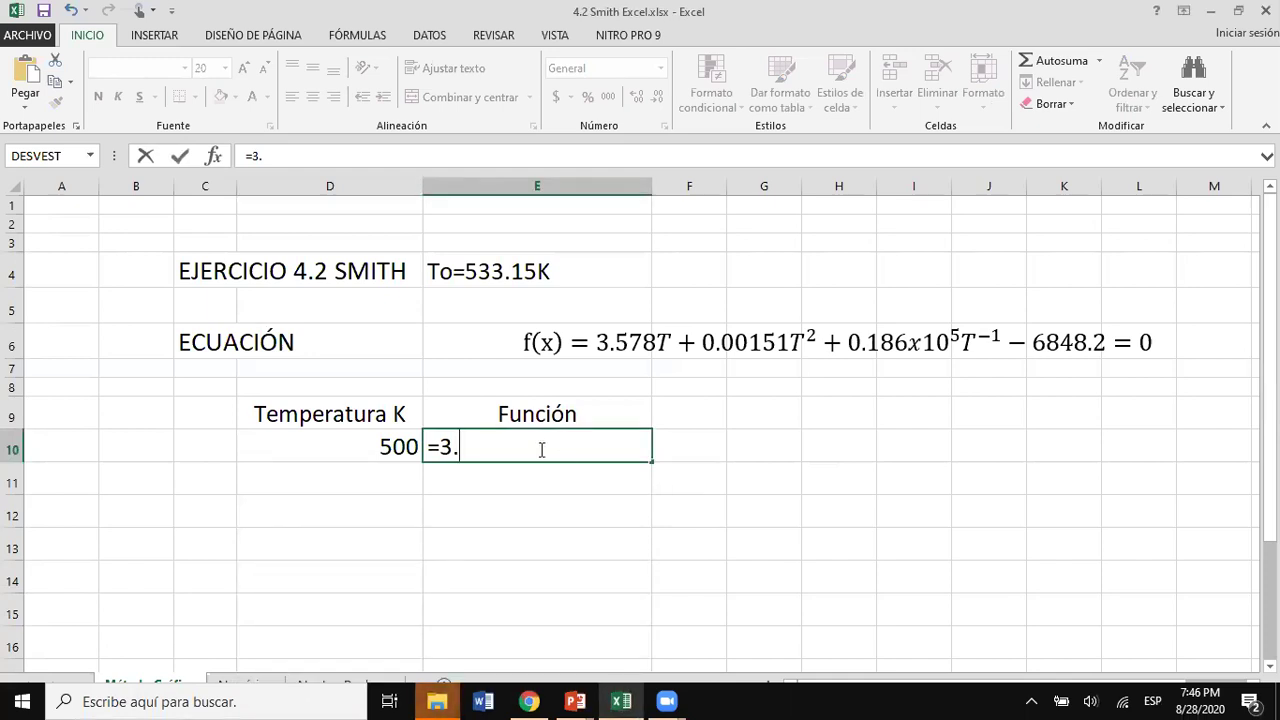
text(578)
mouse_move(450, 701)
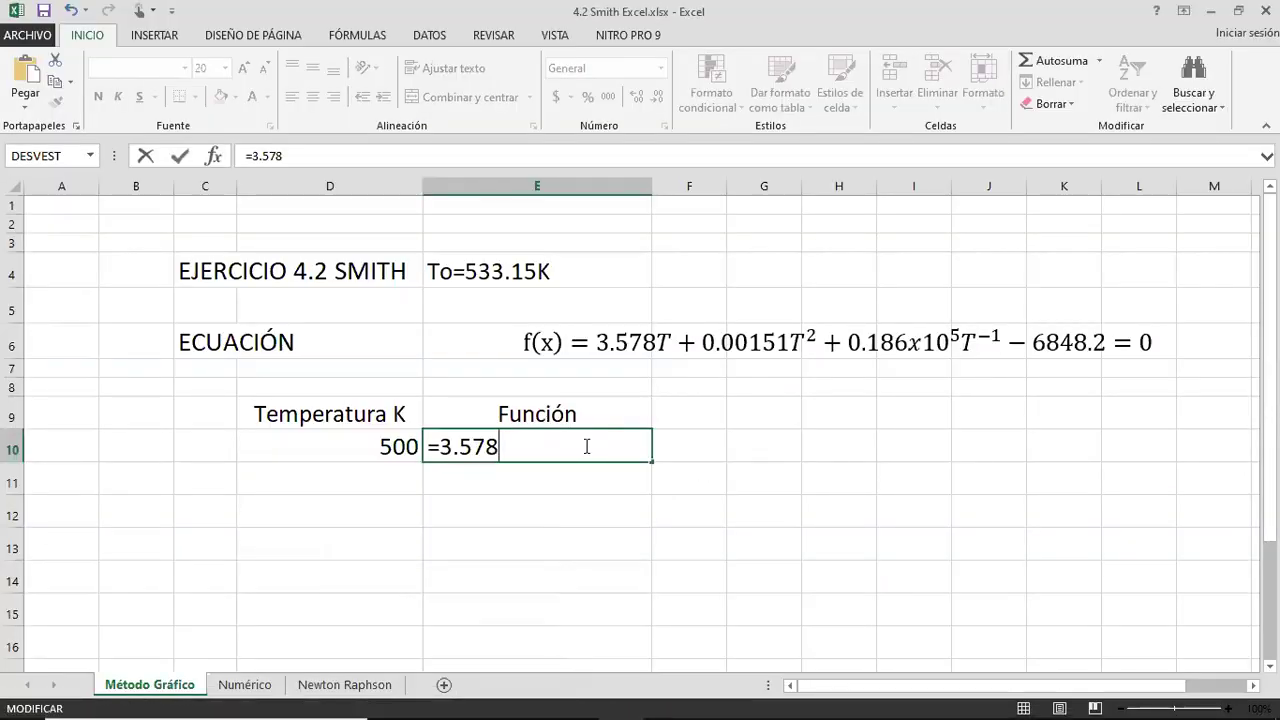
Multiply the 3.578 coefficient by the temperature in D10 so the formula reads =3.578*D10
text(¨*)
key(BackSpace)
key(BackSpace)
click(381, 450)
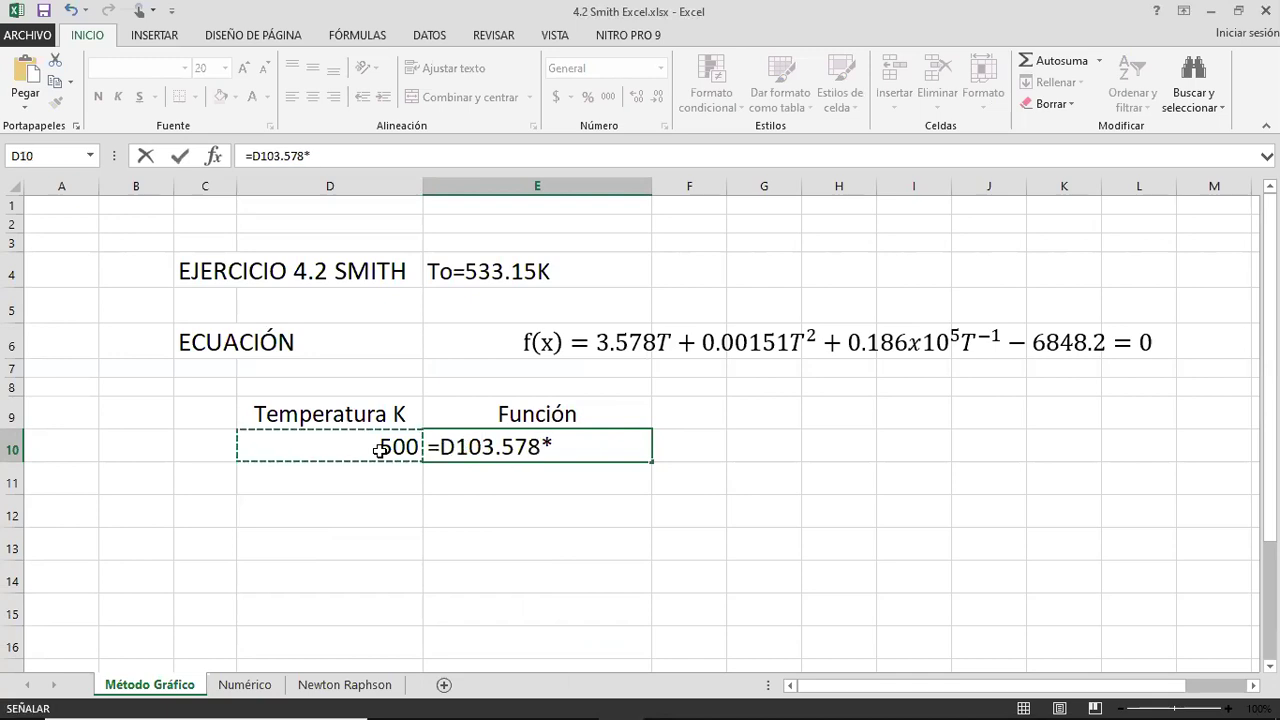
key(BackSpace)
key(BackSpace)
key(BackSpace)
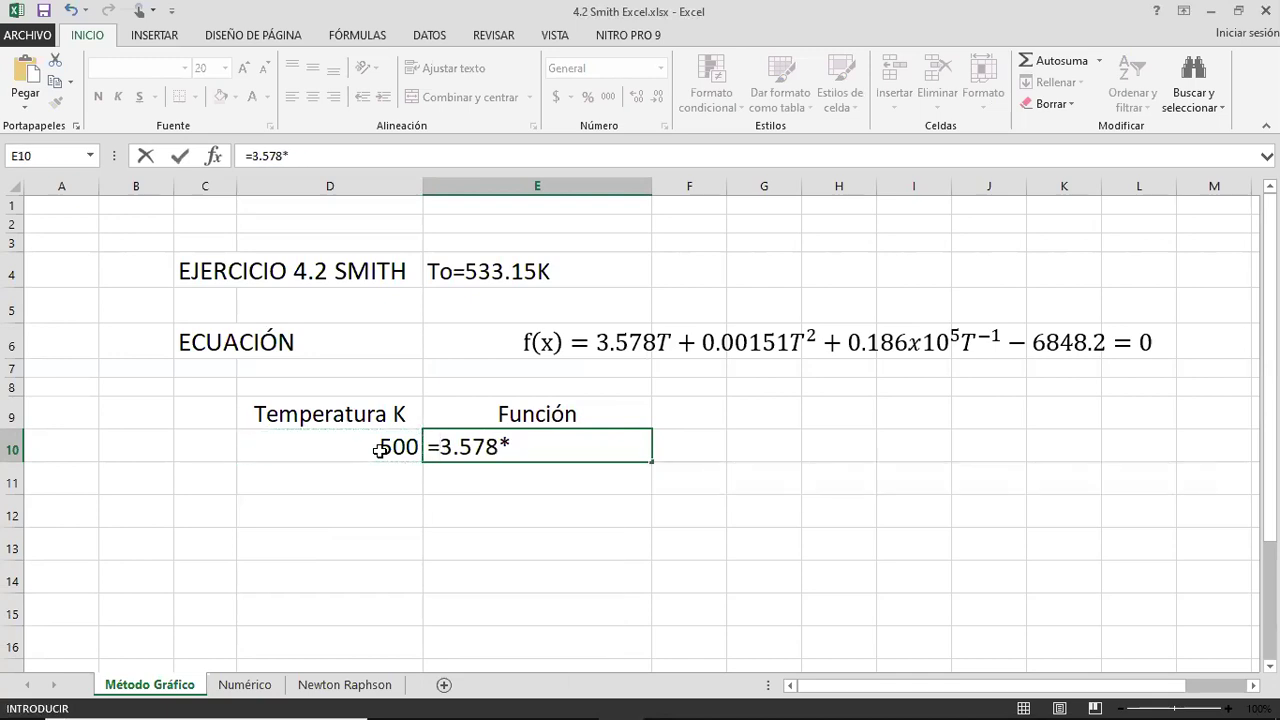
key(End)
click(377, 448)
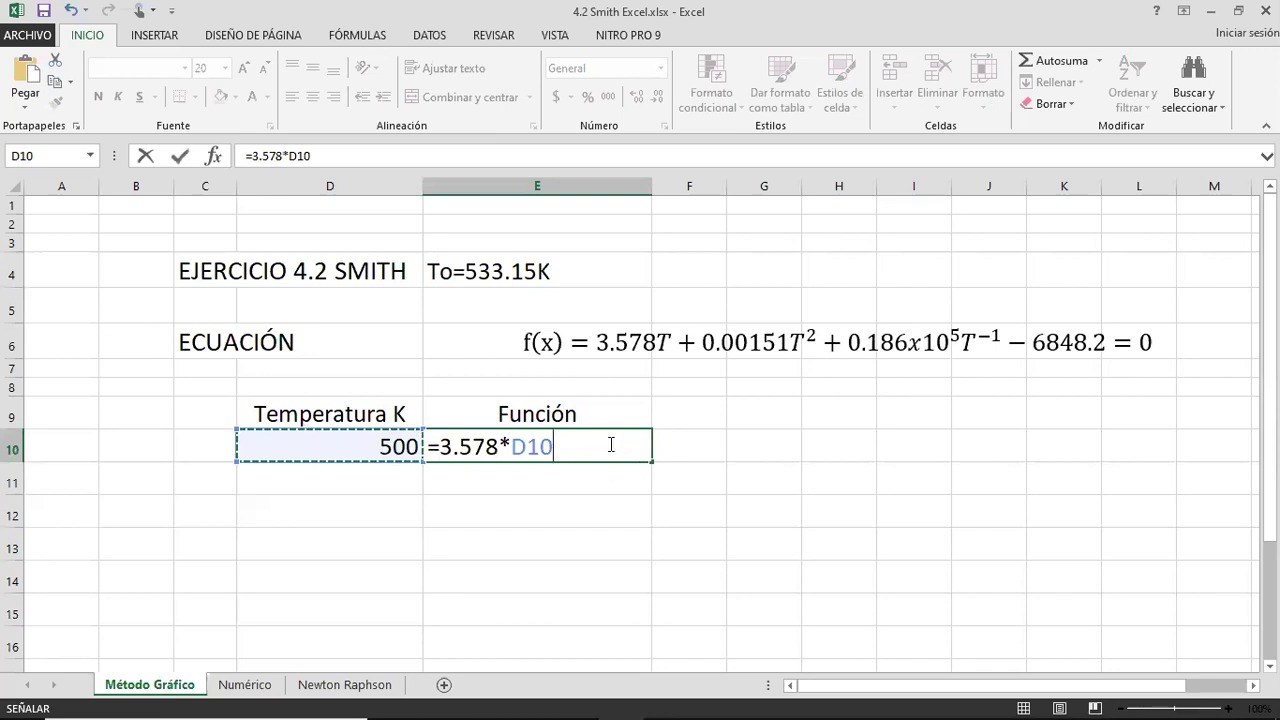
Add the quadratic term +0.00151*D10^2 to the formula in E10
text(+)
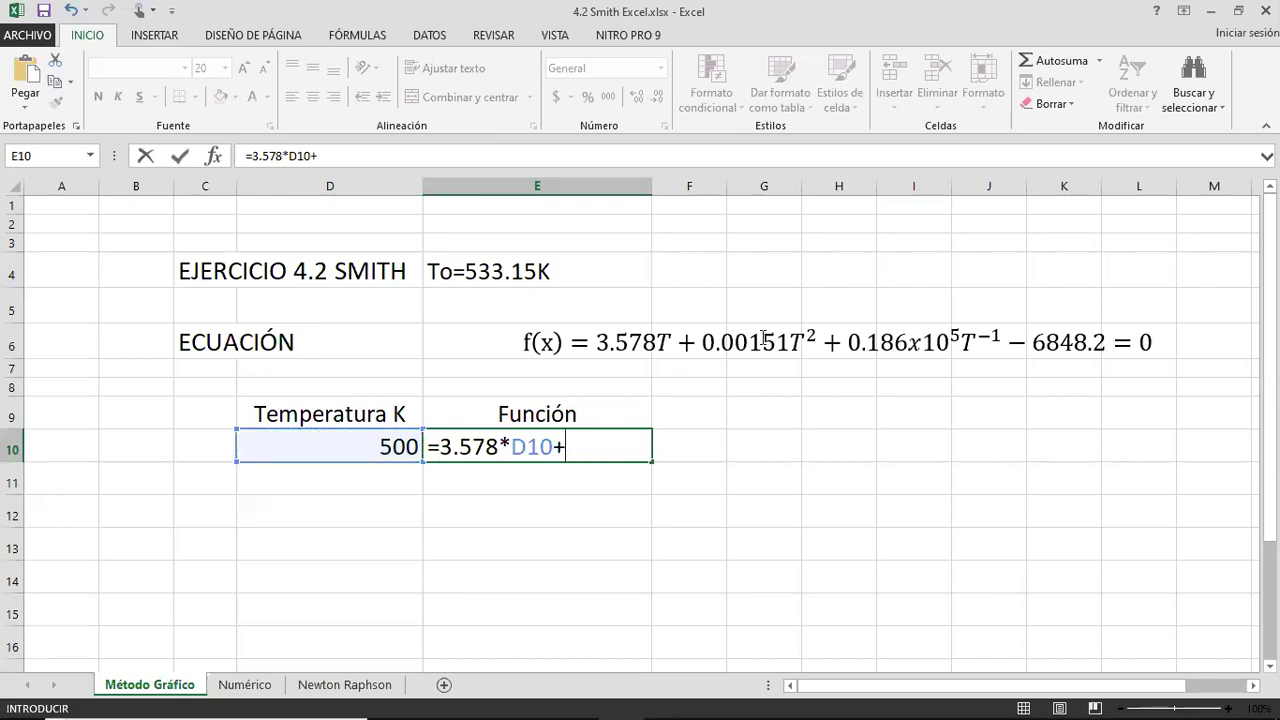
text(0.00151*)
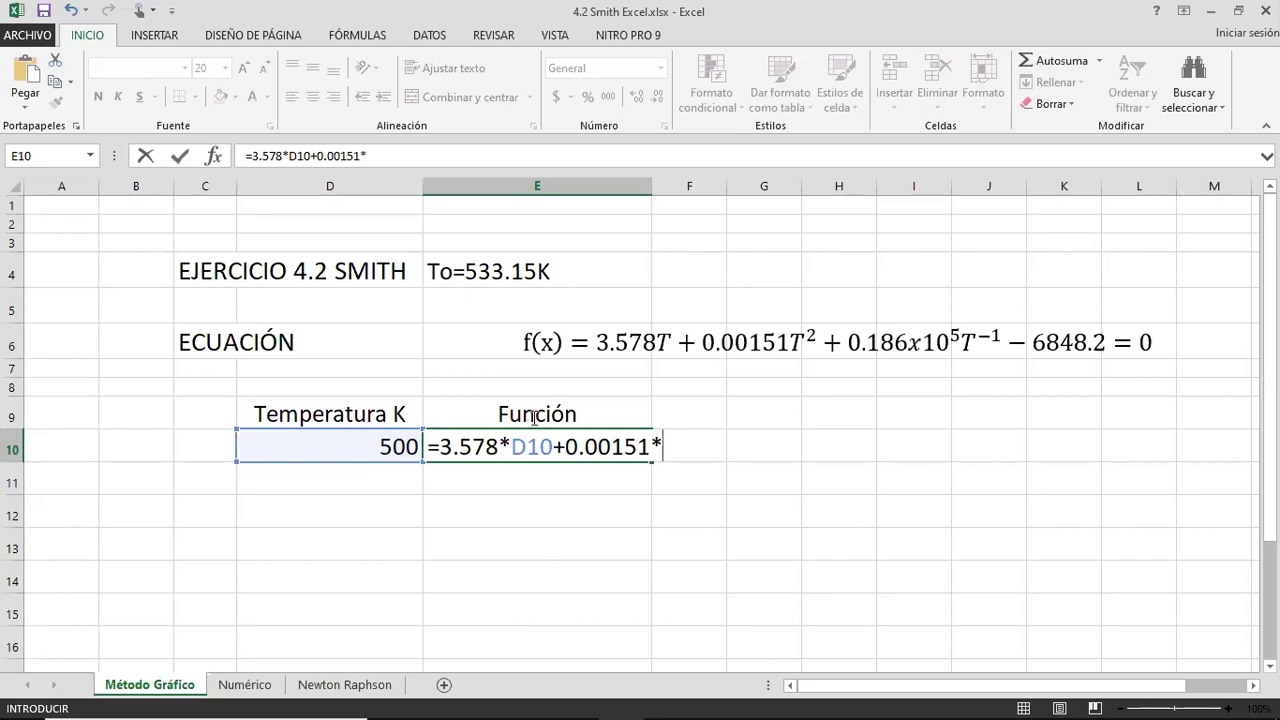
click(376, 441)
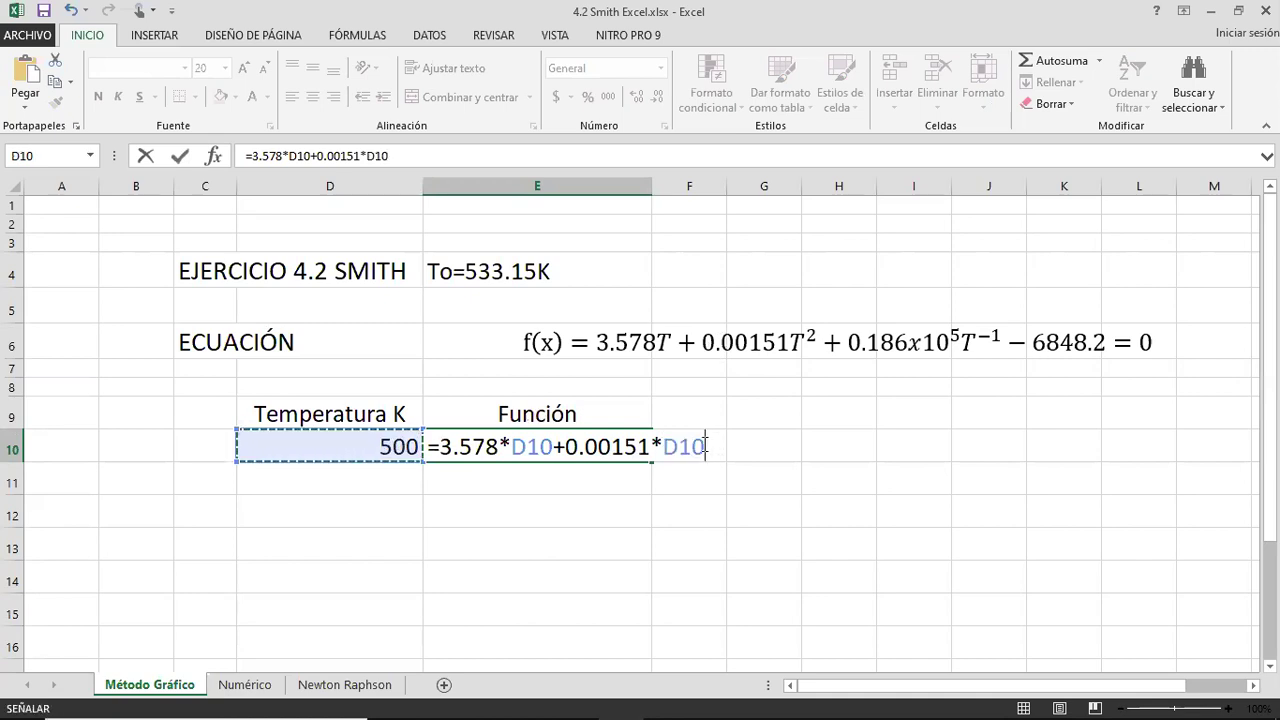
text(^2)
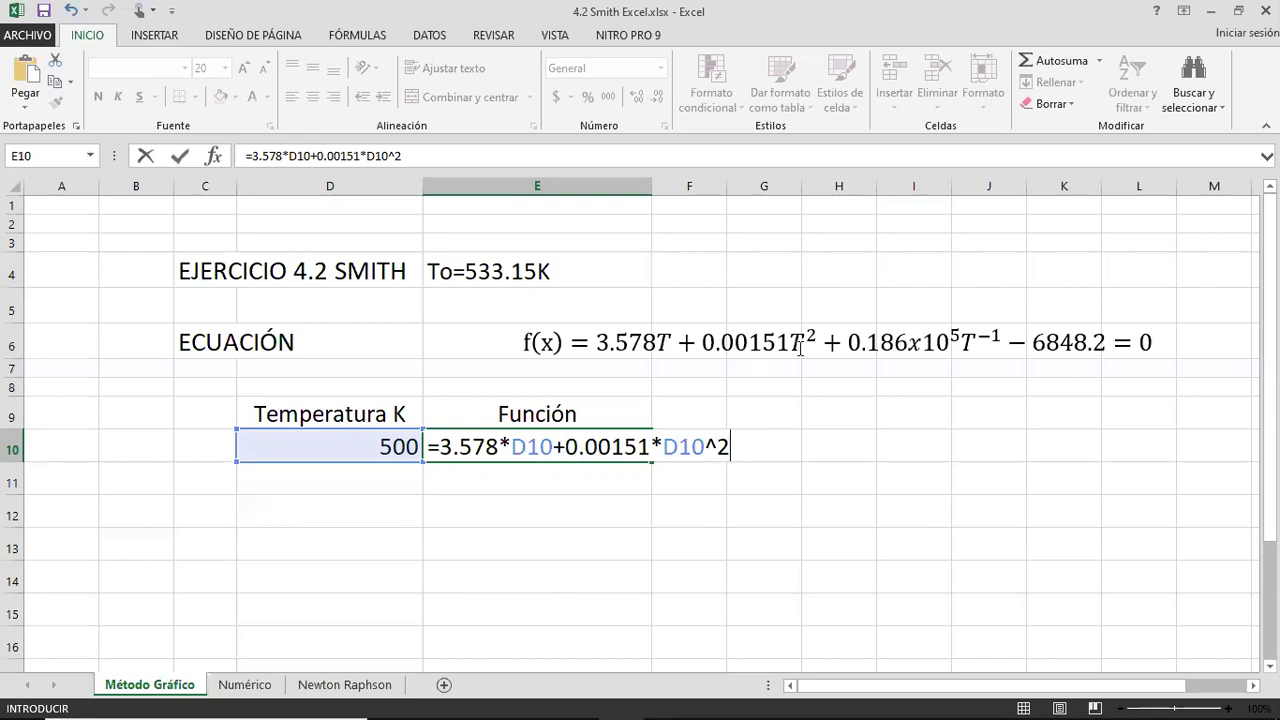
Complete the E10 formula with +0.186e5*D10^-1-6848.2 and enter it
text(+0.186)
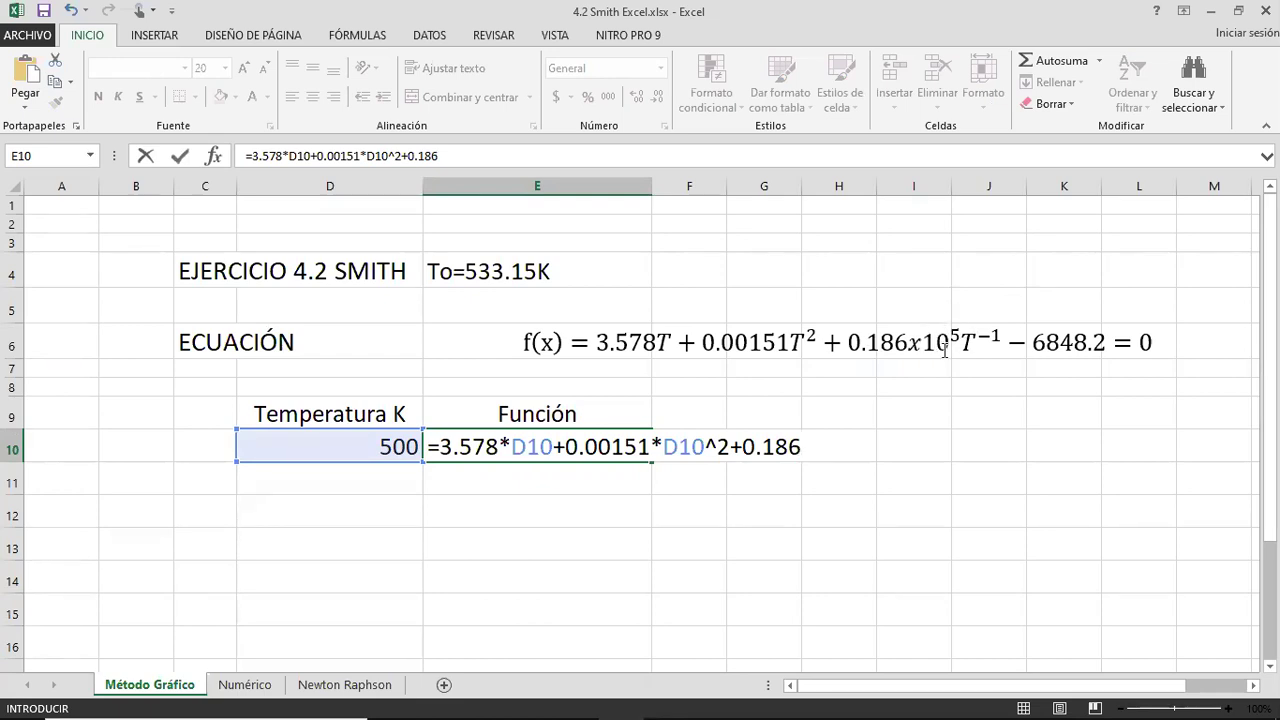
text(e5)
text(*)
click(361, 446)
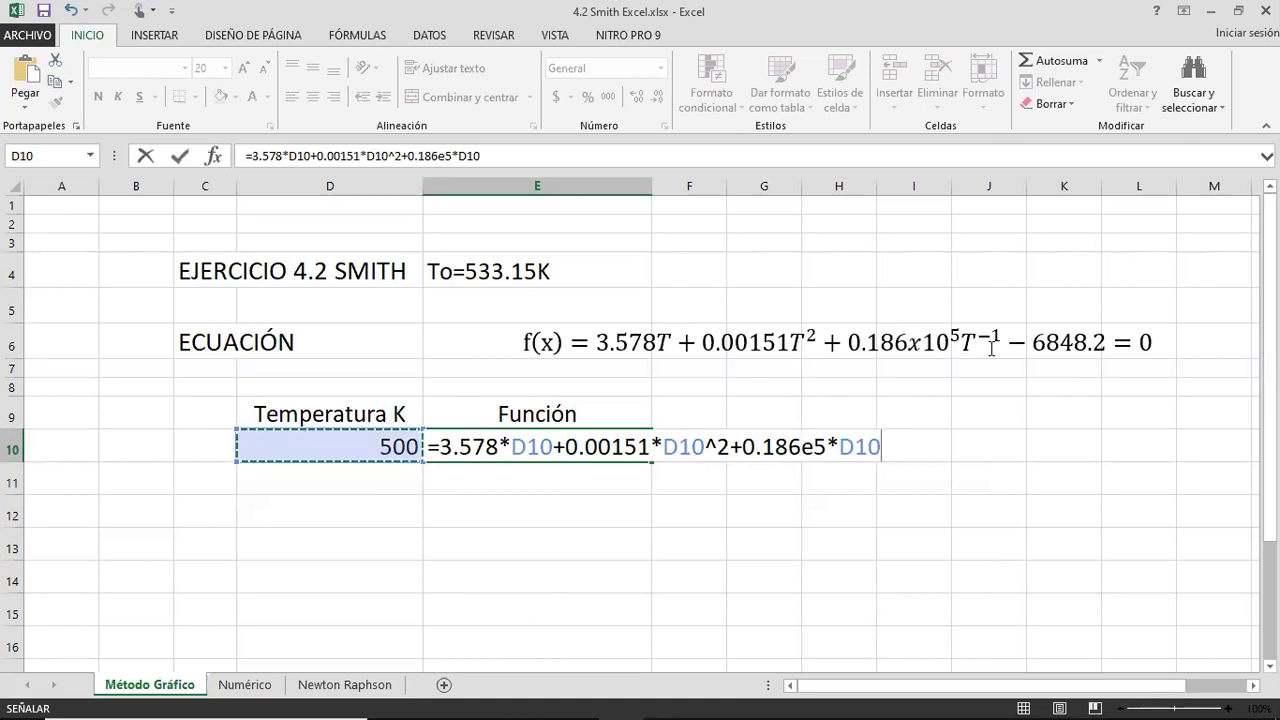
text(^-1-)
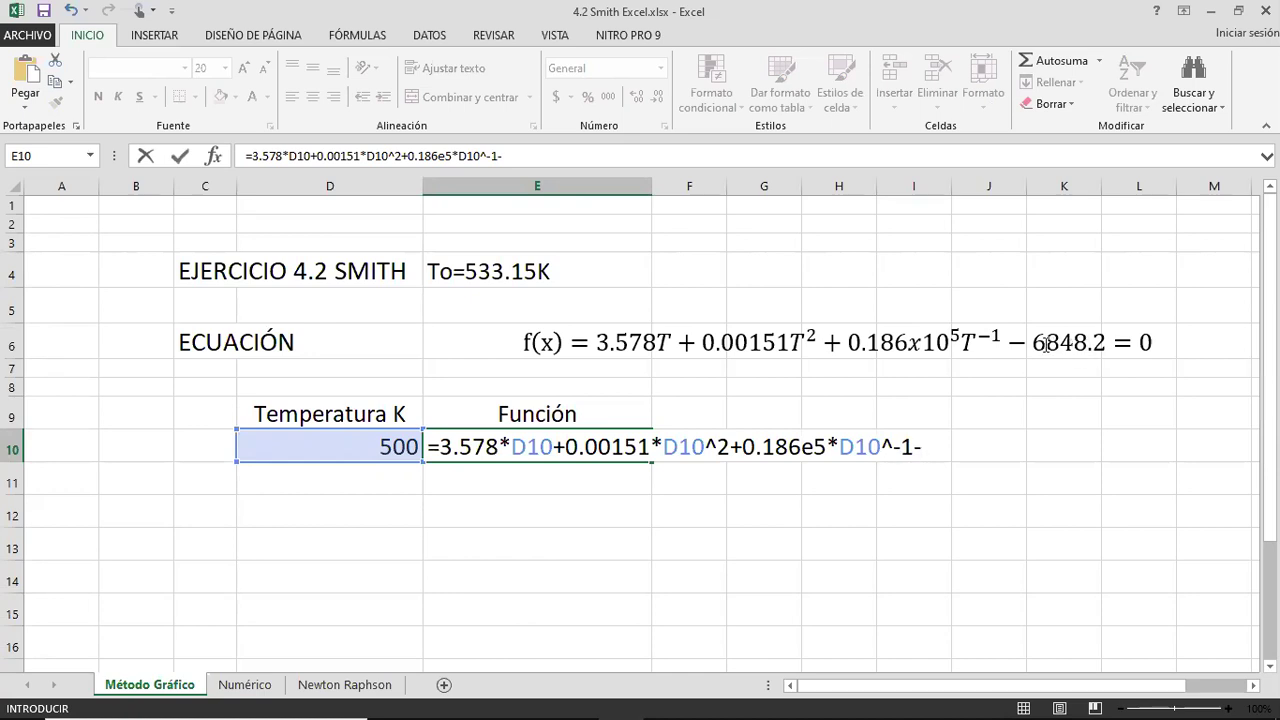
text(6848.2)
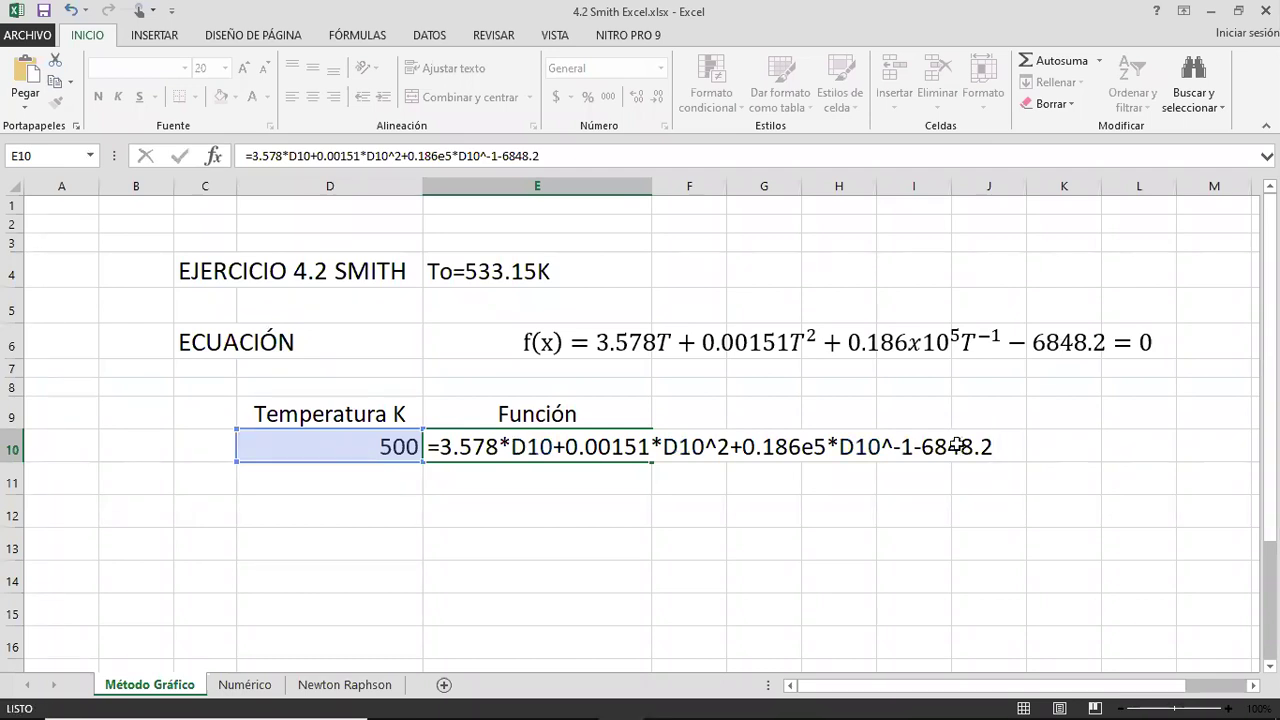
key(Return)
key(Up)
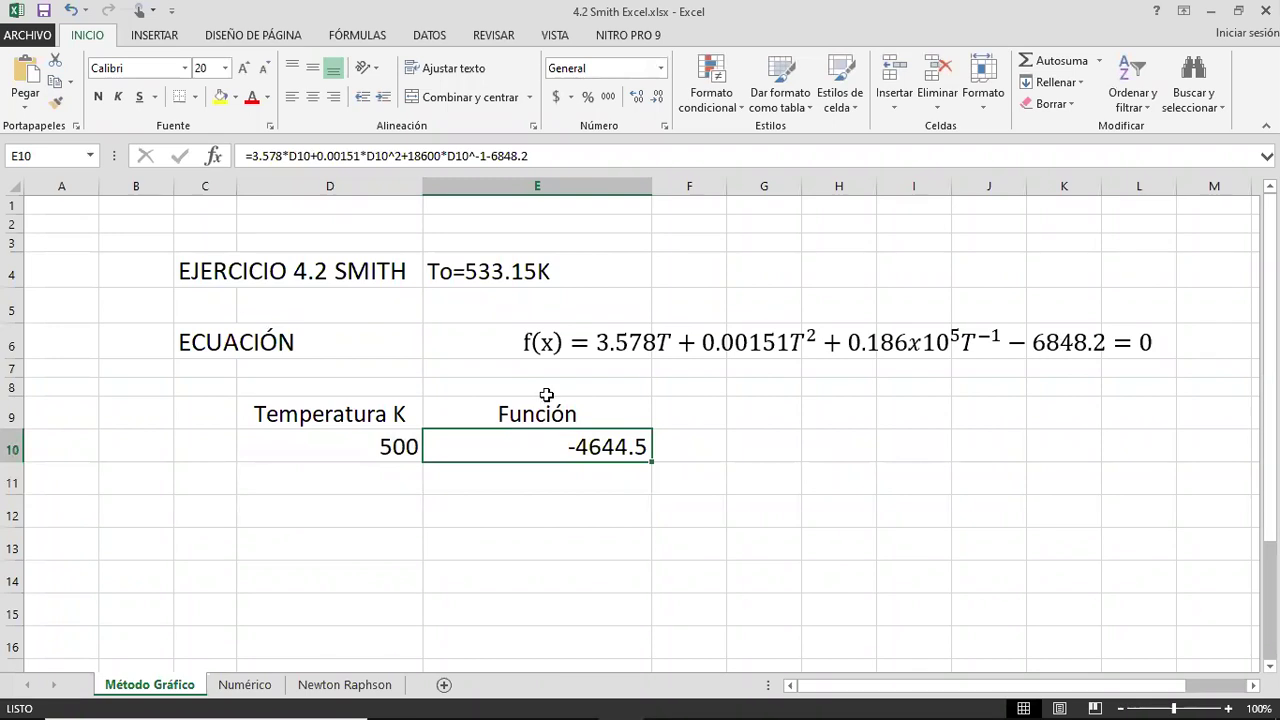
Test the formula by setting the temperature in D10 to 400 and checking the result in E10
click(367, 437)
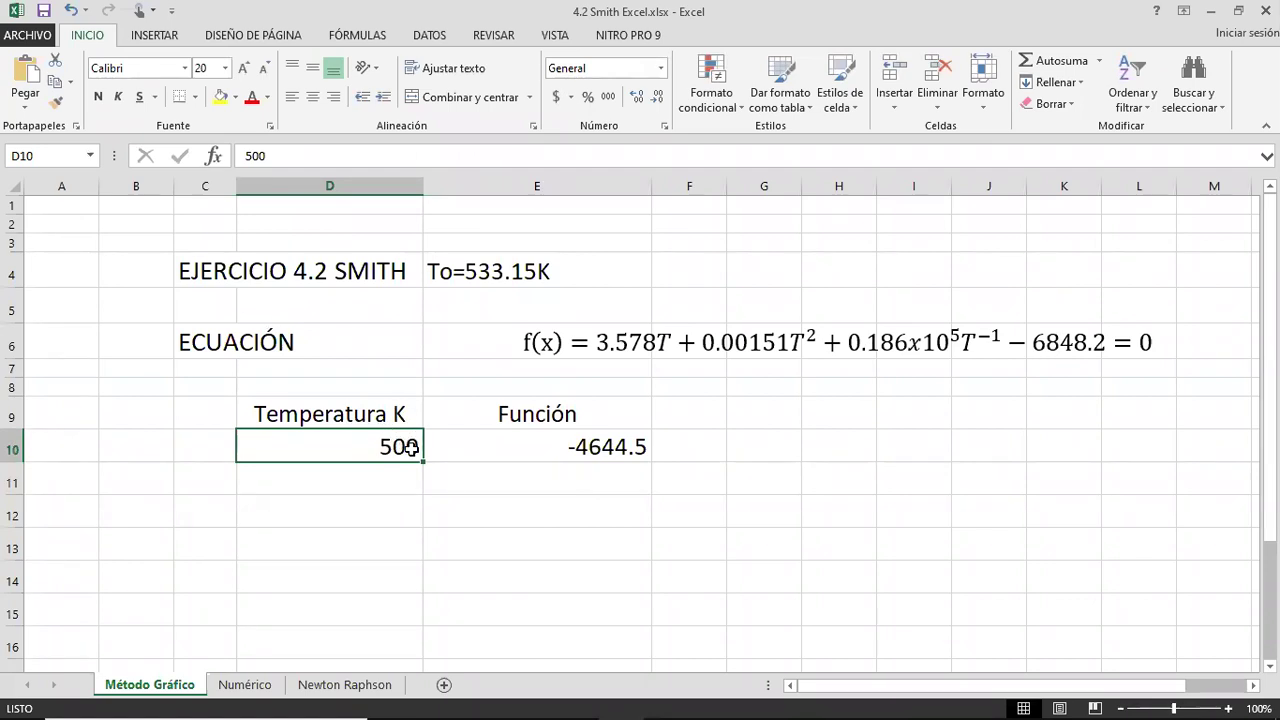
text(400)
key(Return)
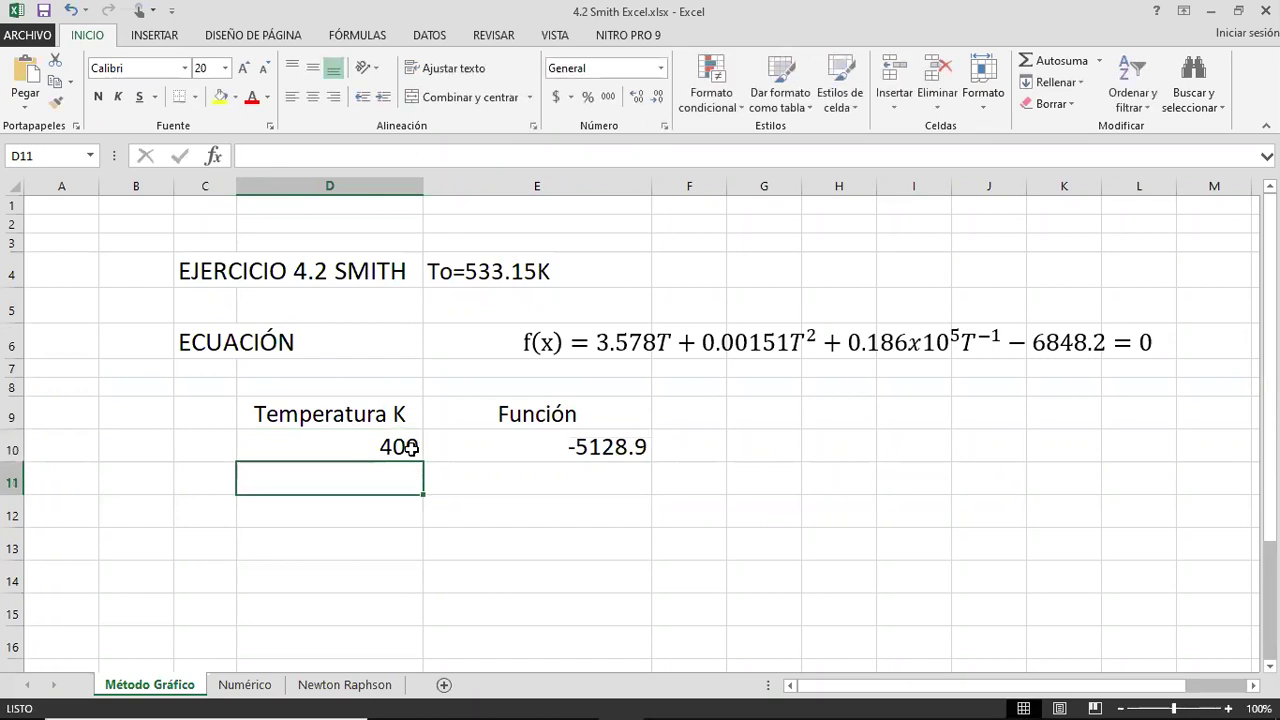
key(Up)
key(Right)
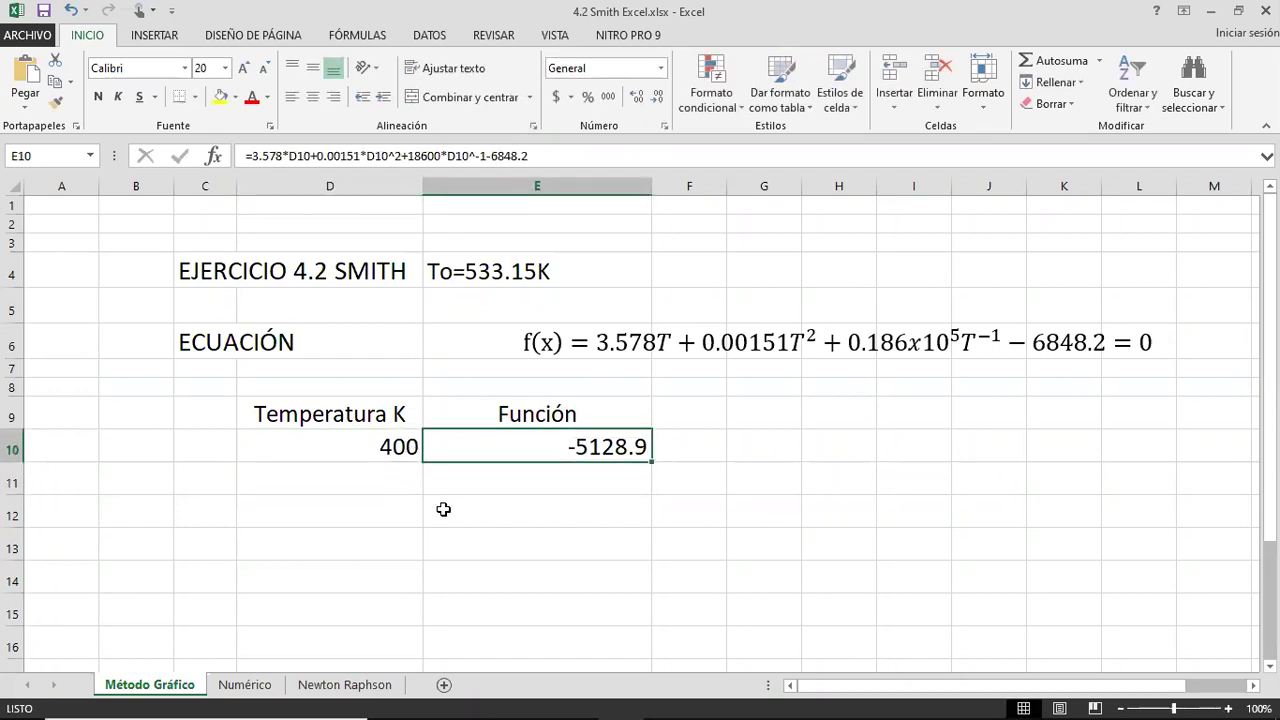
Set the temperature in D10 back to 500
key(Left)
text(500)
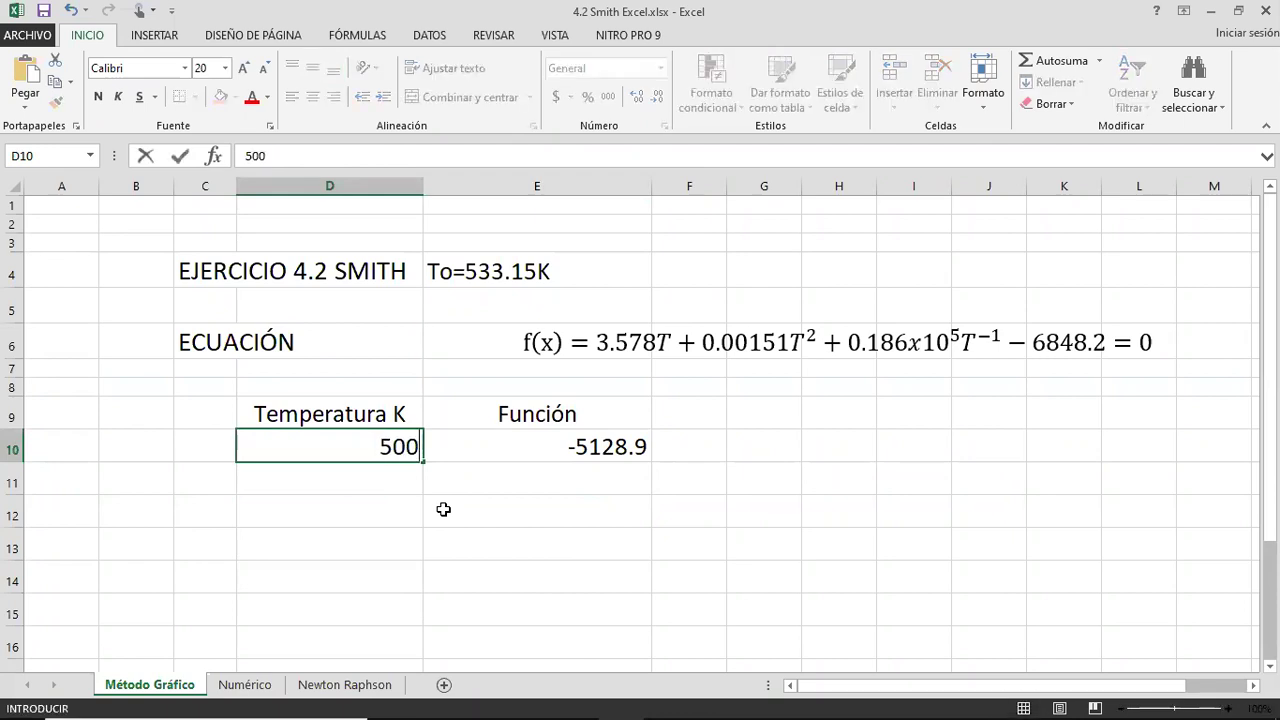
key(Return)
key(Up)
key(Down)
key(Up)
key(Down)
key(Up)
key(Down)
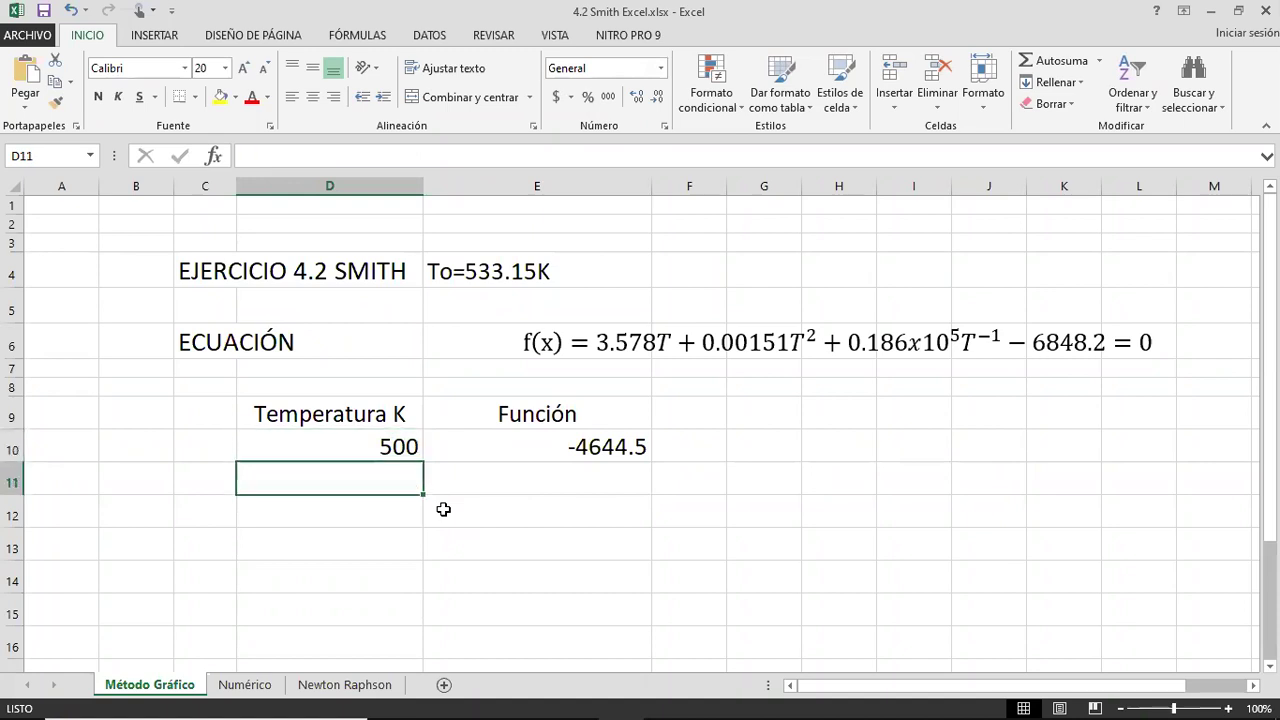
Enter 600 as the second temperature, in cell D11
text(600)
key(Return)
key(Up)
key(Up)
key(Down)
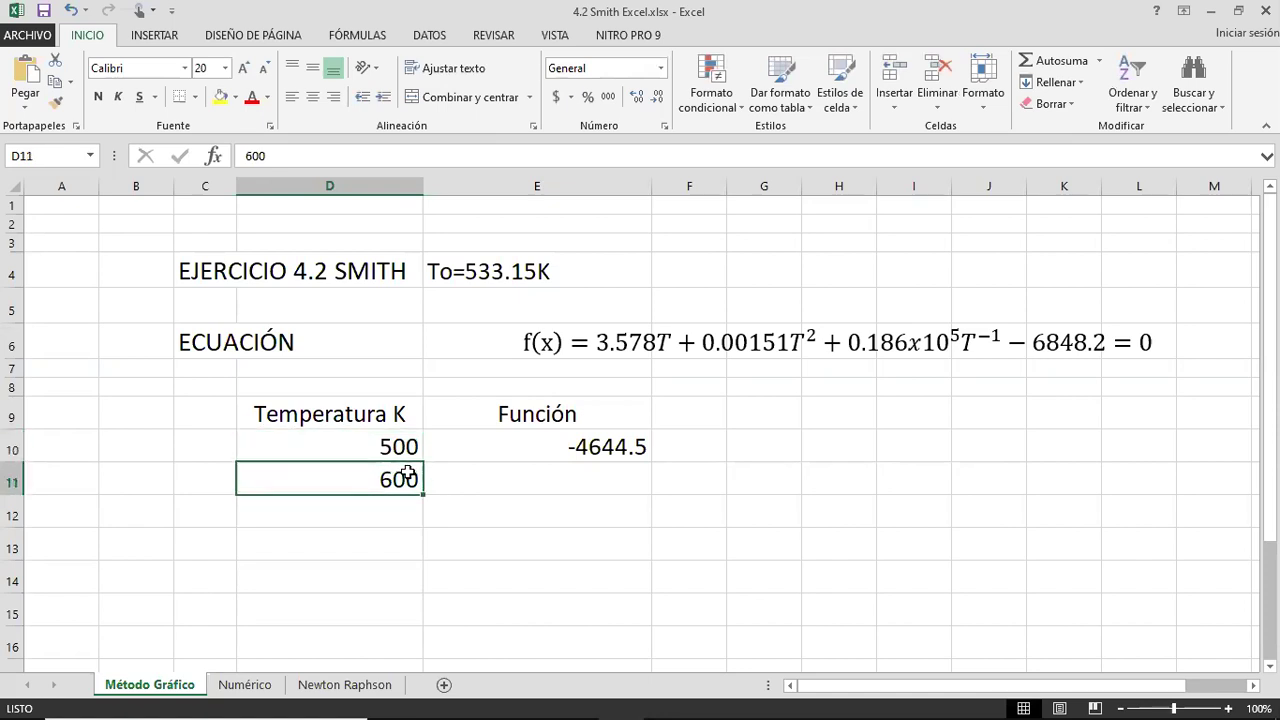
Extend the temperature series from D10:D11 down the column in steps of 100 to 1700 in D22
drag(396, 447, 400, 480)
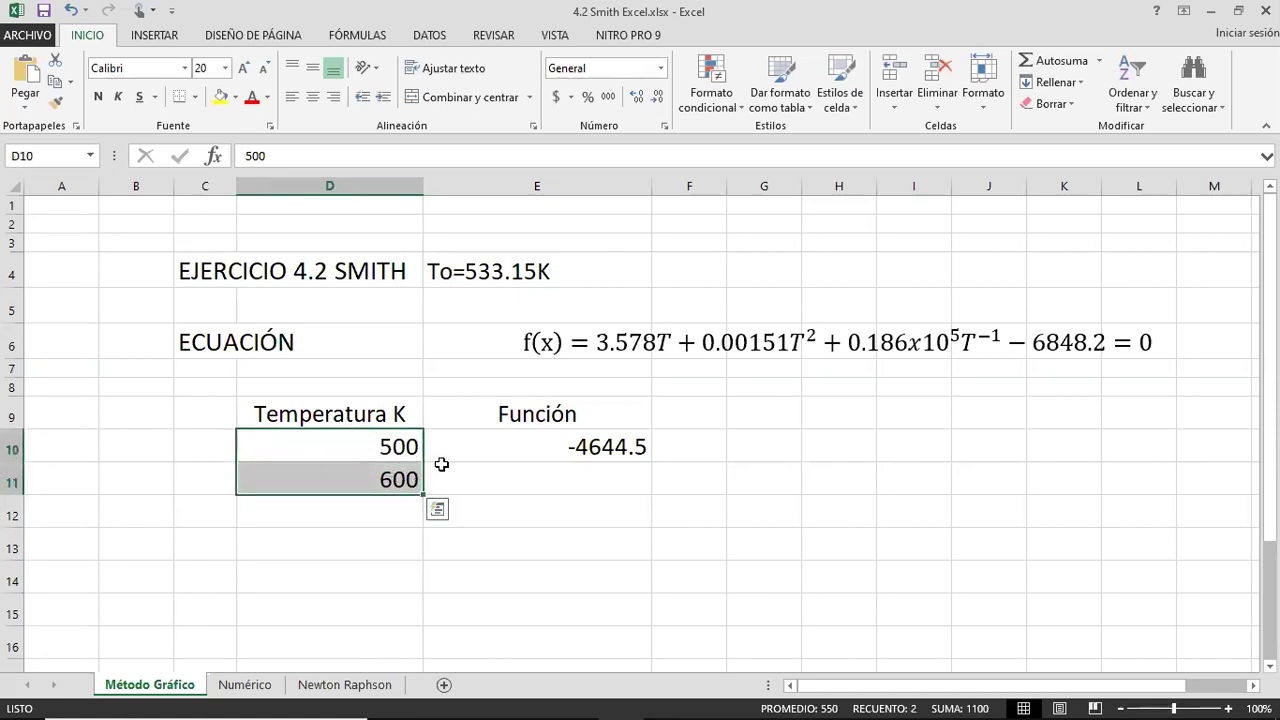
drag(424, 493, 410, 618)
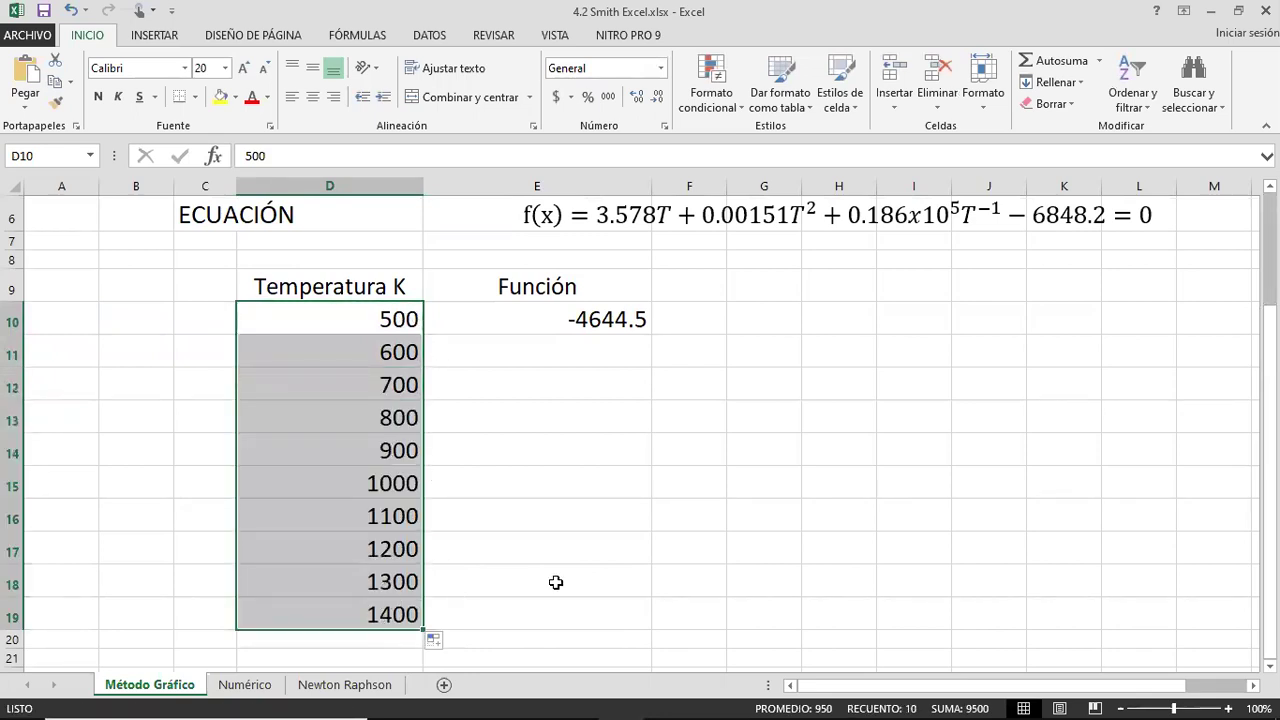
scroll(554, 583, down, 1)
click(391, 480)
drag(391, 494, 418, 574)
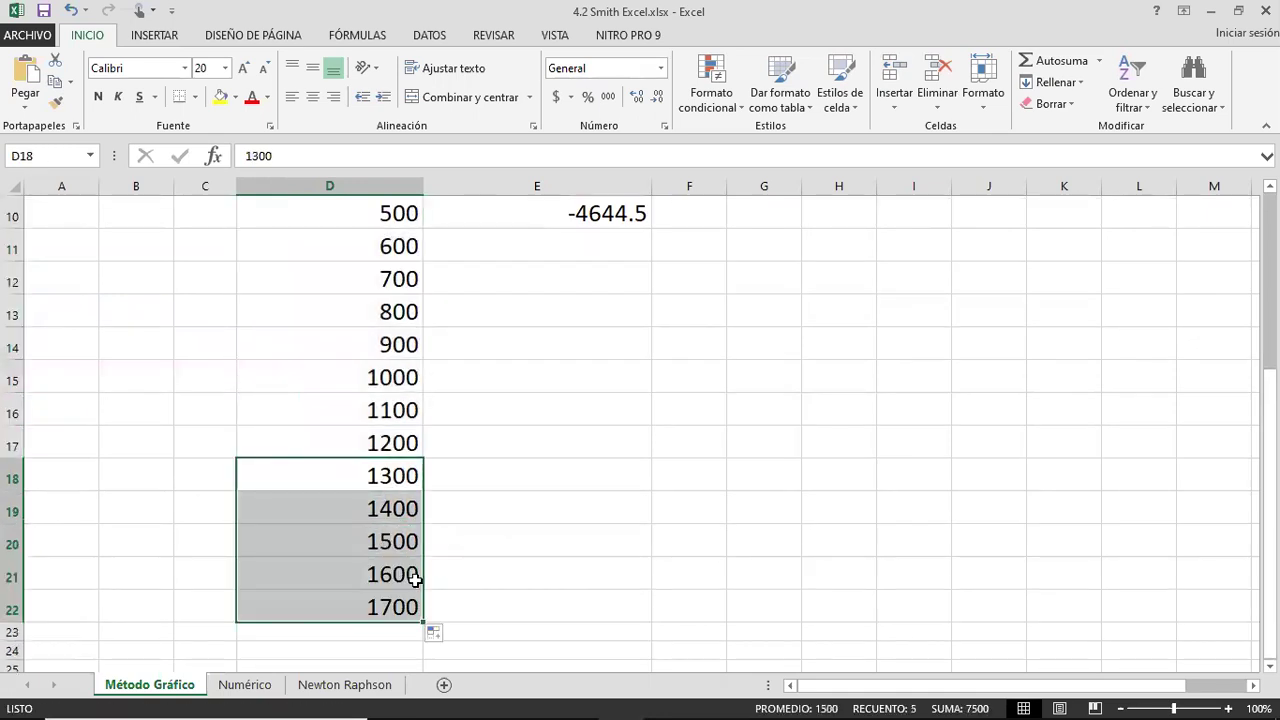
scroll(621, 541, up, 1)
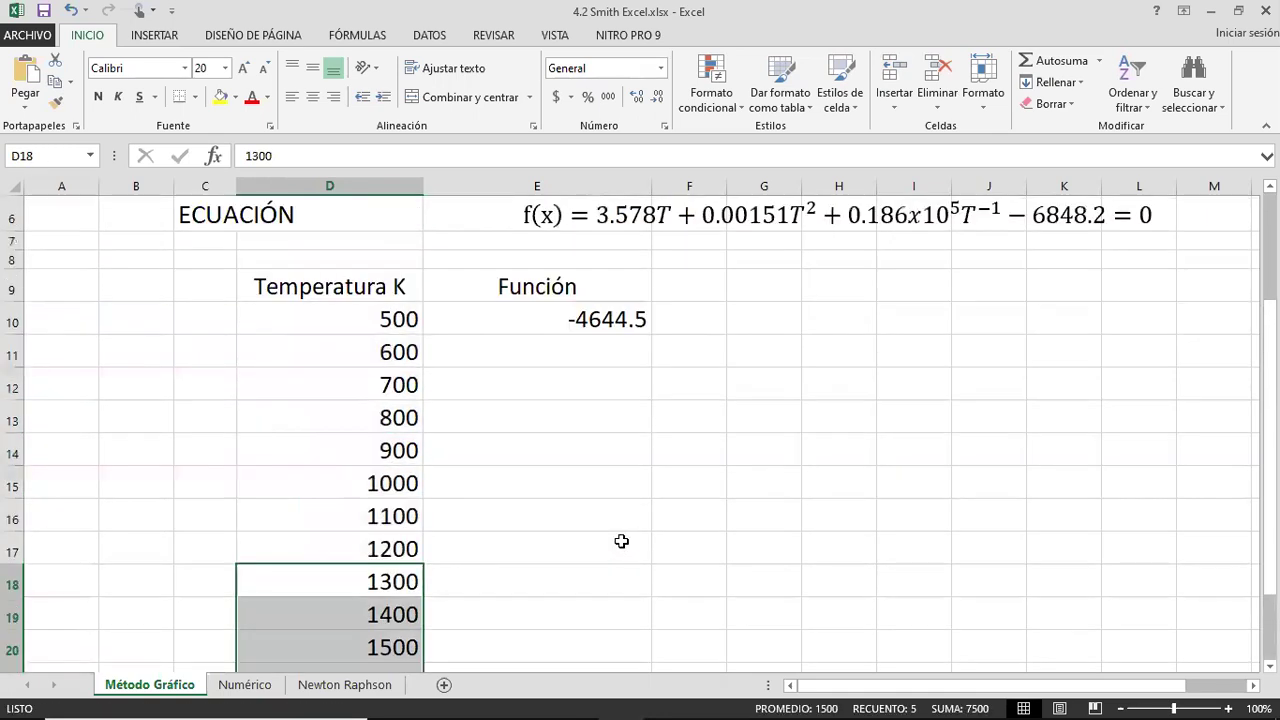
Copy the function formula from E10 down to E22 for all the listed temperatures
click(366, 324)
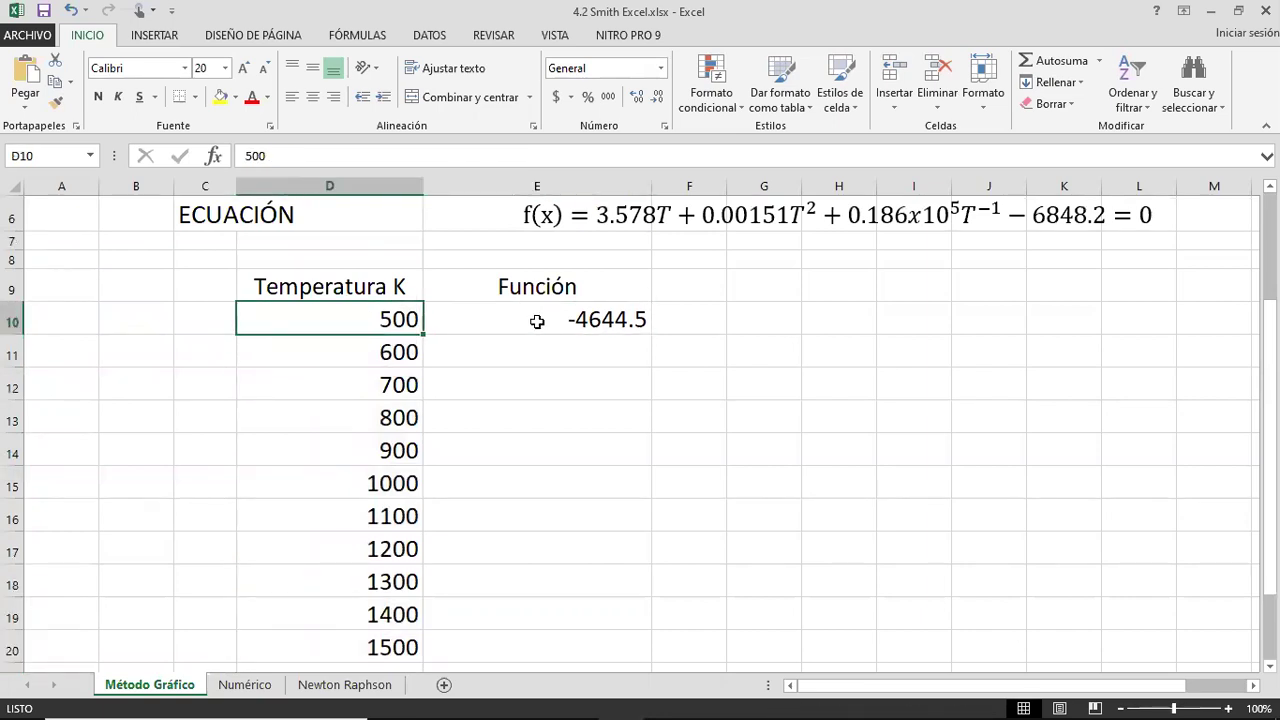
click(586, 320)
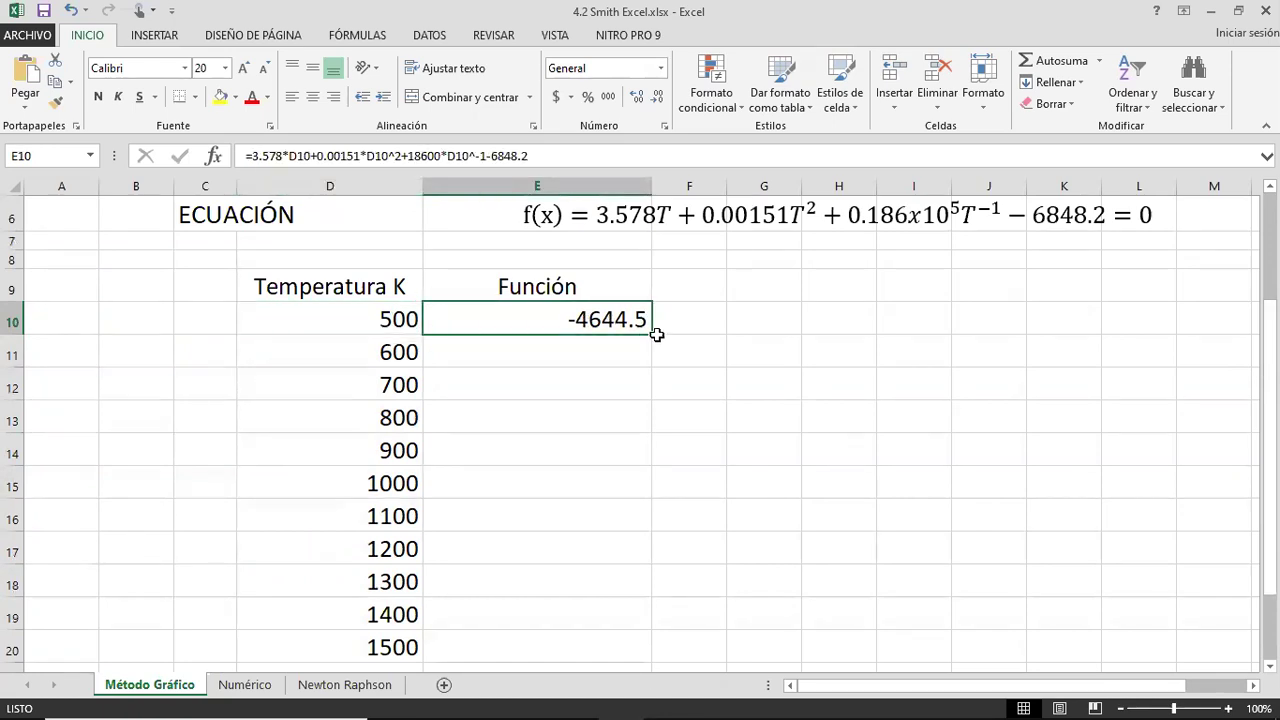
click(576, 353)
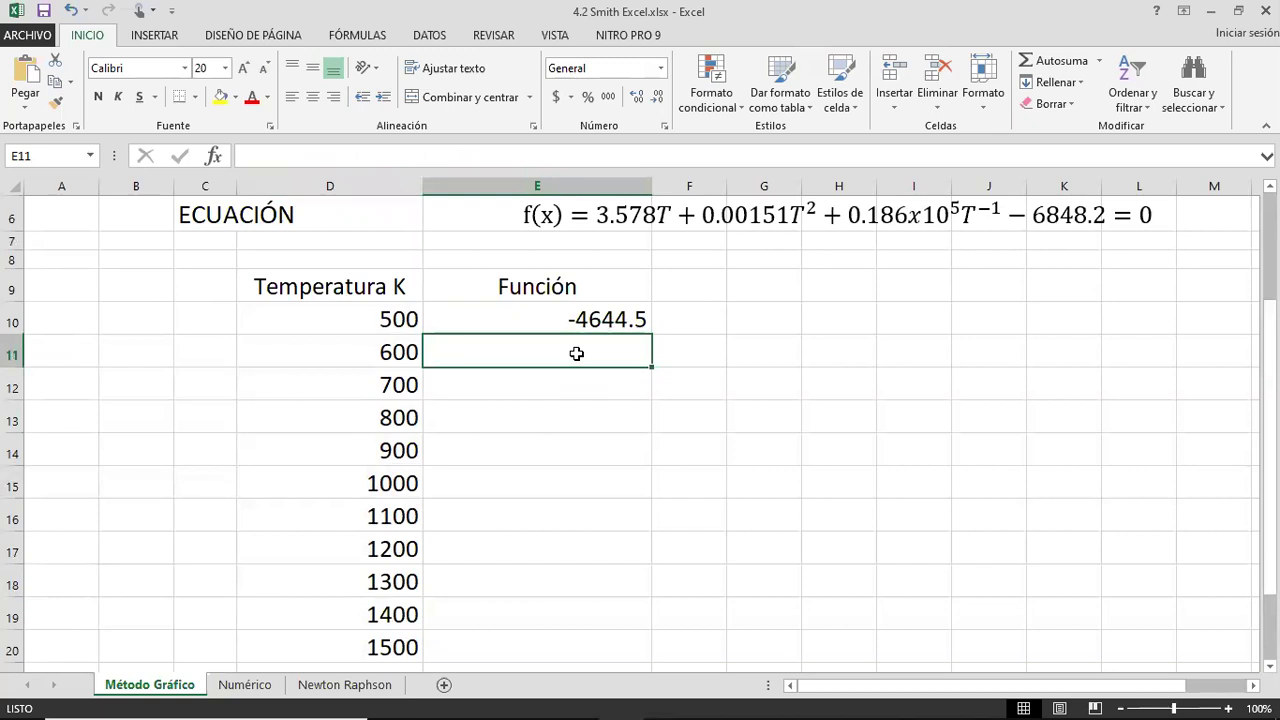
click(577, 384)
click(575, 413)
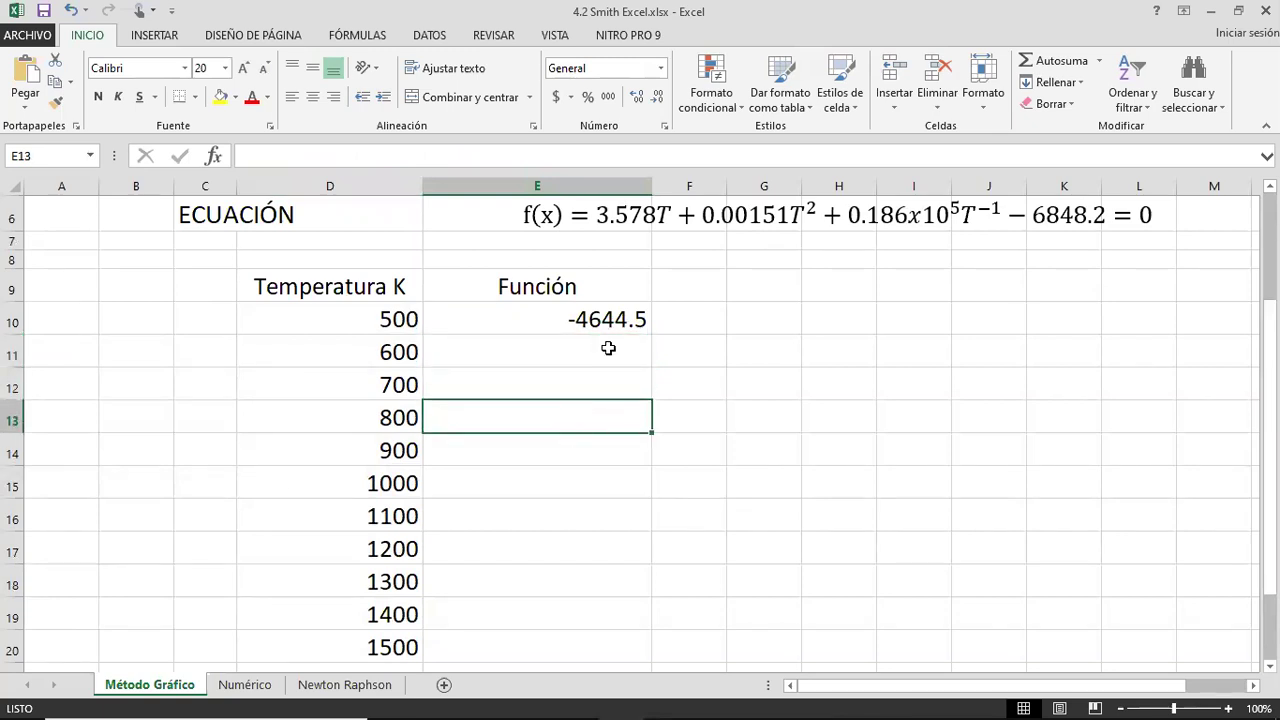
click(603, 316)
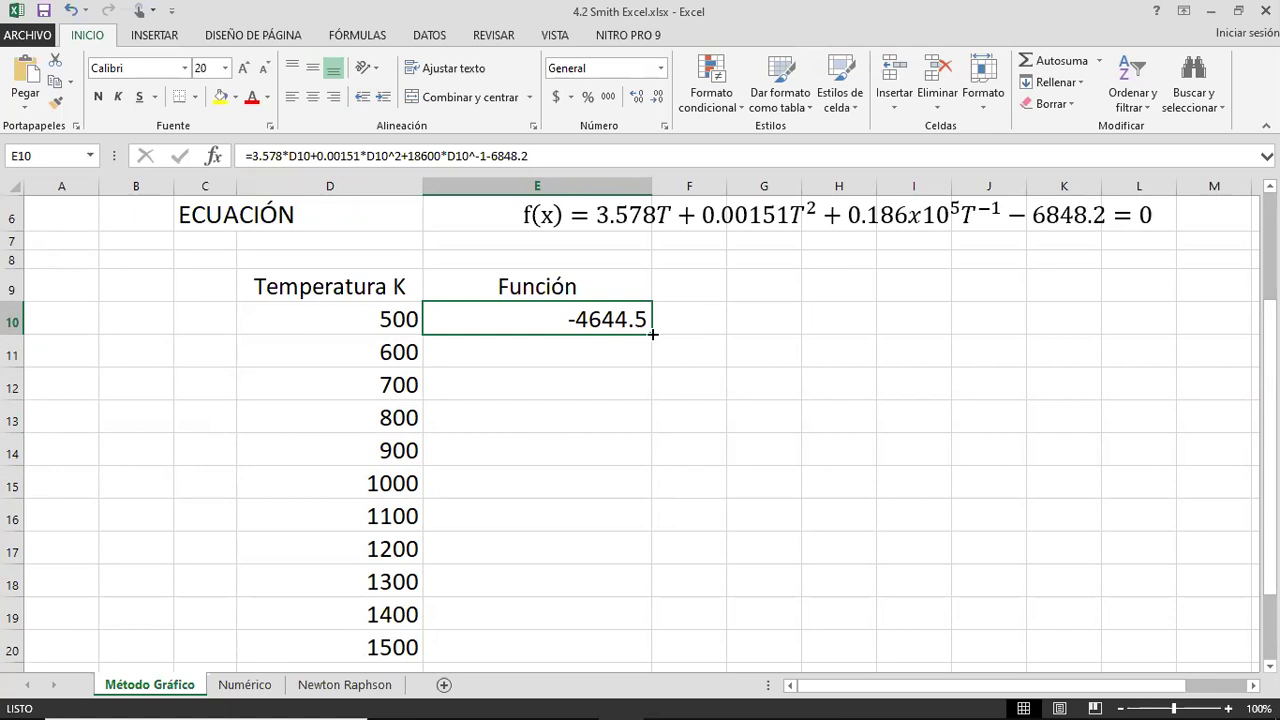
drag(652, 334, 646, 610)
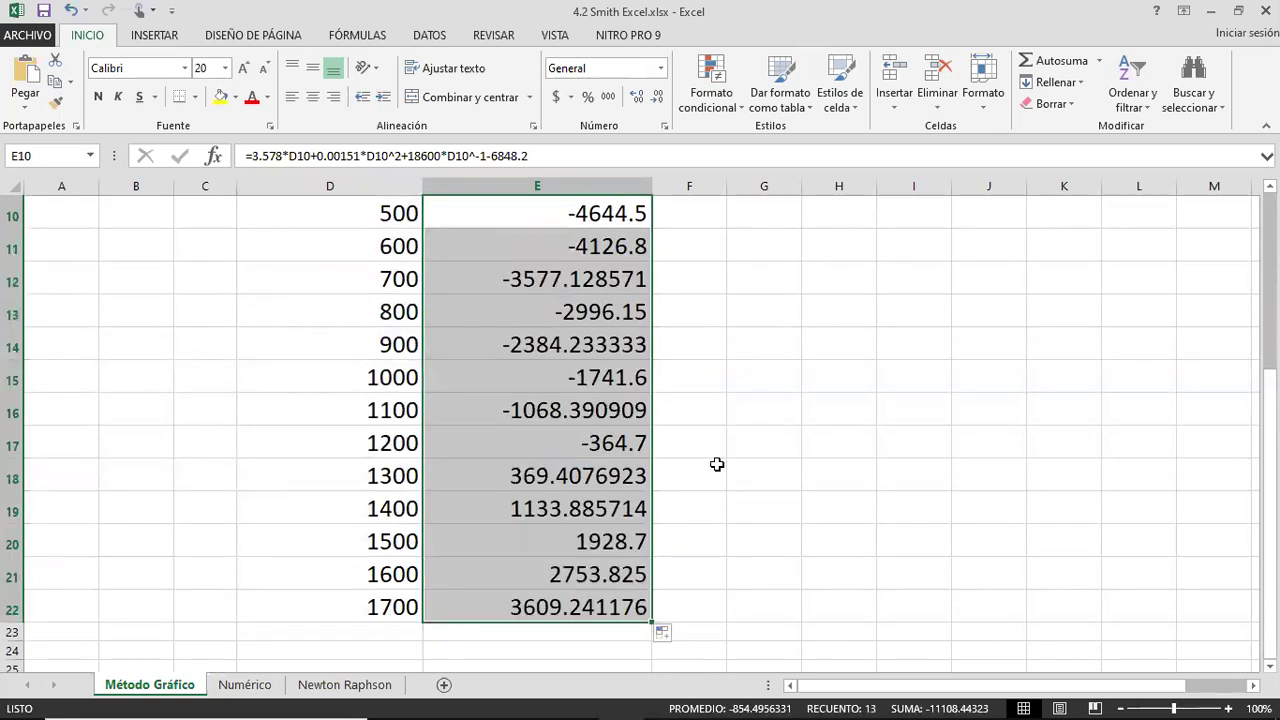
scroll(717, 464, up, 2)
click(591, 352)
key(Left)
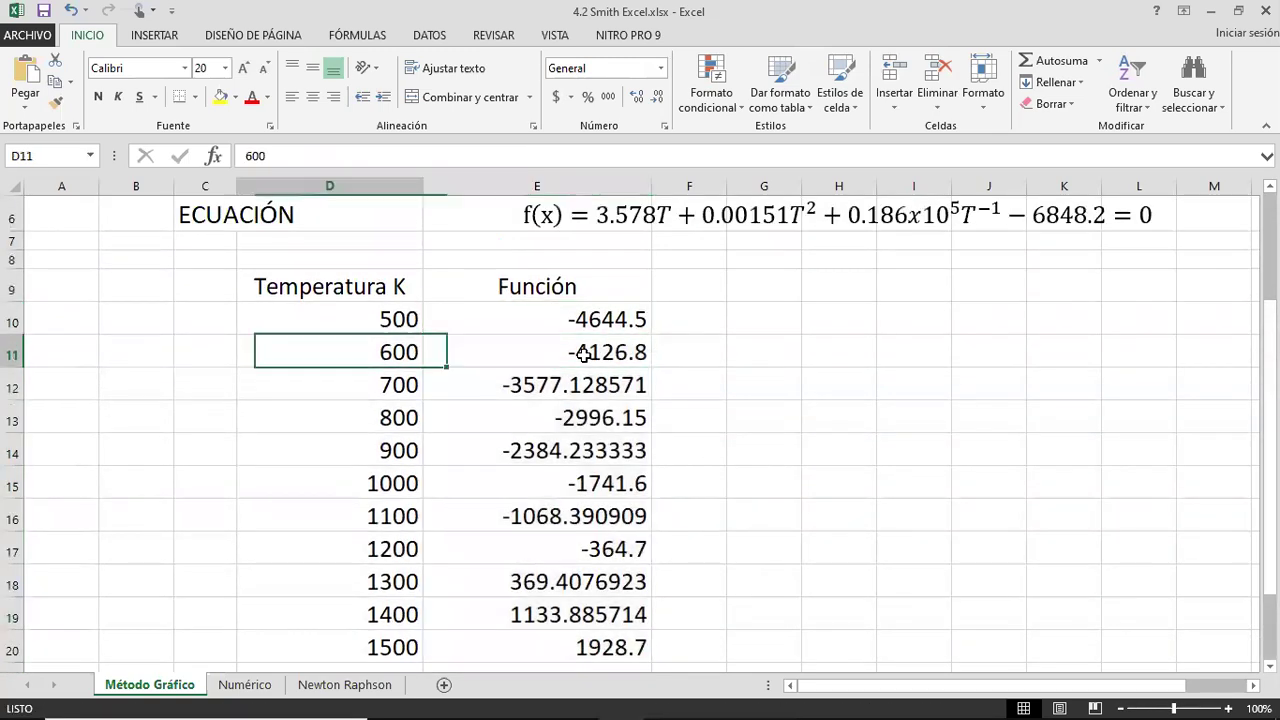
Check that the copied formulas in E11 and E12 refer to the temperatures in their own rows
key(Up)
key(Right)
key(Left)
key(Right)
key(Left)
key(Right)
key(Down)
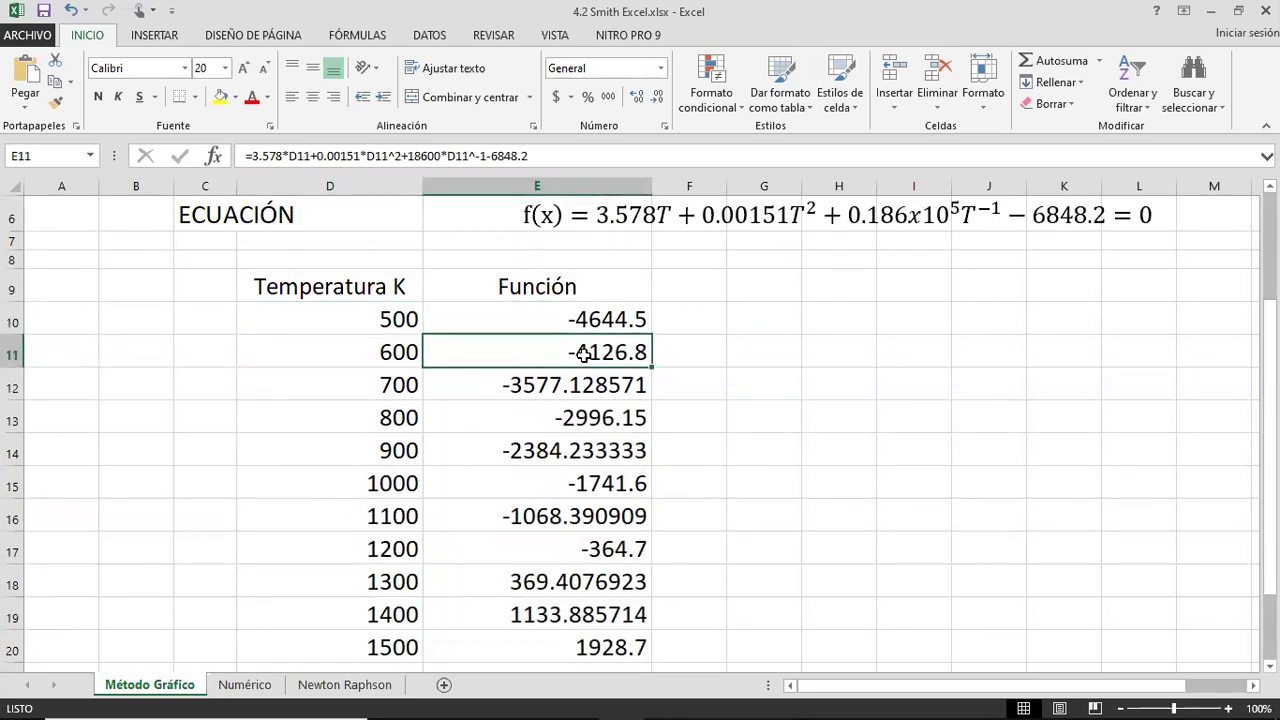
click(580, 157)
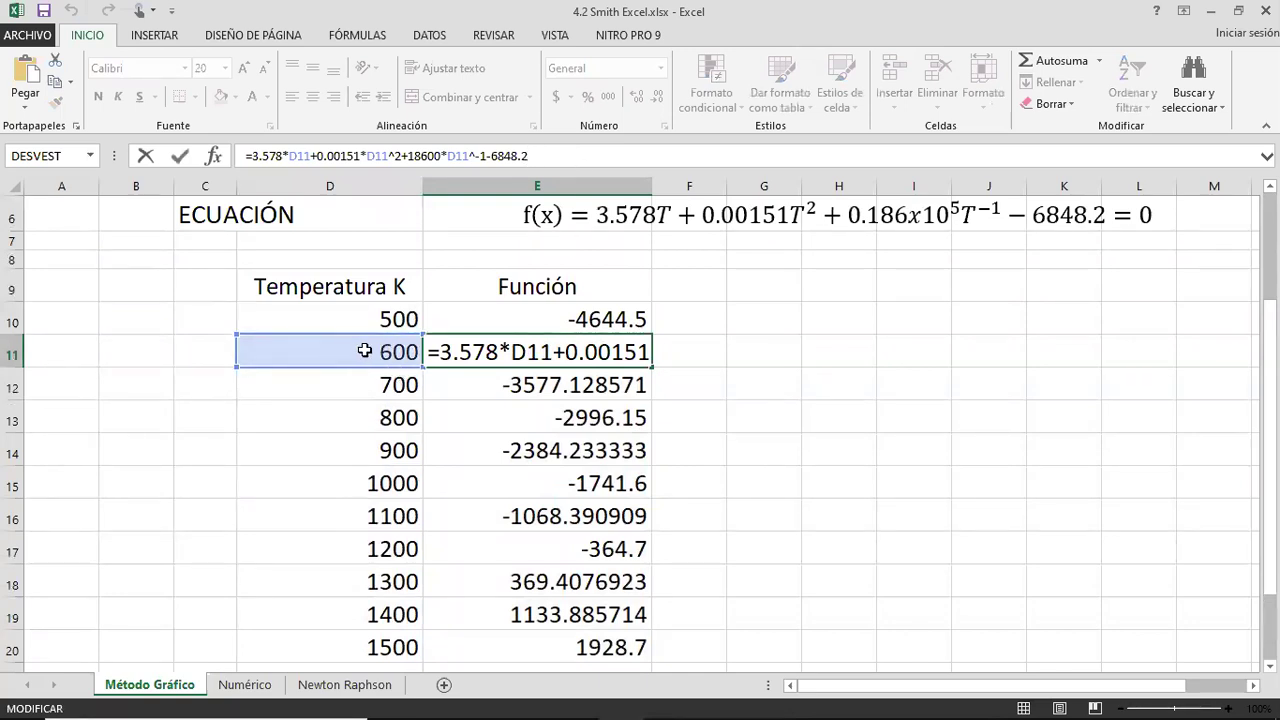
key(ctrl+Return)
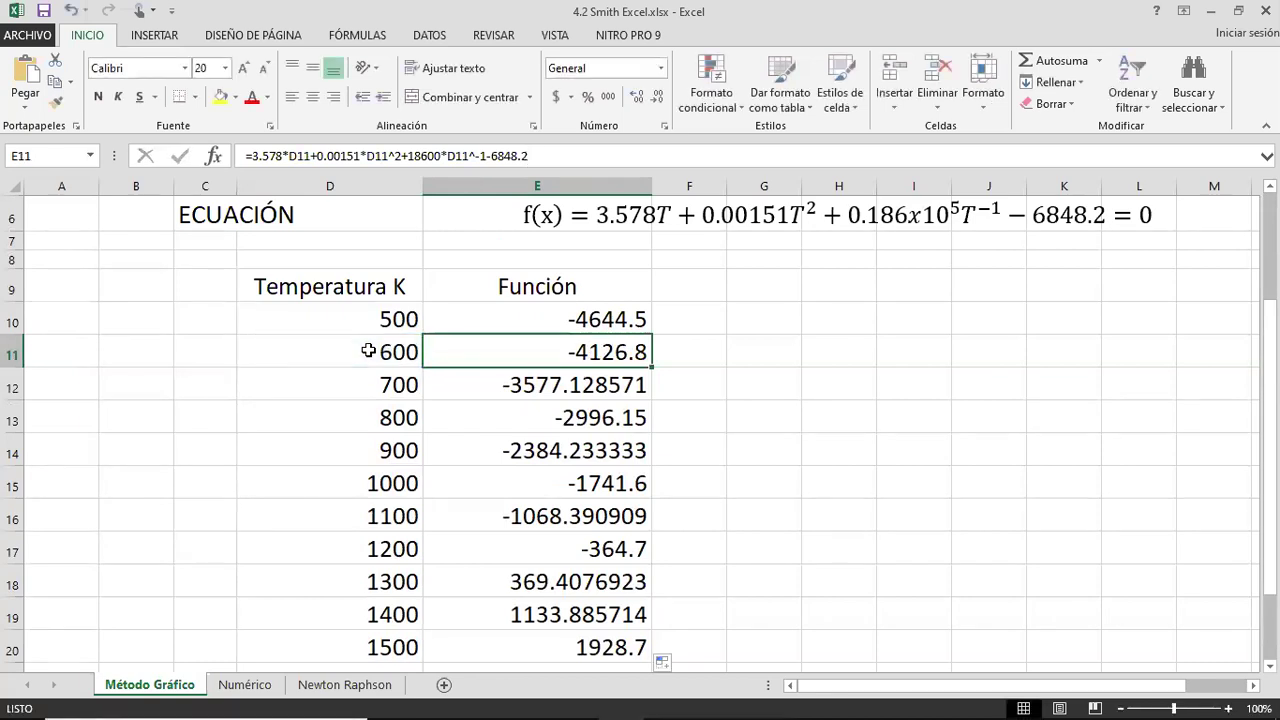
double_click(524, 374)
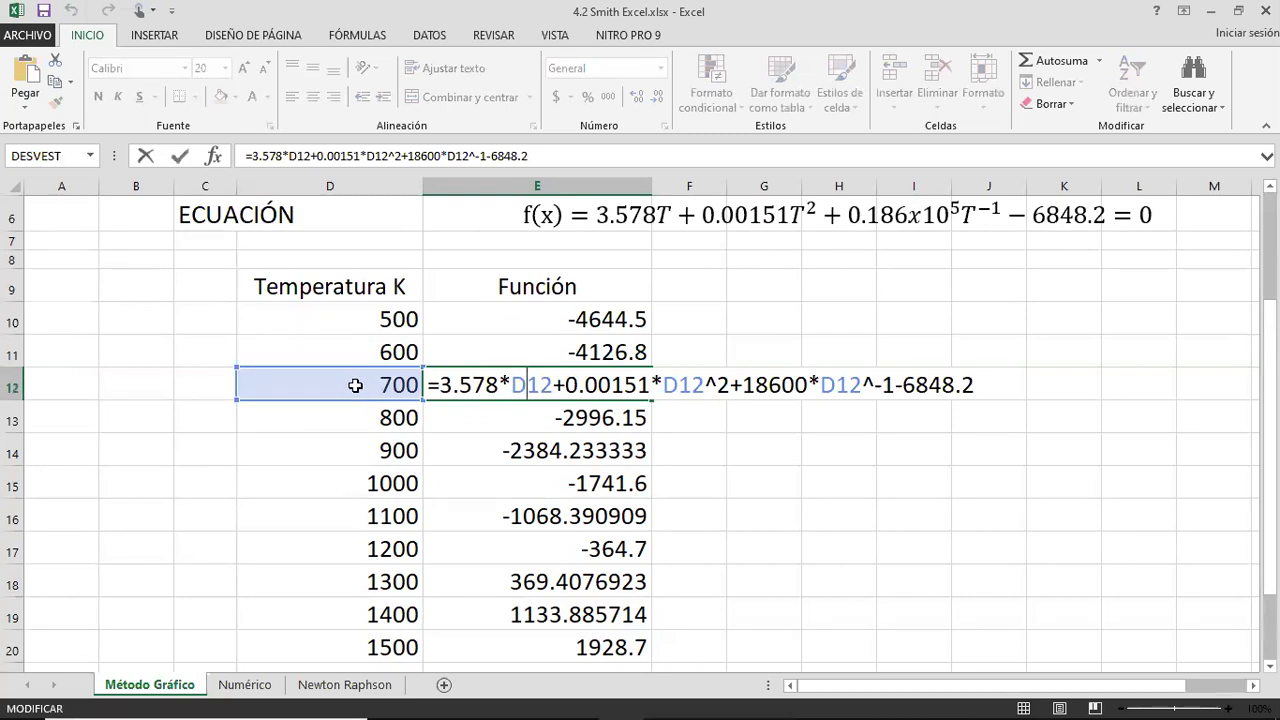
key(ctrl+Return)
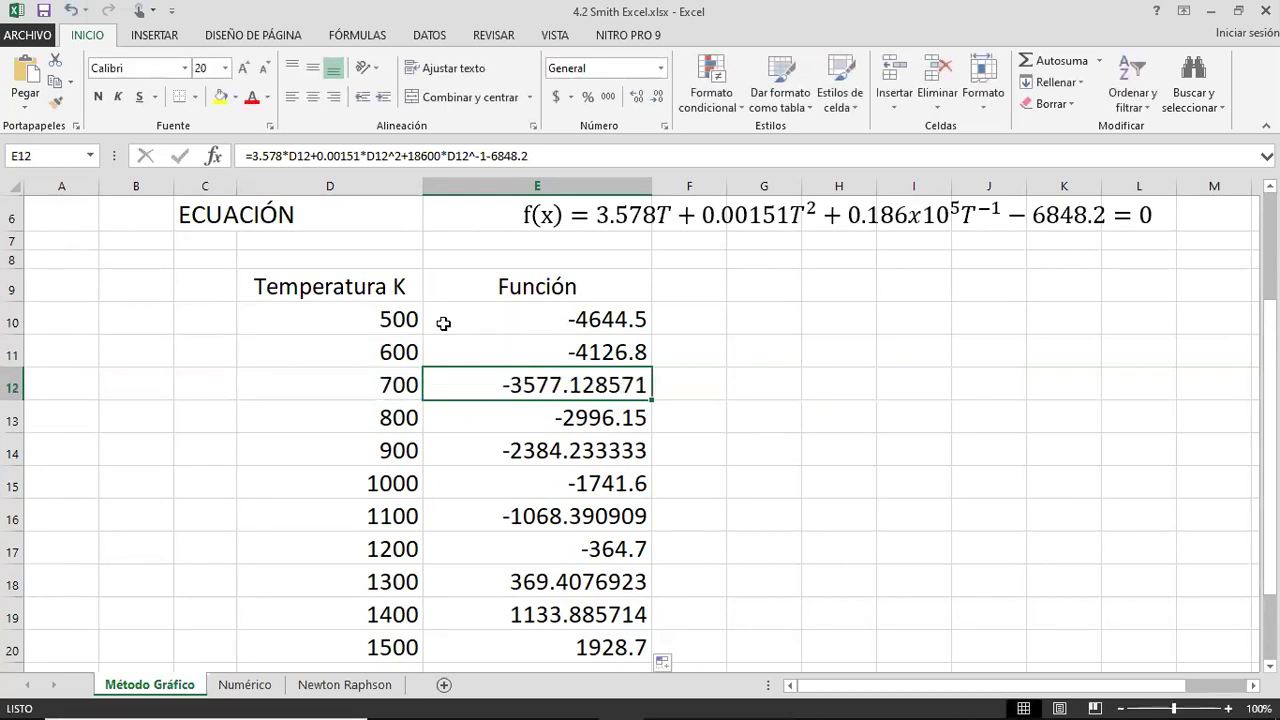
Insert a scatter chart with smooth lines and markers from the temperature and function values in D10:E22
drag(392, 318, 557, 556)
scroll(466, 363, up, 2)
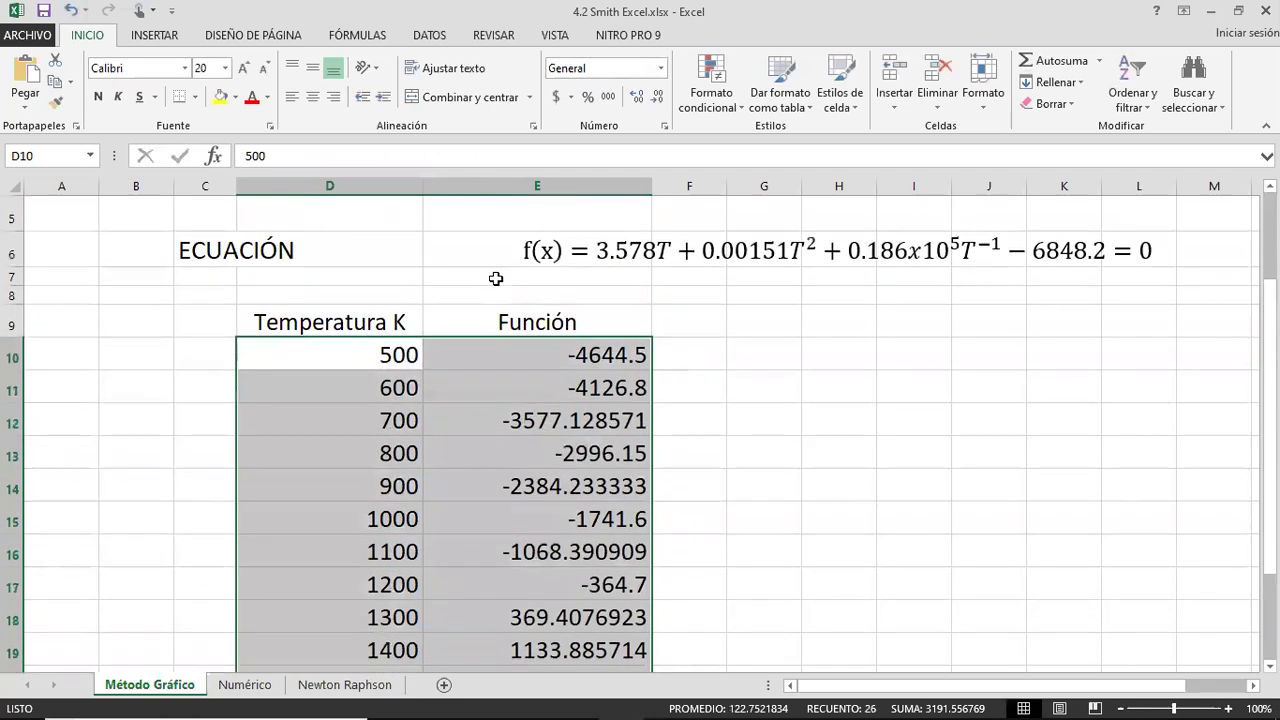
click(170, 44)
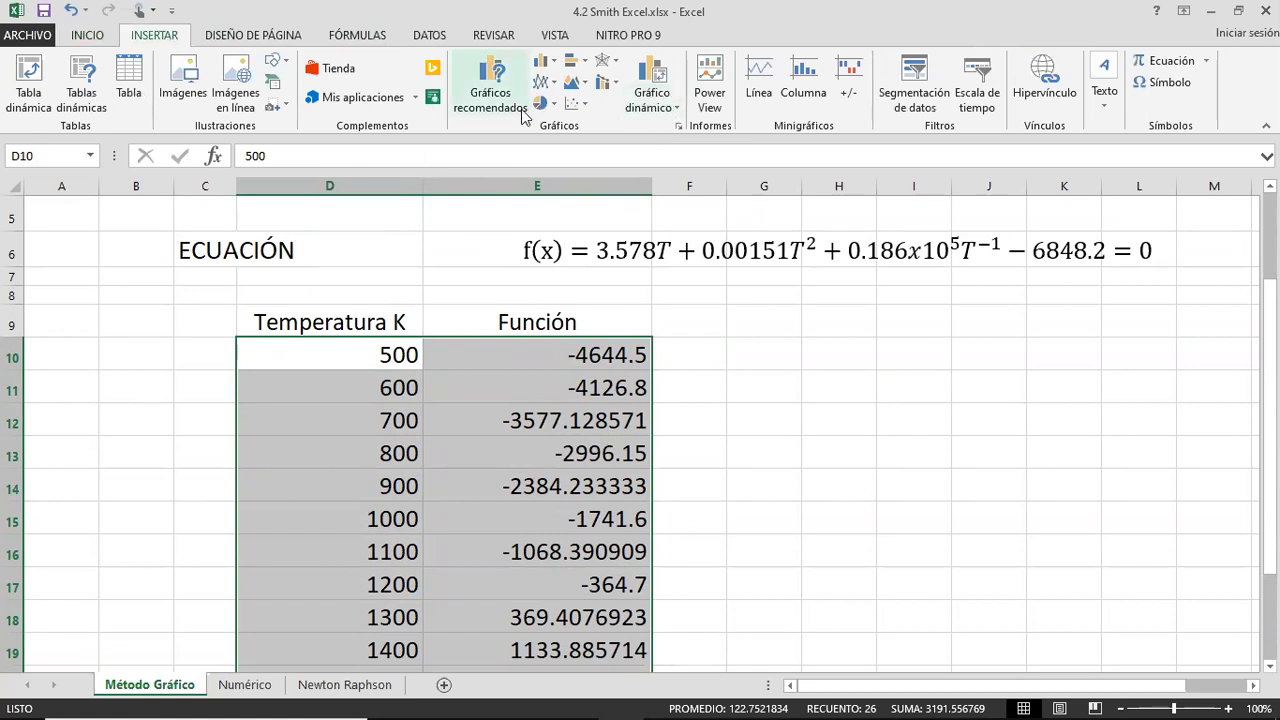
click(585, 104)
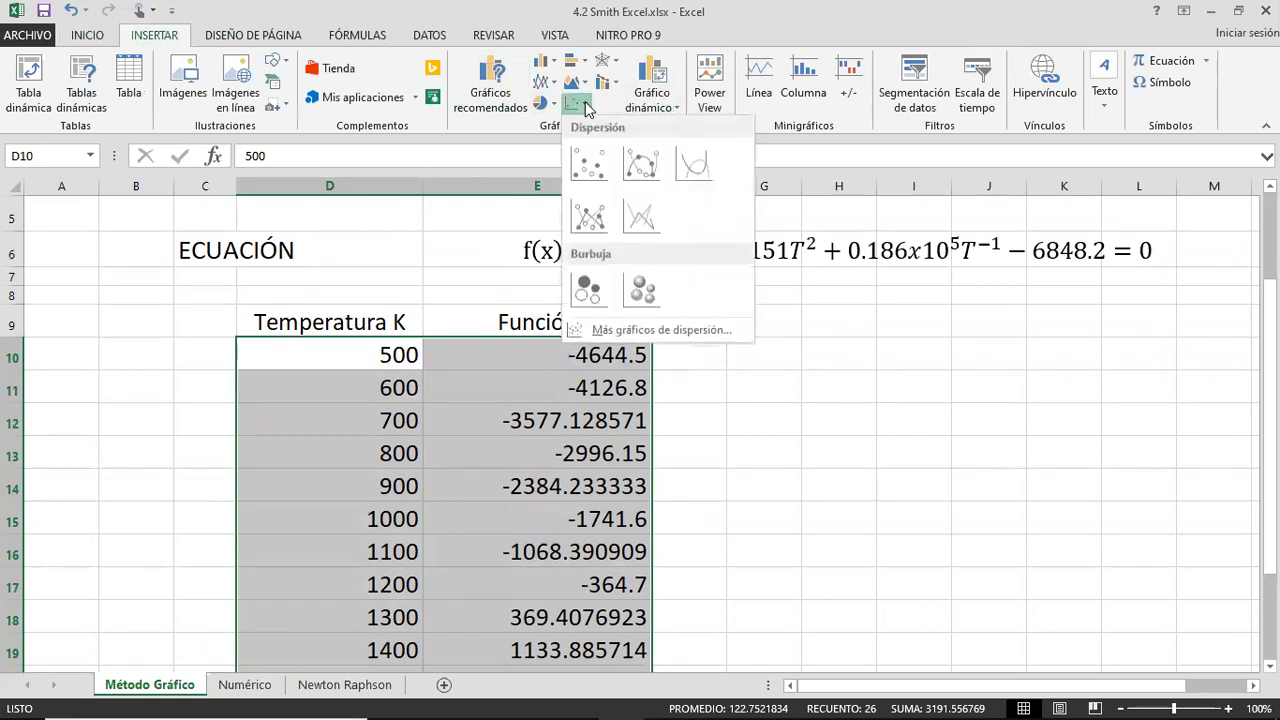
click(645, 172)
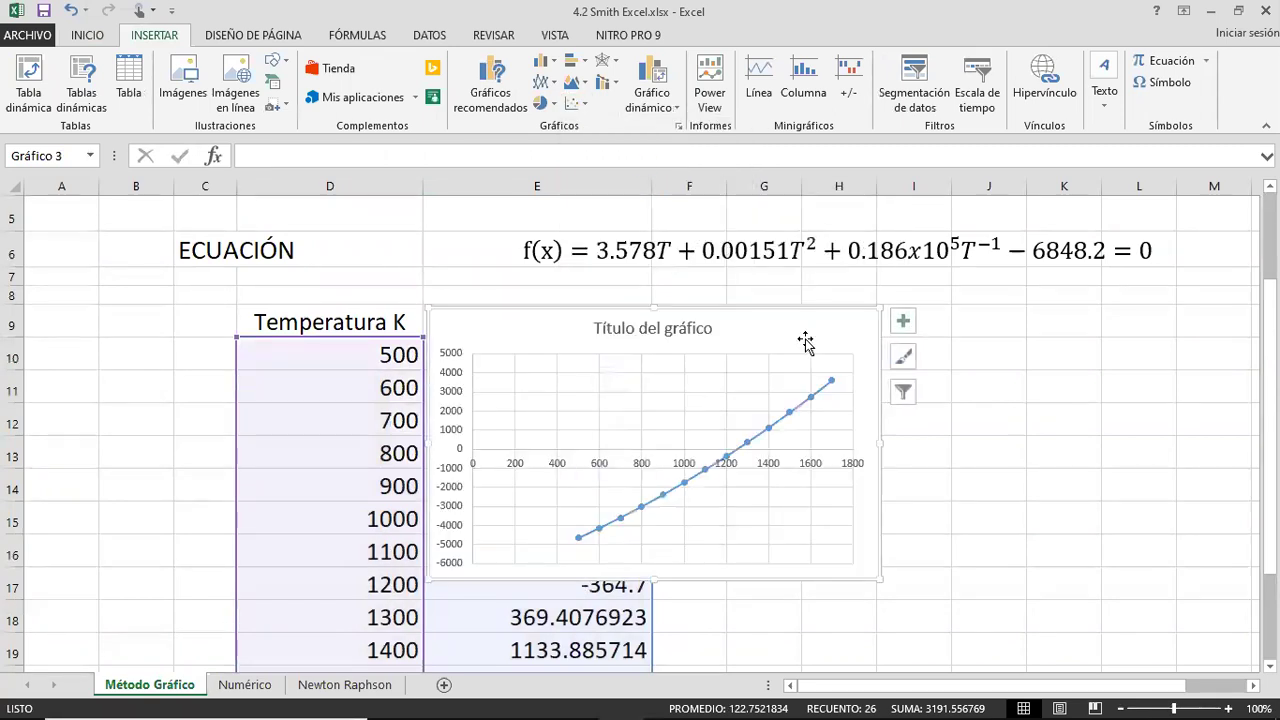
Move the chart beside the table and enlarge it to span about columns F to N and rows 8 to 21
drag(808, 323, 1071, 306)
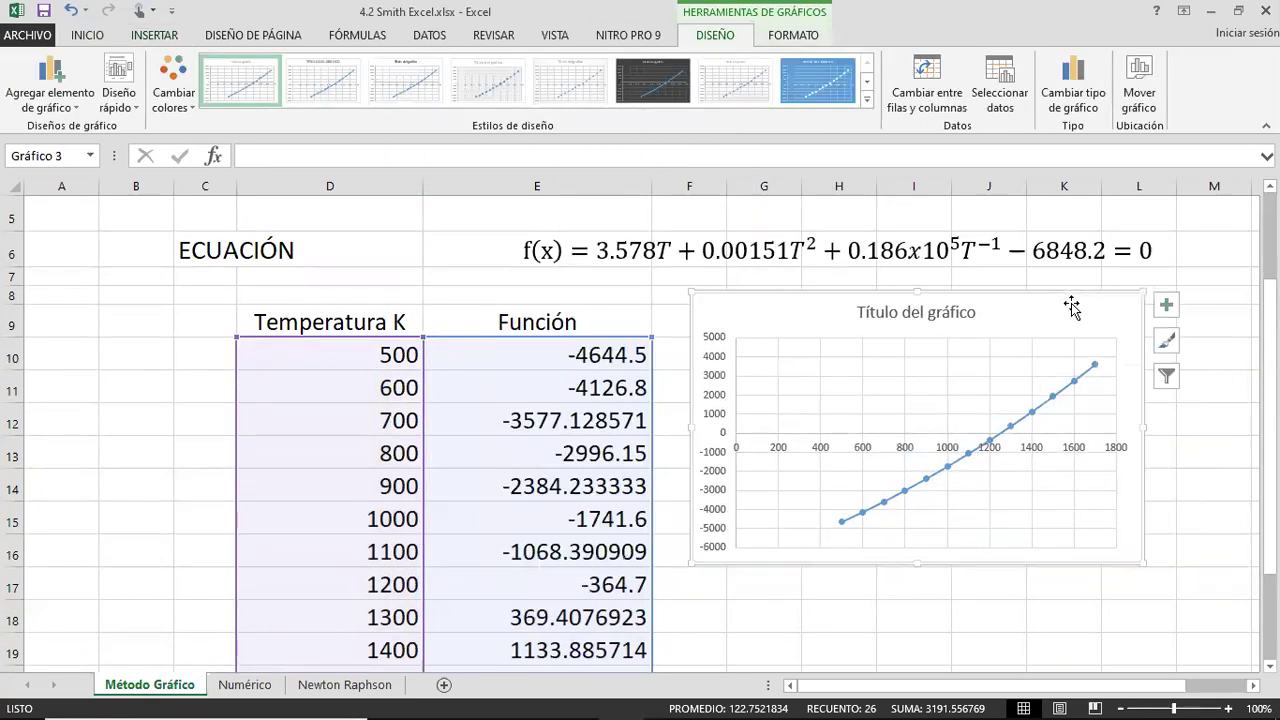
scroll(930, 688, right, 2)
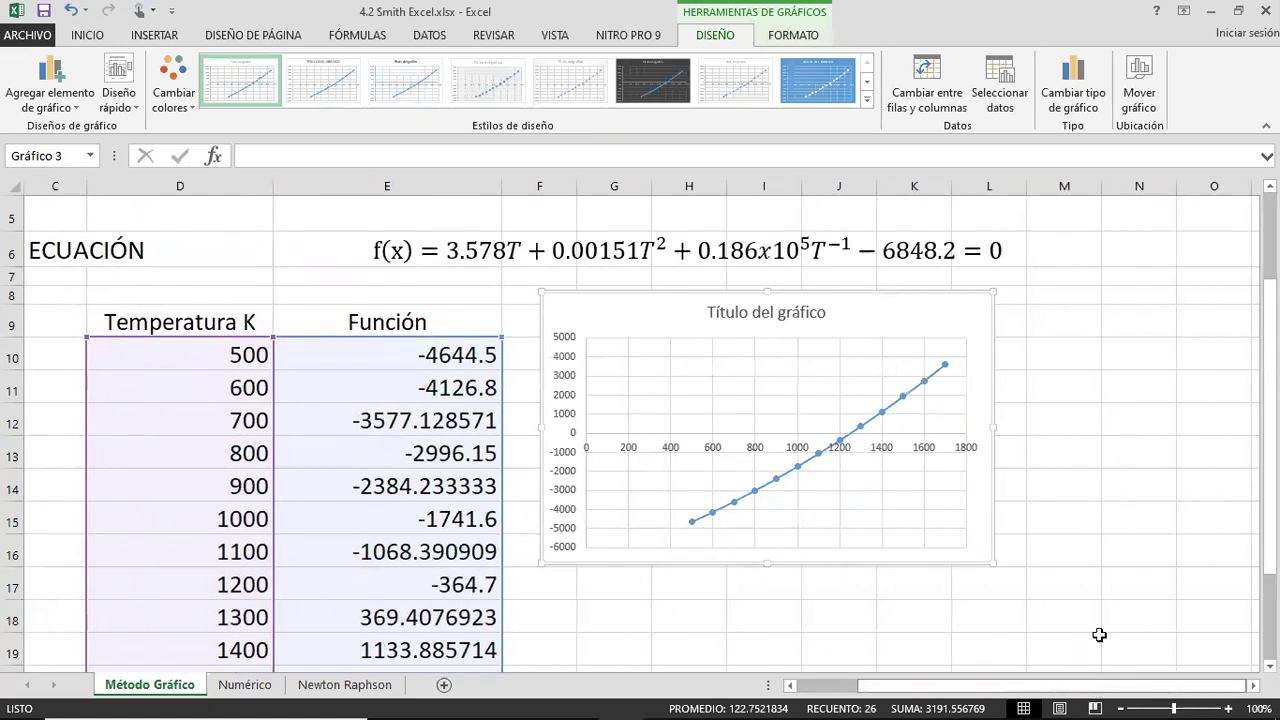
drag(1000, 567, 1185, 668)
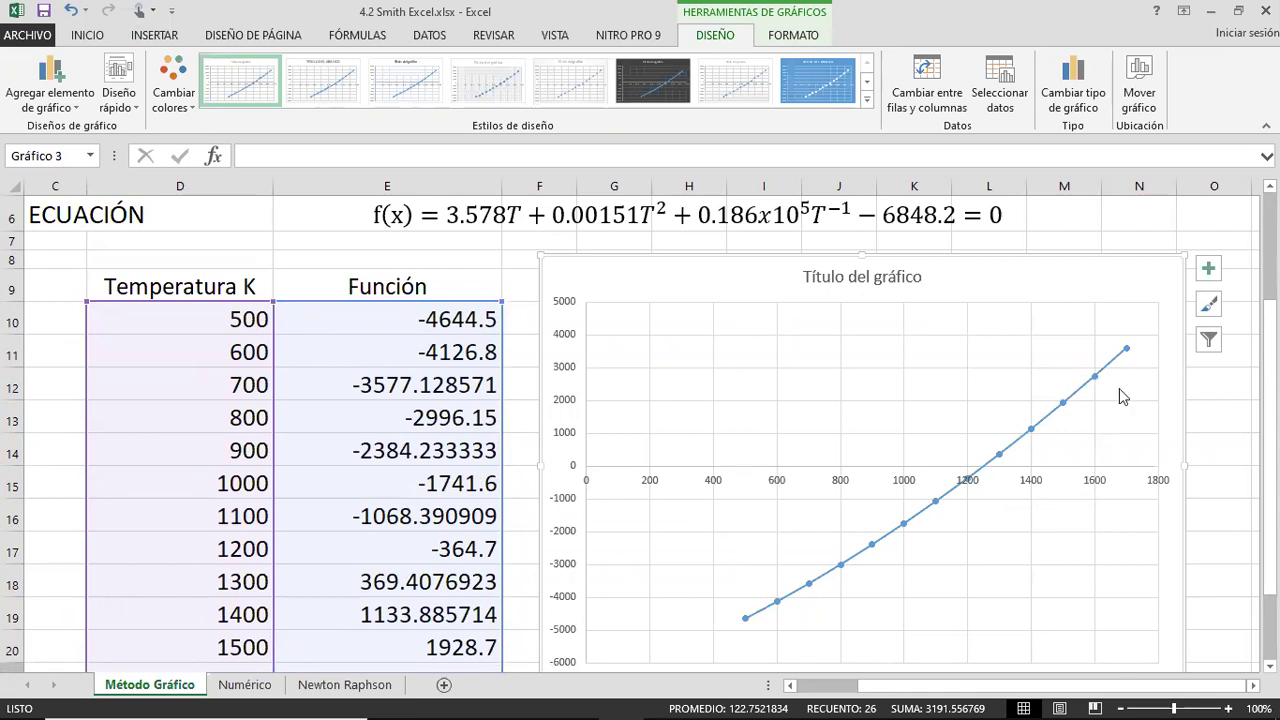
scroll(474, 486, down, 4)
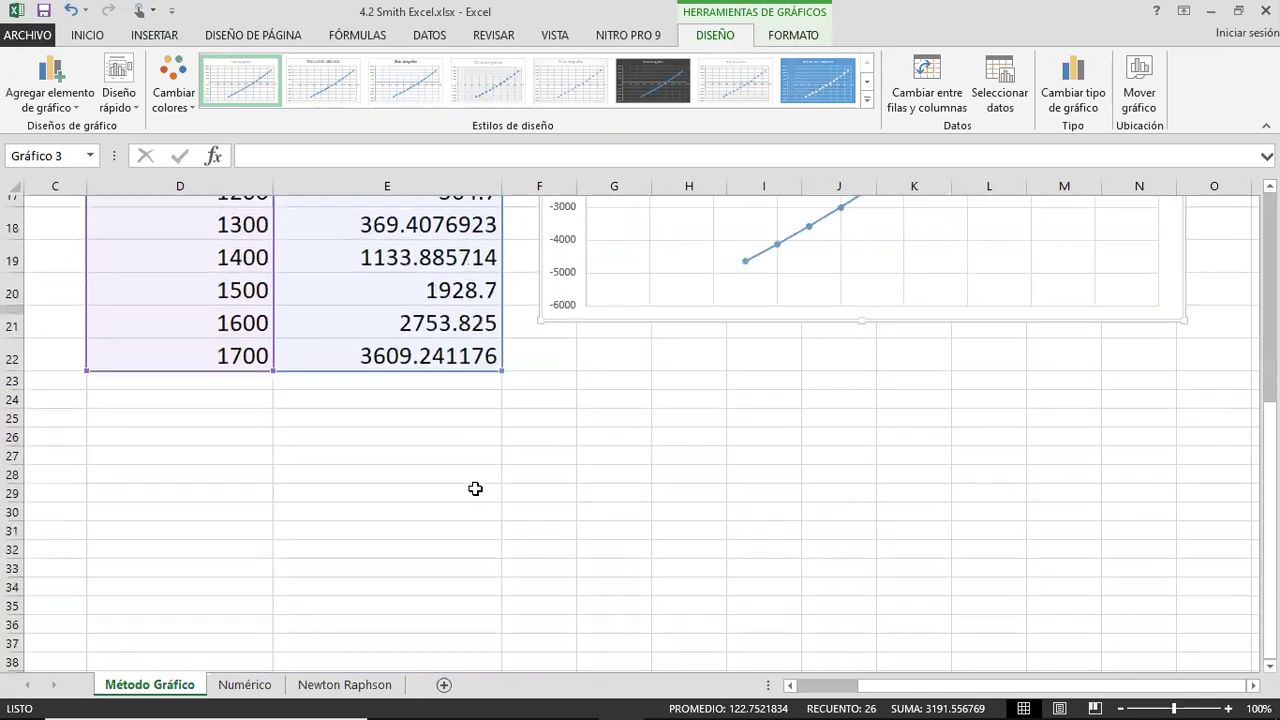
scroll(474, 486, up, 1)
scroll(1186, 386, up, 2)
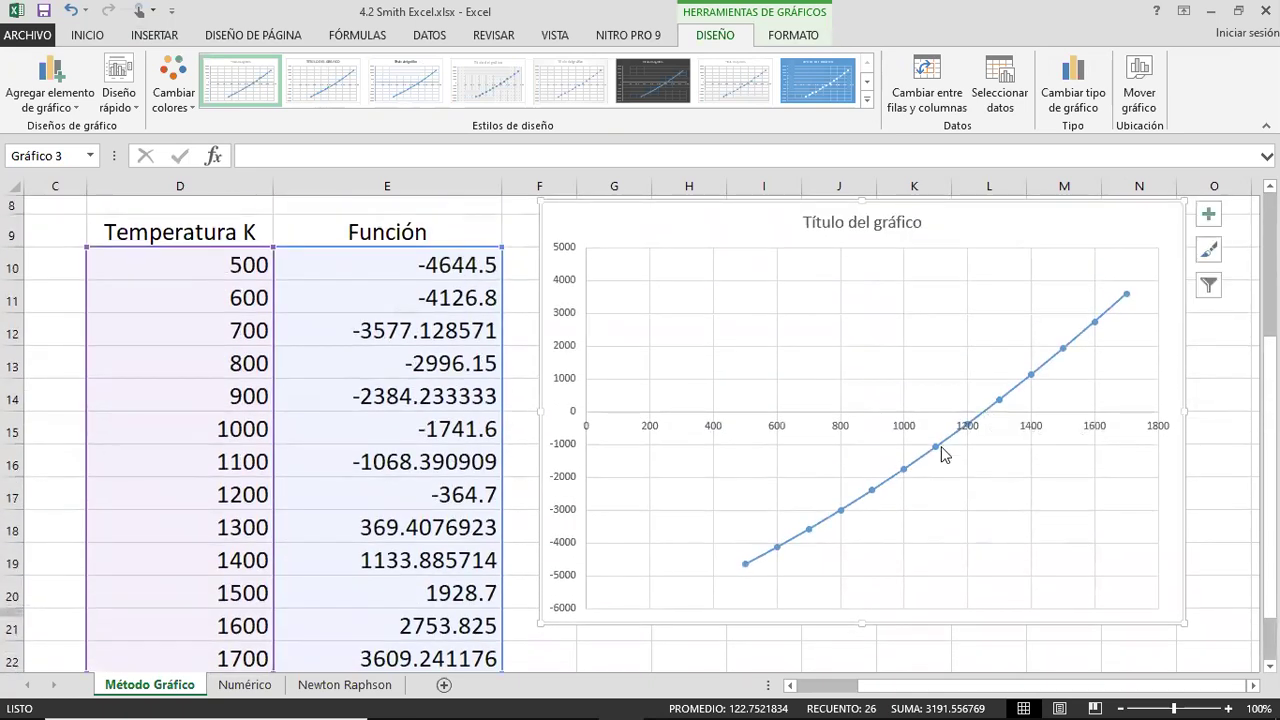
Free up more sheet space and examine where the chart's curve crosses zero on the temperature axis
click(1216, 445)
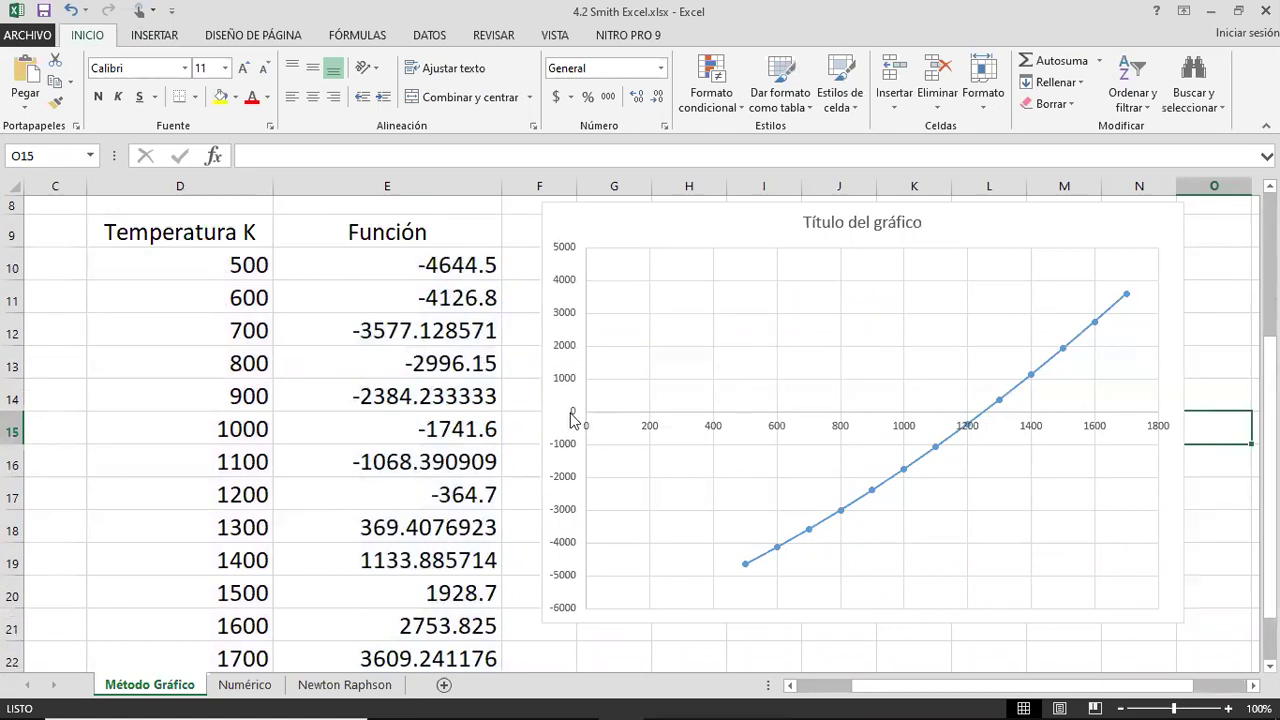
double_click(80, 40)
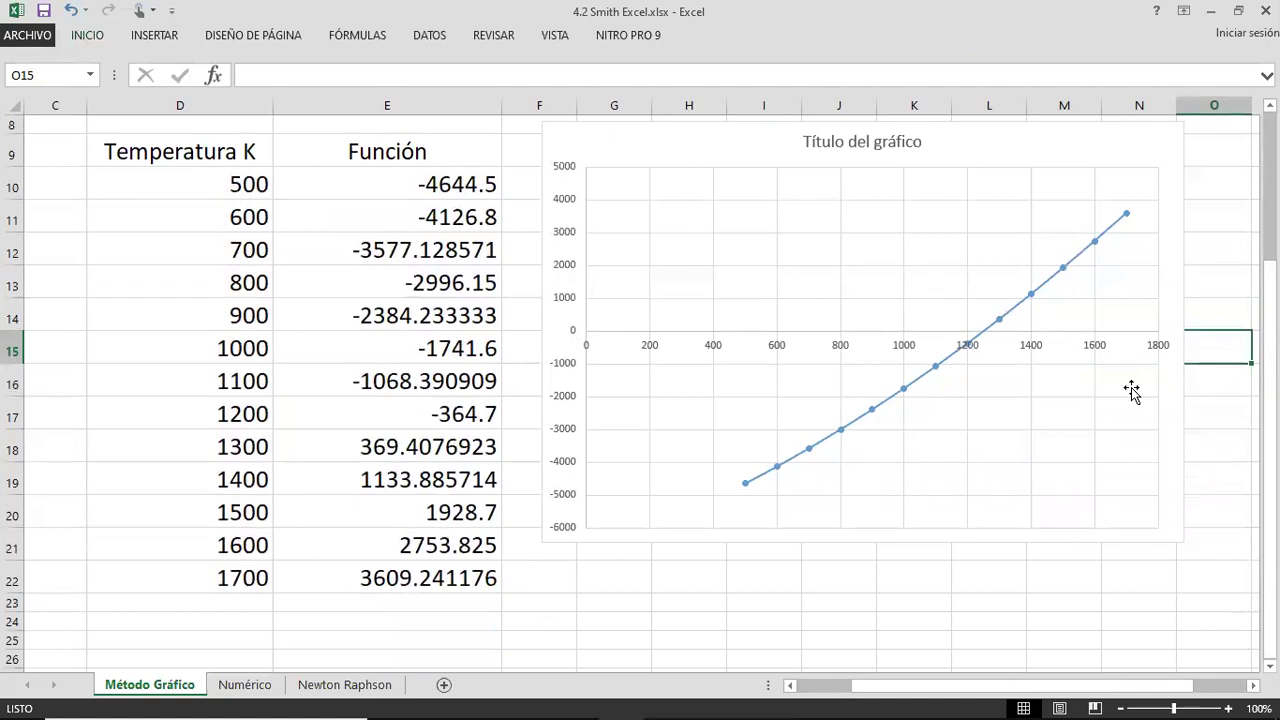
ctrl+scroll(1131, 387, up, 1)
ctrl+scroll(1131, 387, up, 1)
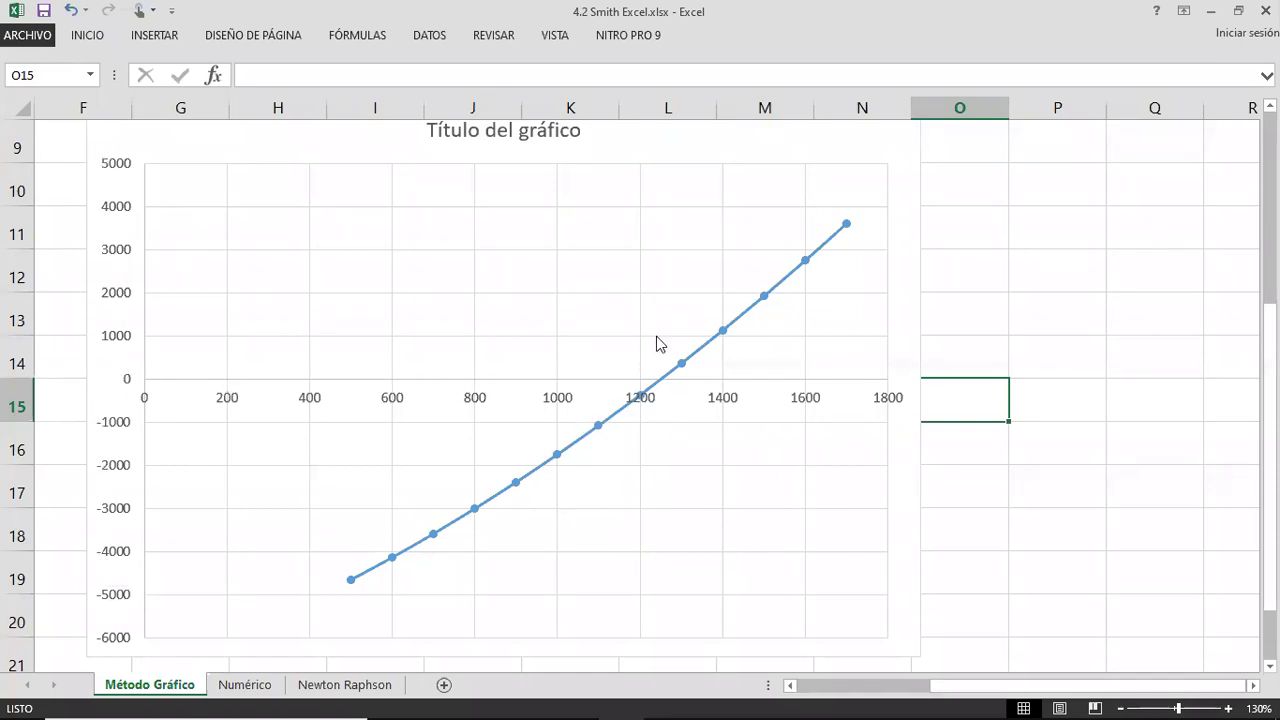
scroll(659, 343, up, 3)
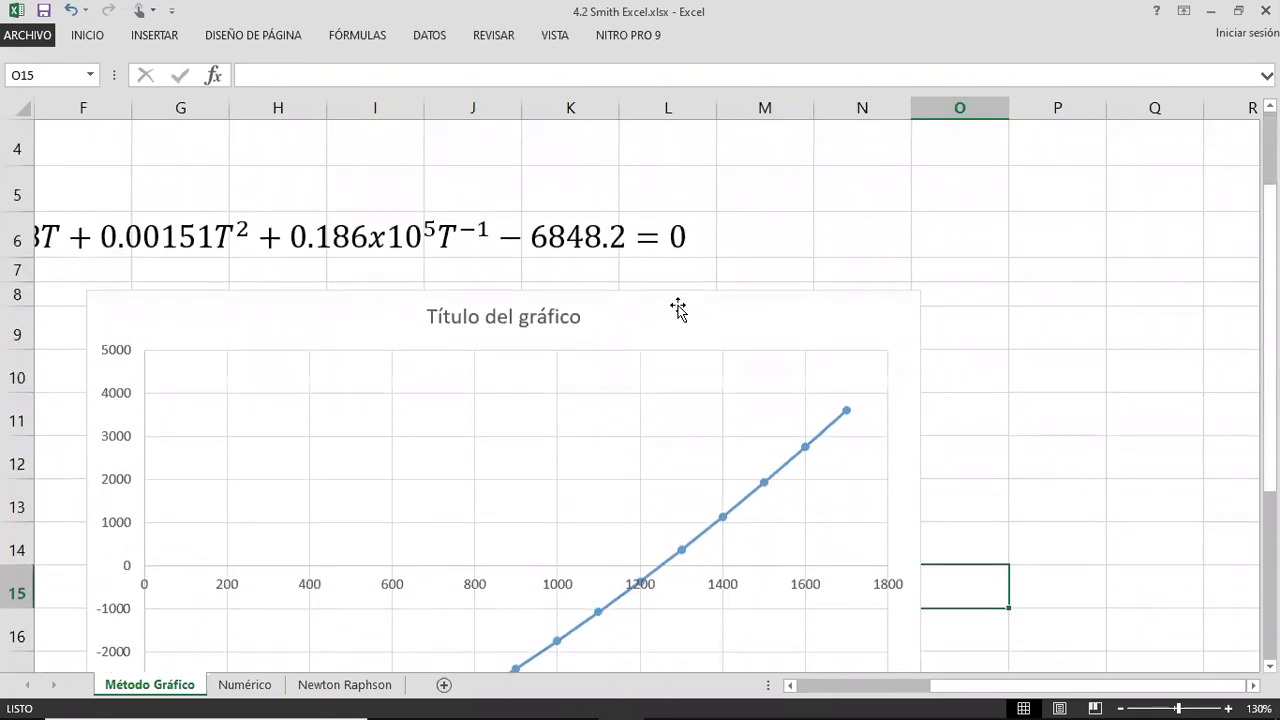
scroll(677, 309, down, 3)
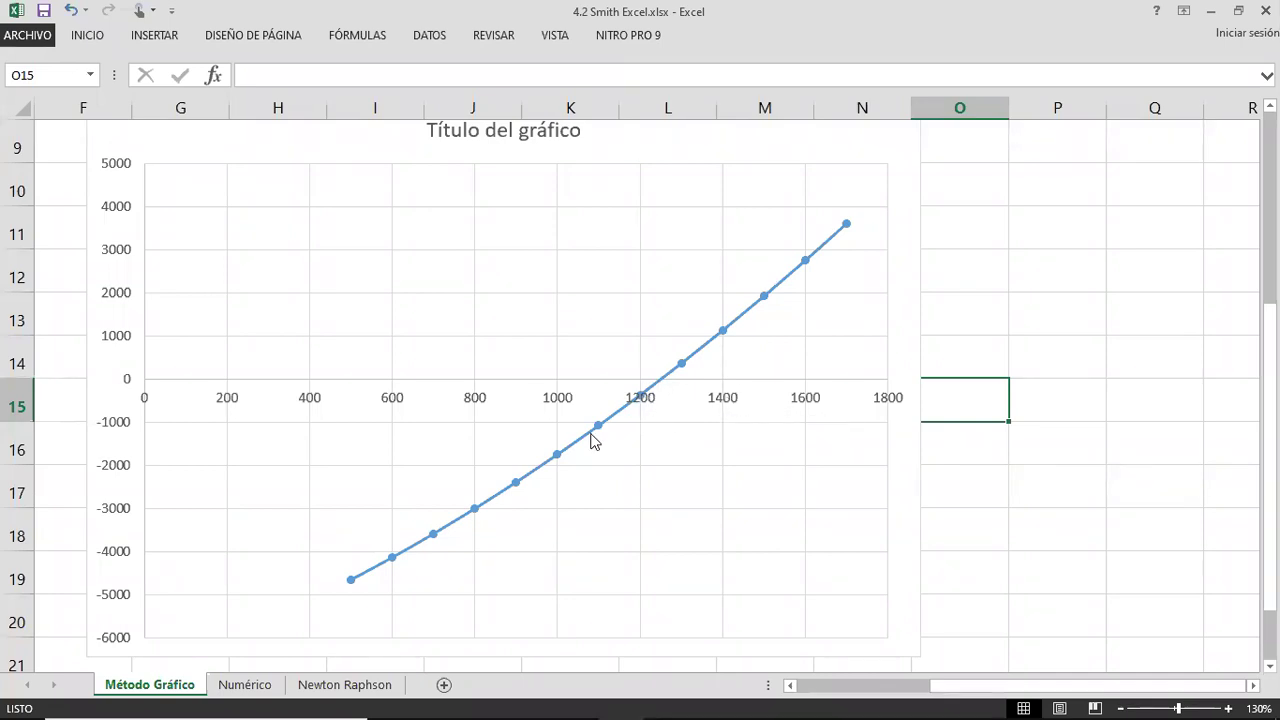
scroll(677, 403, down, 1)
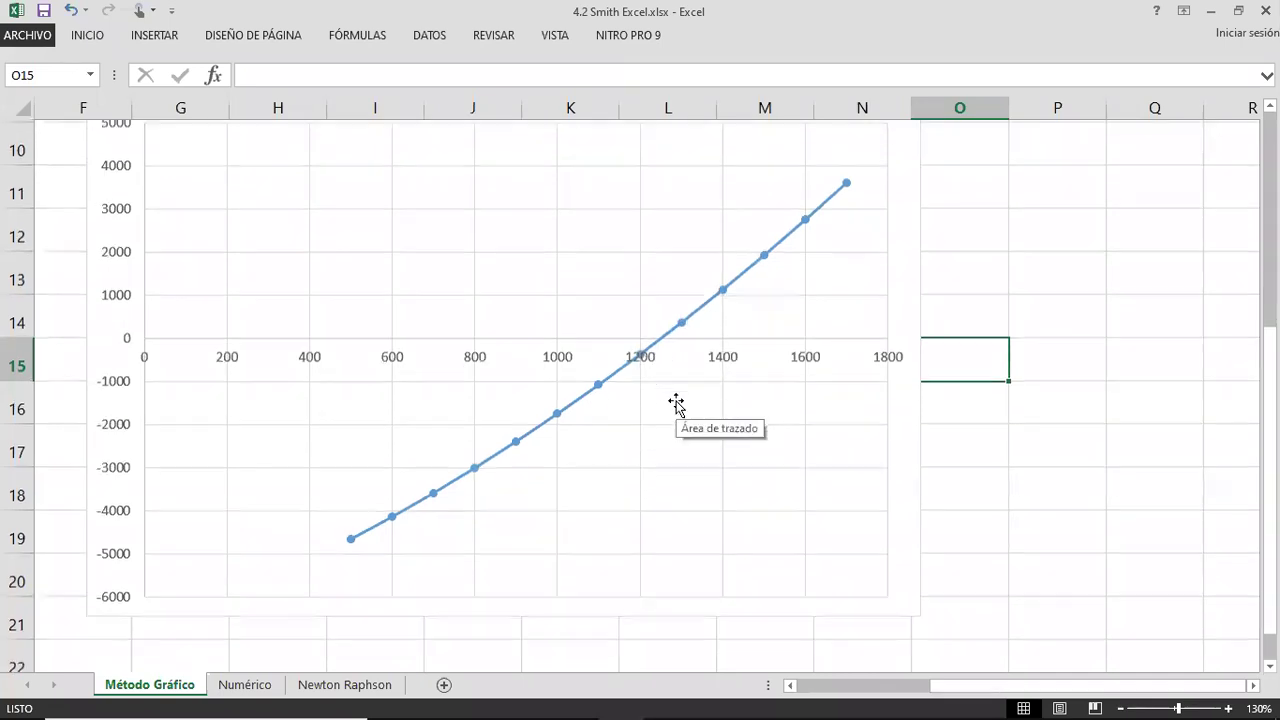
ctrl+scroll(677, 403, down, 2)
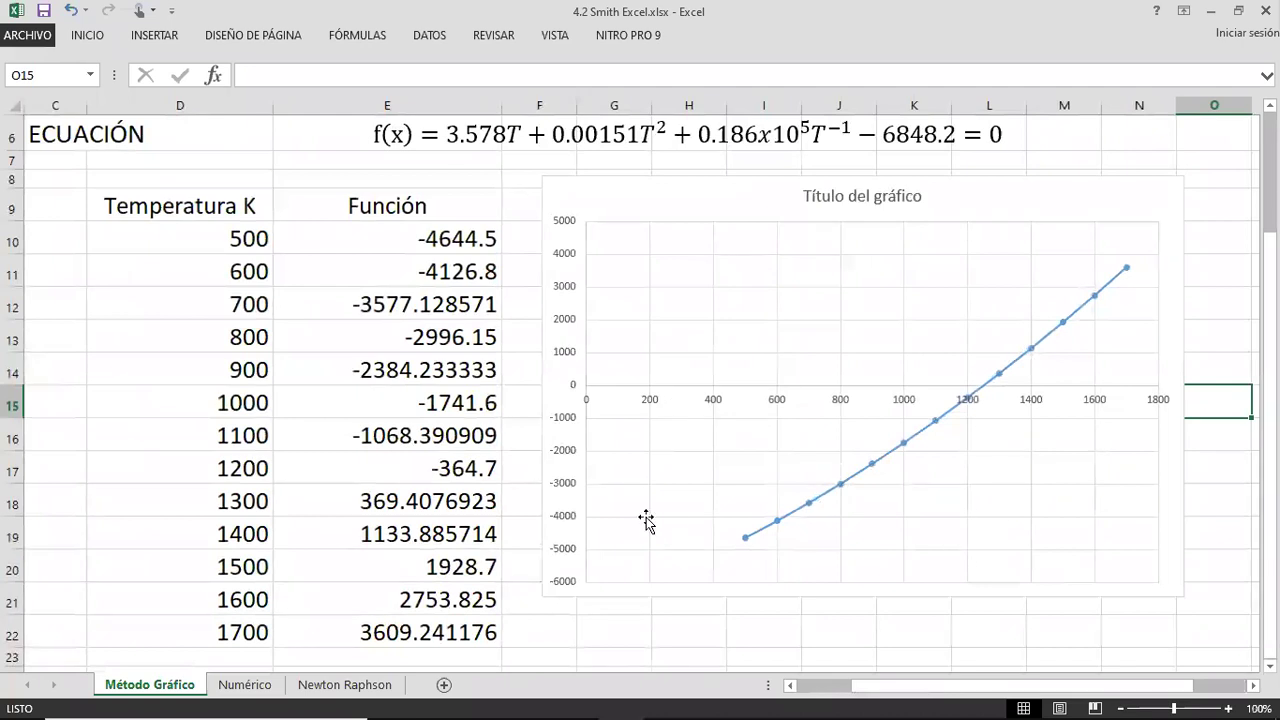
Change the chart title to "Gráfico de f(x)"
click(878, 196)
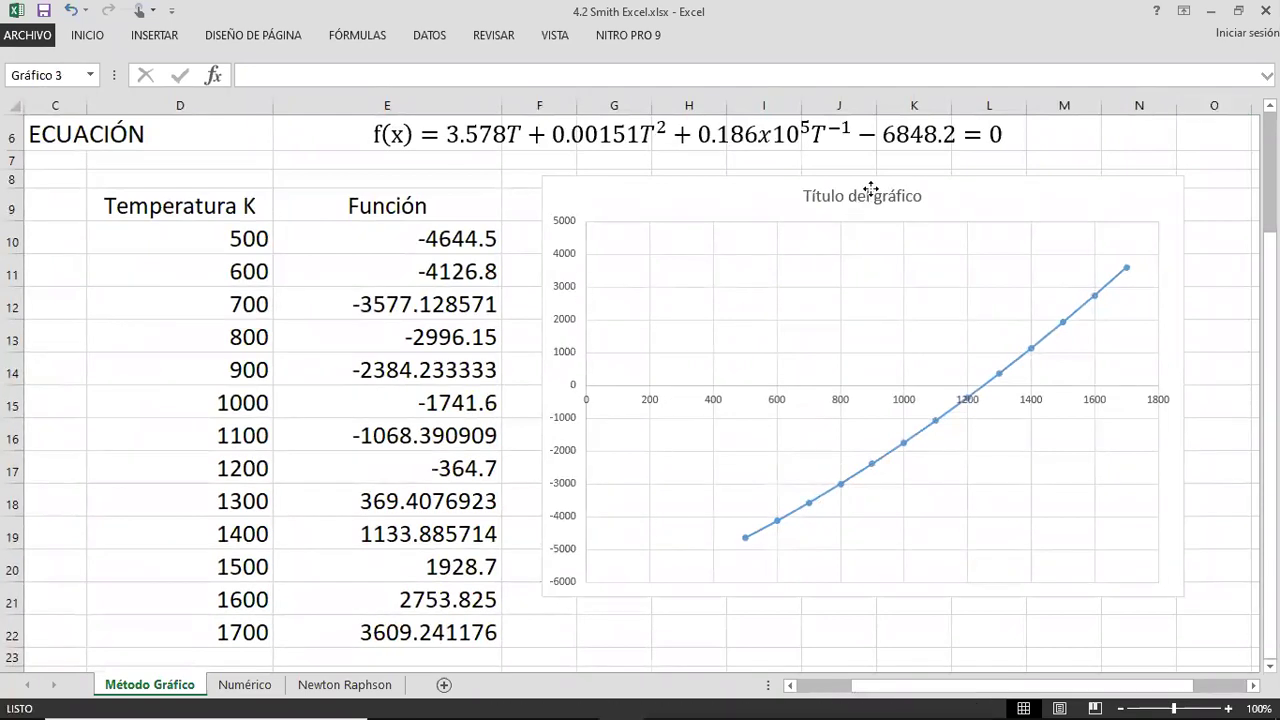
double_click(878, 196)
scroll(855, 305, up, 2)
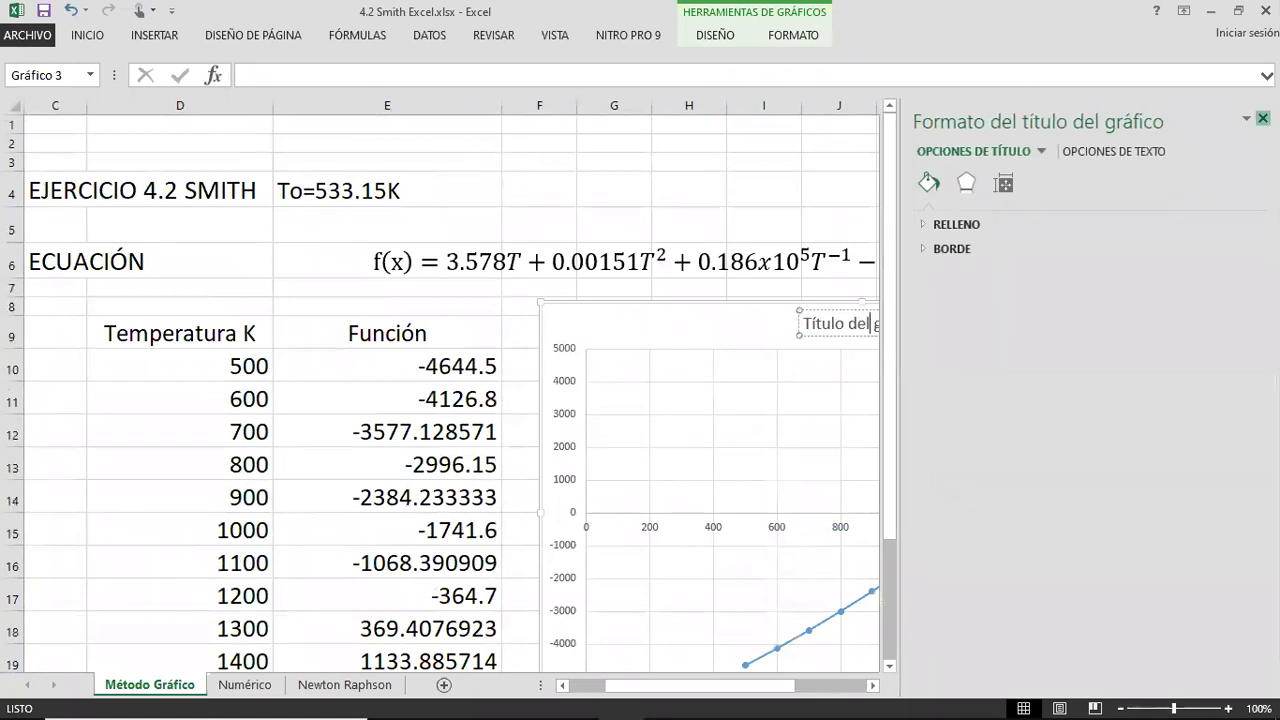
click(1263, 118)
double_click(859, 320)
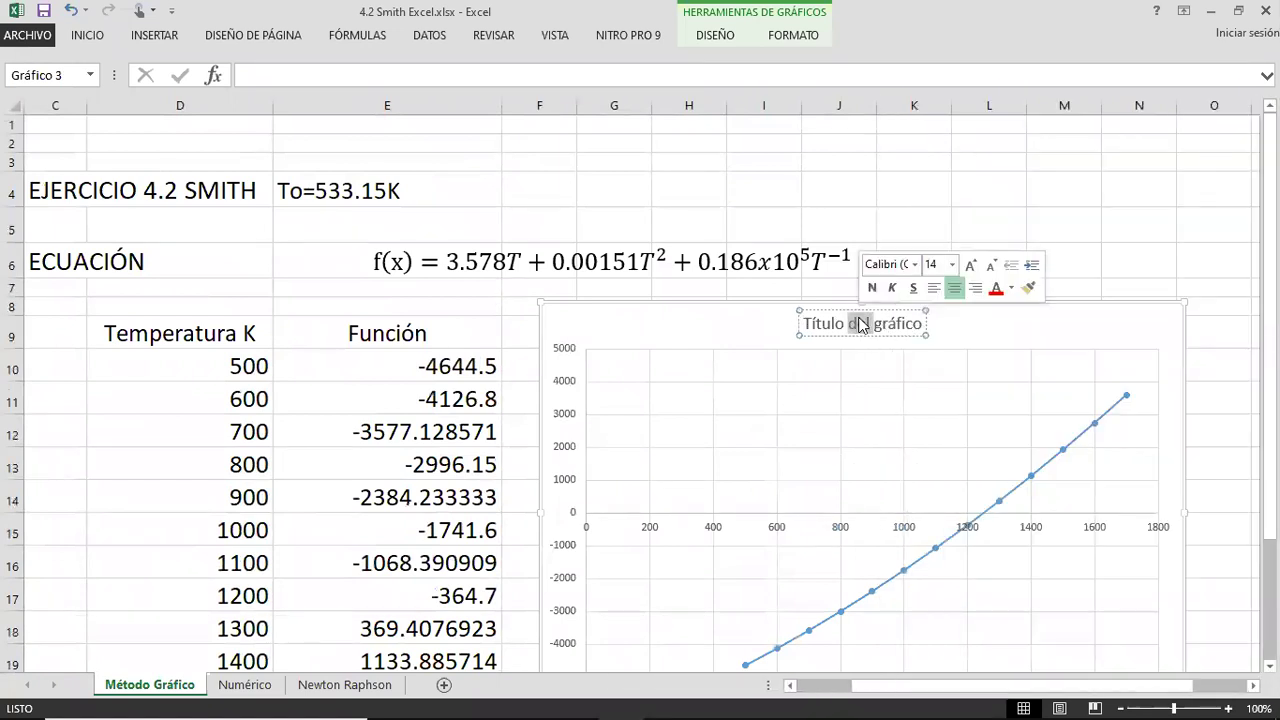
triple_click(861, 322)
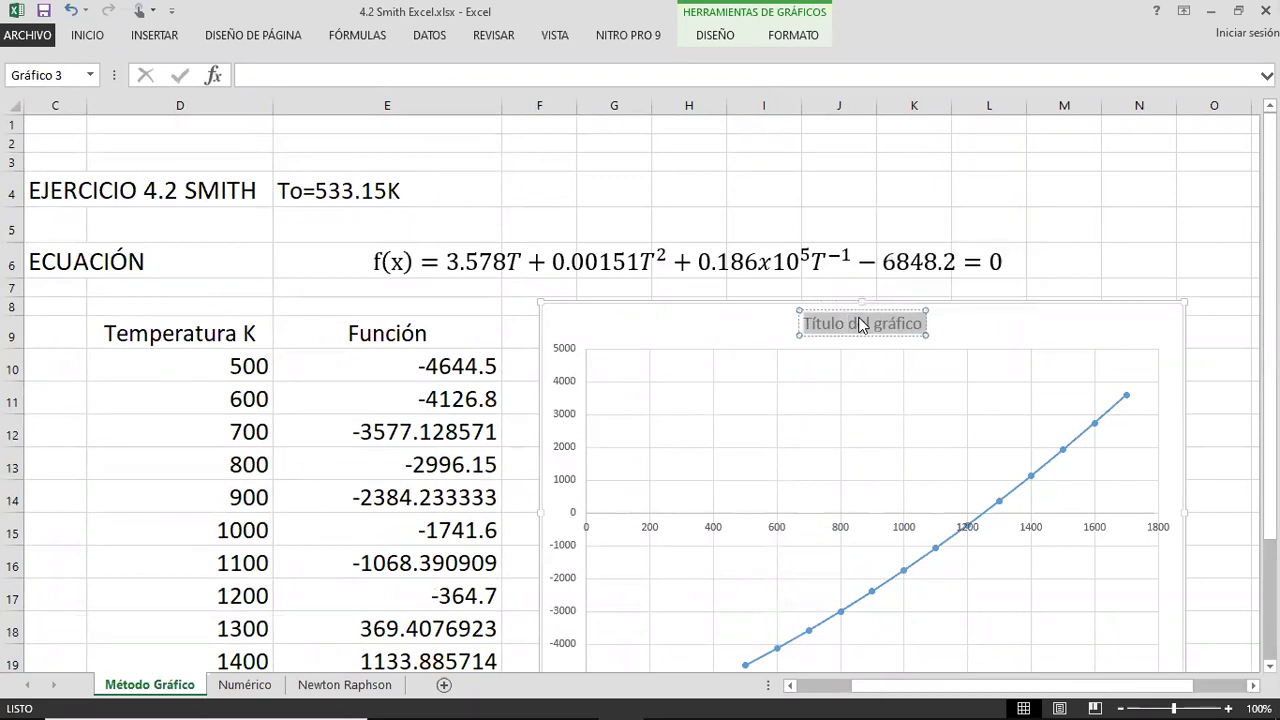
text(Gráfico de)
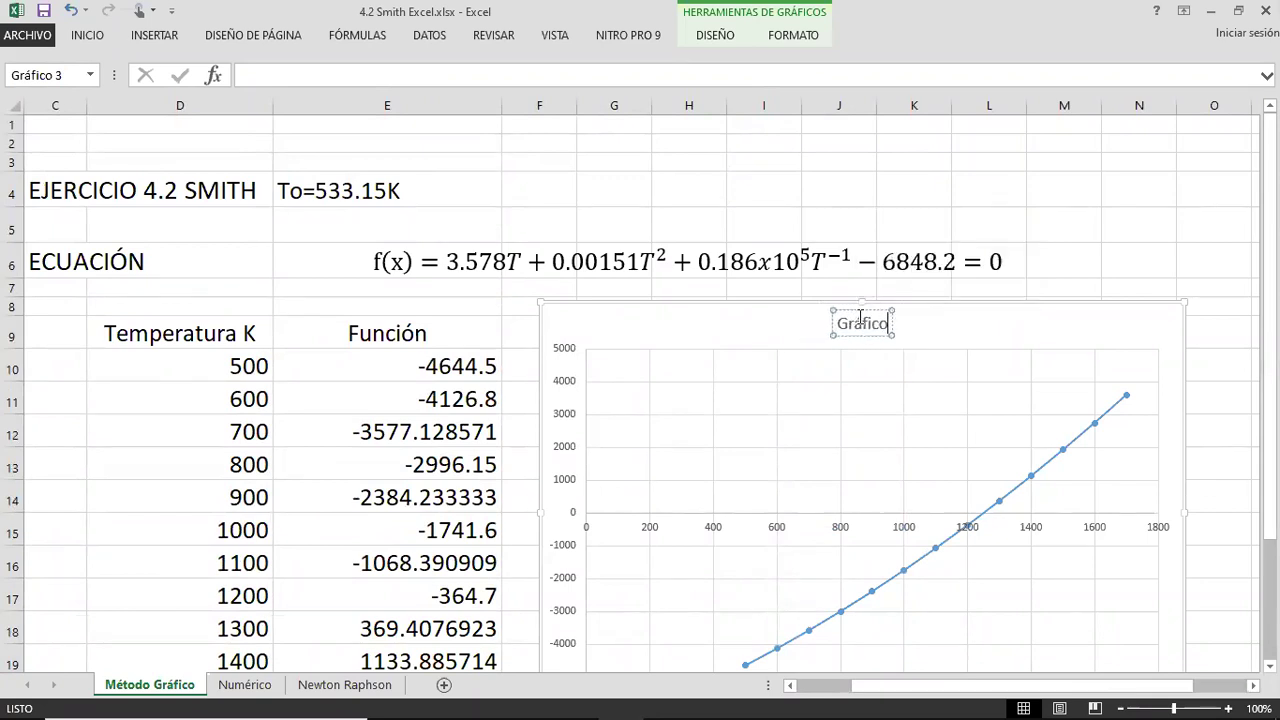
text( f(x))
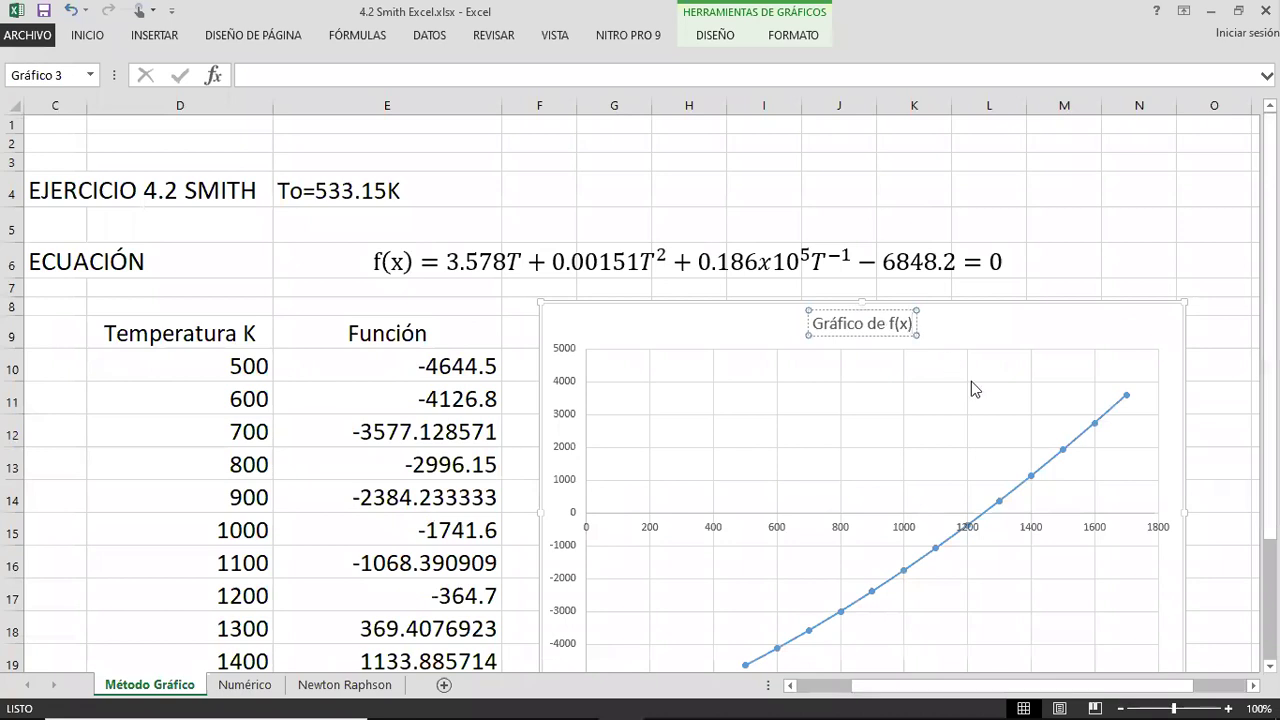
scroll(975, 389, down, 1)
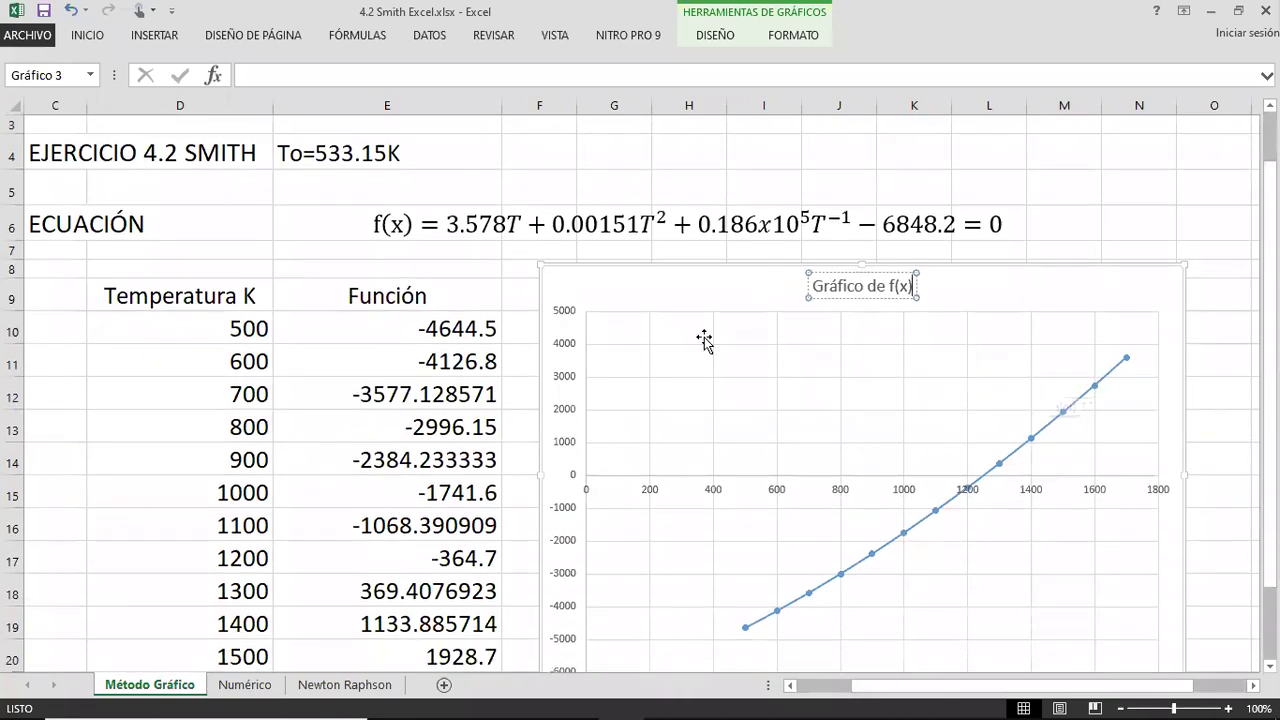
click(689, 292)
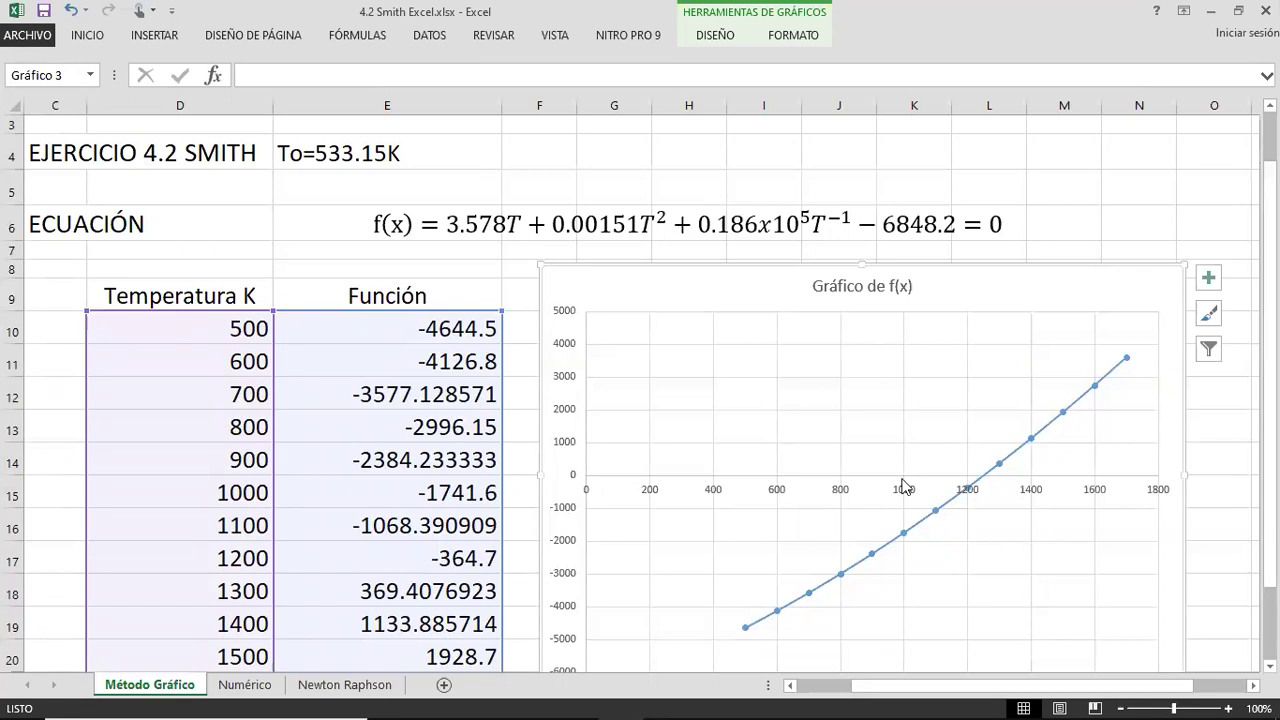
Set the minimum limit of the chart's vertical axis to -0.5
scroll(903, 490, down, 1)
double_click(566, 292)
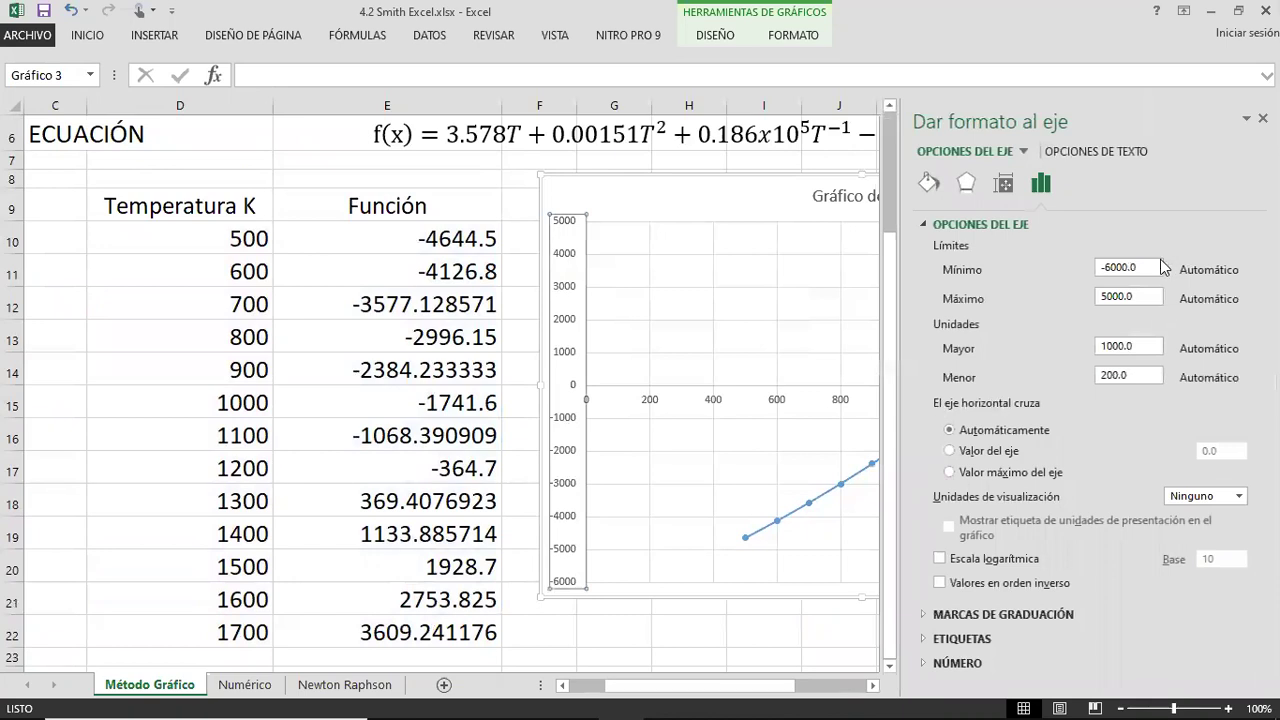
drag(1155, 265, 1098, 272)
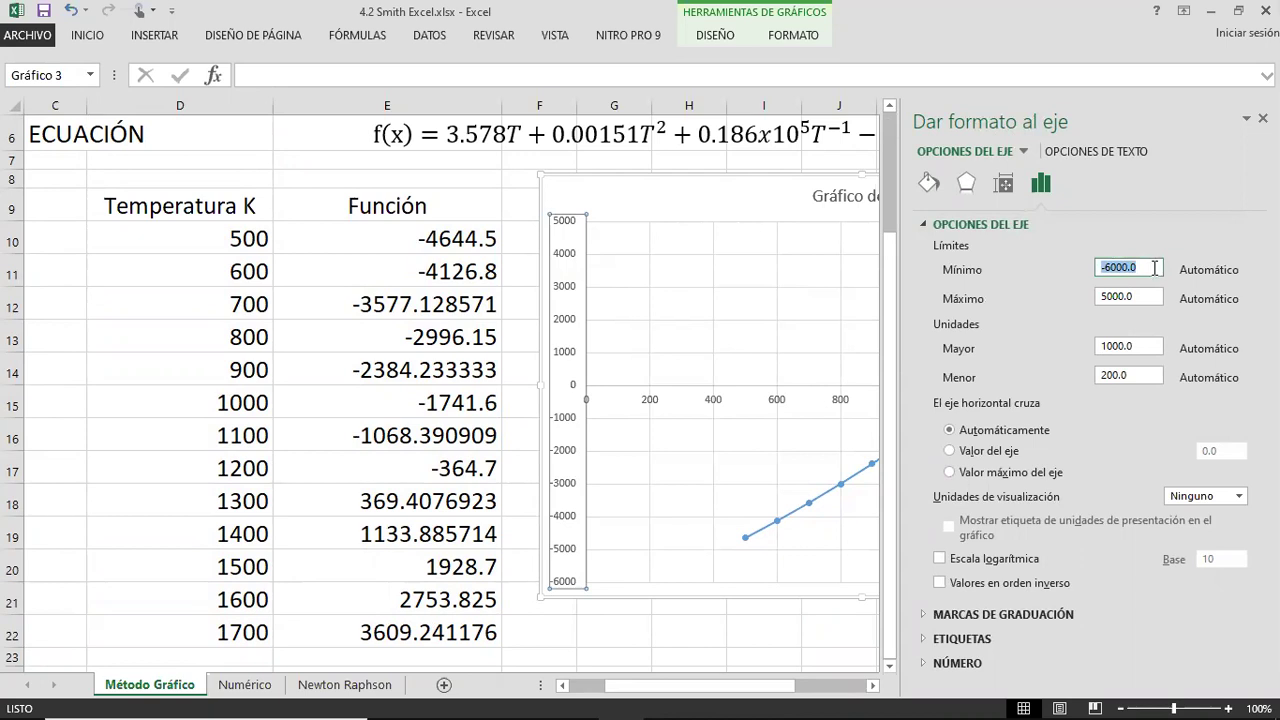
text(1200)
key(shift+Home)
key(BackSpace)
text(-0.5)
key(Return)
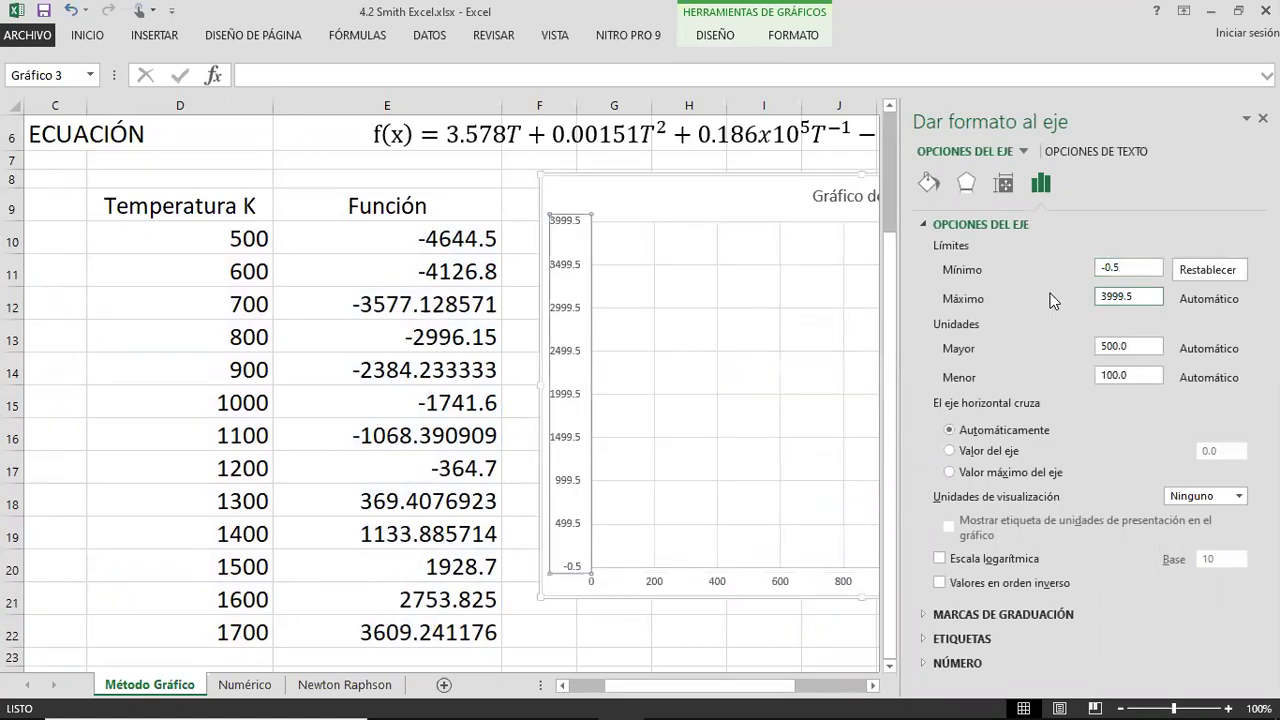
Set the maximum limit of the vertical axis to 0.5 and close the axis formatting options
double_click(1143, 293)
text(0.5)
key(Return)
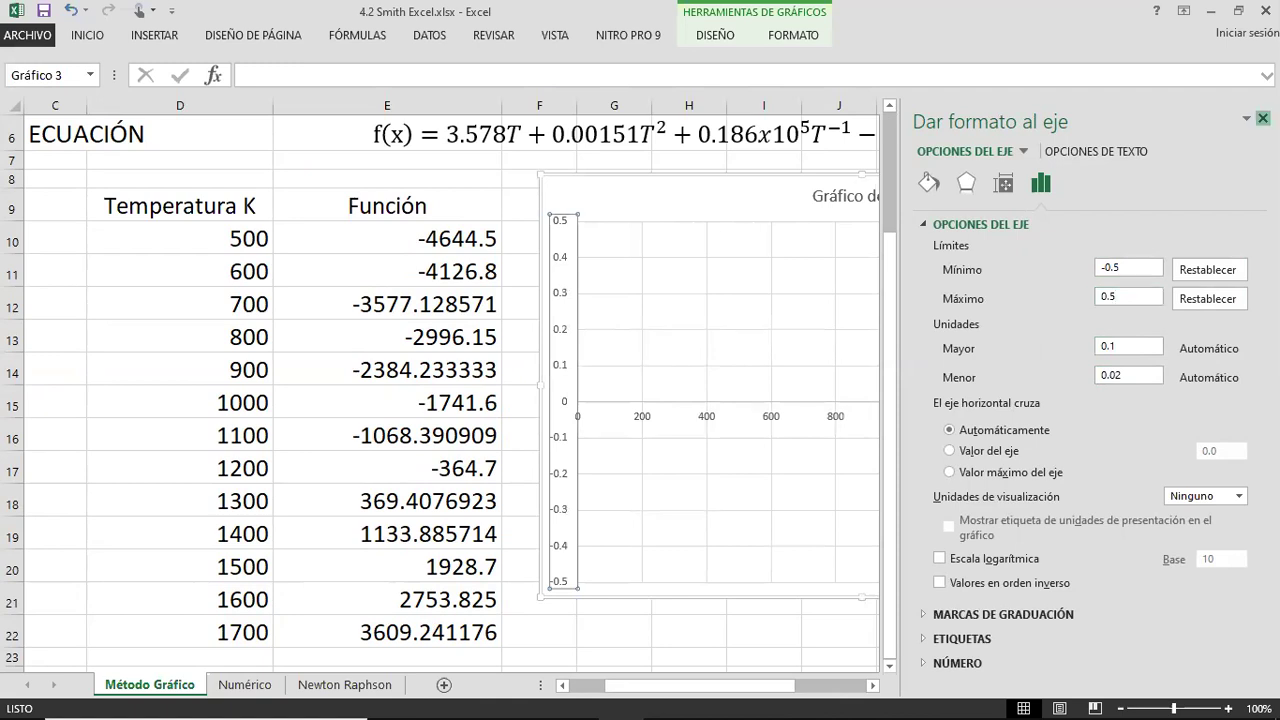
click(1262, 118)
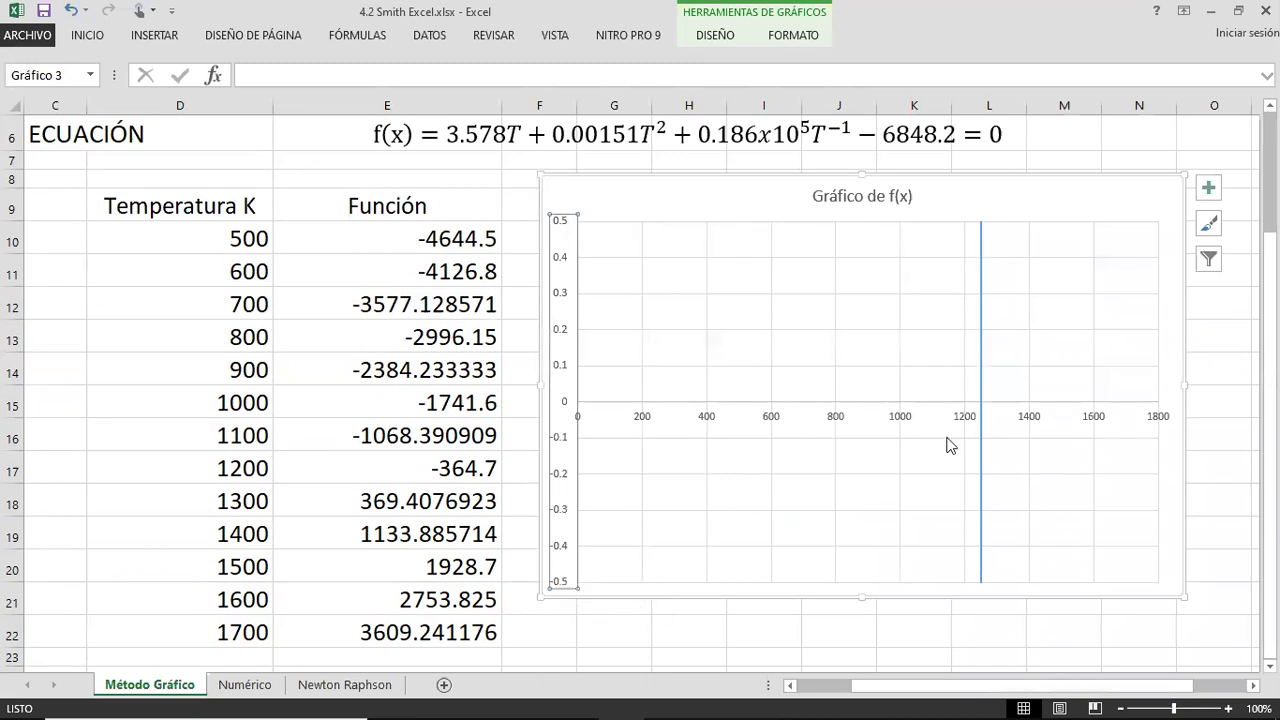
Set the chart's horizontal axis limits to a minimum of 1200 and a maximum of 1300, closing the axis formatting options
double_click(908, 428)
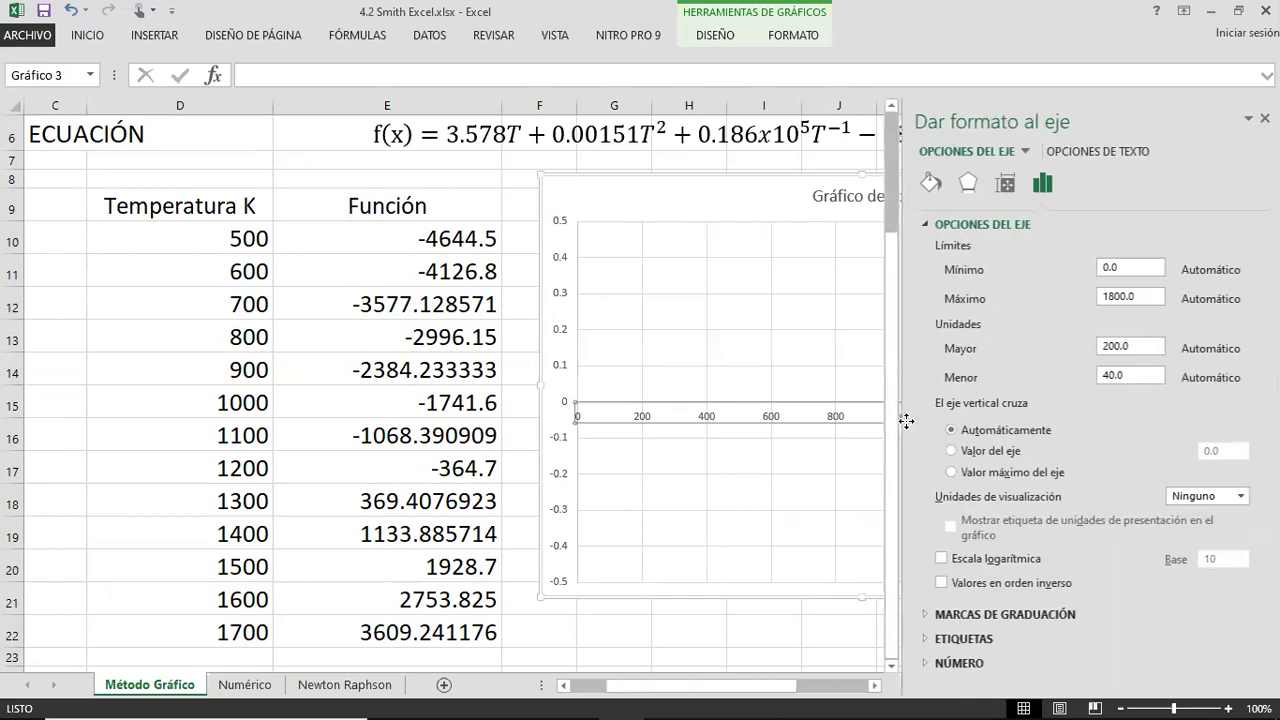
click(1137, 266)
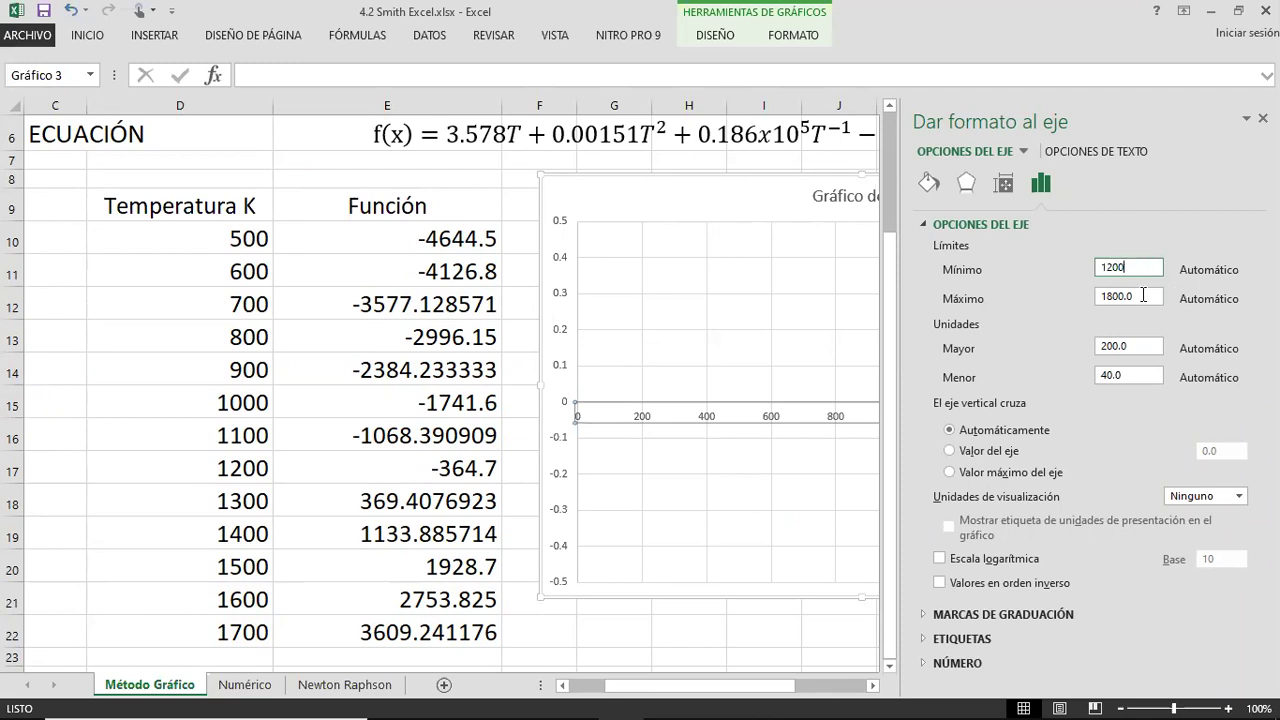
click(1143, 295)
double_click(1107, 300)
text(1)
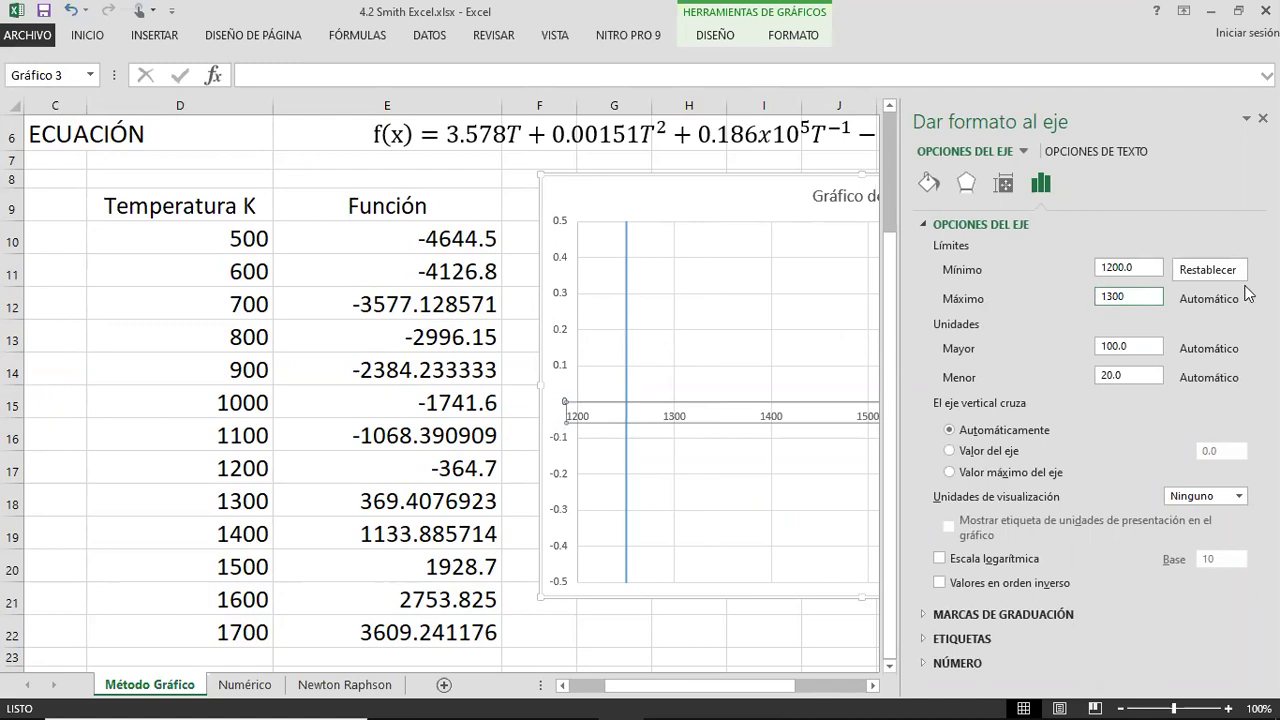
text(300)
key(Return)
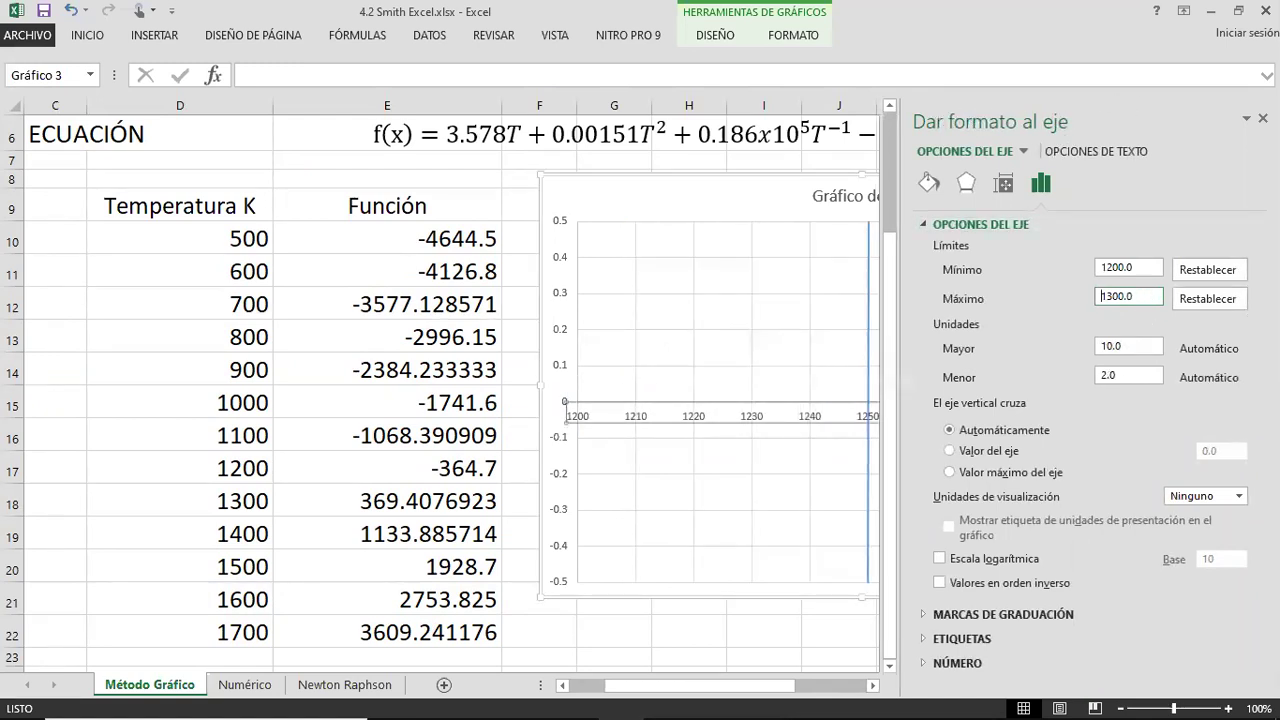
click(1262, 118)
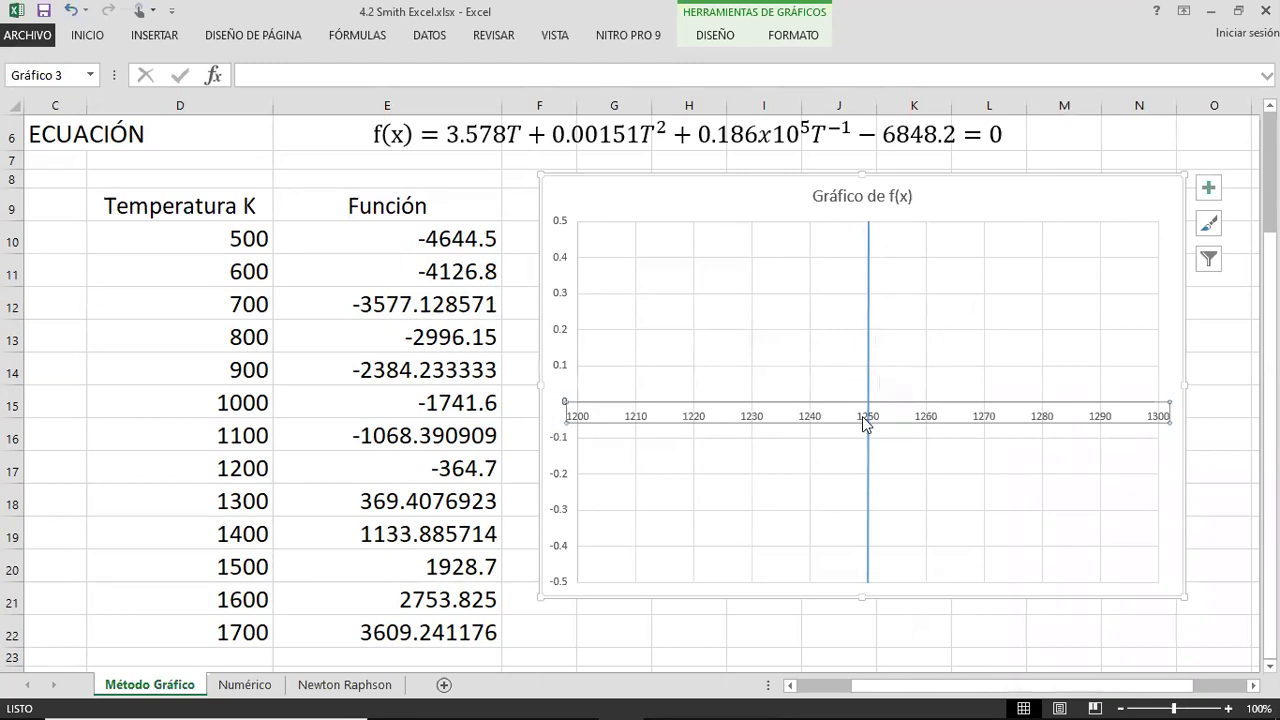
Reopen the horizontal axis formatting options and set the minimum limit to 1240
scroll(865, 422, up, 1)
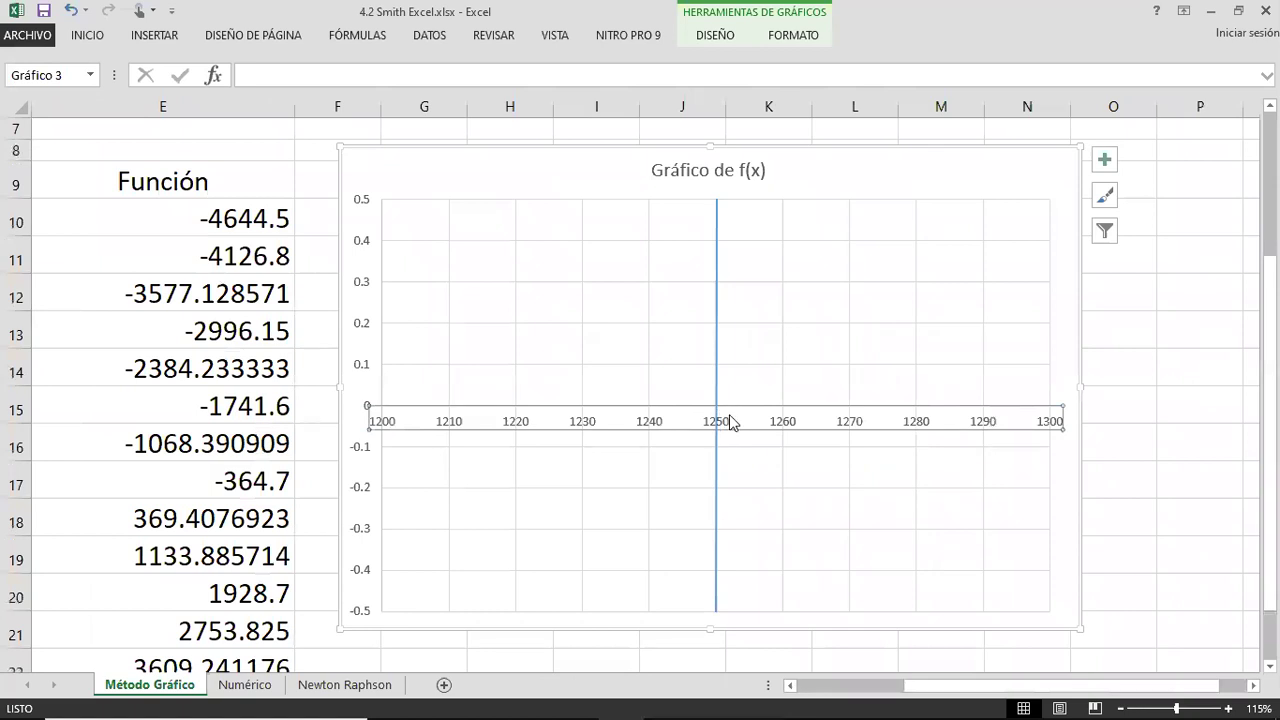
mouse_move(724, 422)
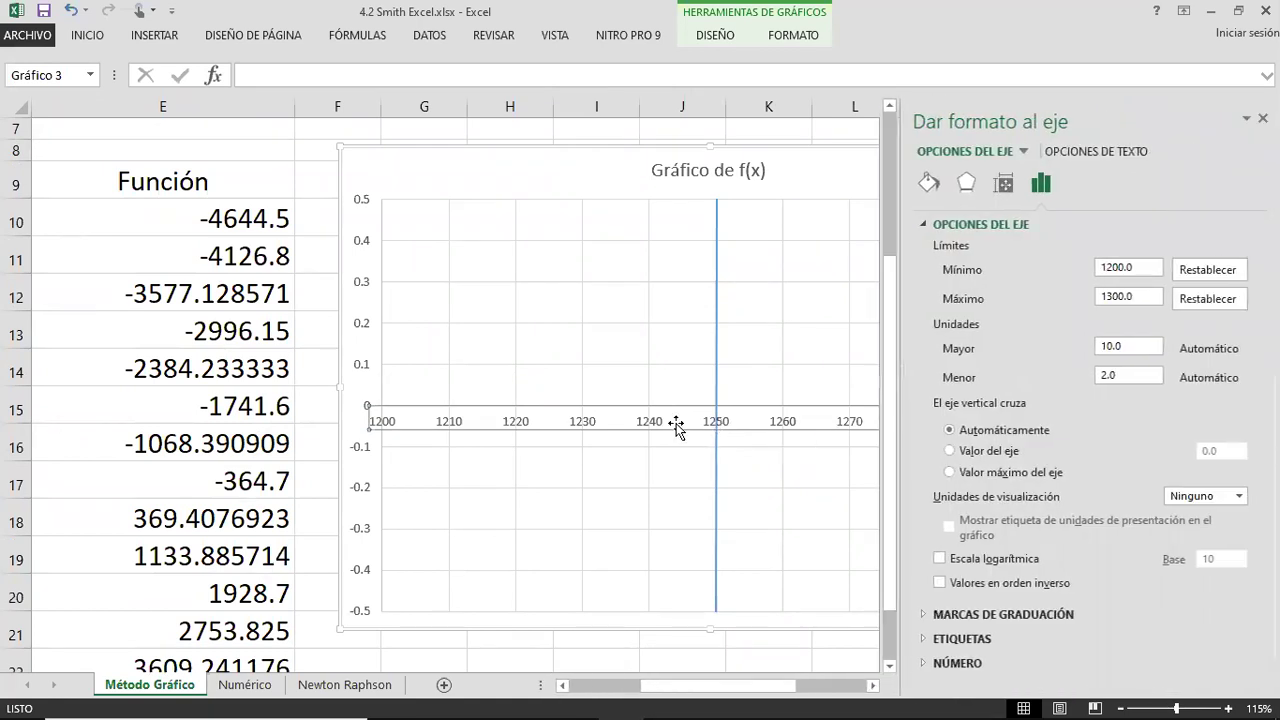
click(1155, 270)
text(1)
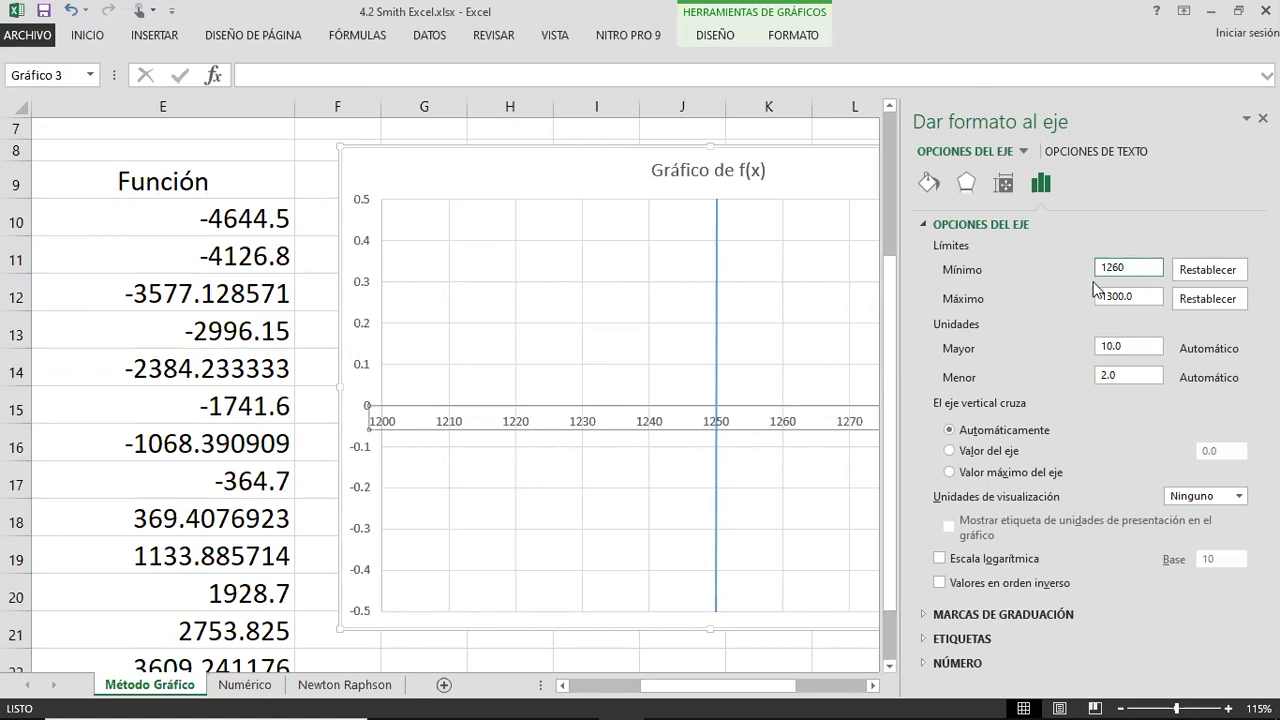
text(260)
key(BackSpace)
key(BackSpace)
key(BackSpace)
text(240)
Set the horizontal axis maximum limit to 1260 and close the axis formatting options
click(1139, 296)
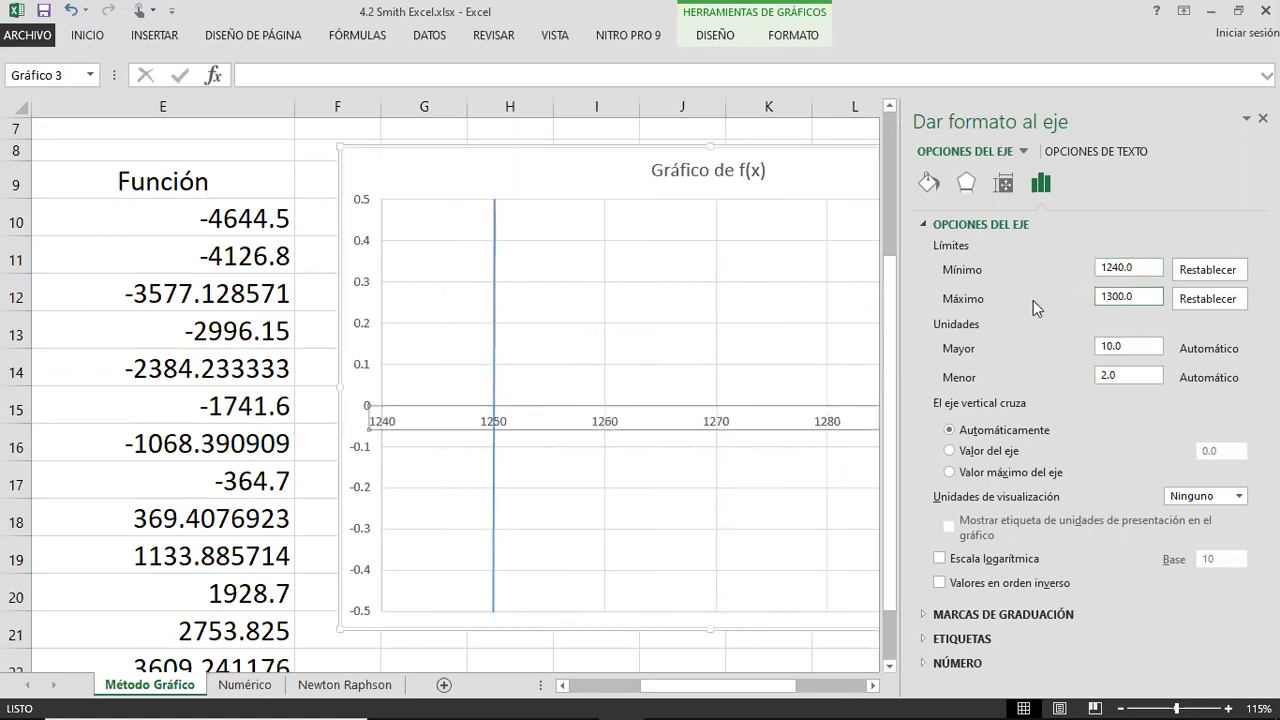
double_click(1141, 298)
text(1260)
key(Return)
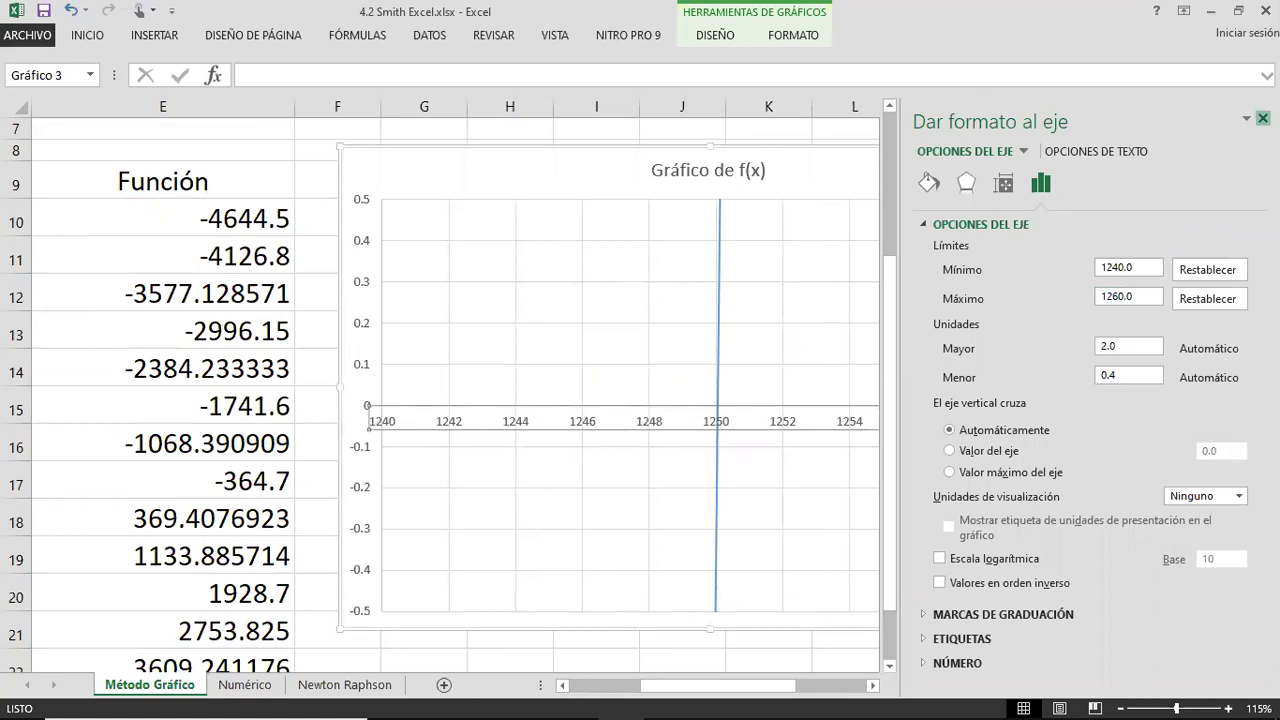
click(1263, 118)
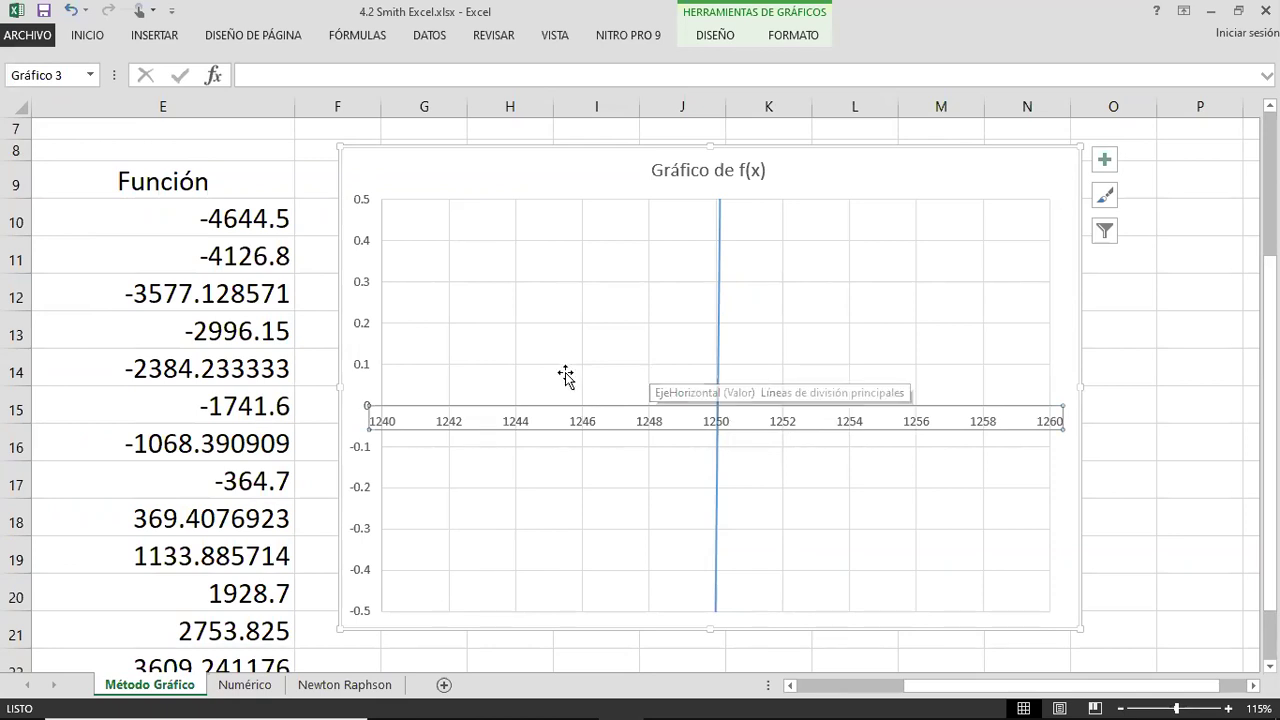
Enter the result "T=1250 K" in cell H22 below the chart
scroll(566, 381, down, 1)
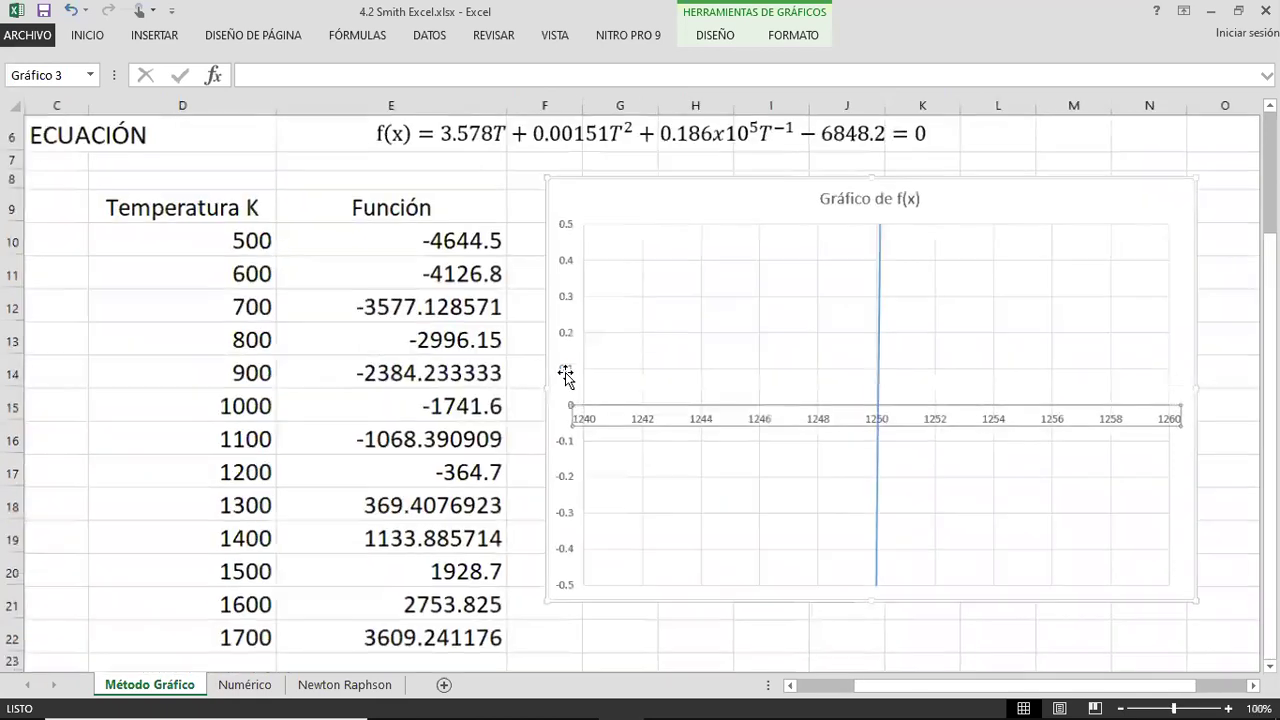
scroll(830, 373, up, 1)
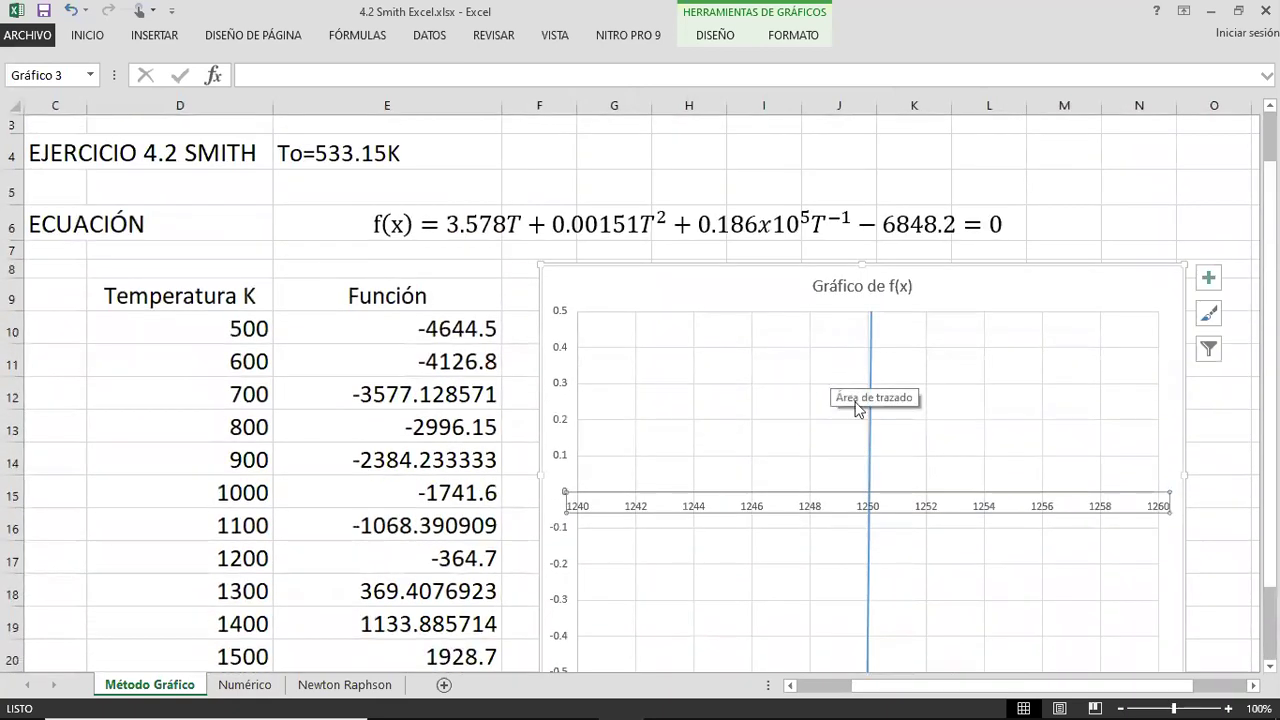
scroll(868, 480, down, 2)
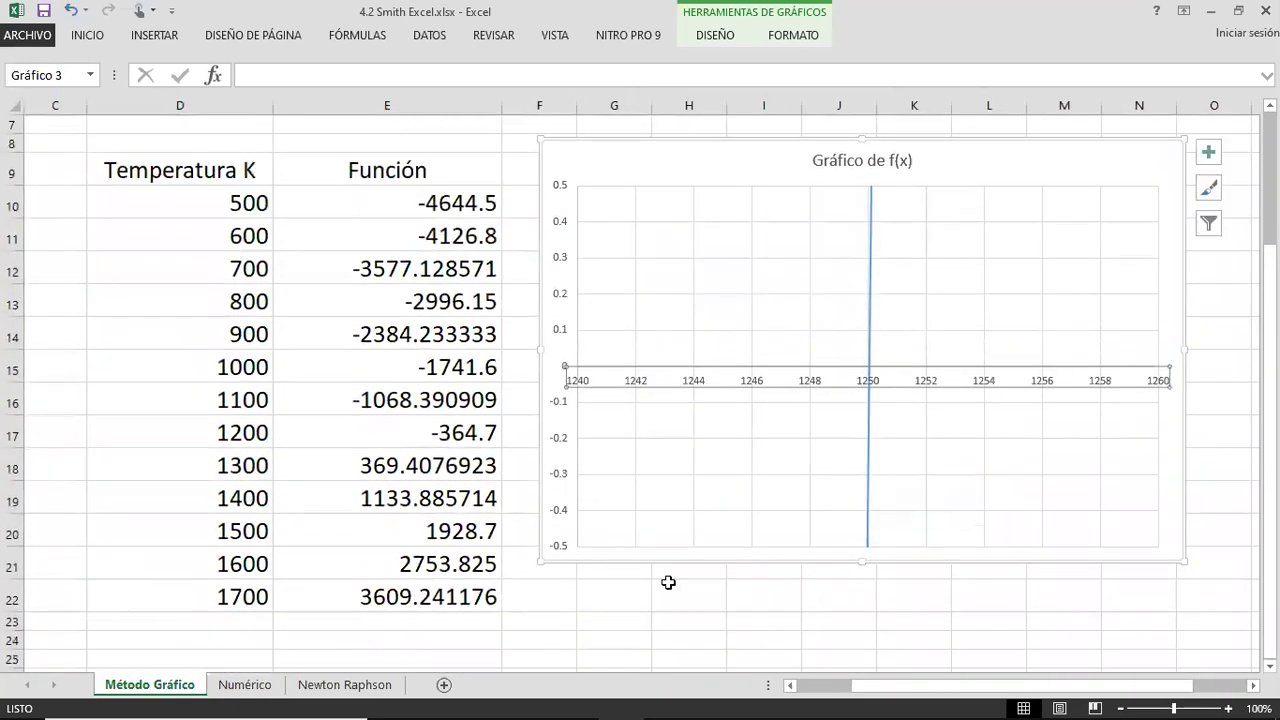
click(698, 596)
text(T)
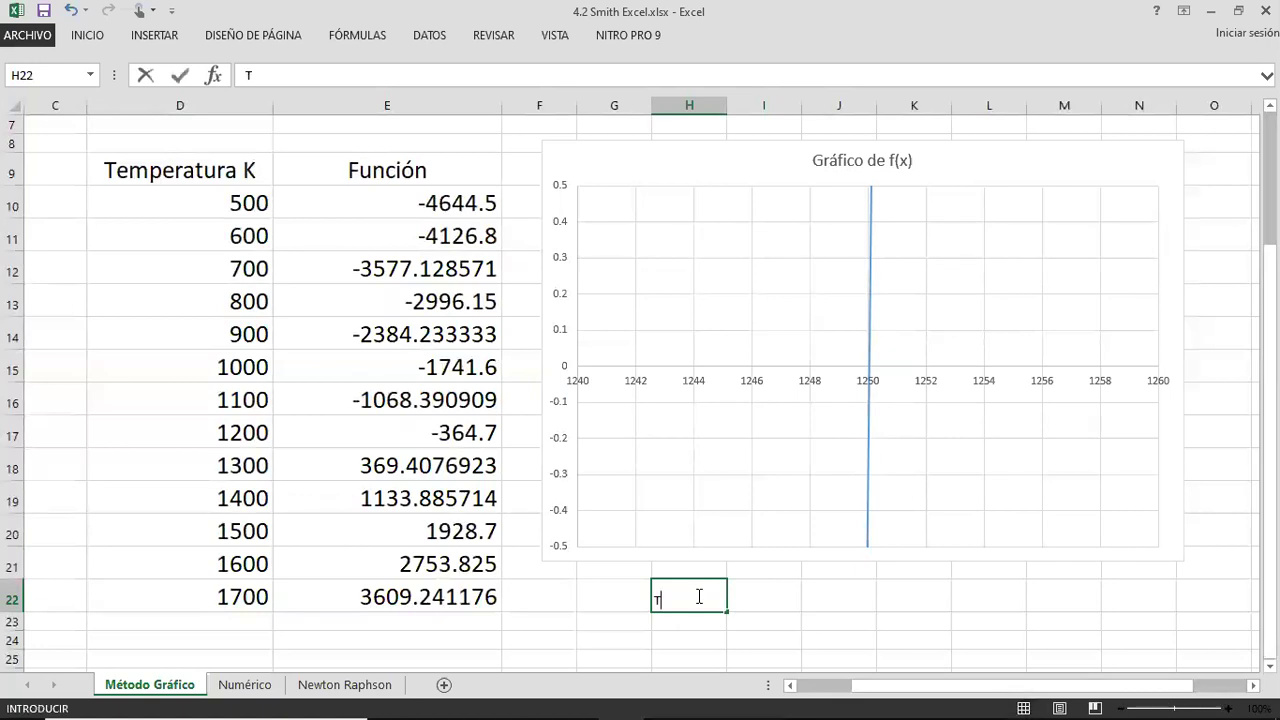
text(=1250 K)
key(Return)
Enlarge the font of the temperature result in cell H22 to match the table text
click(698, 597)
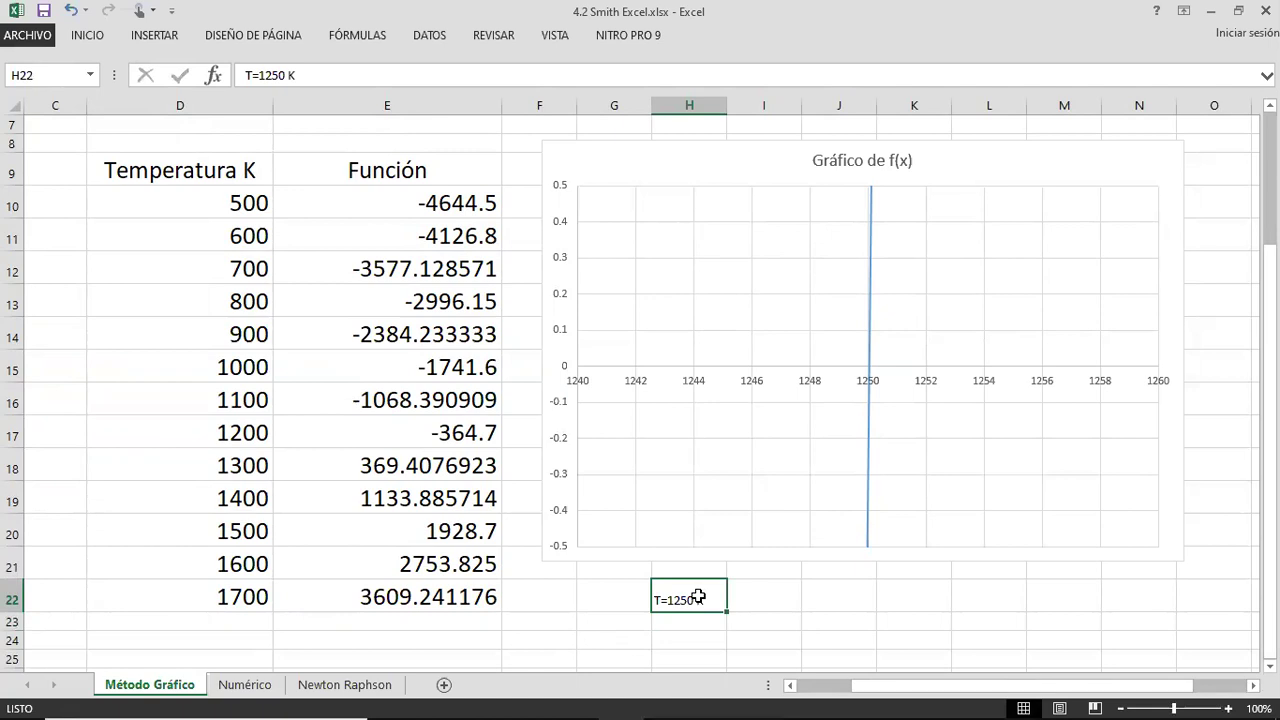
click(88, 35)
click(211, 70)
text(125)
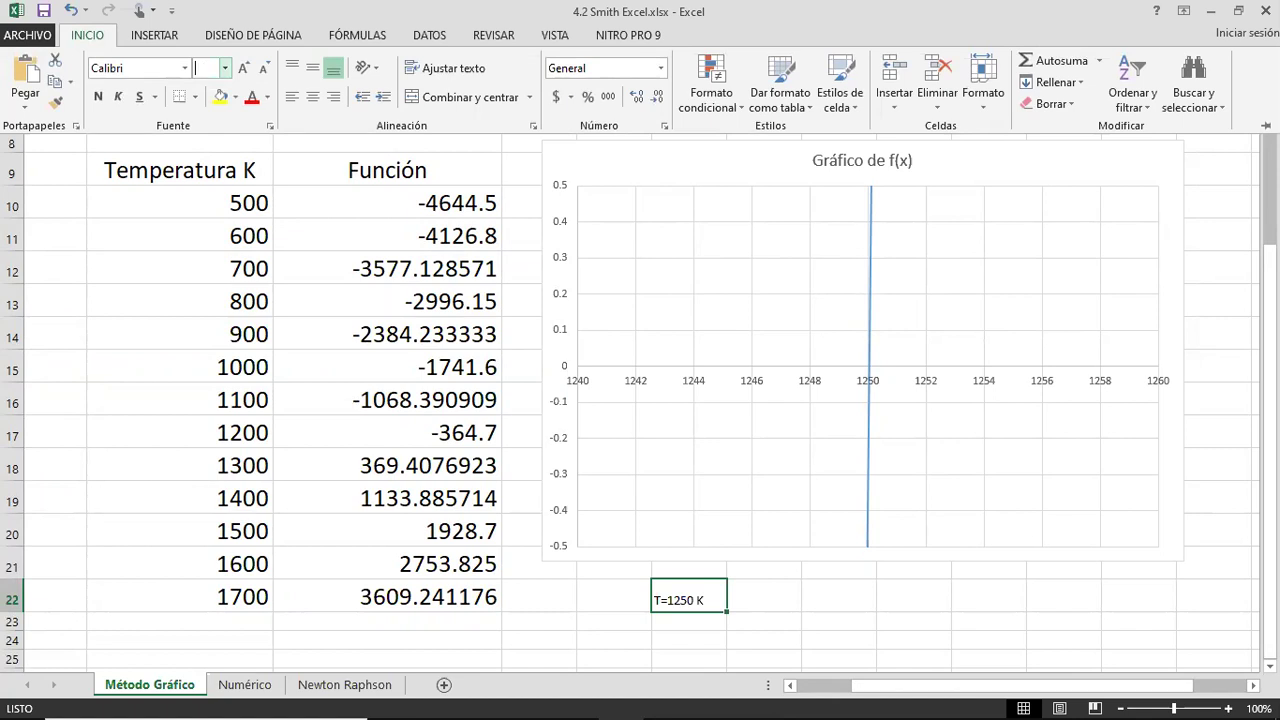
text(0)
key(Return)
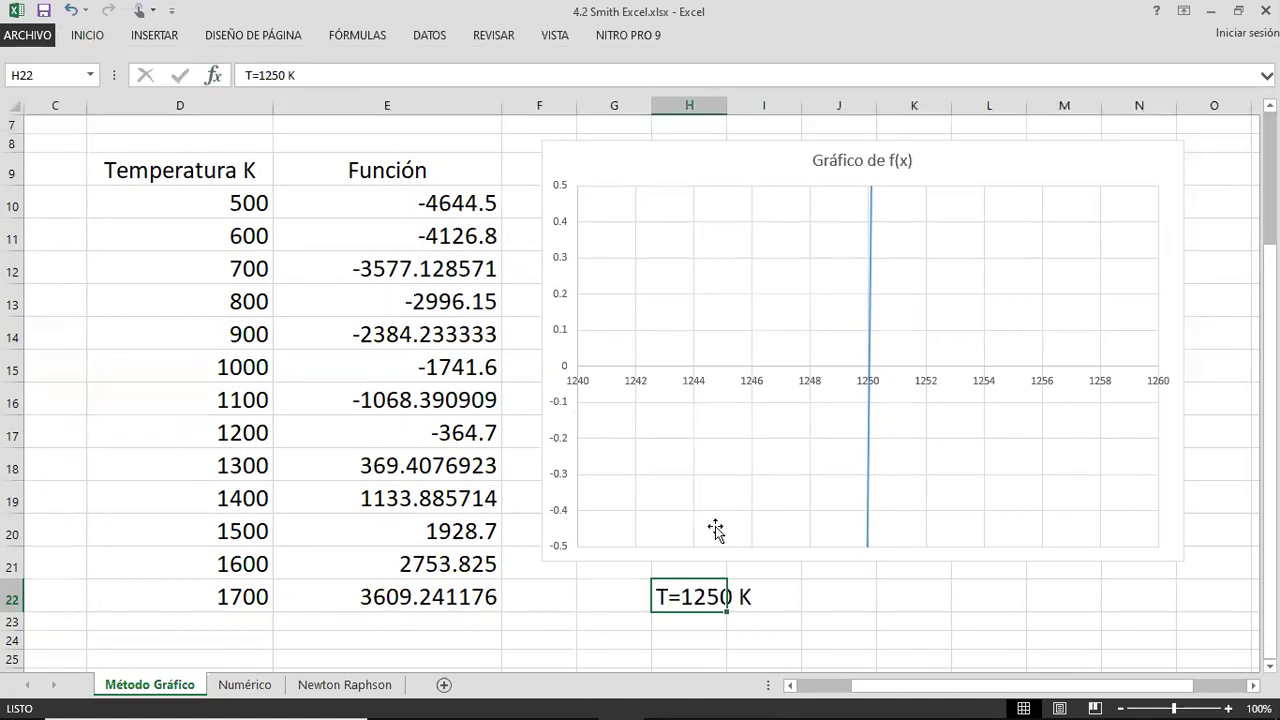
click(775, 596)
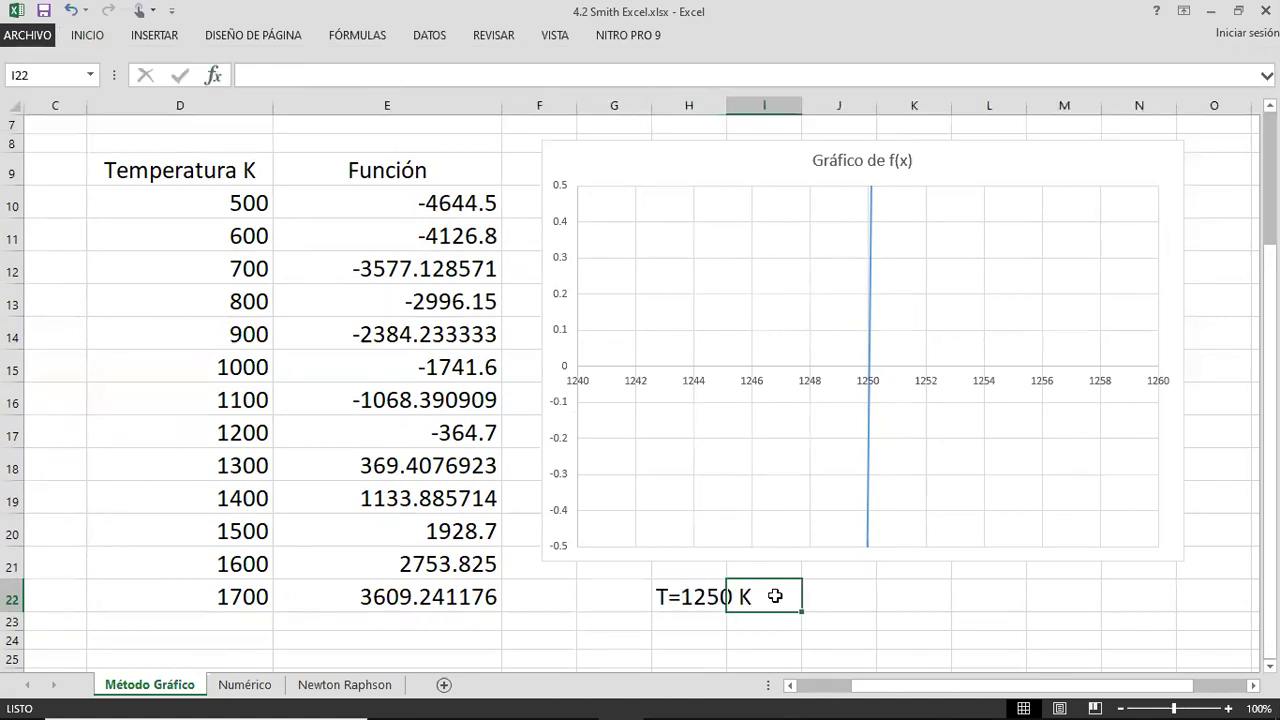
click(696, 597)
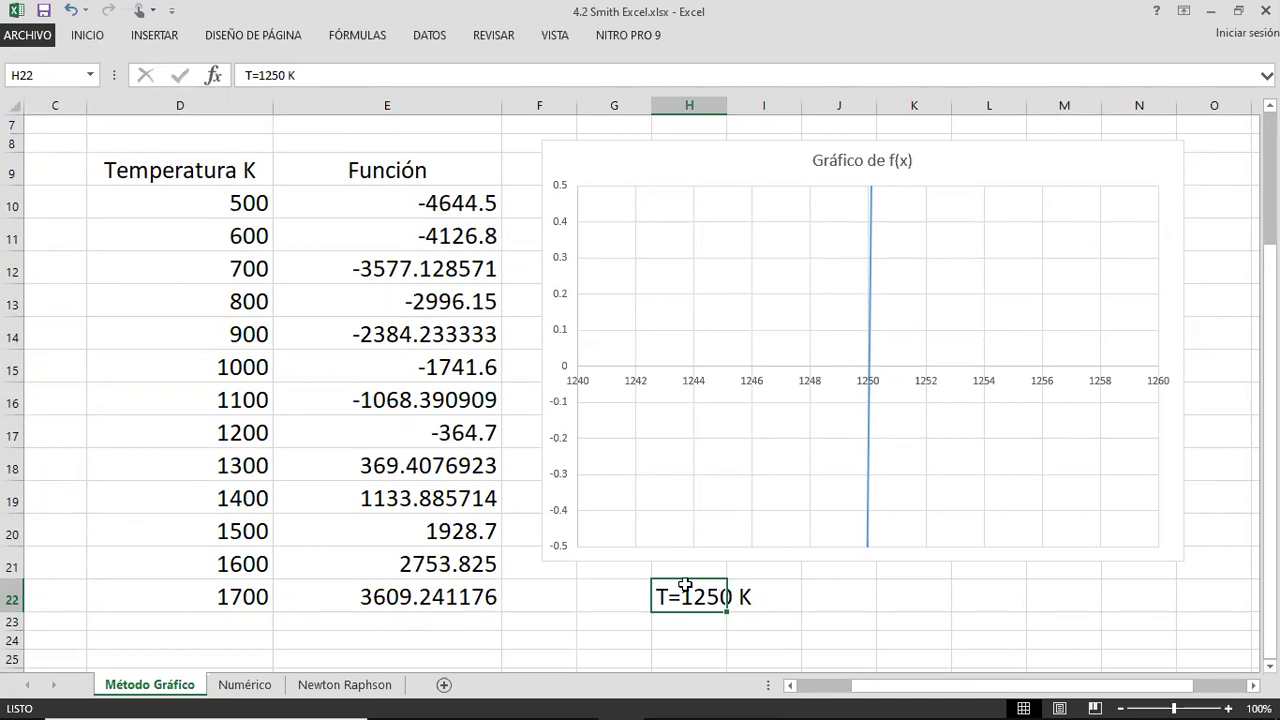
click(763, 598)
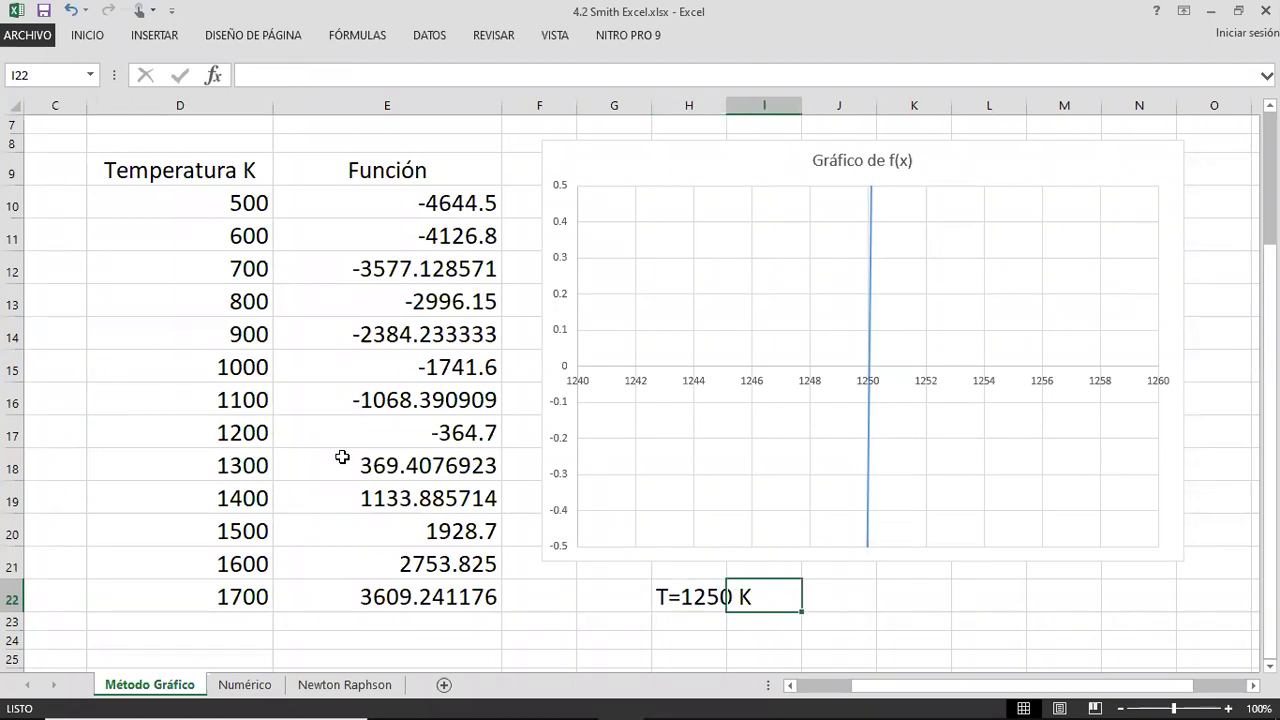
scroll(355, 410, up, 1)
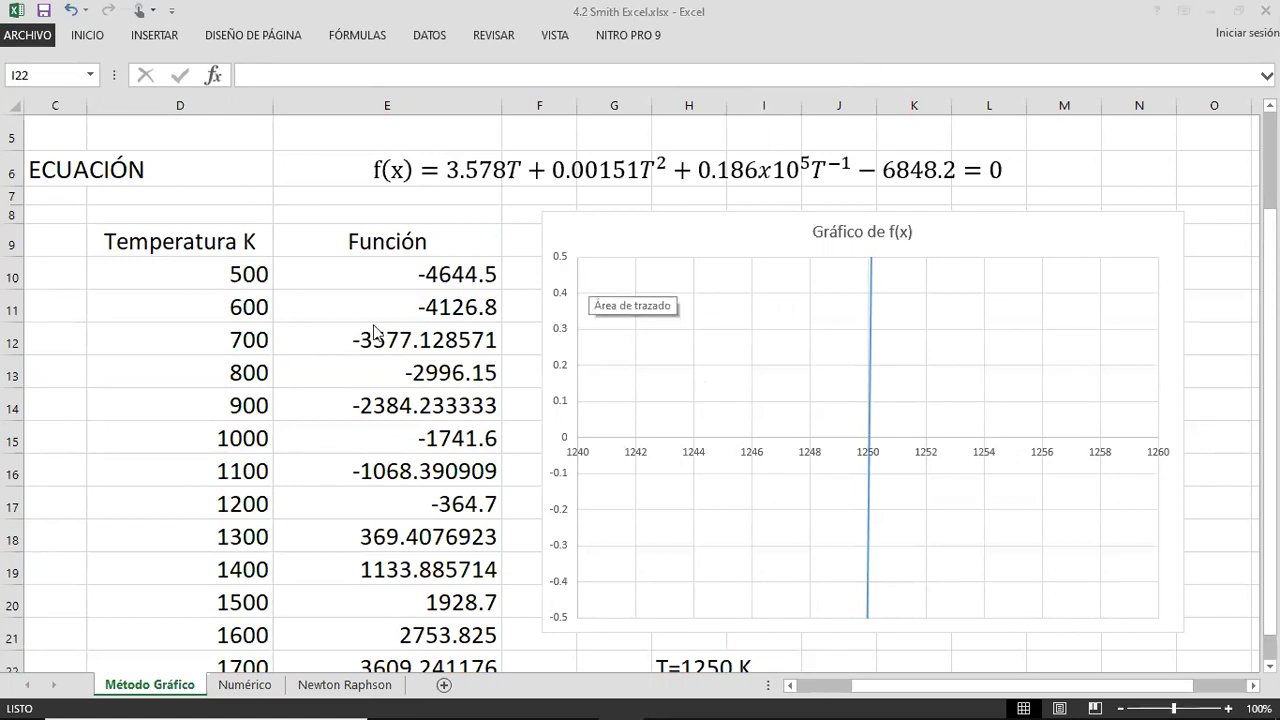
scroll(373, 326, down, 1)
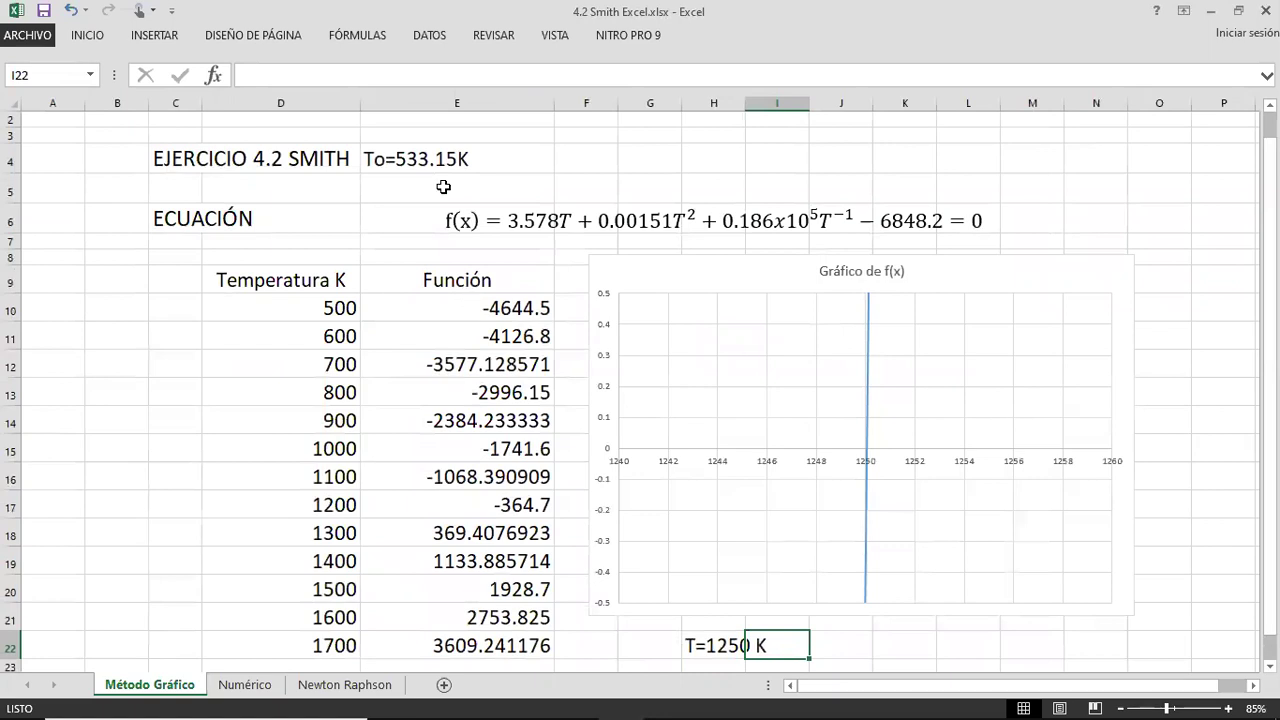
scroll(466, 423, down, 1)
scroll(480, 420, up, 1)
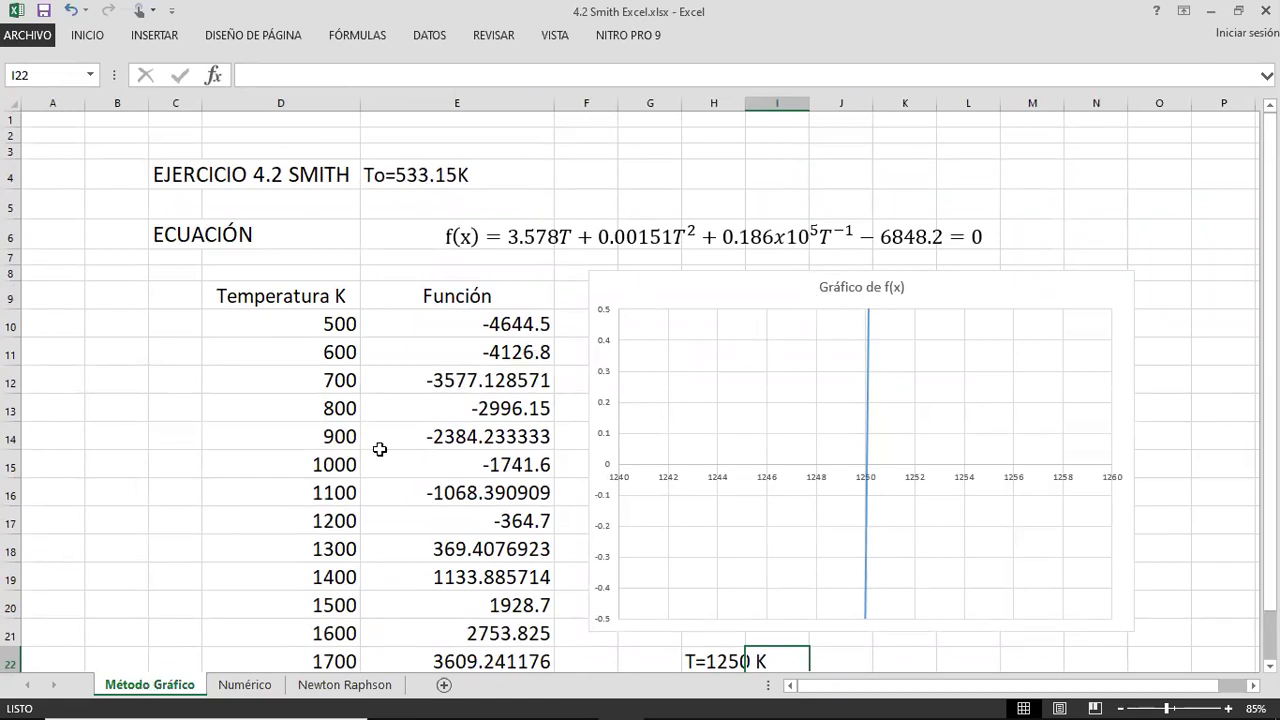
Copy the range C4:E10 with the exercise headings and first table row into the Numérico sheet, starting at cell C4
drag(270, 294, 421, 327)
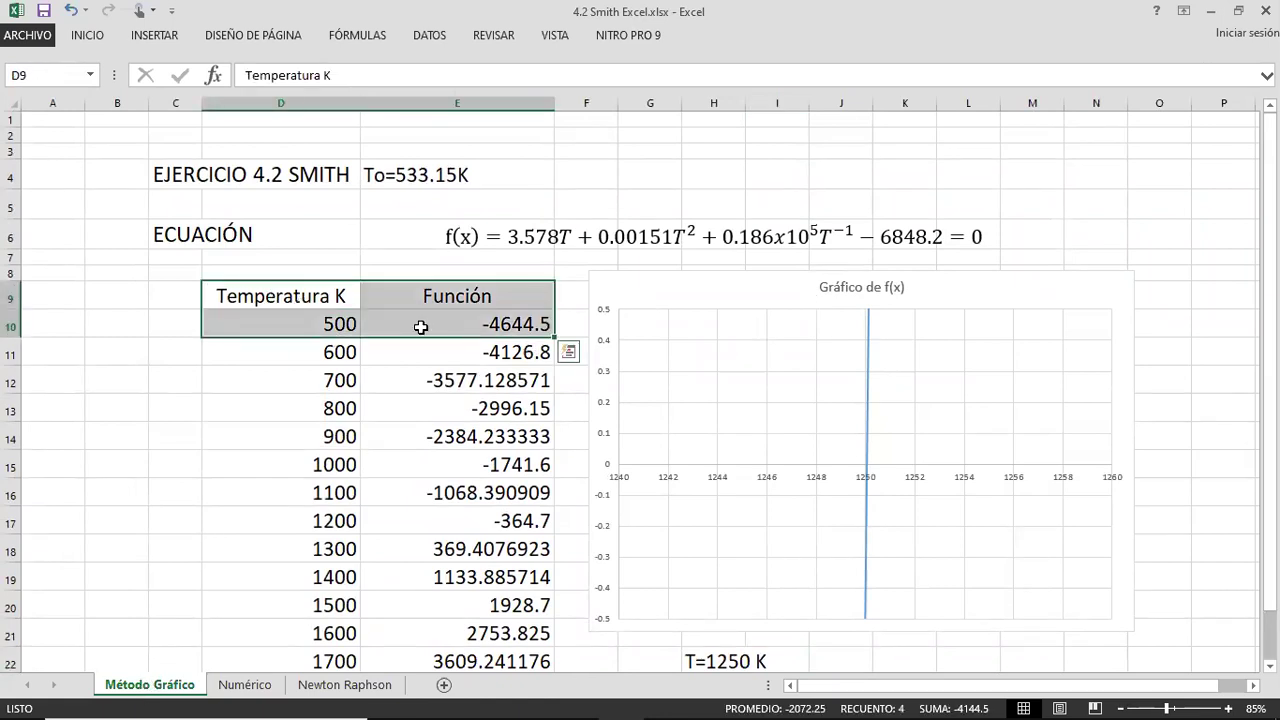
key(ctrl+c)
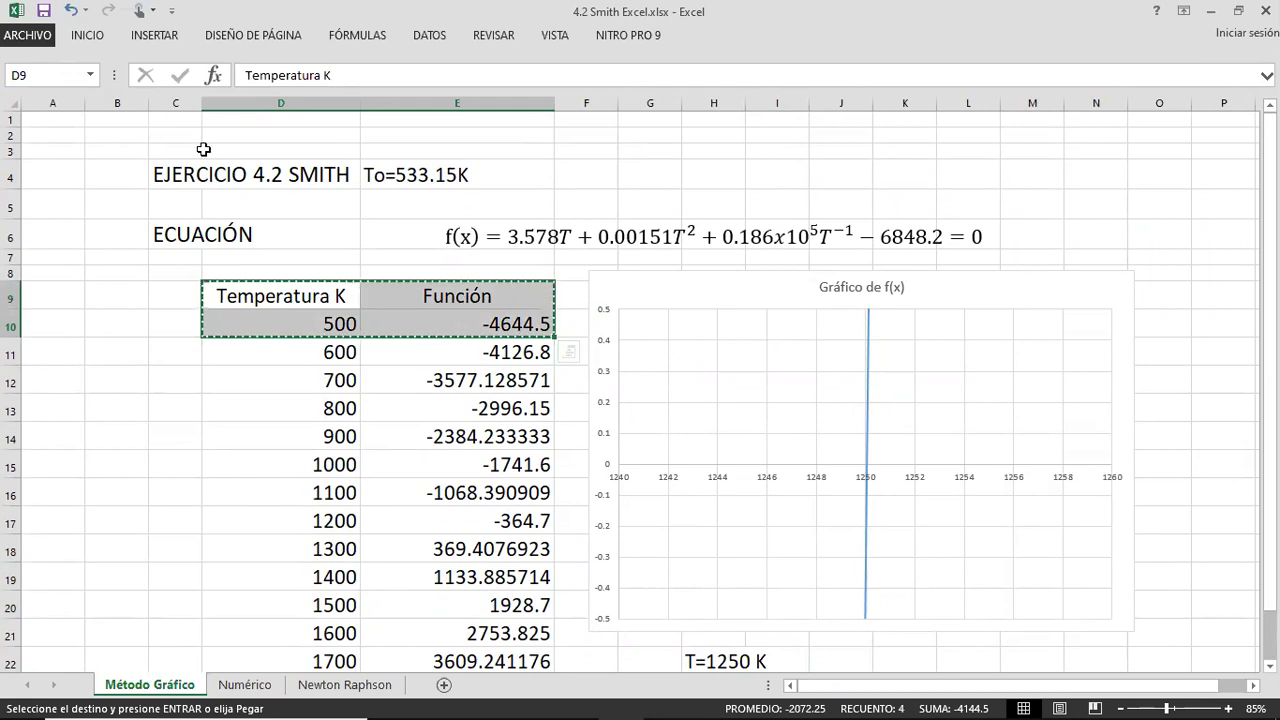
drag(175, 172, 503, 322)
key(ctrl+c)
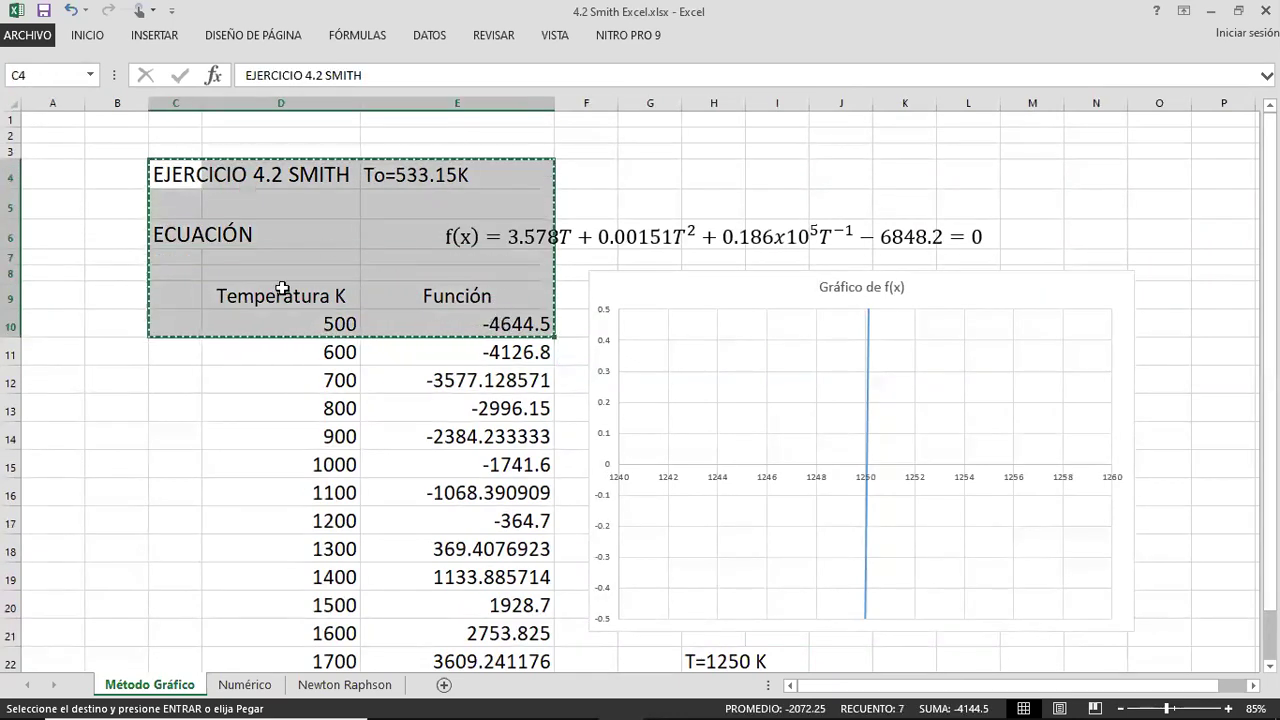
click(250, 685)
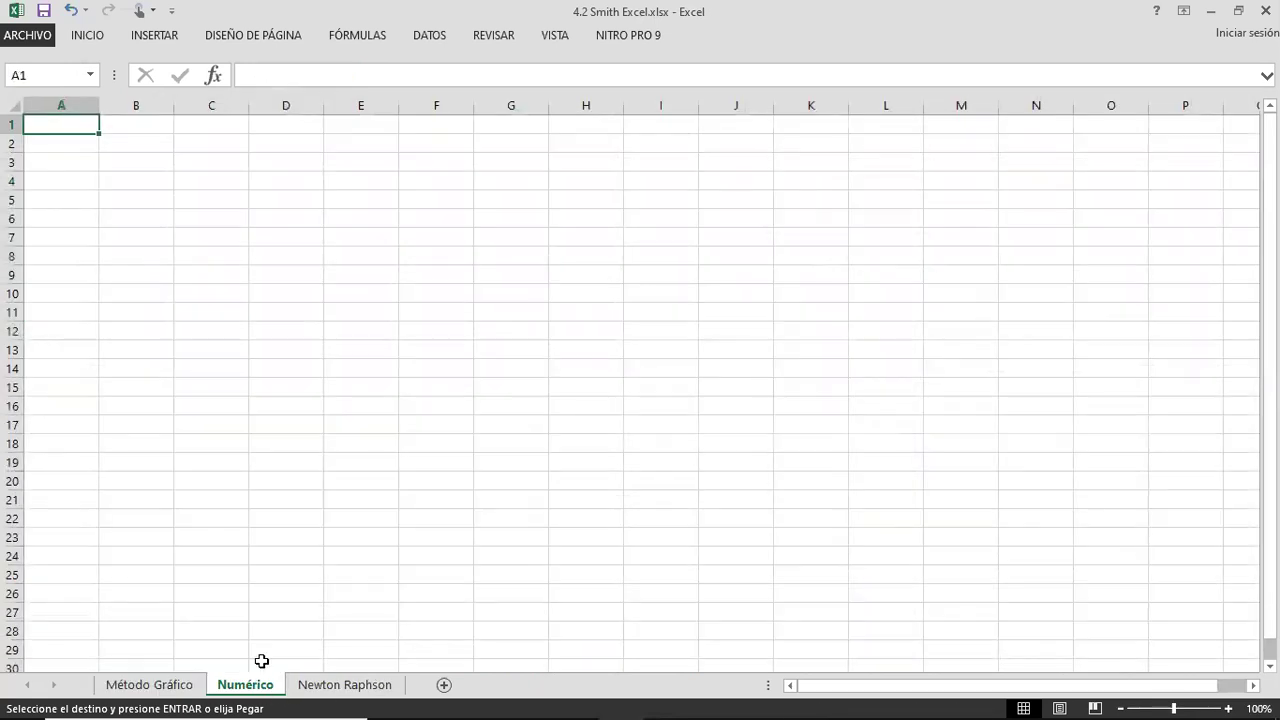
click(168, 177)
key(Right)
key(ctrl+v)
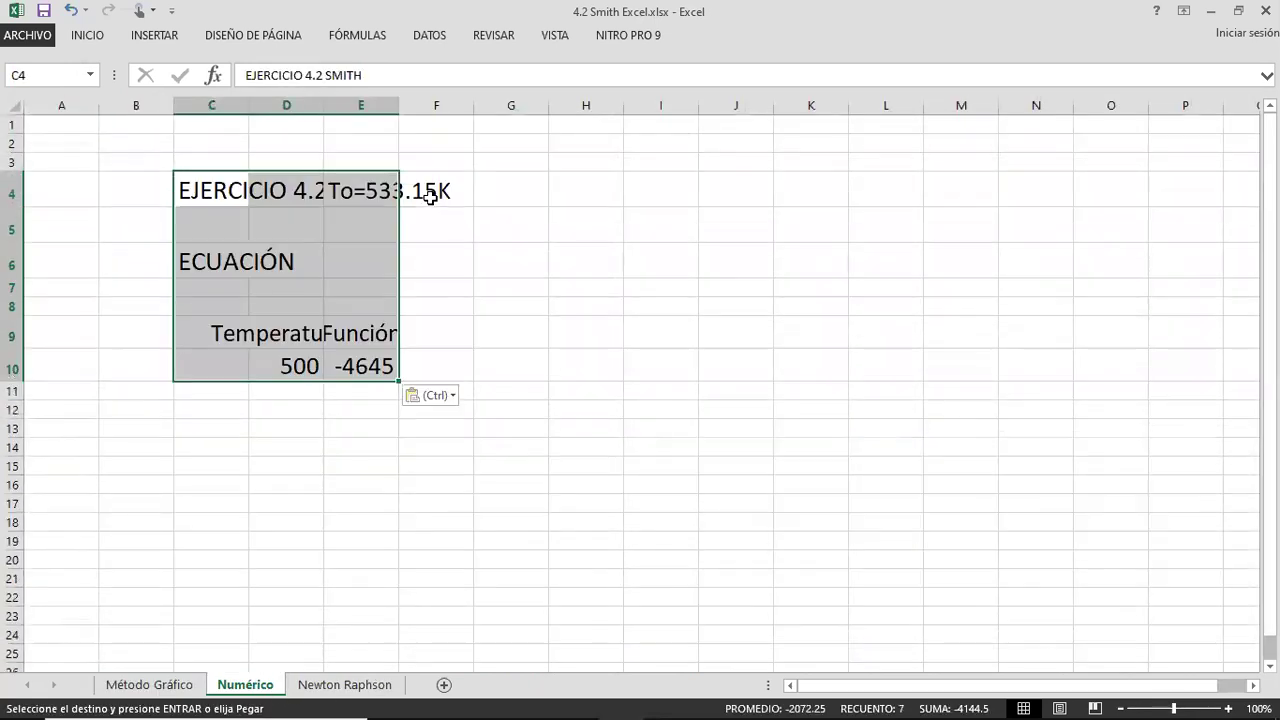
Widen column D of the Numérico sheet so that the exercise title and the "Temperatura K" heading fit
click(374, 163)
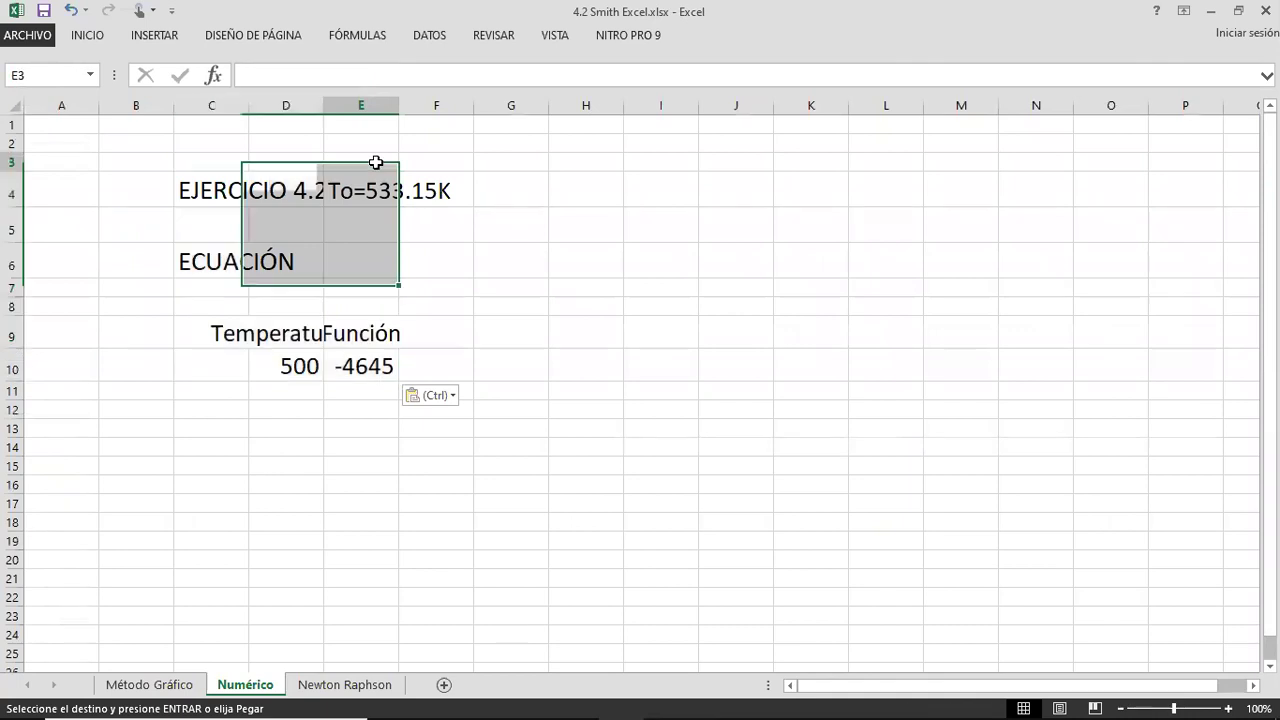
drag(328, 106, 650, 106)
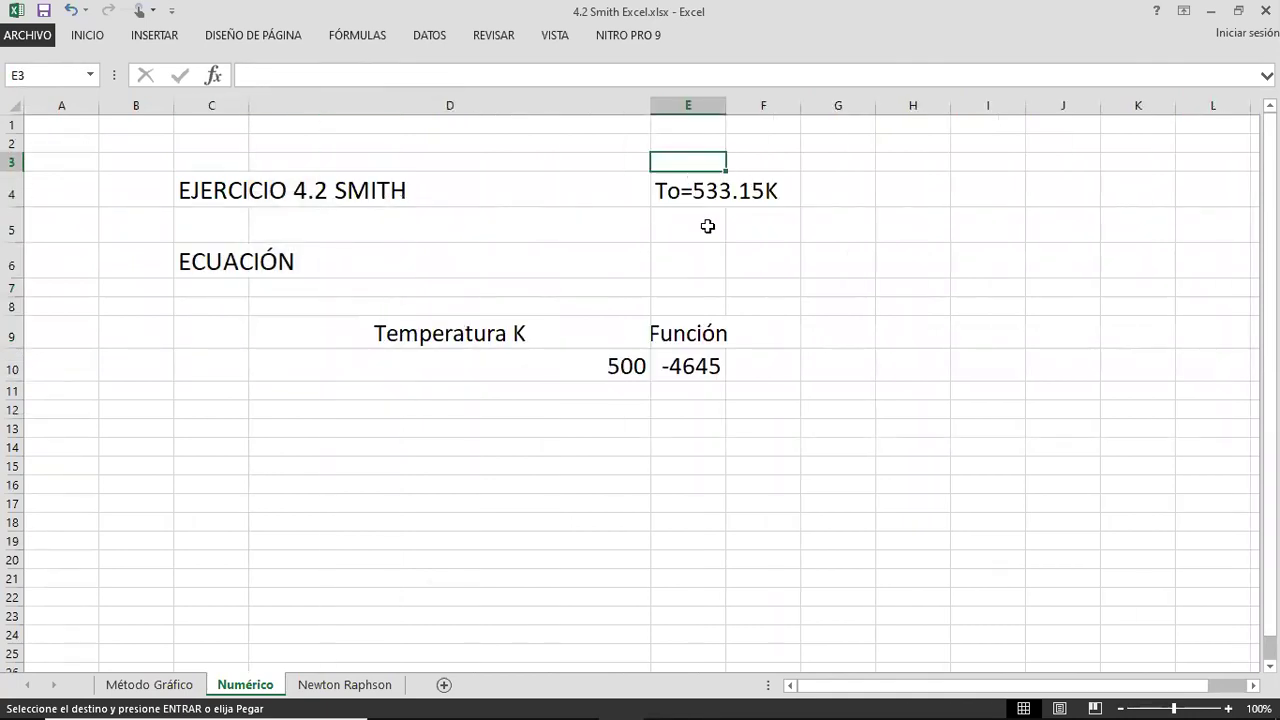
drag(652, 106, 467, 106)
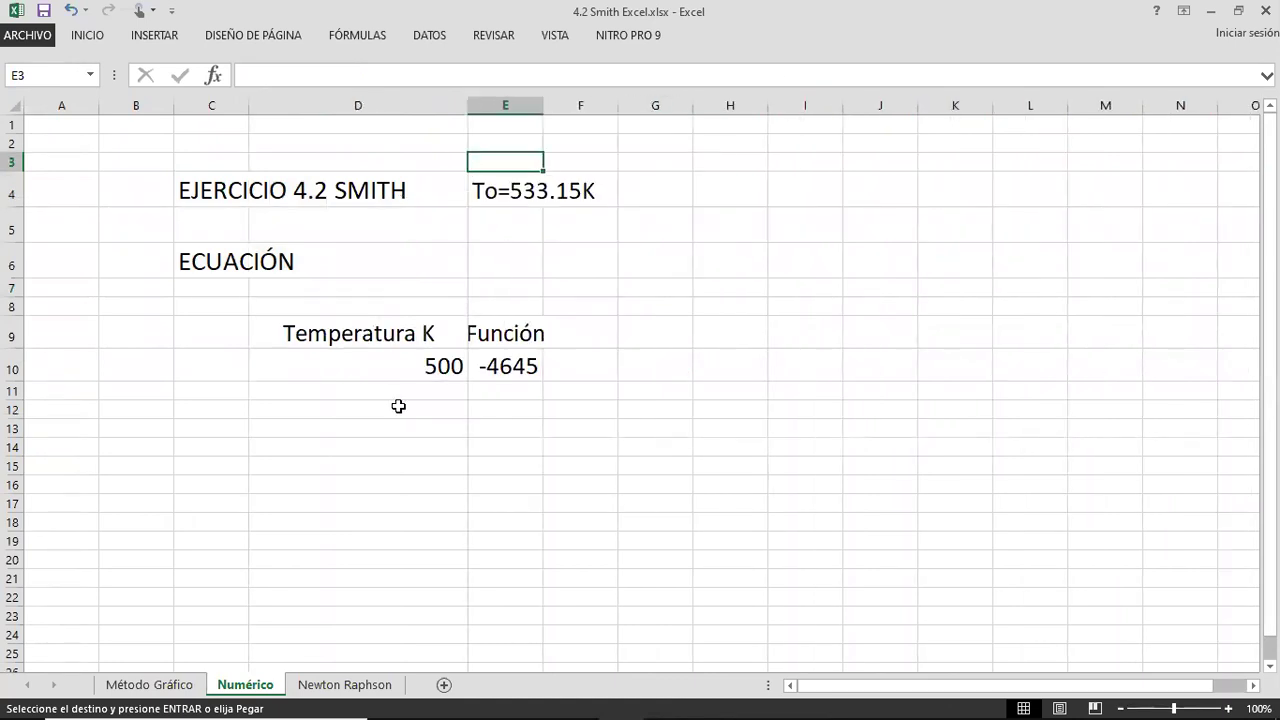
Copy the f(x) equation box from the Método Gráfico sheet to cell E6 of the Numérico sheet and widen column E to fit its contents
click(155, 685)
click(605, 224)
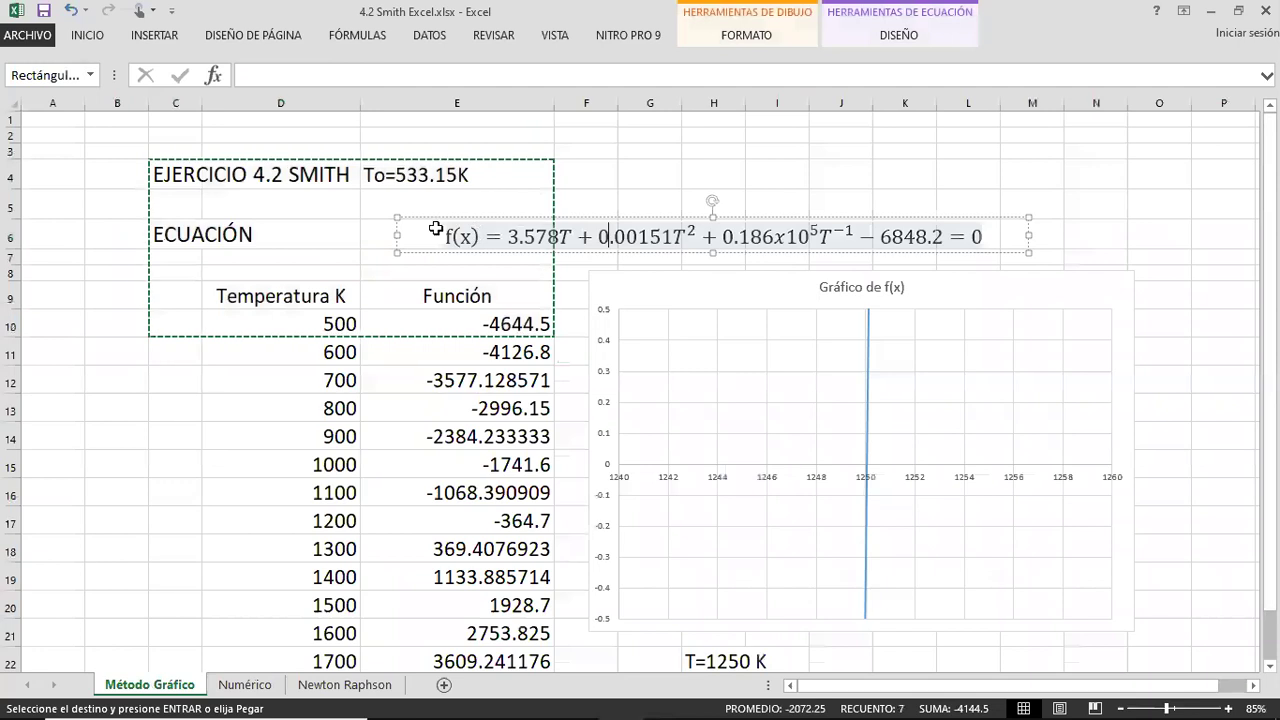
key(Escape)
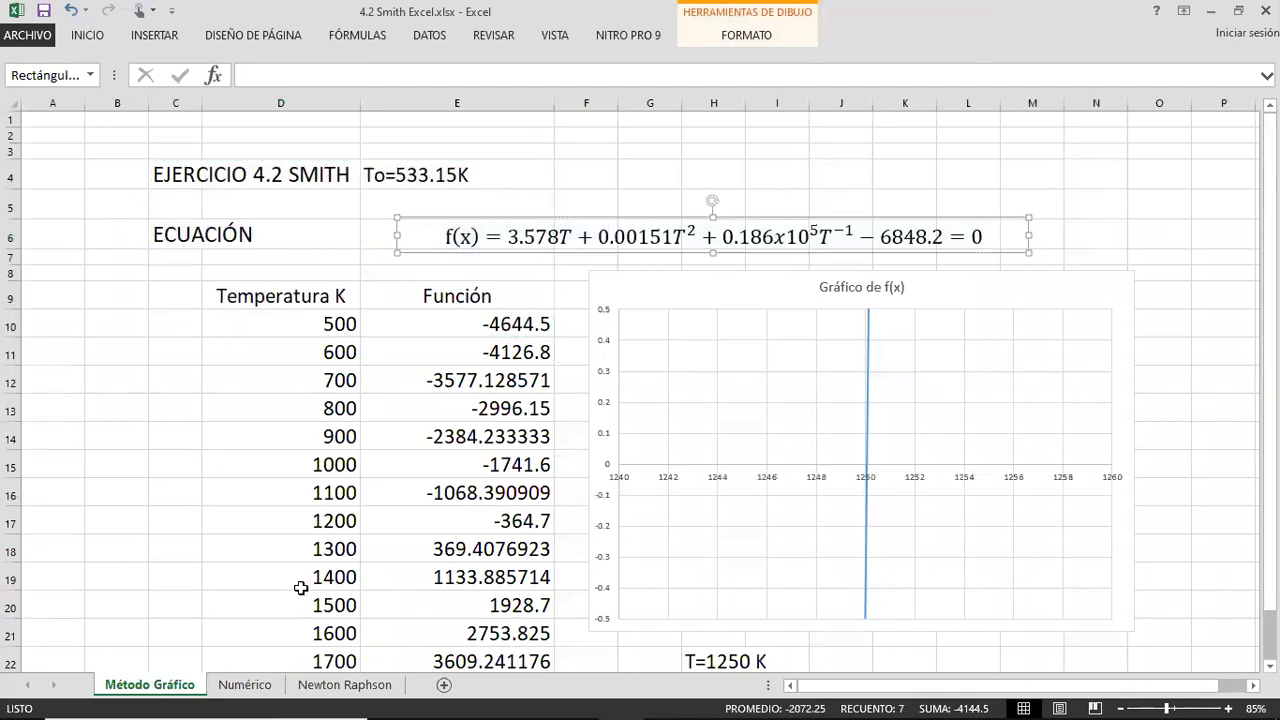
click(245, 686)
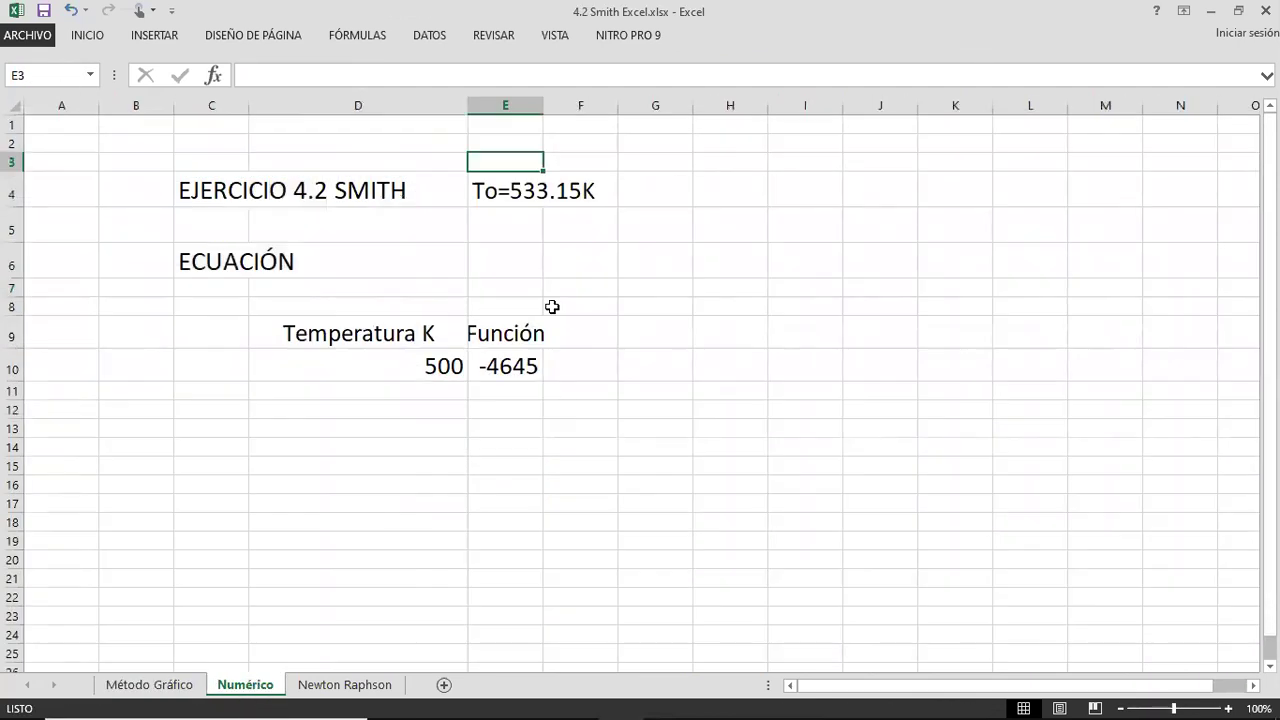
click(497, 249)
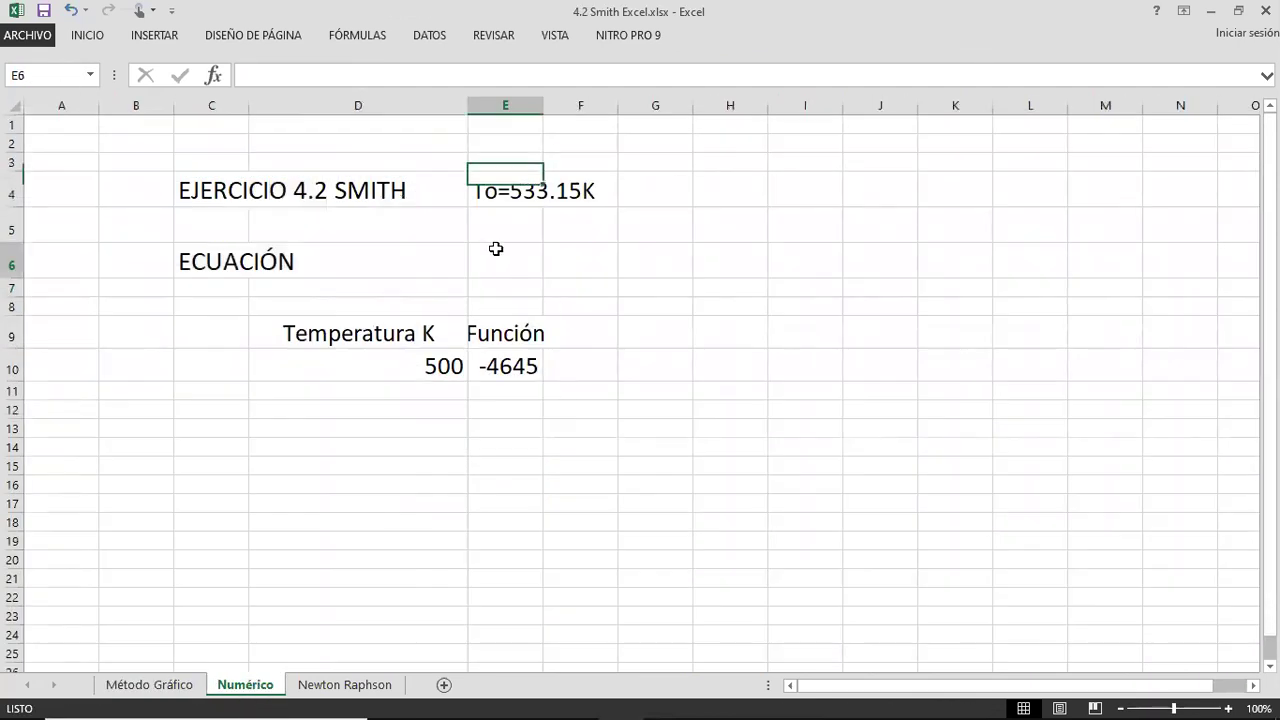
key(ctrl+v)
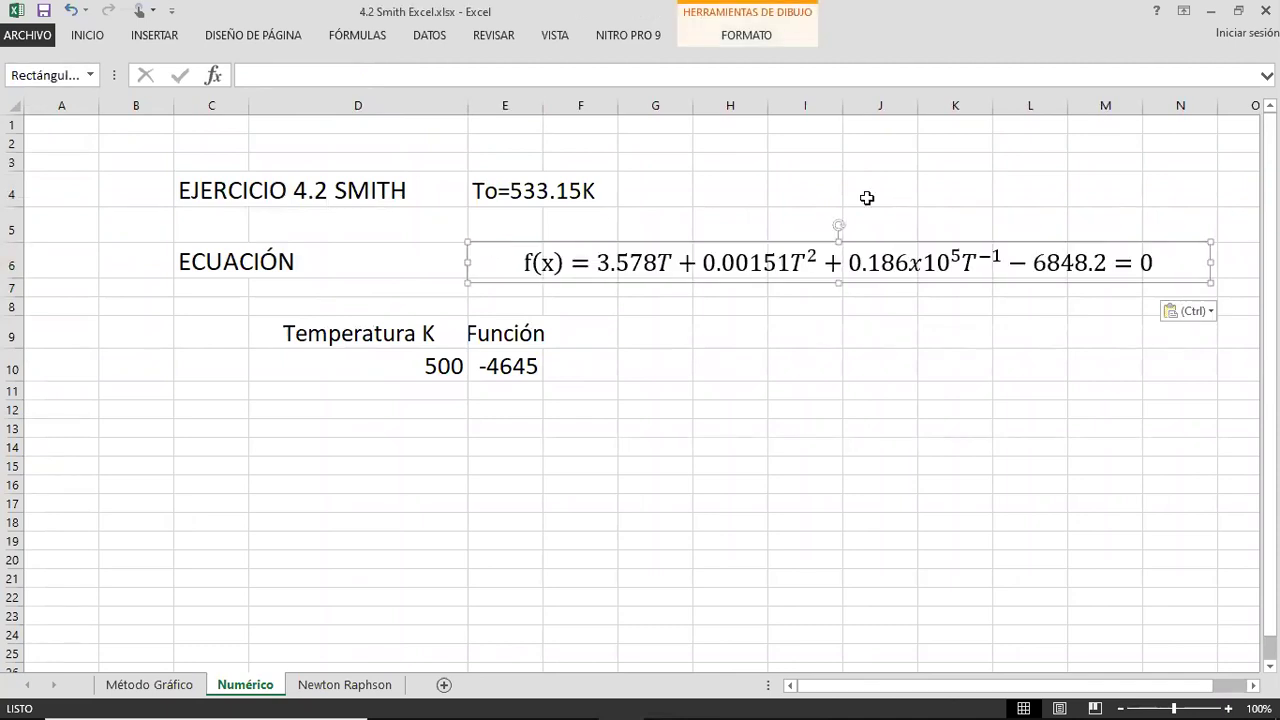
click(866, 196)
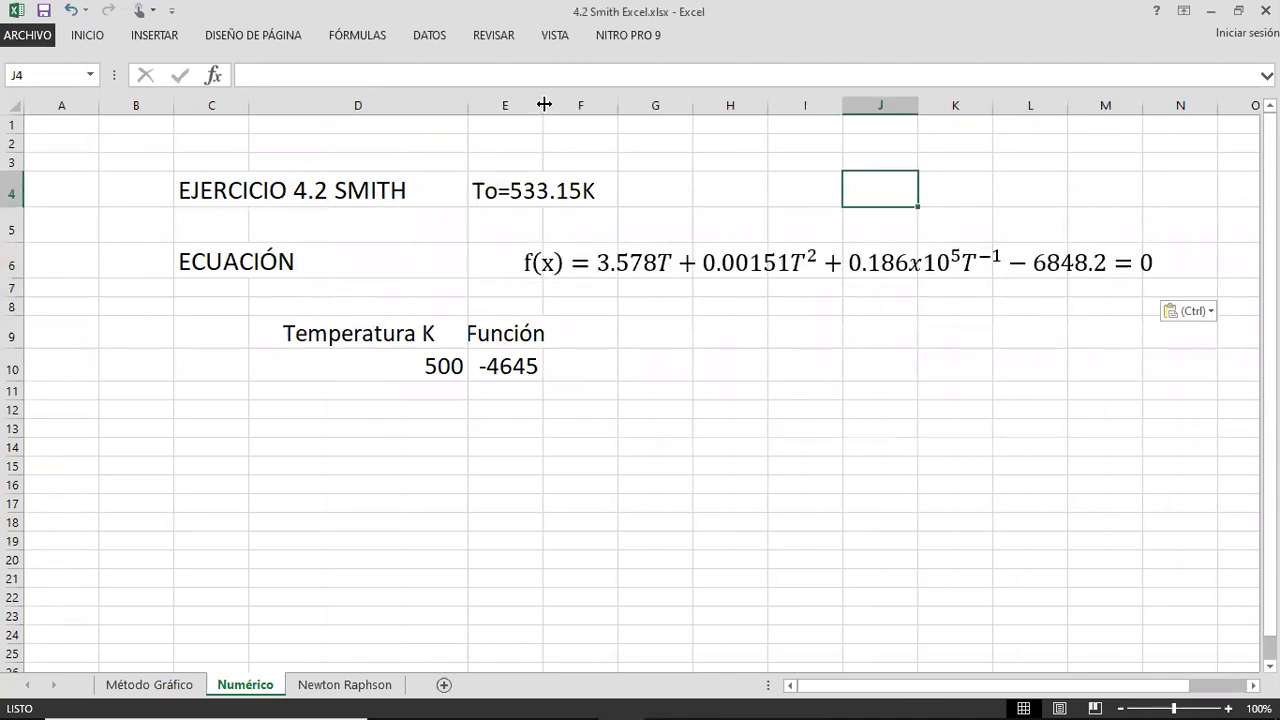
drag(543, 105, 597, 105)
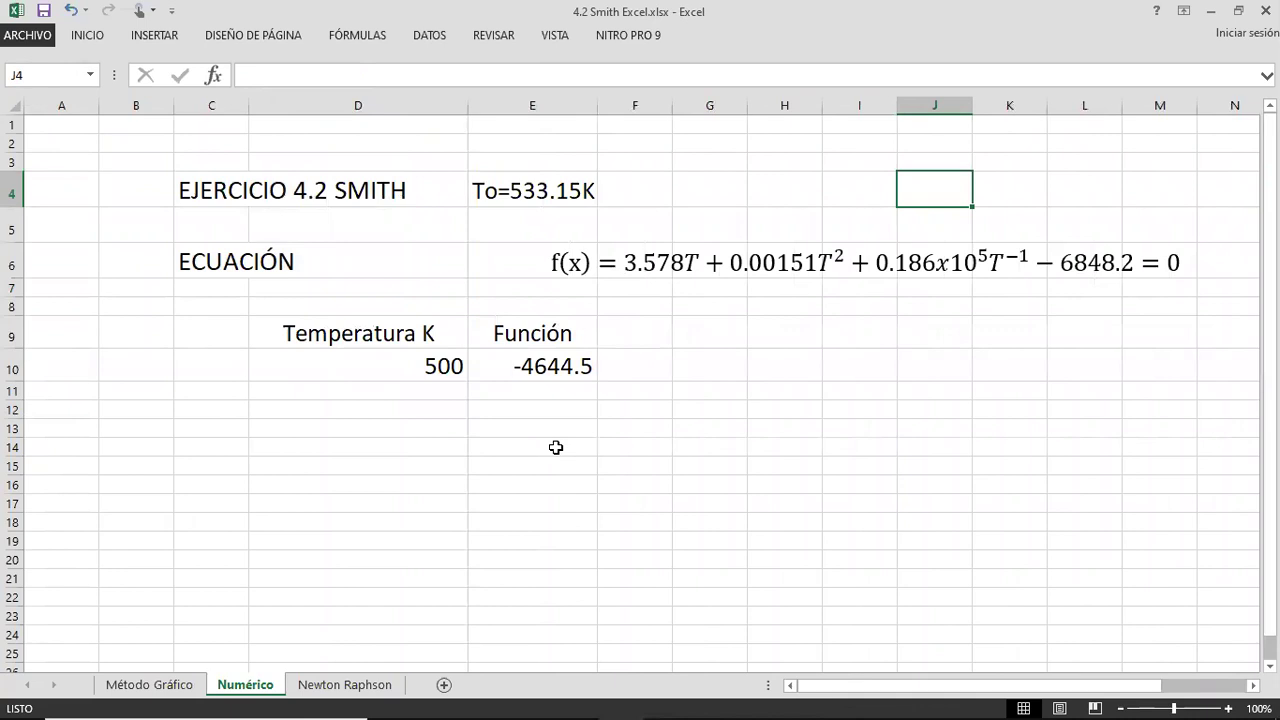
Examine the temperature in D10 and the formula in E10 that depends on it, without changing either
click(432, 338)
key(Down)
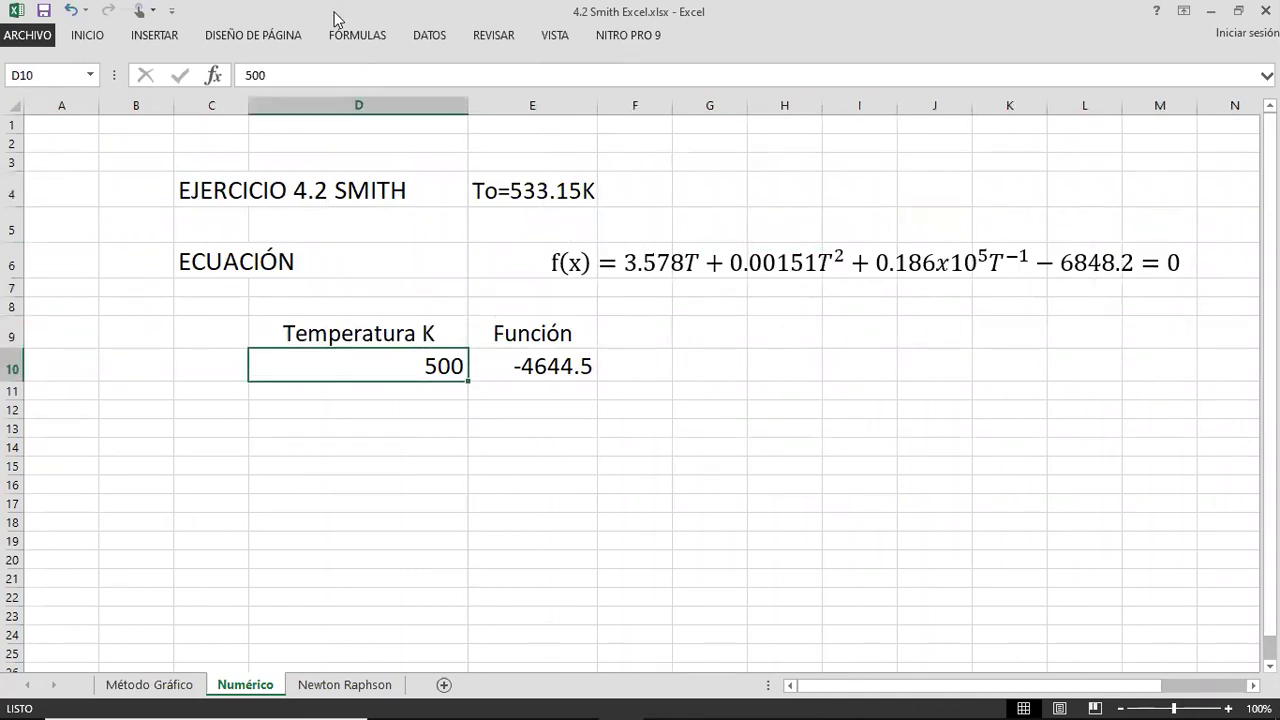
click(324, 73)
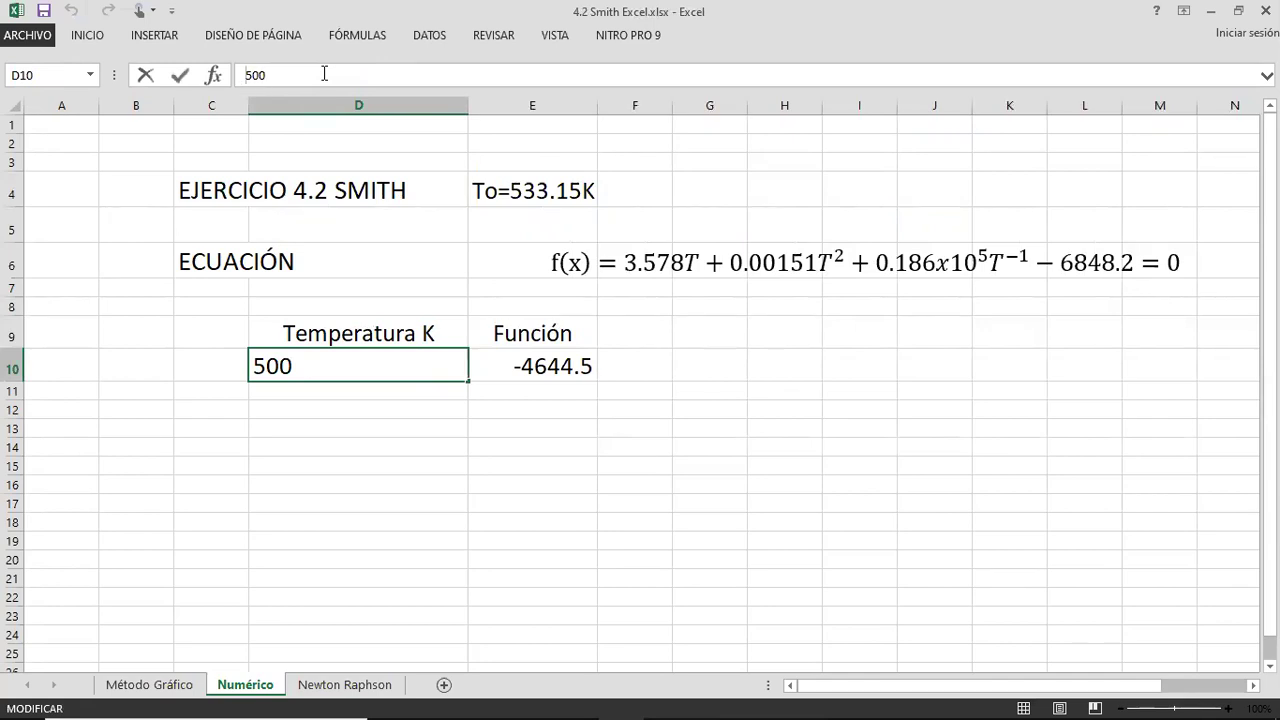
key(Escape)
key(Right)
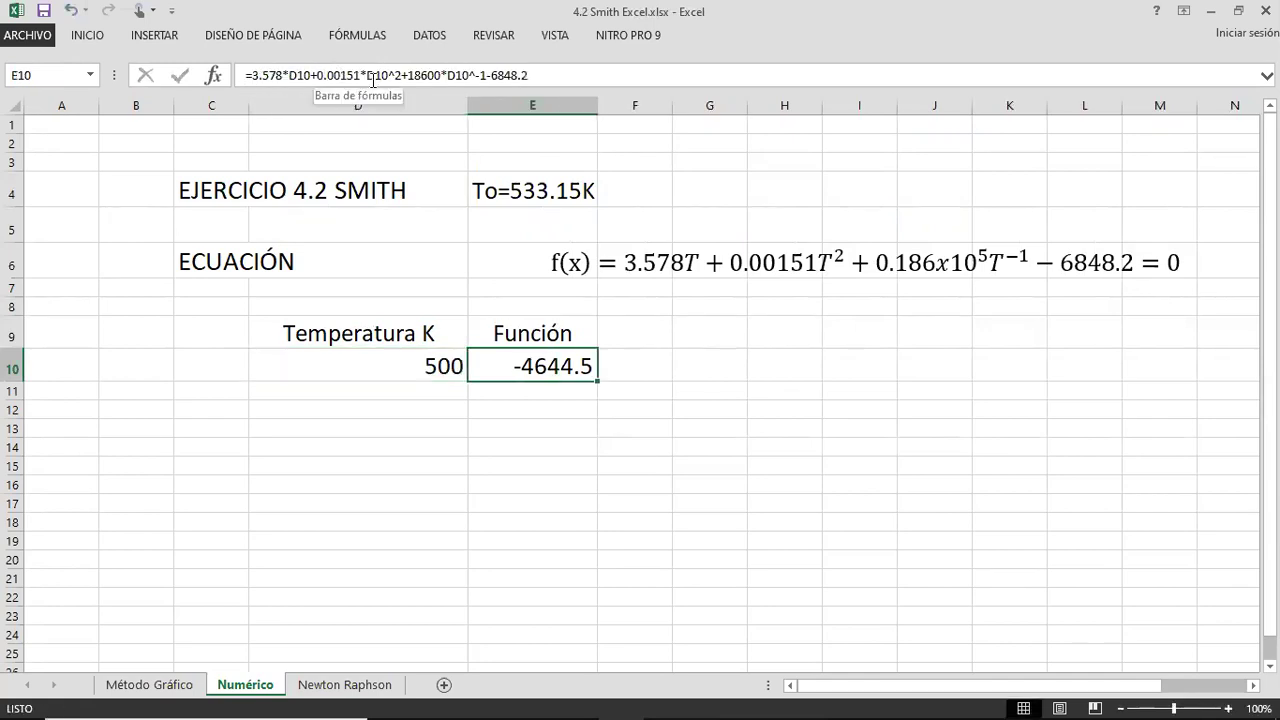
click(648, 76)
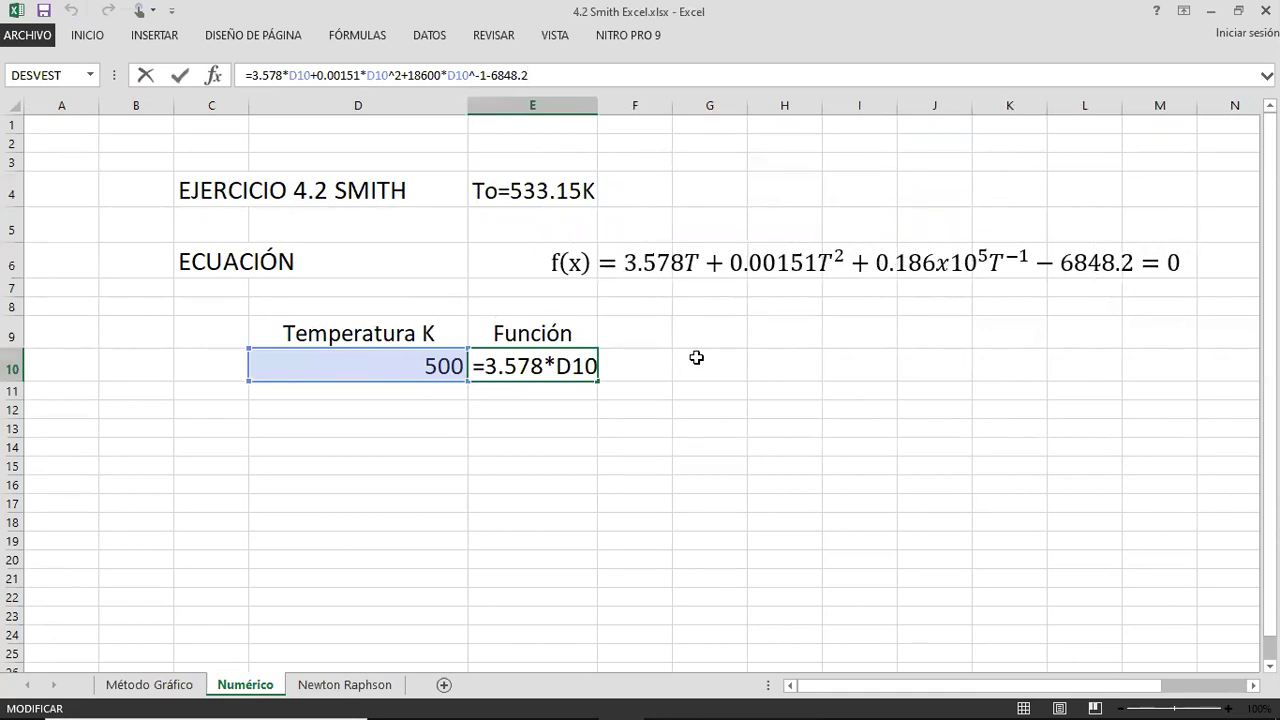
key(ctrl+Return)
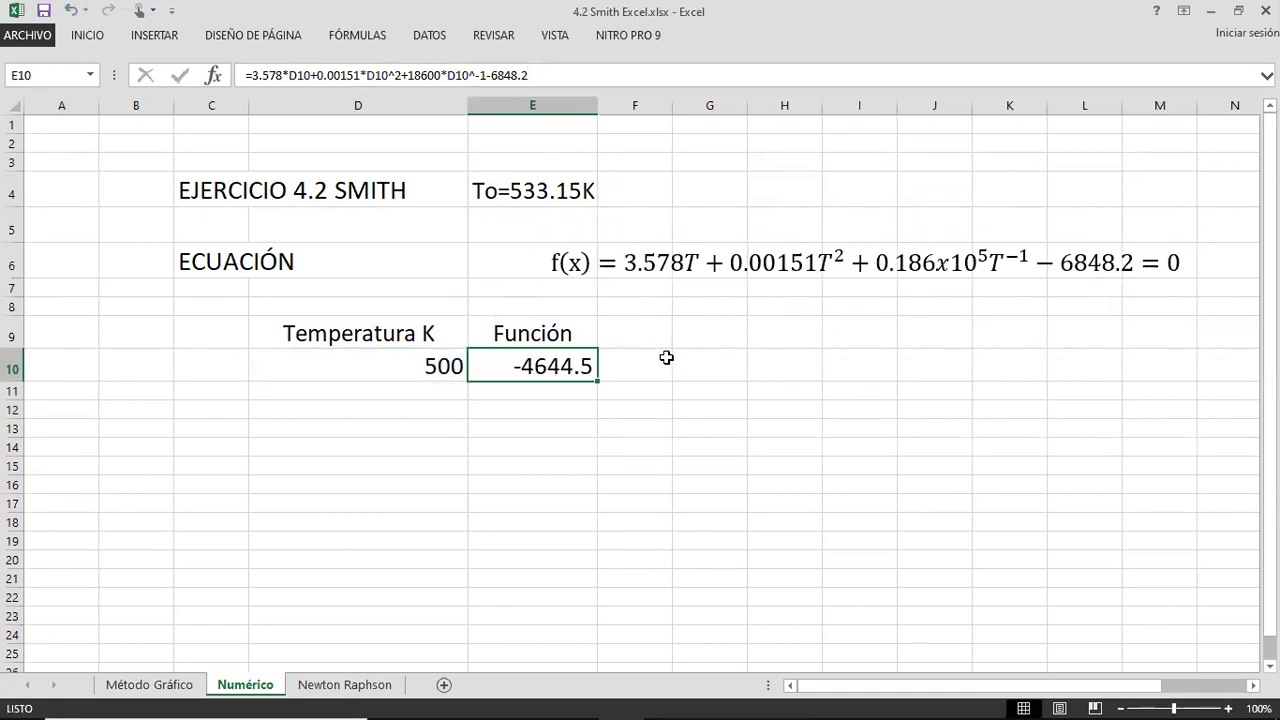
key(Left)
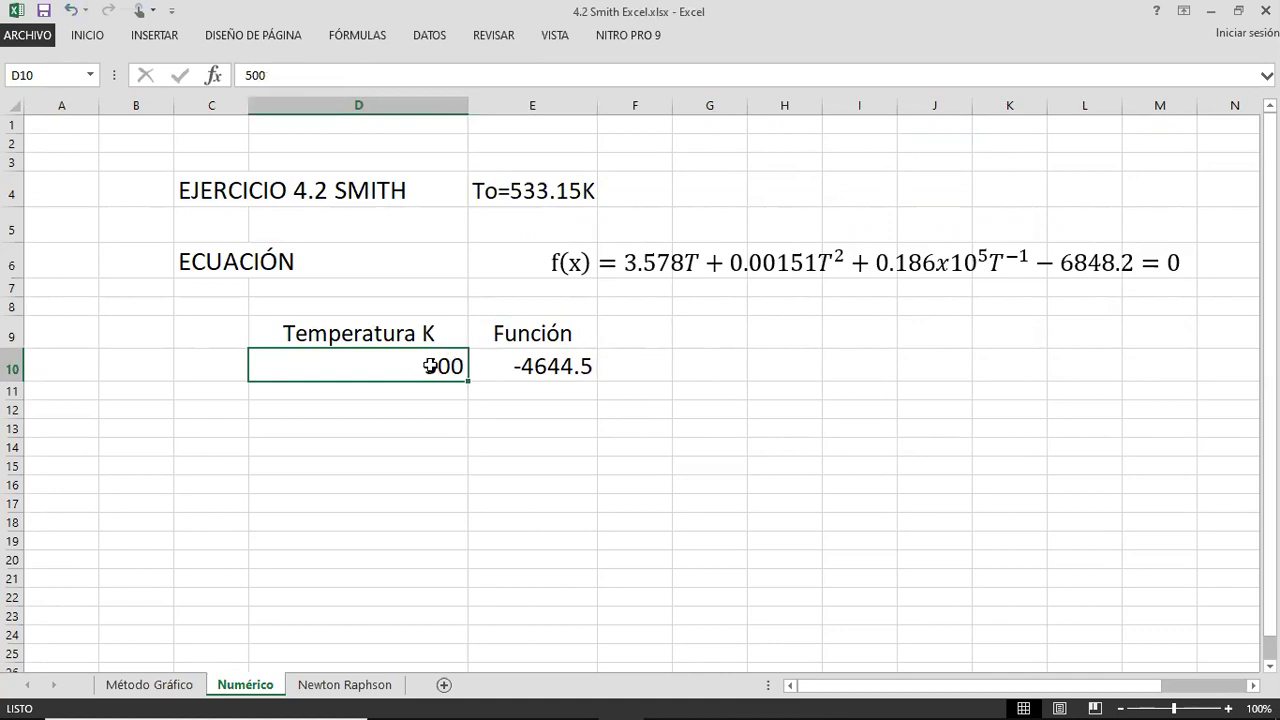
click(571, 366)
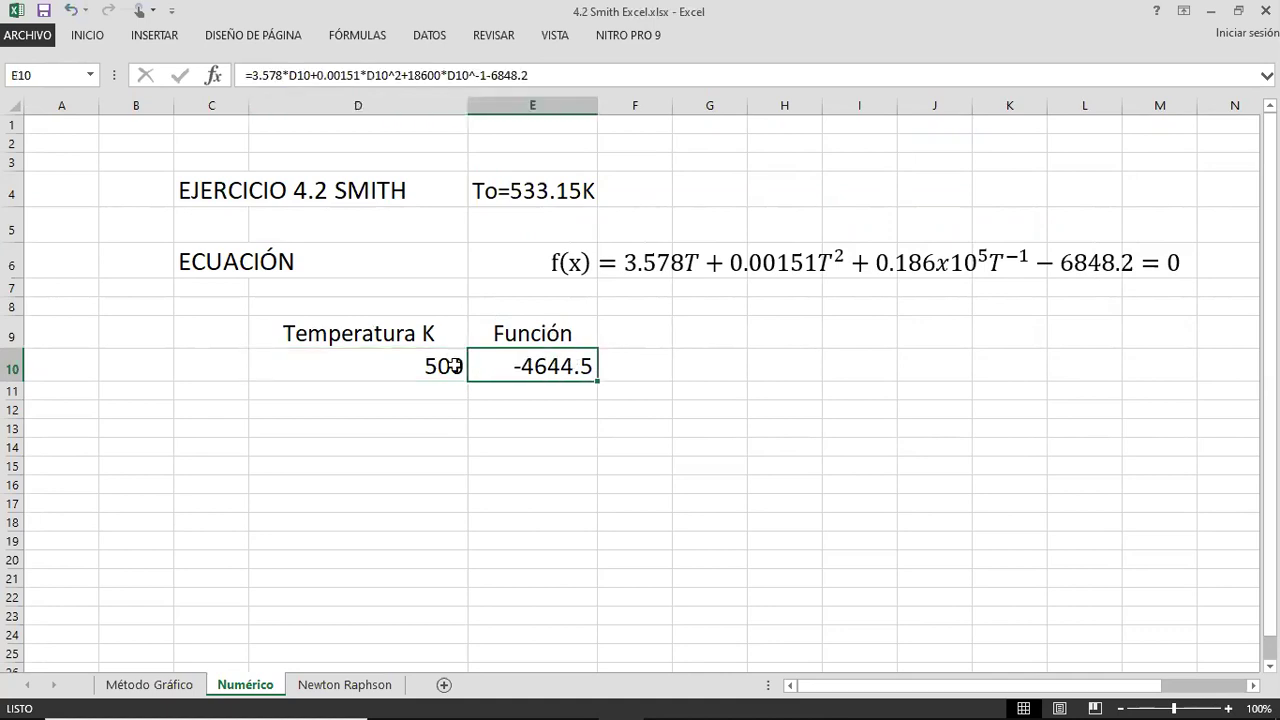
Try a temperature of 600 in cell D10 and check the function value in E10
click(455, 366)
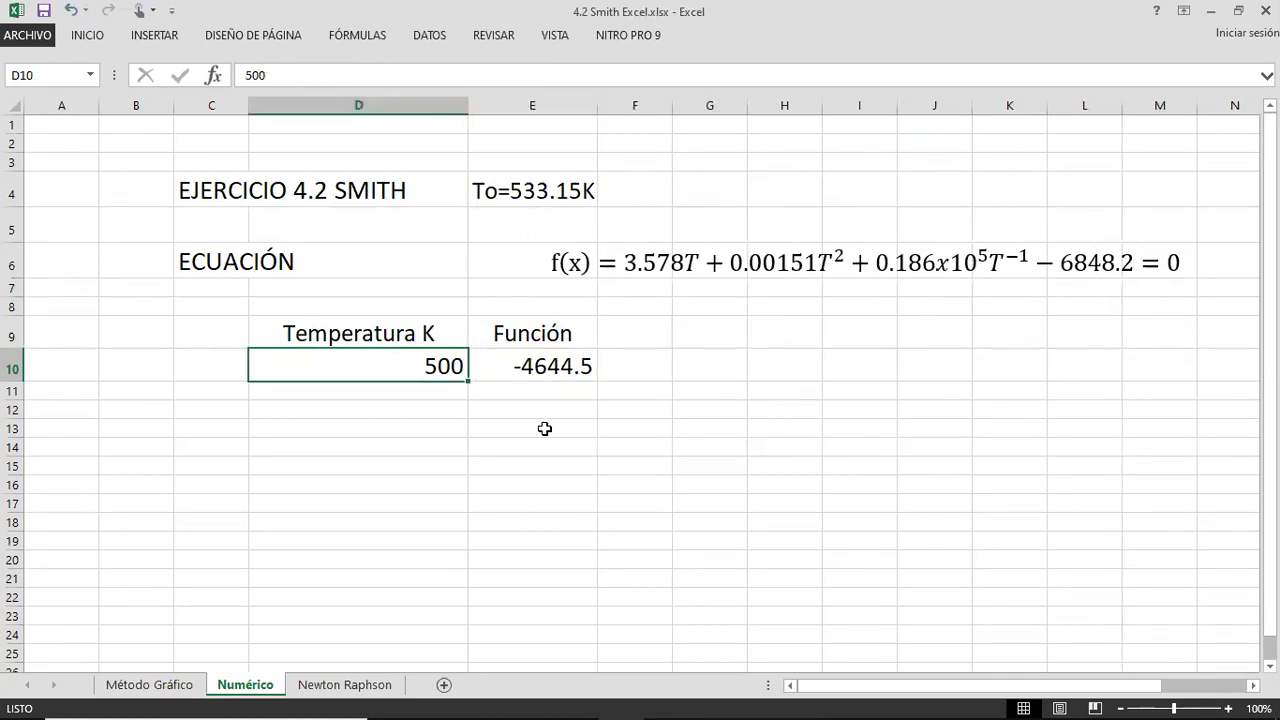
text(600)
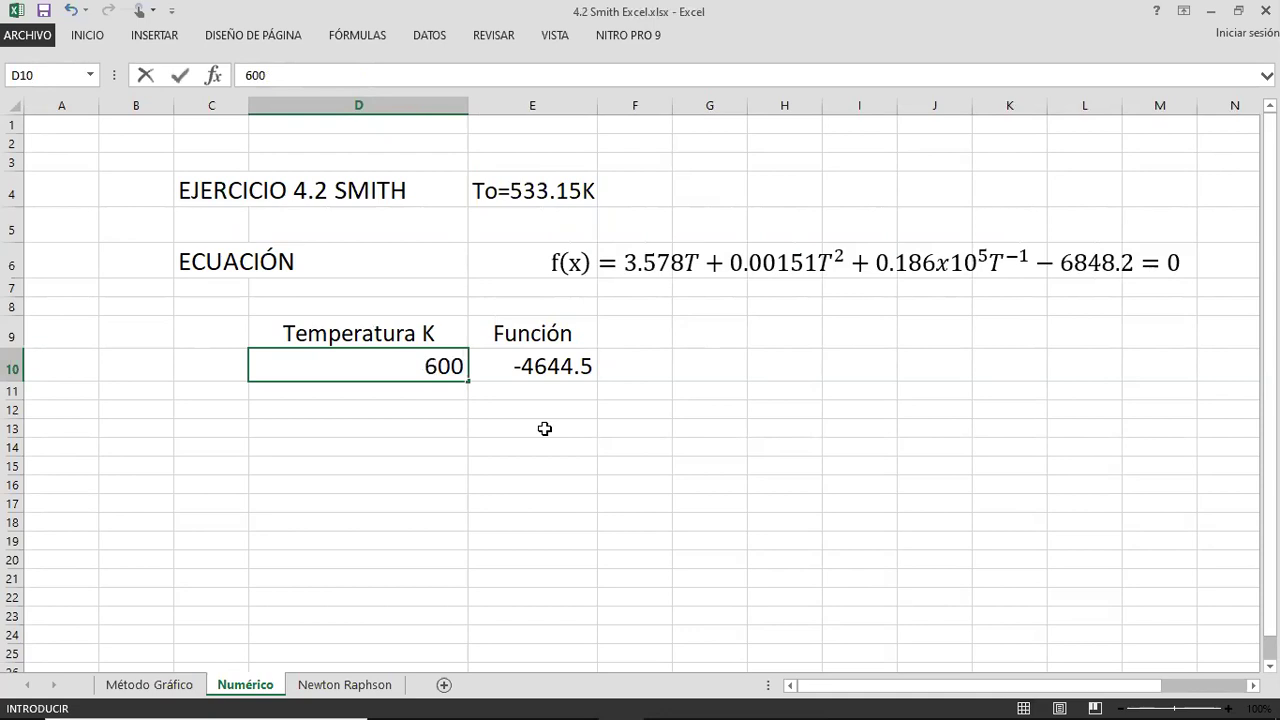
key(Return)
key(Right)
key(Up)
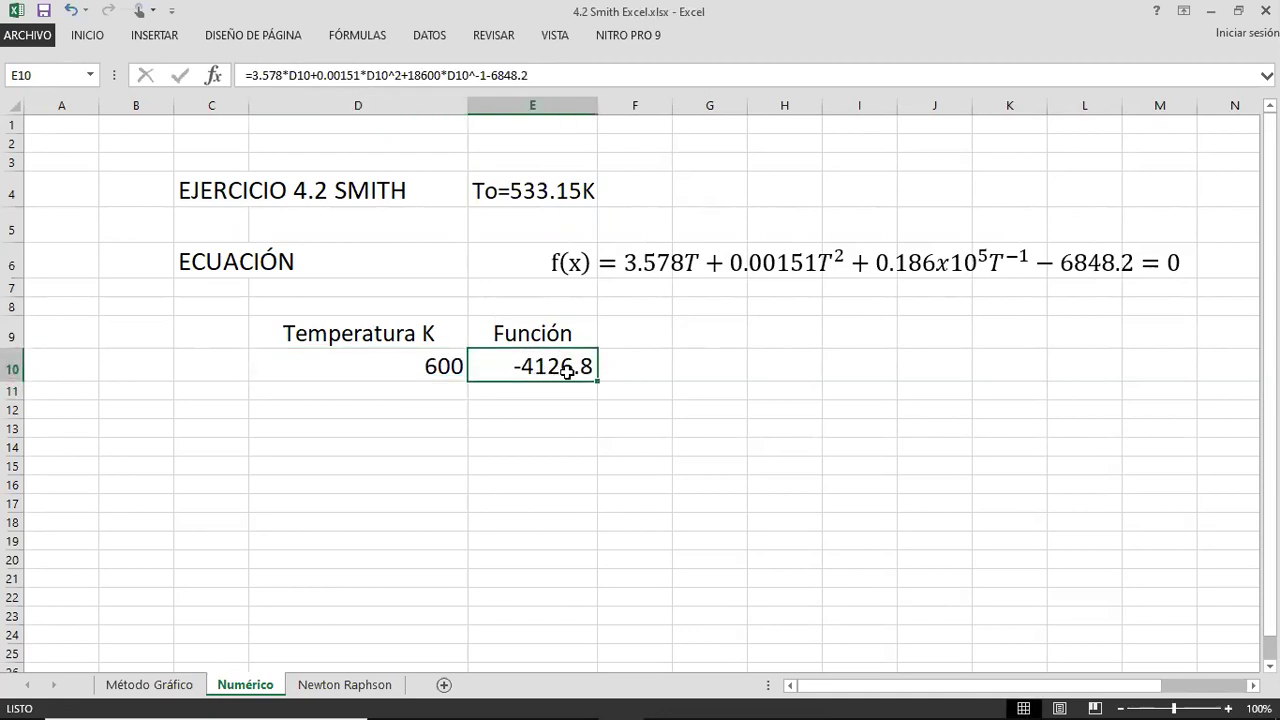
Try a temperature of 700 in cell D10 and check the function value in E10
key(Left)
text(700)
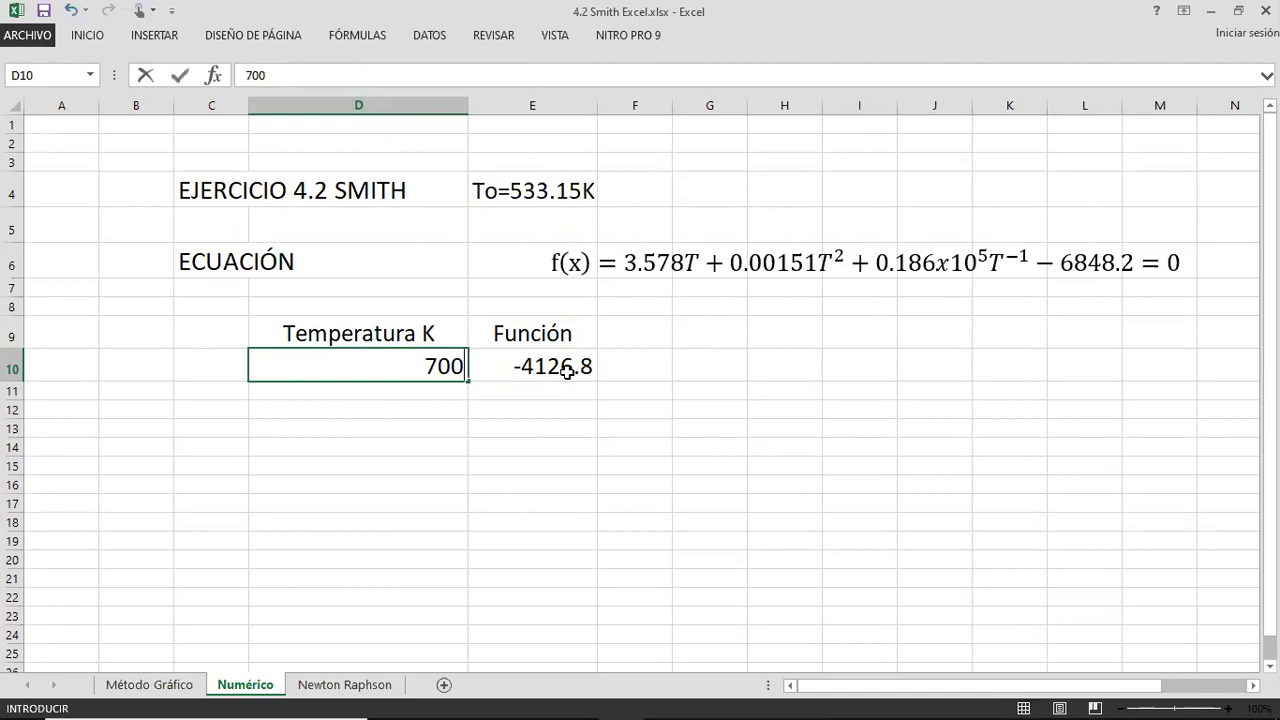
key(Return)
key(Right)
key(Up)
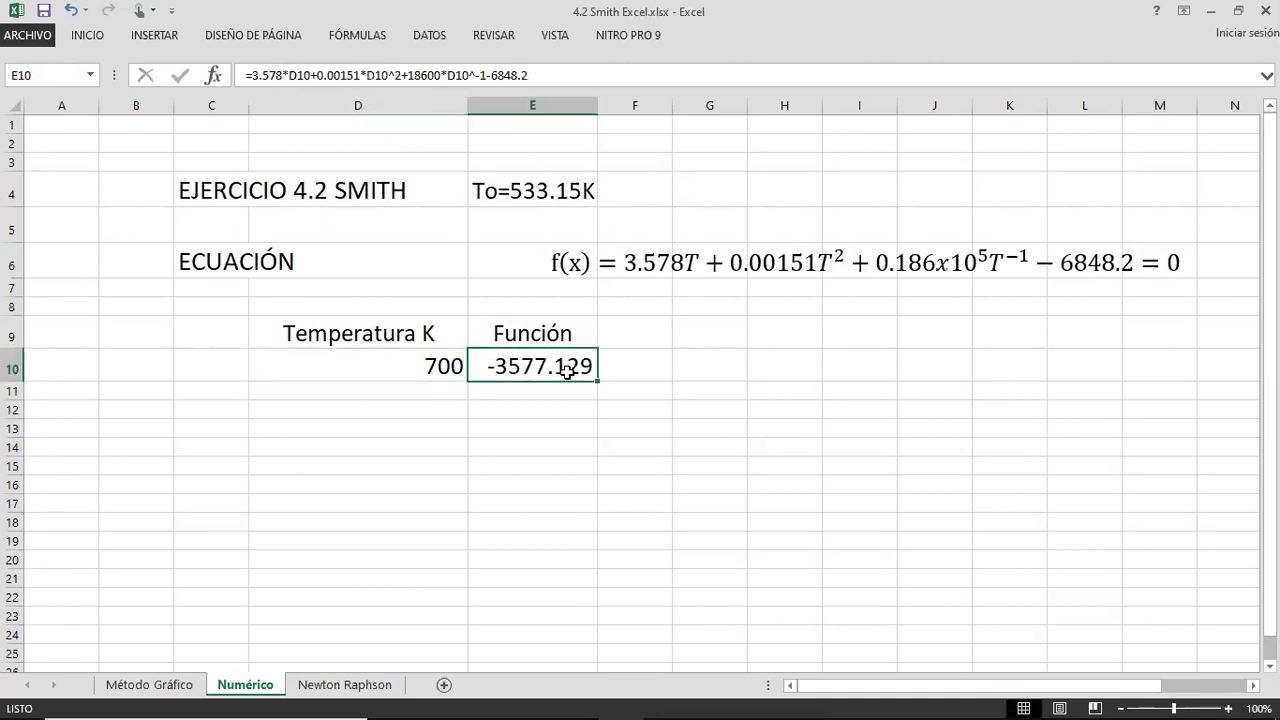
Try a temperature of 800 in cell D10 and check the function value in E10
key(Left)
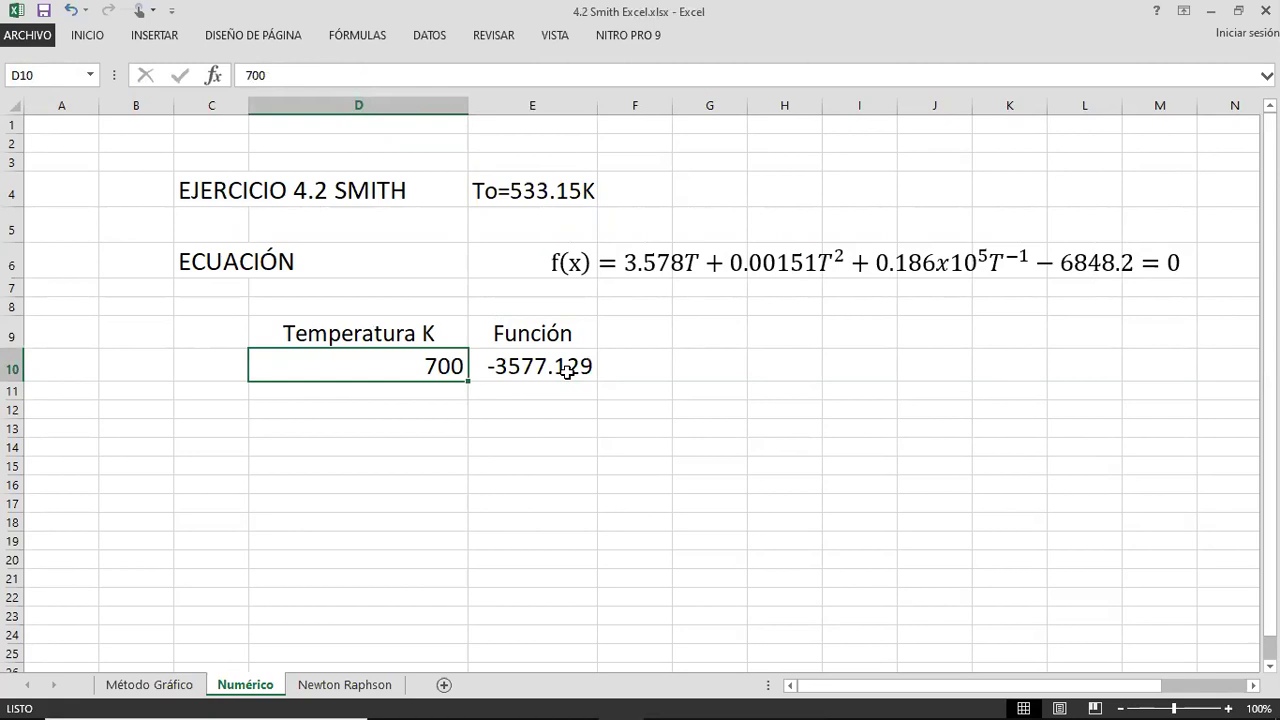
text(800)
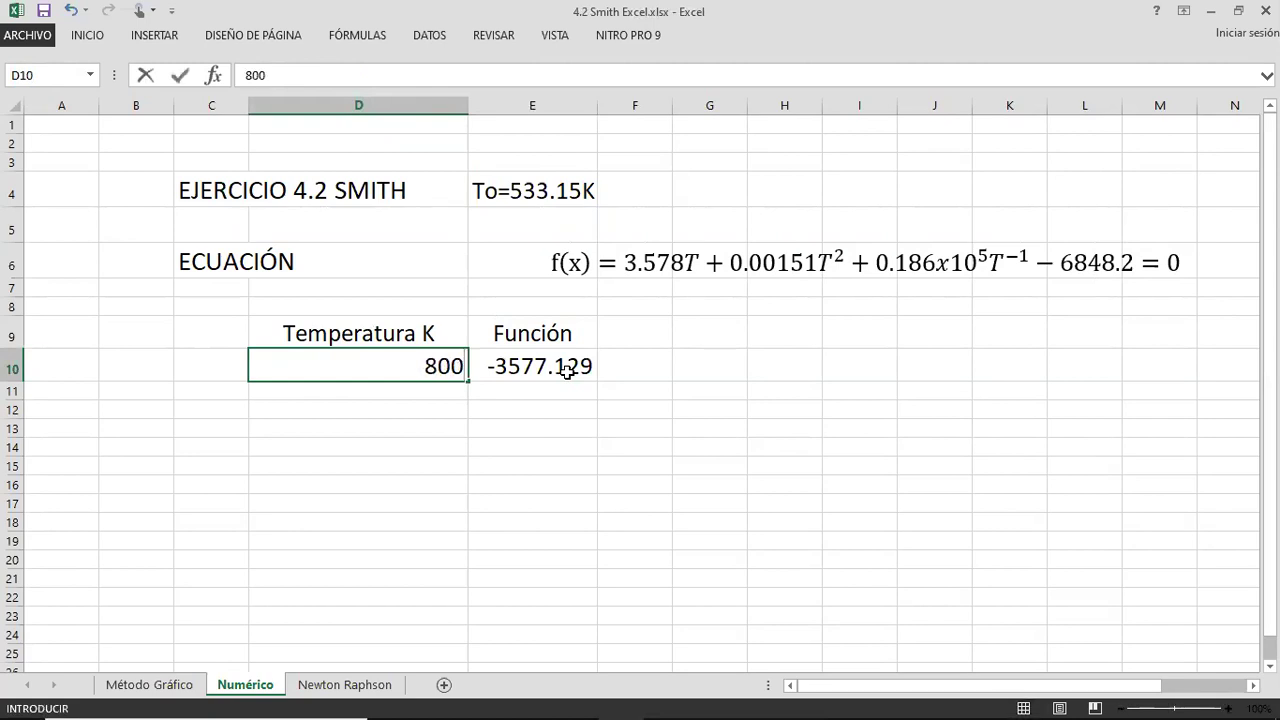
key(Return)
click(567, 370)
key(Left)
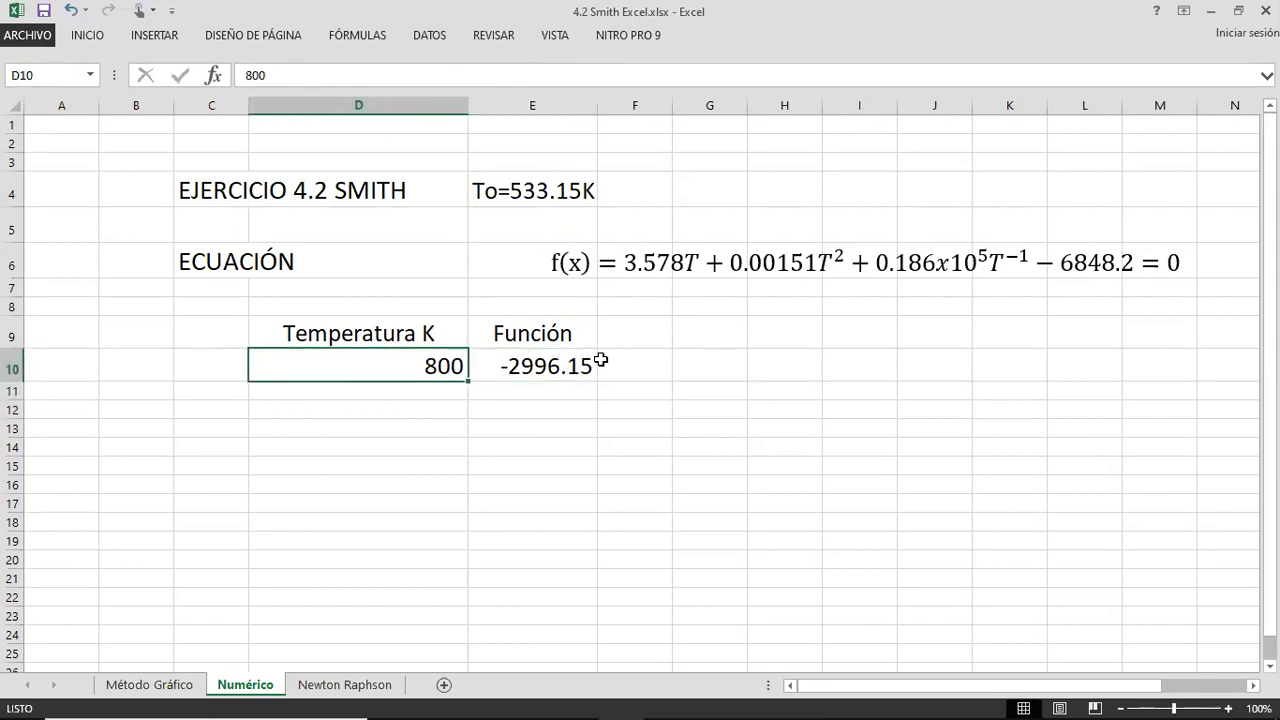
click(558, 368)
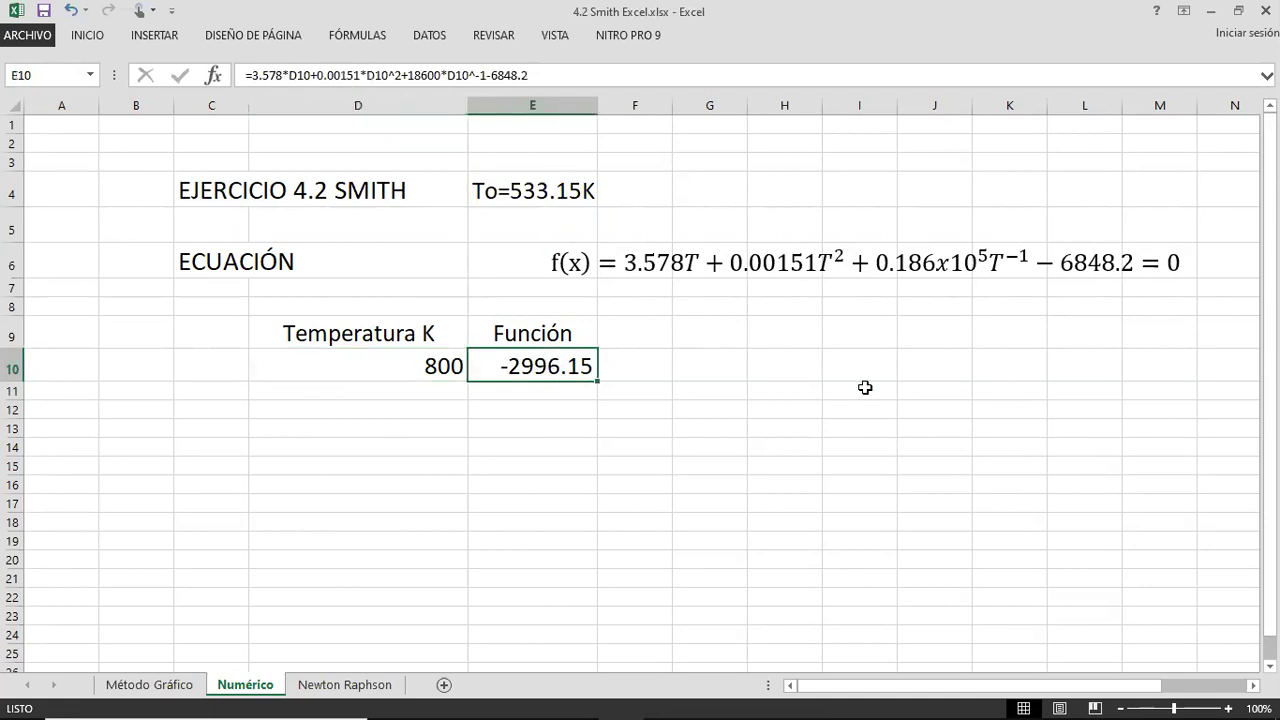
Try a temperature of 1000 in cell D10 and check the function value in E10
key(Left)
text(10)
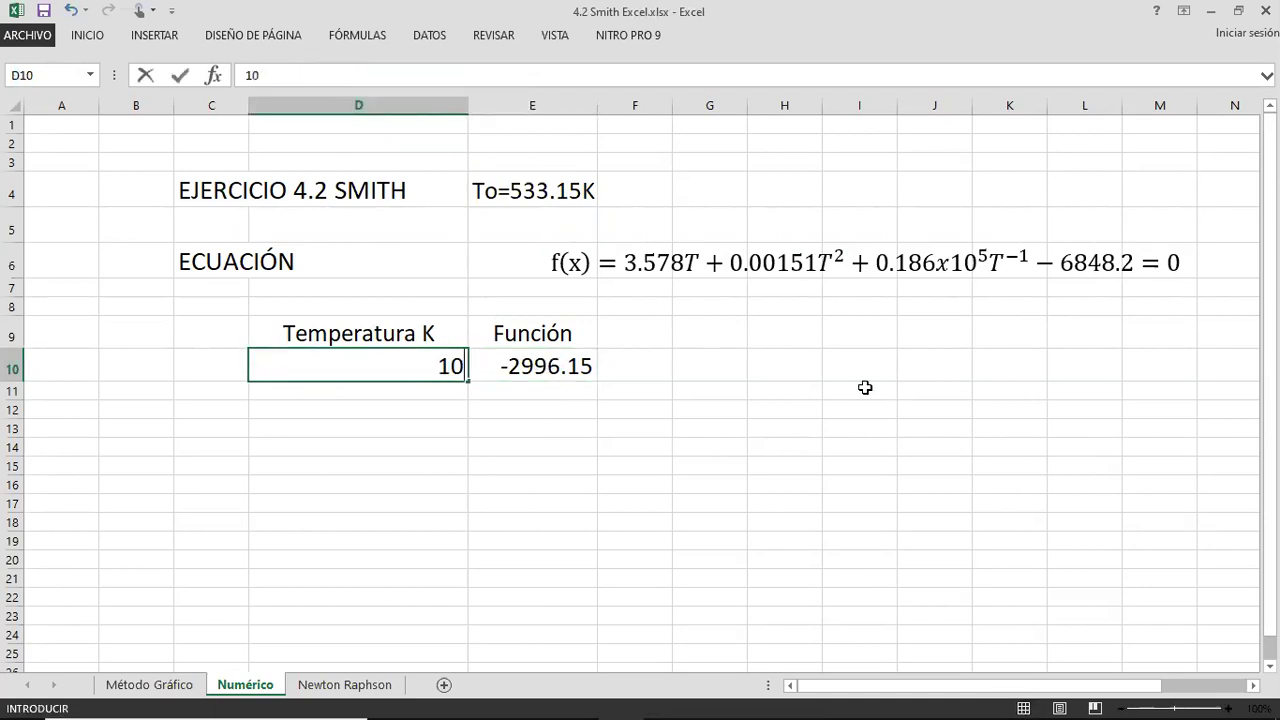
text(00)
key(Return)
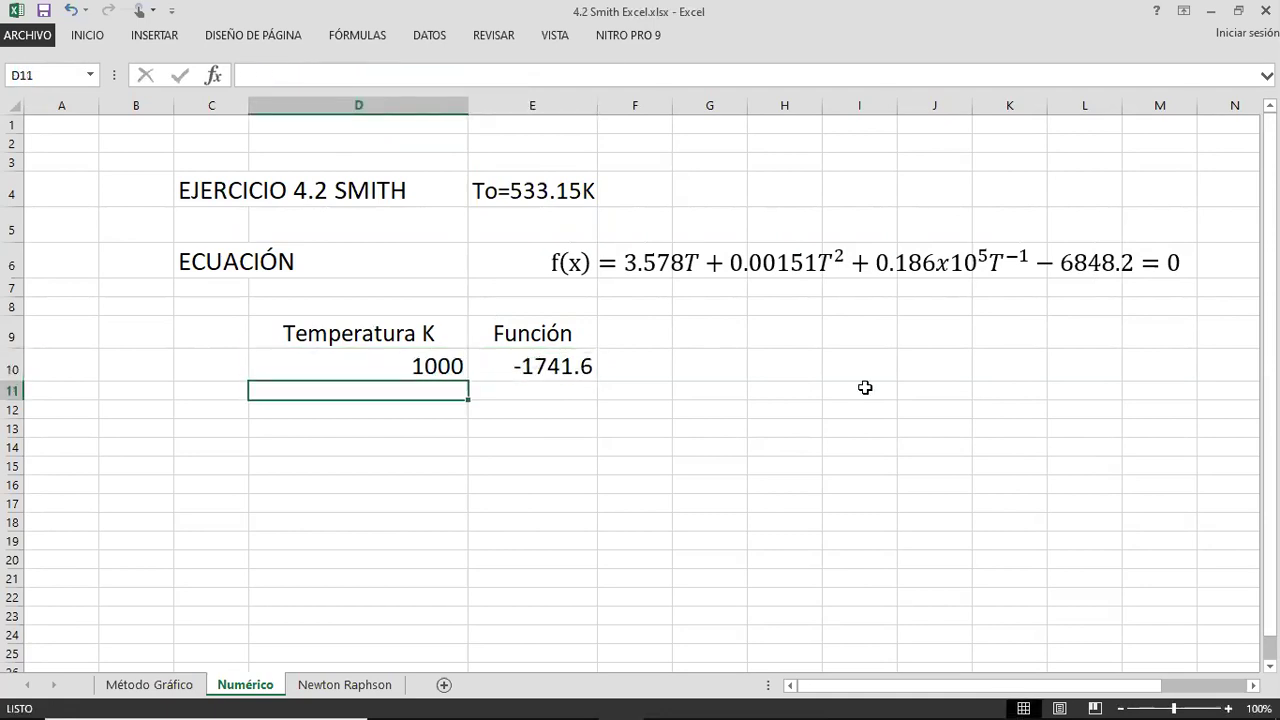
key(Up)
key(Right)
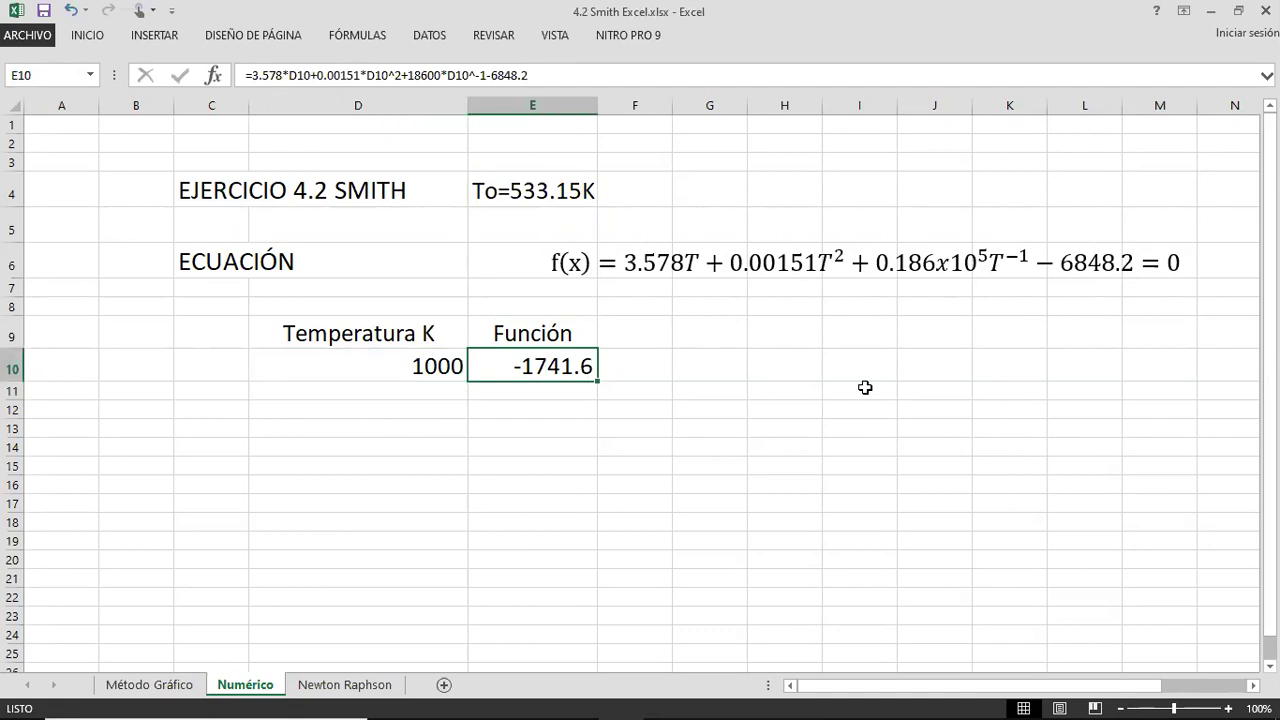
Try a temperature of 1100 in cell D10 and check the function value in E10
key(Left)
key(Right)
key(Left)
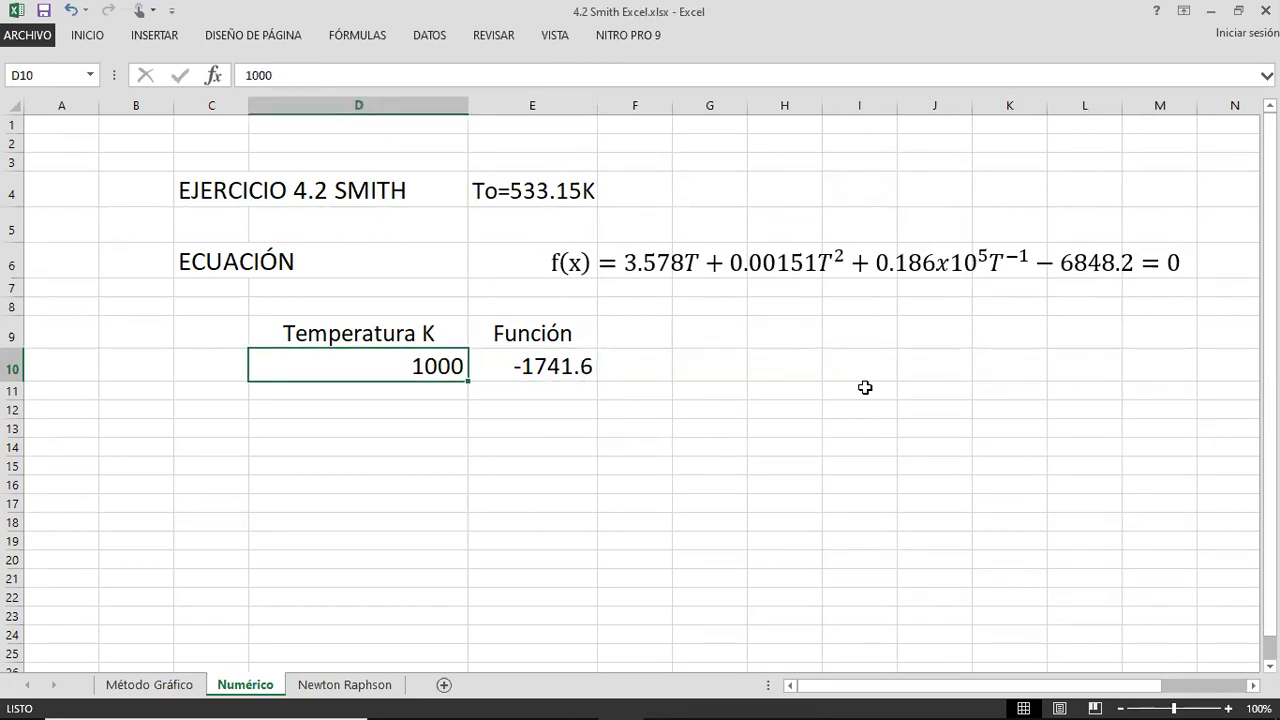
text(1100)
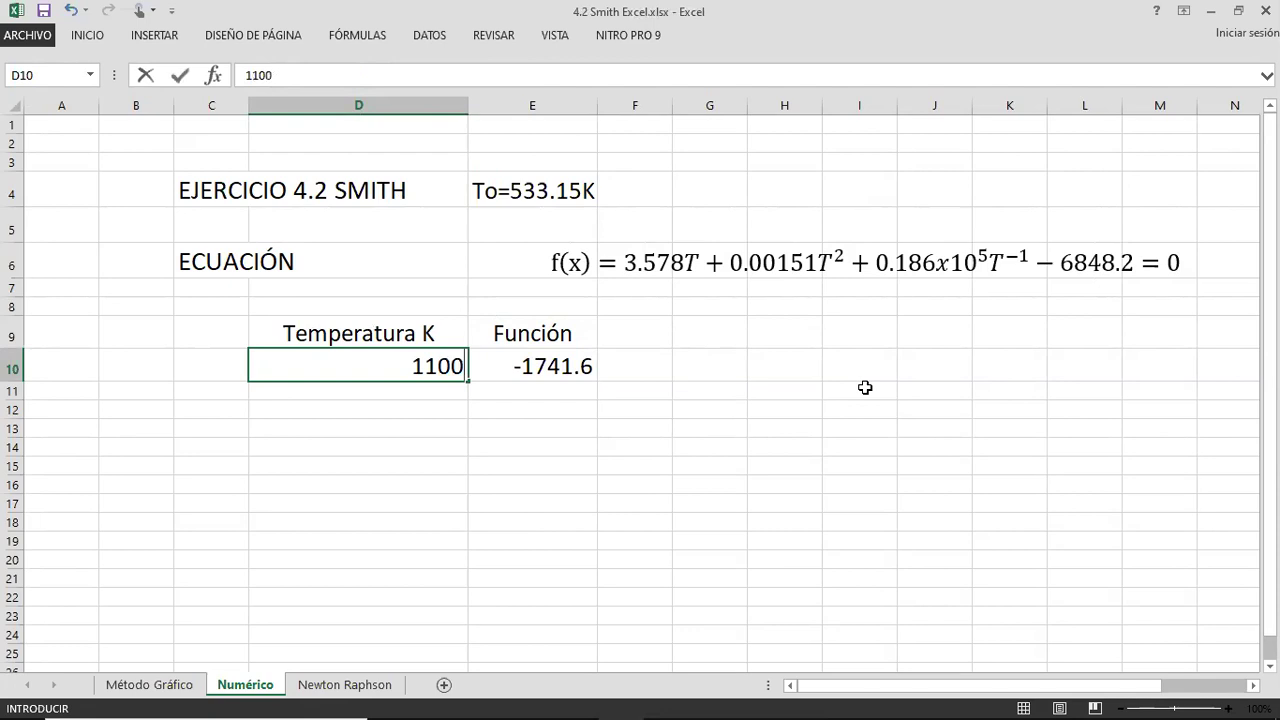
key(Return)
key(Up)
key(Right)
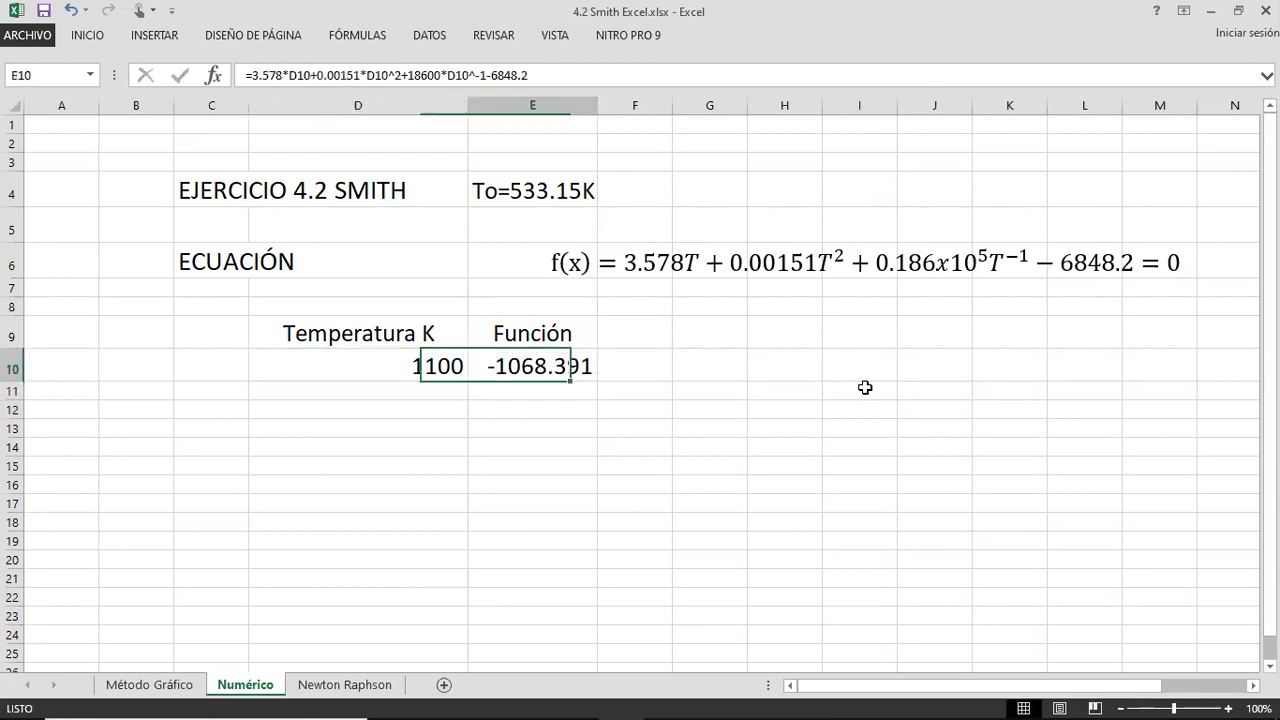
Try a temperature of 1400 in cell D10 and compare it with the function value in E10
key(Left)
key(Right)
key(Left)
key(Right)
key(Left)
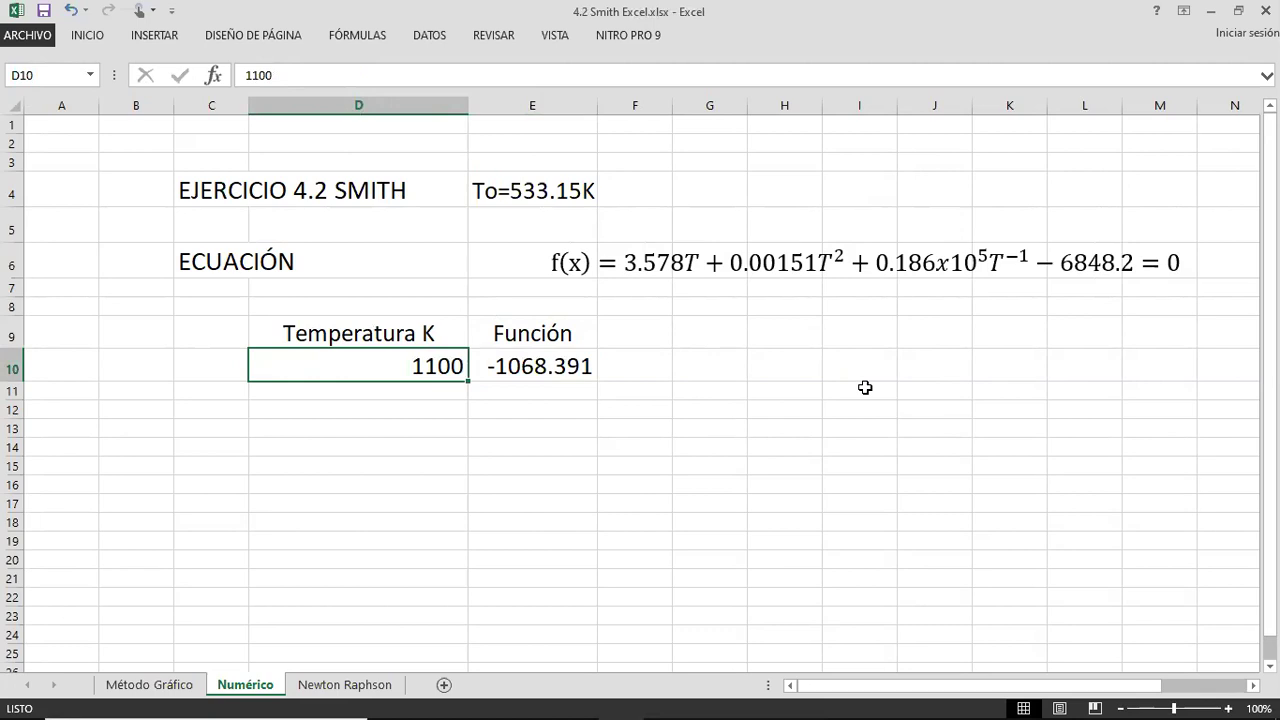
text(1400)
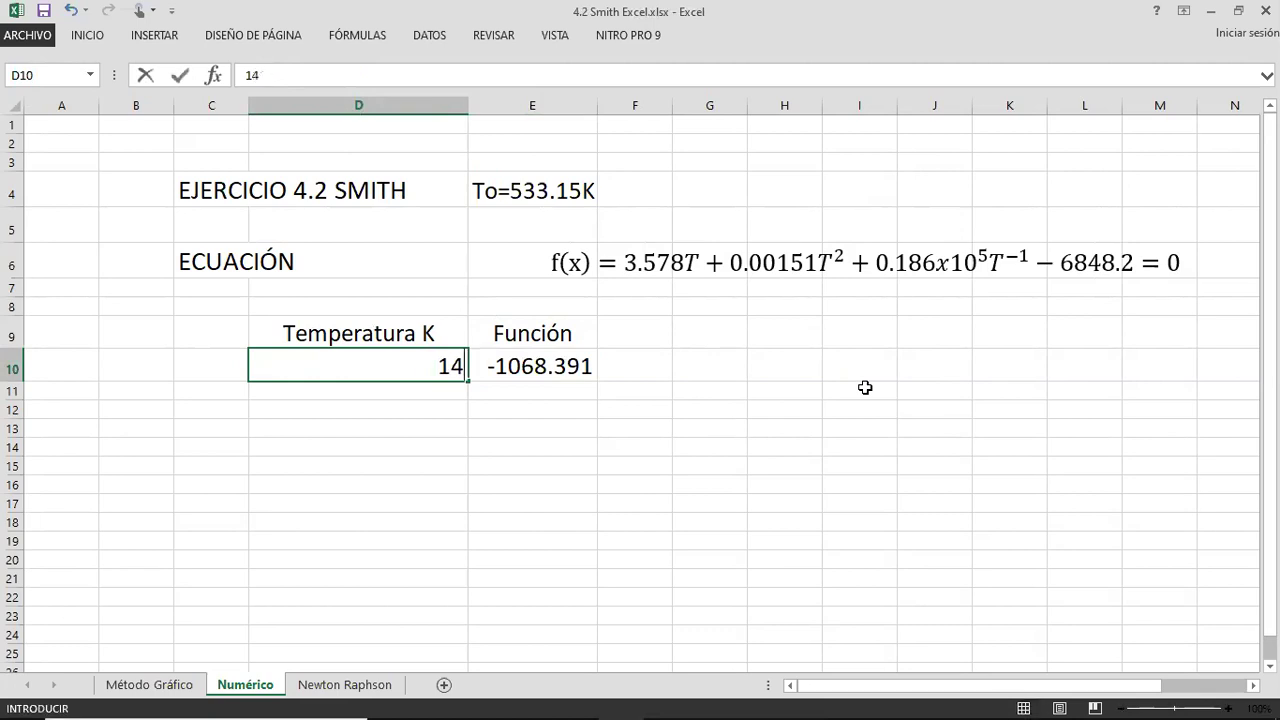
key(Return)
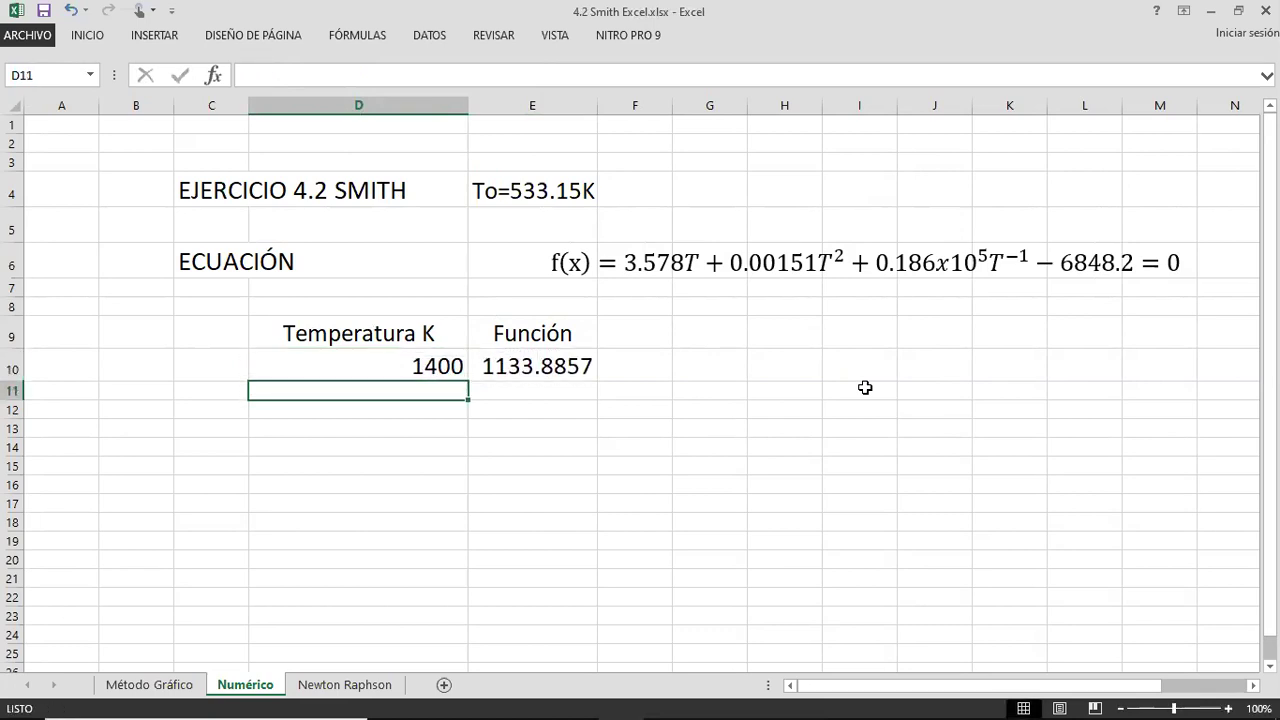
key(Up)
key(Right)
key(Left)
key(Right)
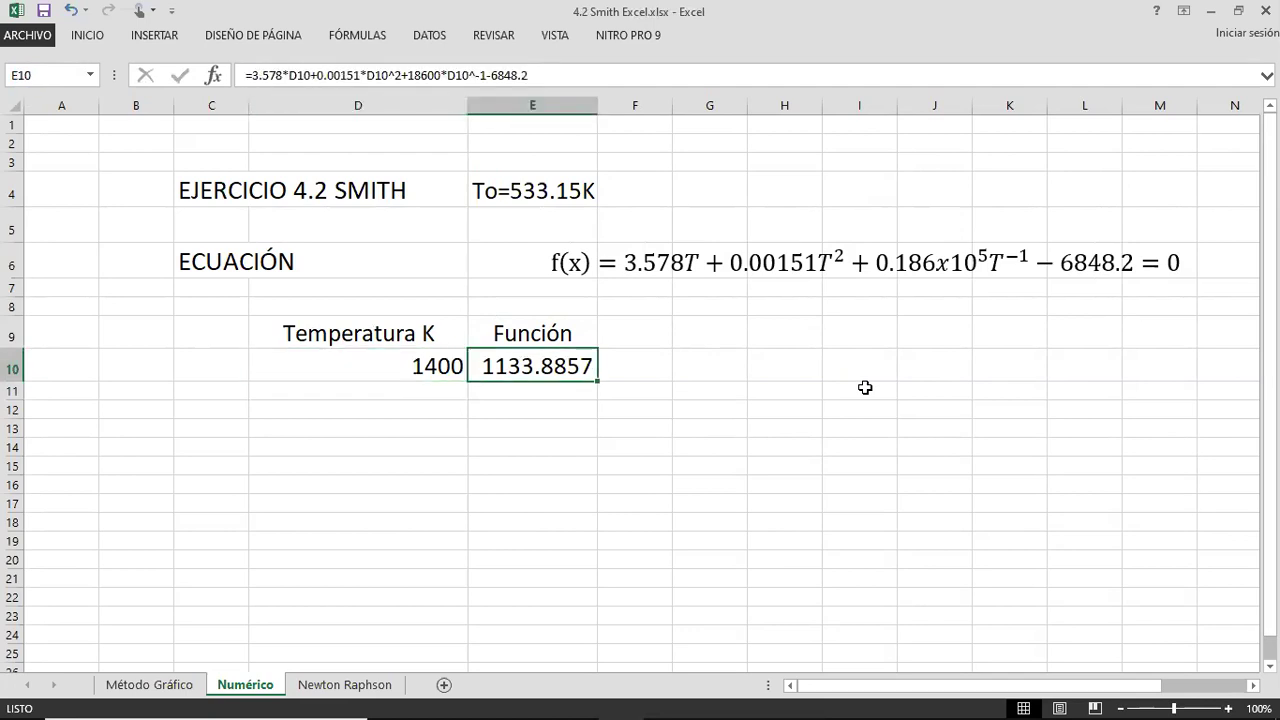
Set the temperature in cell D10 to 1300 and check the function value in E10
key(Left)
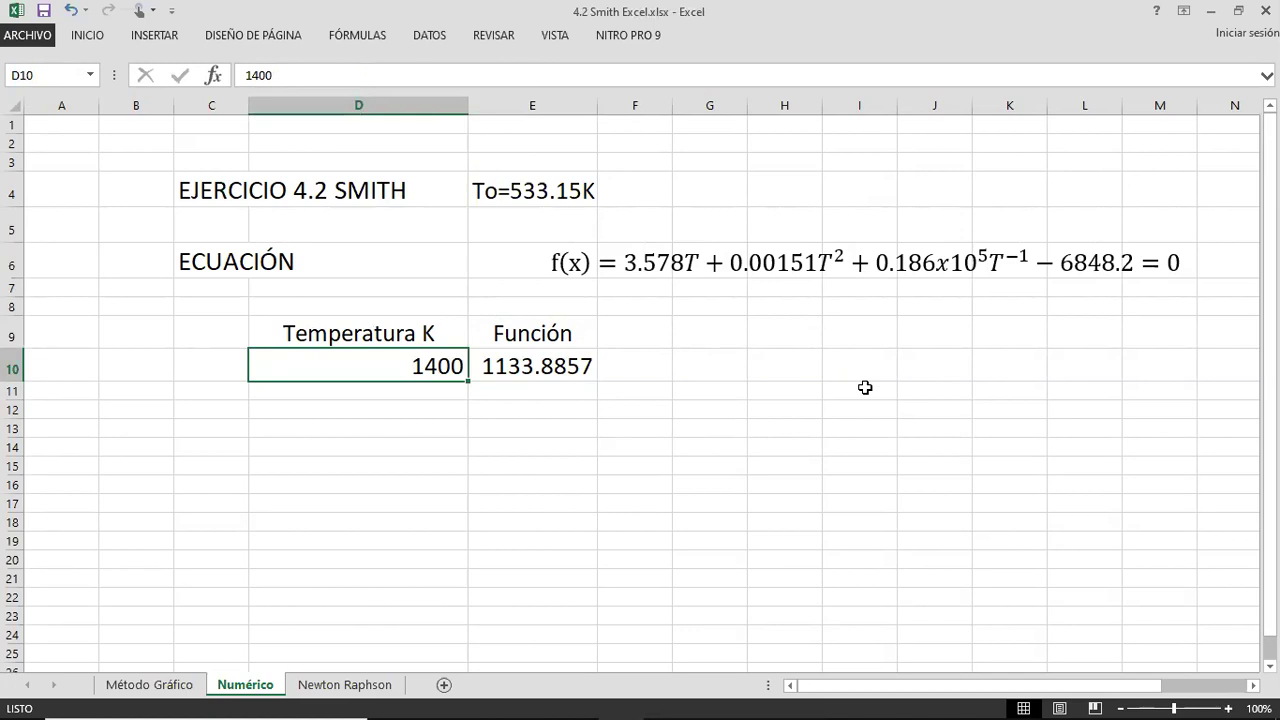
text(133)
key(BackSpace)
text(00)
key(Return)
key(Up)
key(Right)
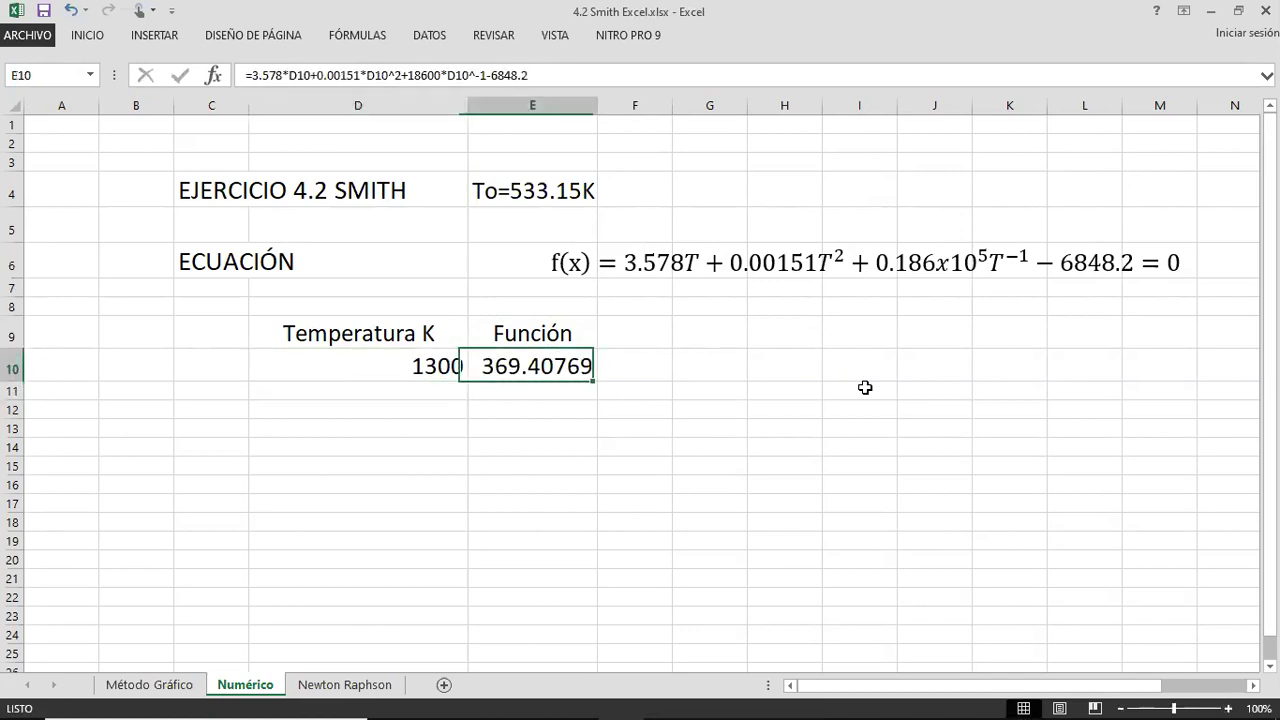
Set the temperature in cell D10 to 1200 and compare it with the function value in E10
key(Left)
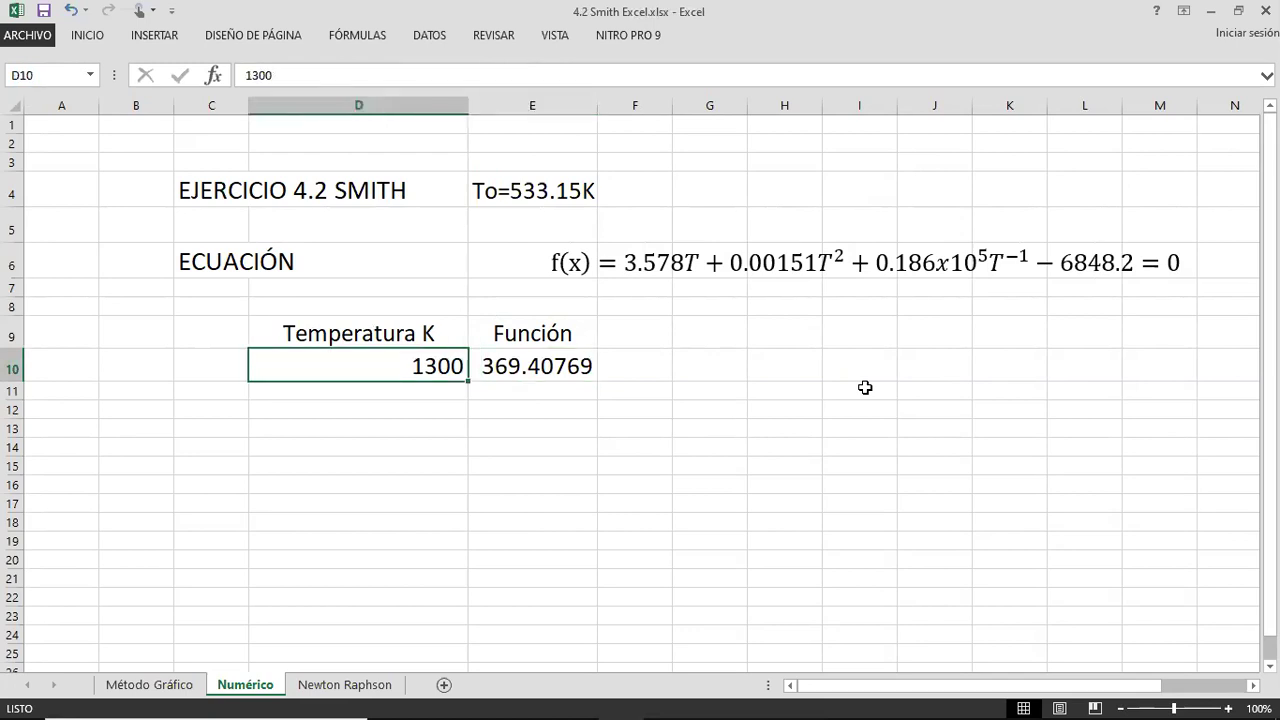
text(1200)
key(Return)
key(Up)
key(Right)
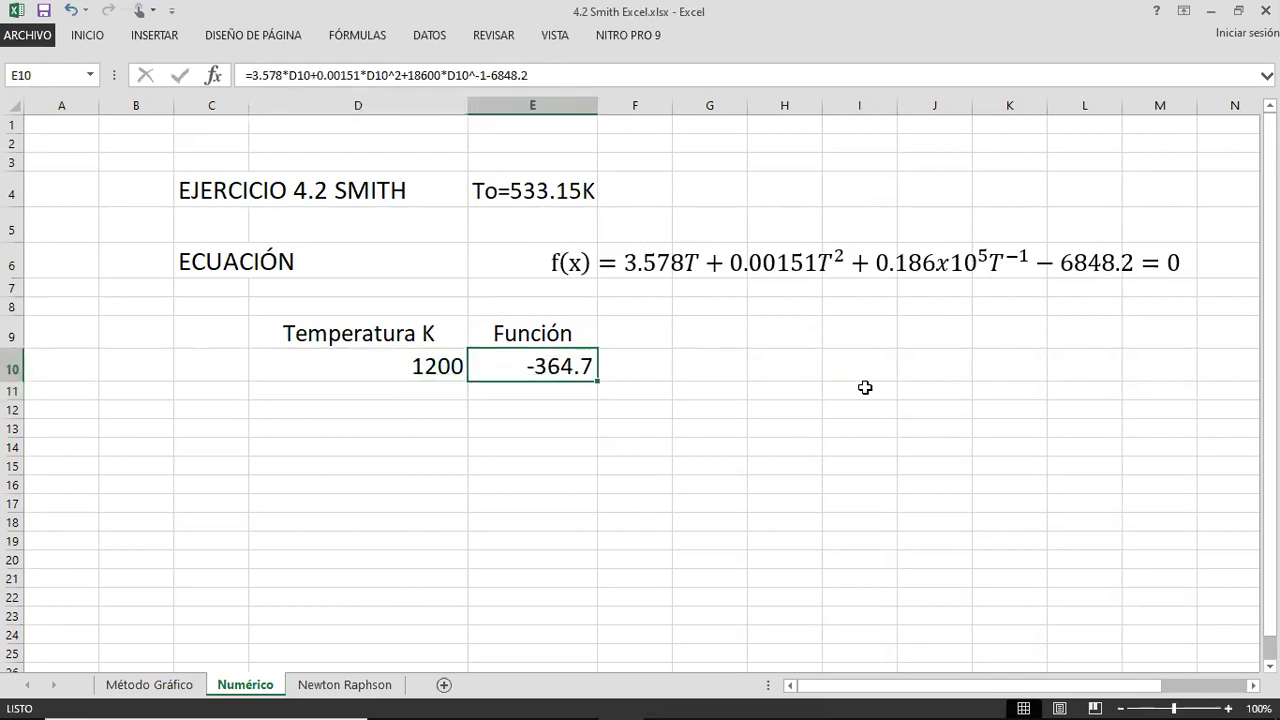
key(Left)
key(Right)
key(Left)
key(Right)
key(Left)
key(Right)
key(Left)
key(Right)
Keep the ribbon expanded and open Goal Seek for the function cell E10, placing its dialog beside the table
double_click(94, 42)
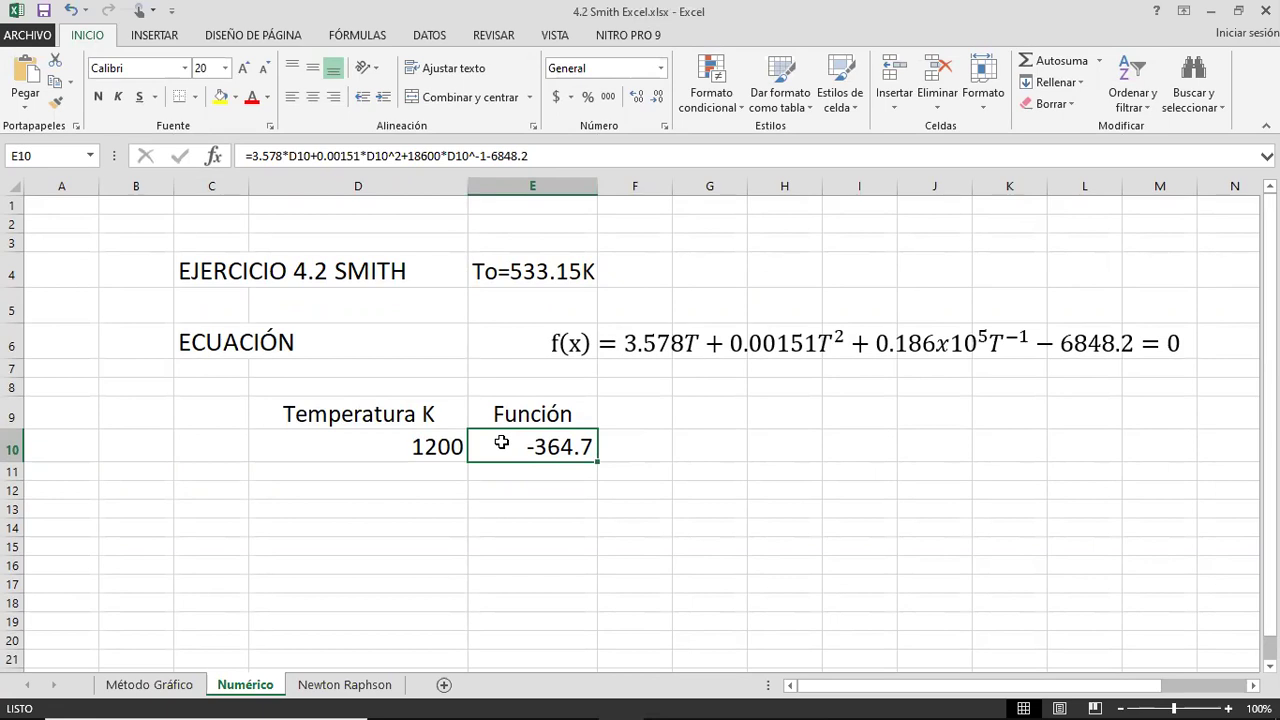
click(395, 449)
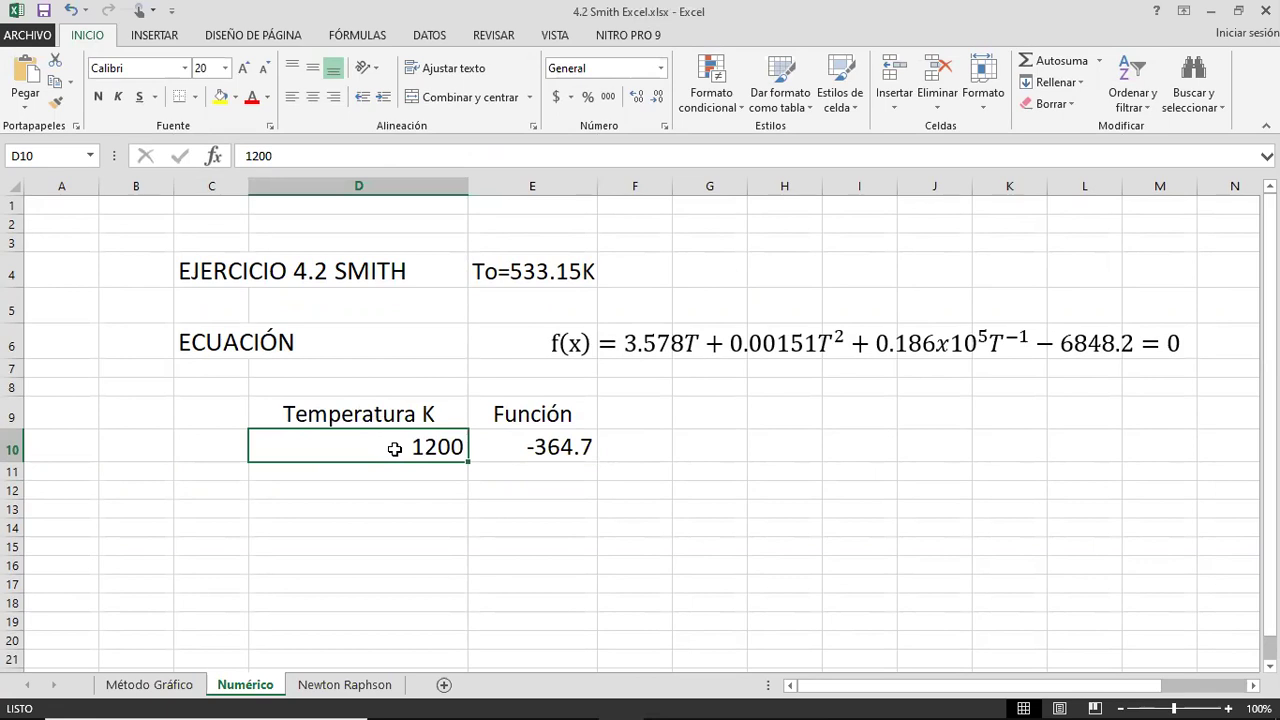
key(Right)
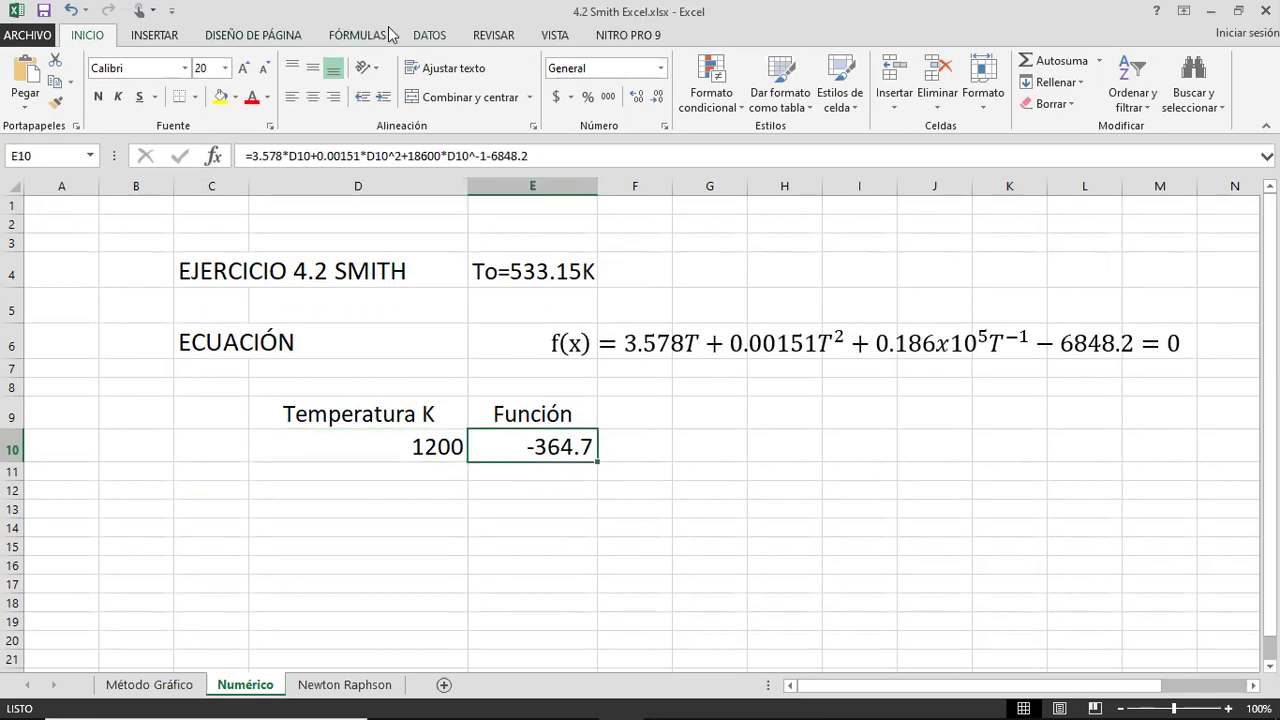
scroll(389, 35, down, 4)
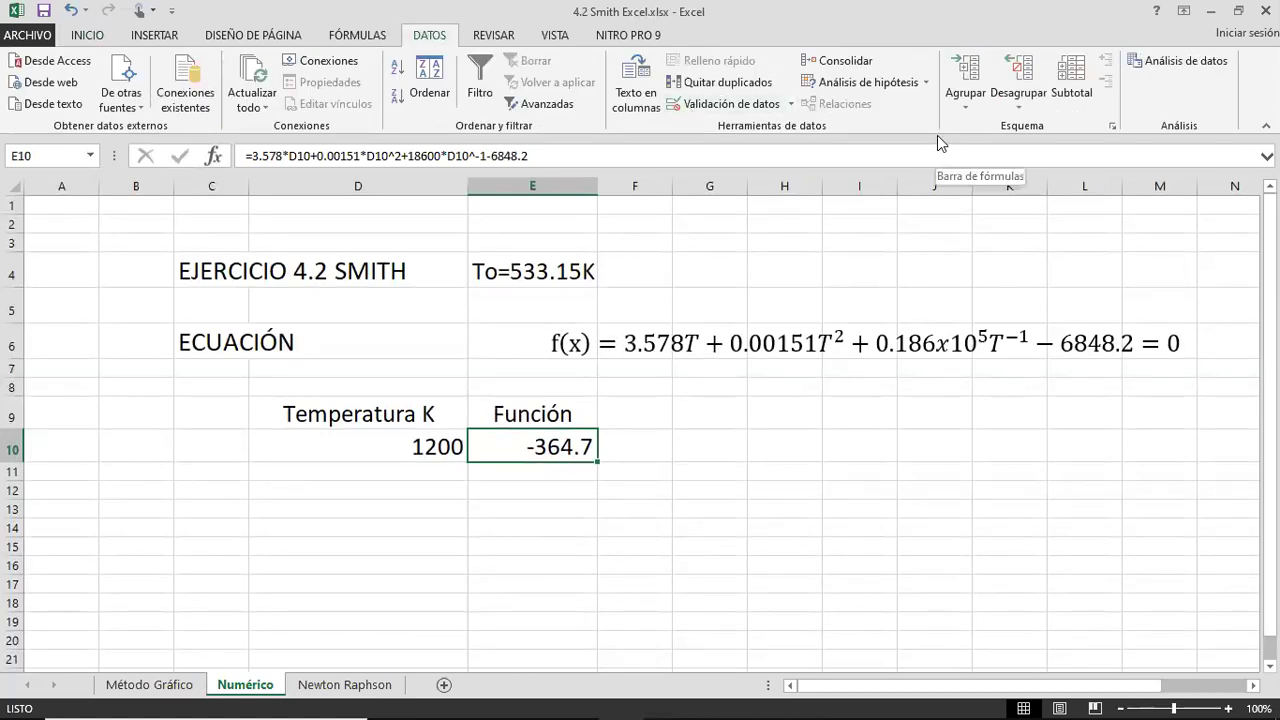
click(924, 84)
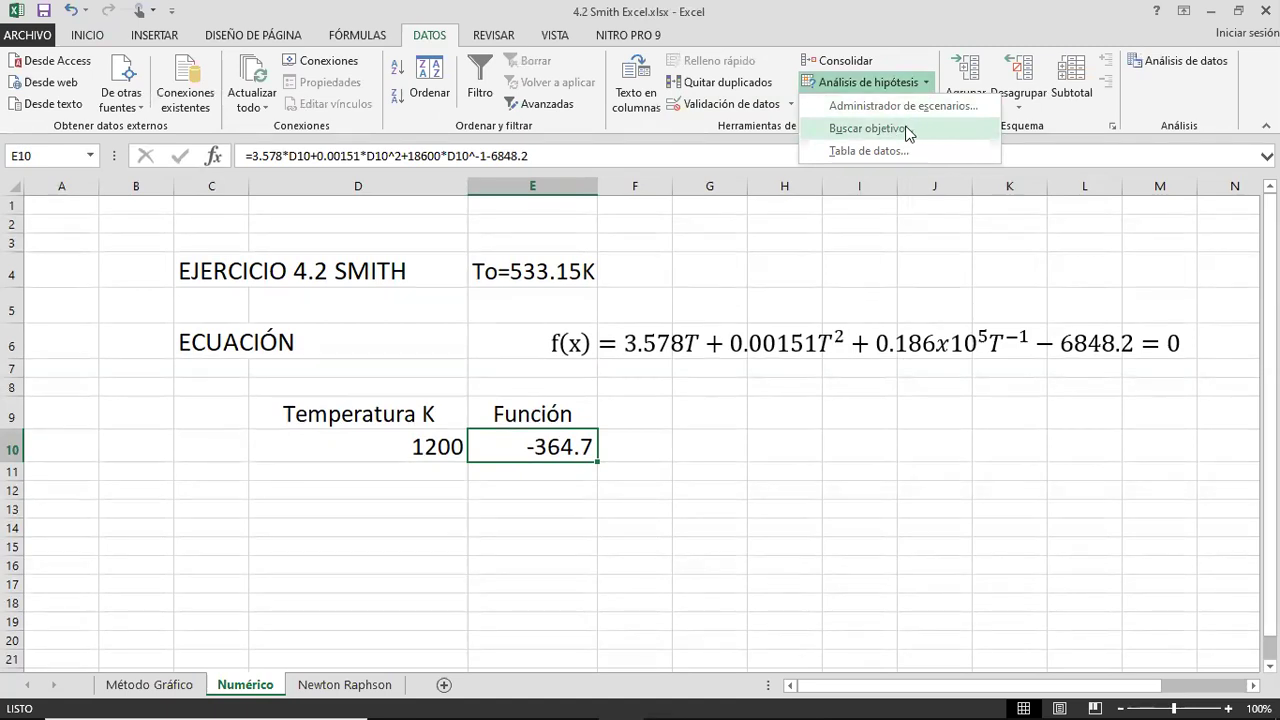
click(907, 130)
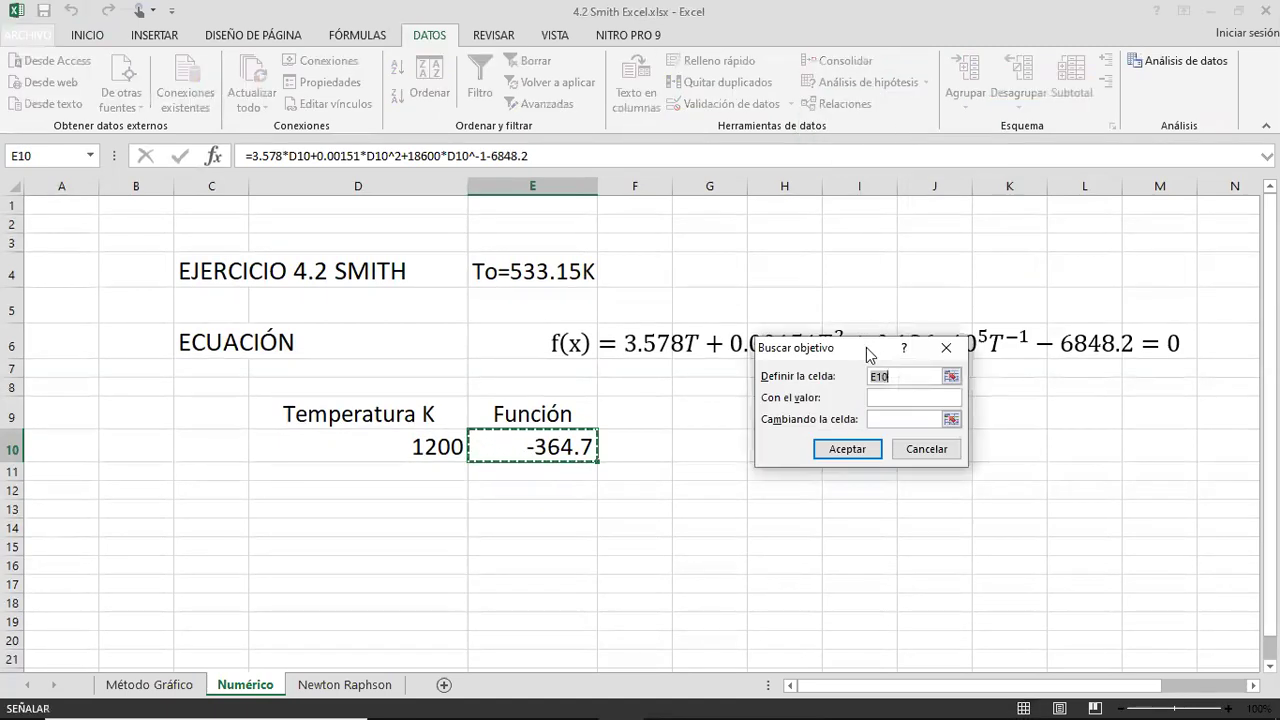
drag(859, 356, 788, 376)
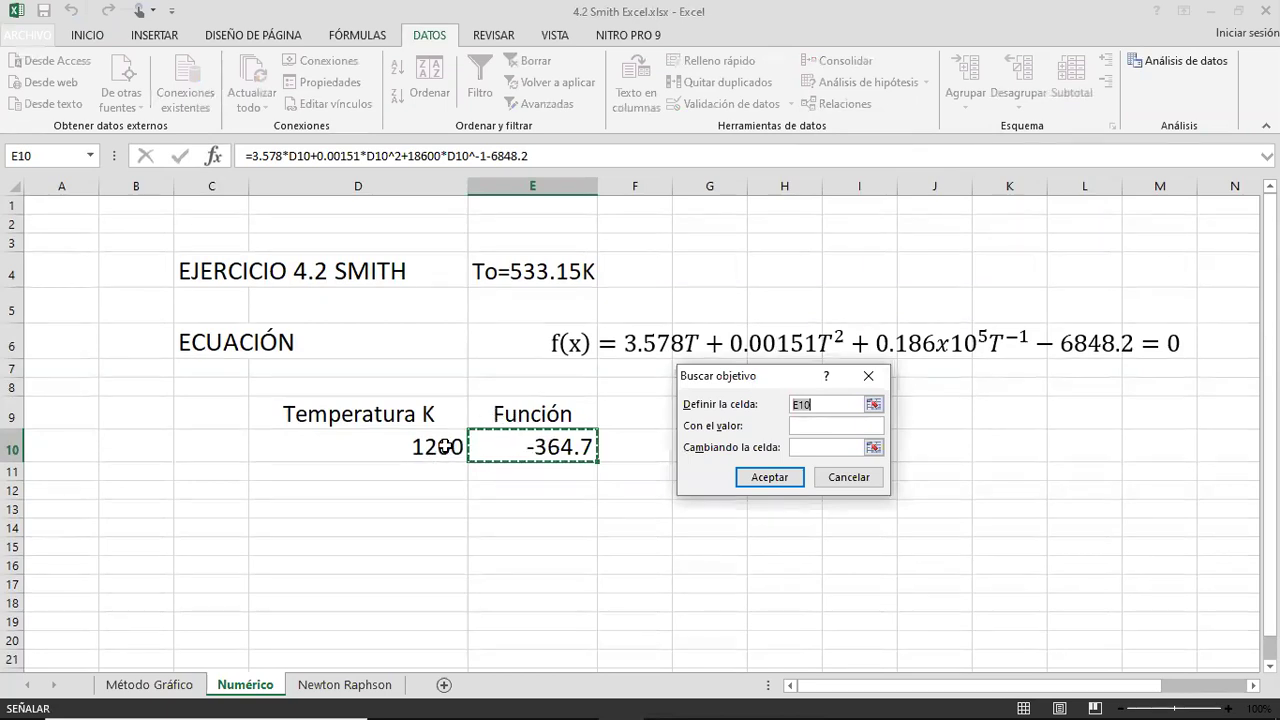
Replace the goal seek's cell to define with the reference $E$10 by picking the function cell
click(828, 424)
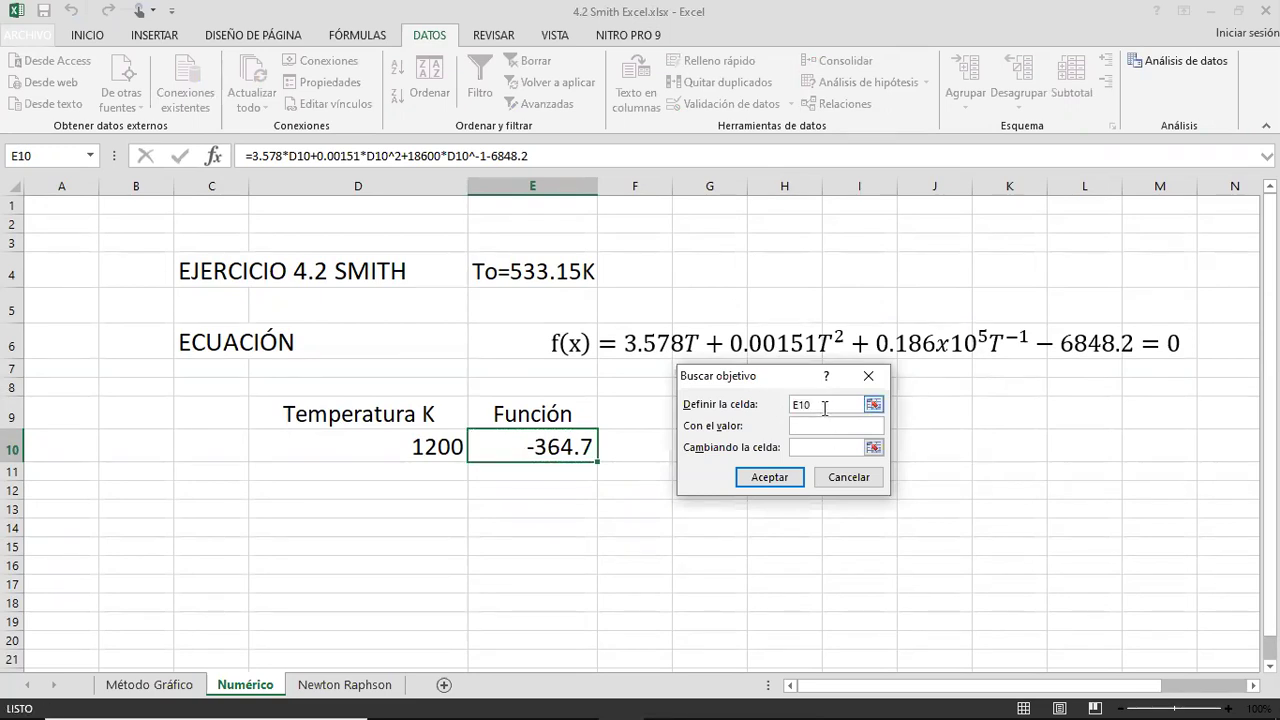
click(825, 405)
drag(825, 405, 780, 405)
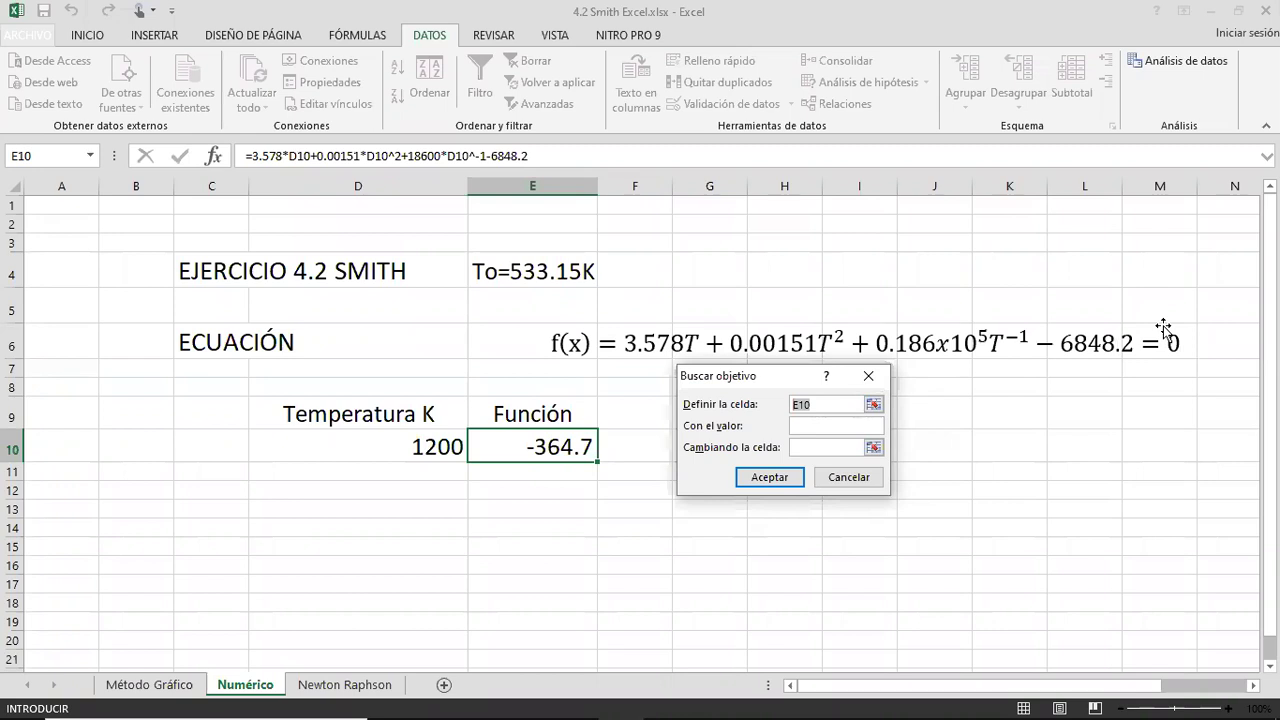
click(825, 404)
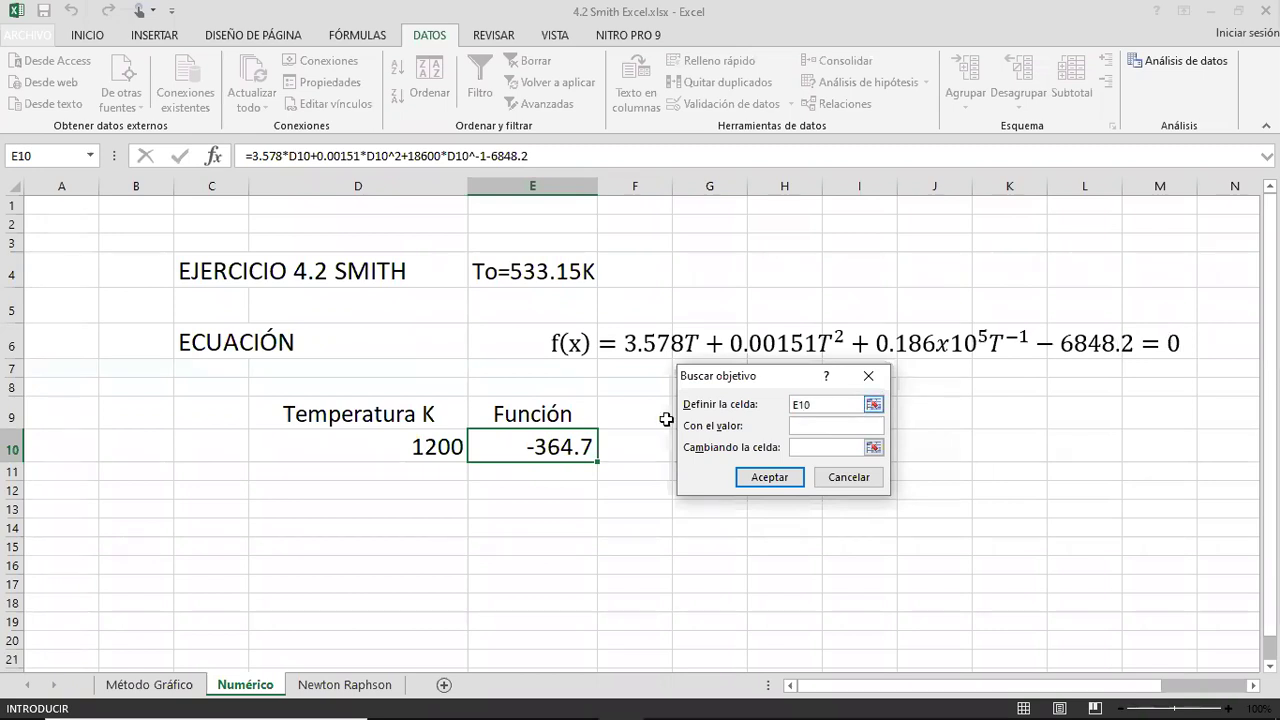
click(540, 446)
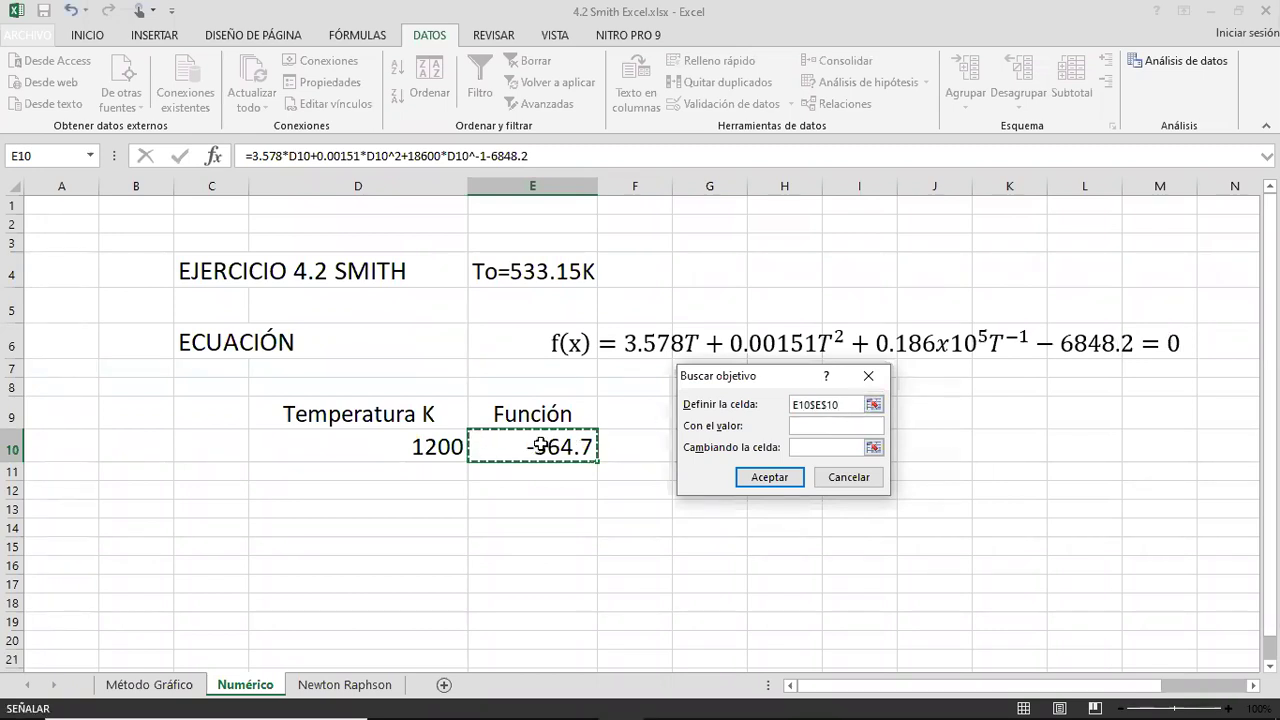
drag(832, 405, 762, 408)
key(BackSpace)
click(545, 440)
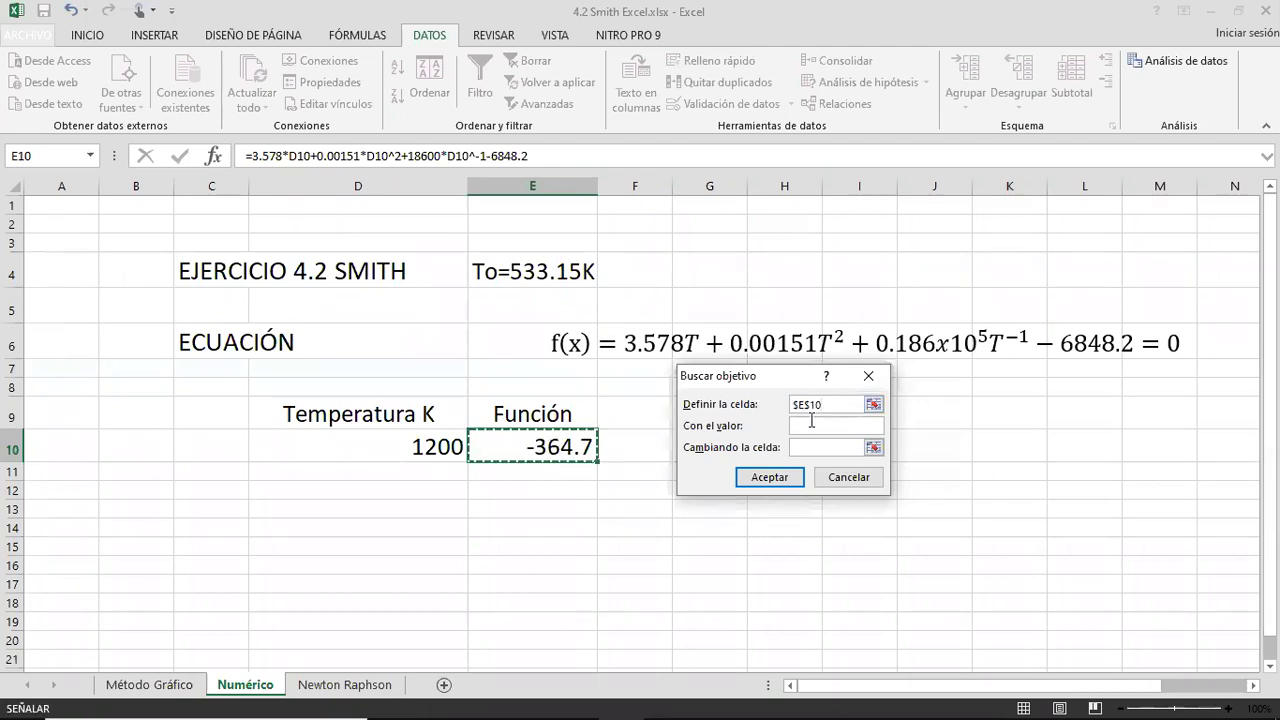
Set the goal seek's target value to 0 and choose the temperature cell $D$10 as the changing cell
click(828, 424)
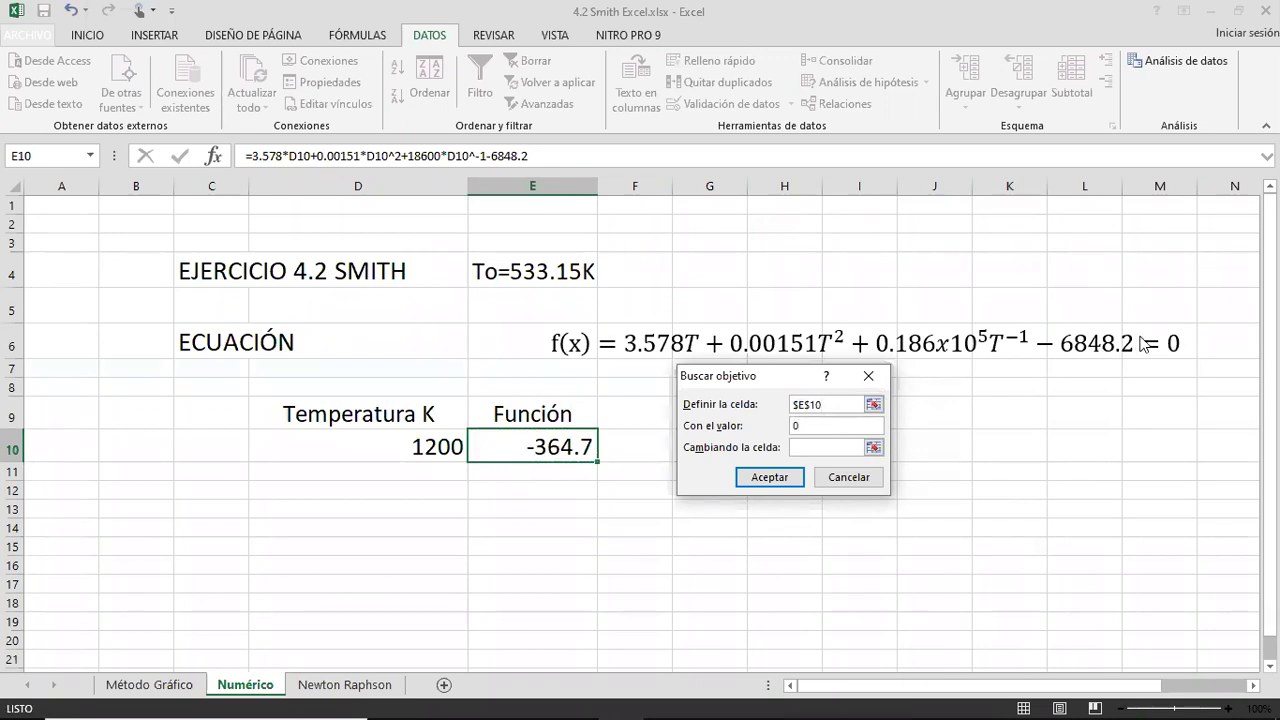
click(811, 447)
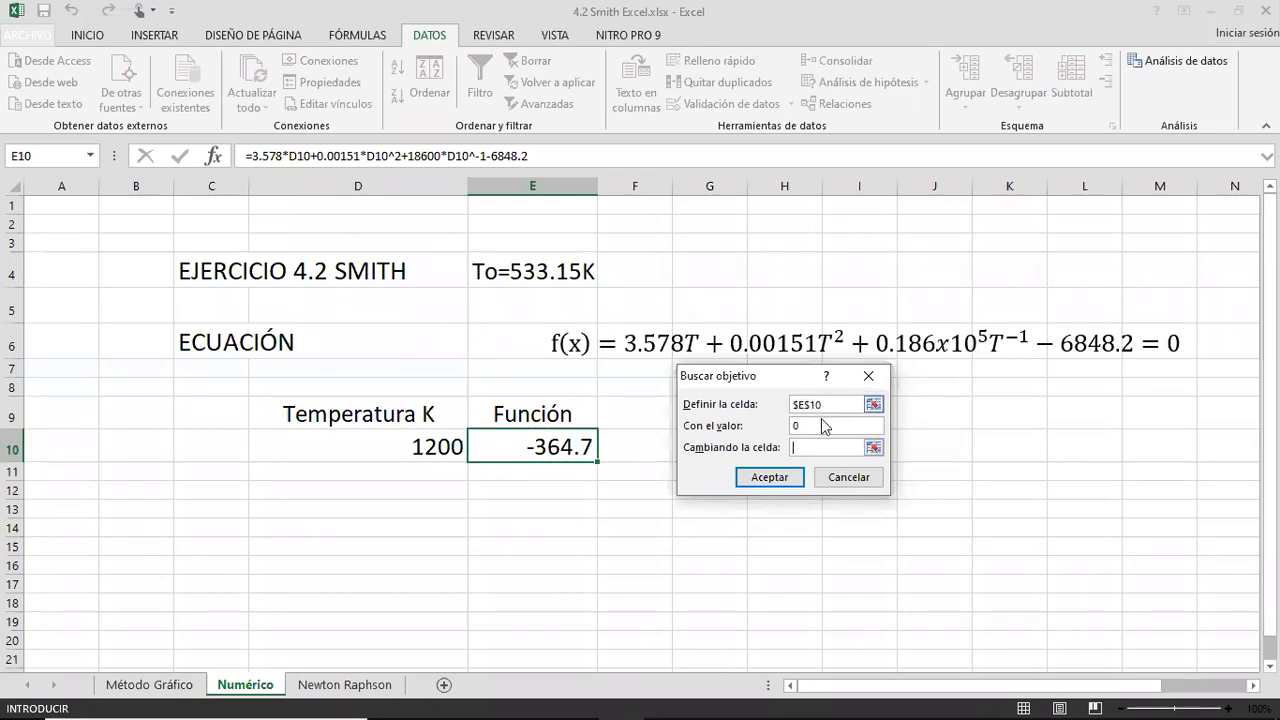
click(815, 426)
click(811, 447)
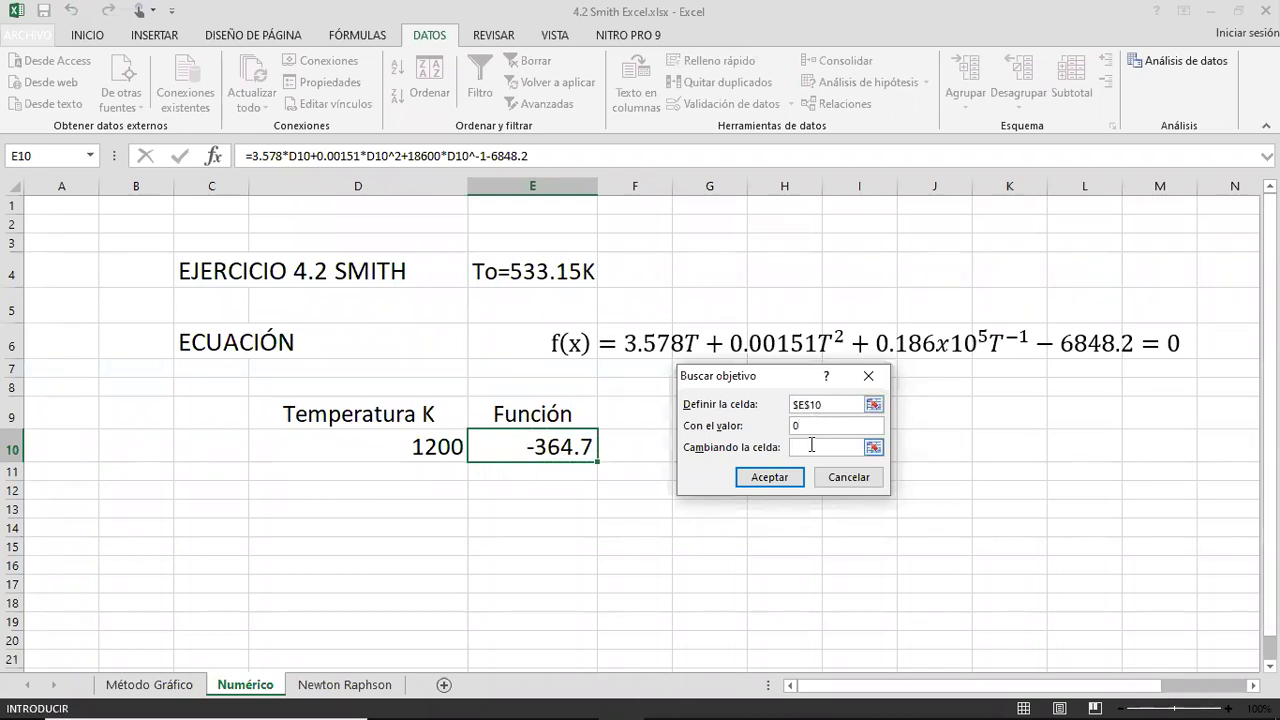
click(370, 444)
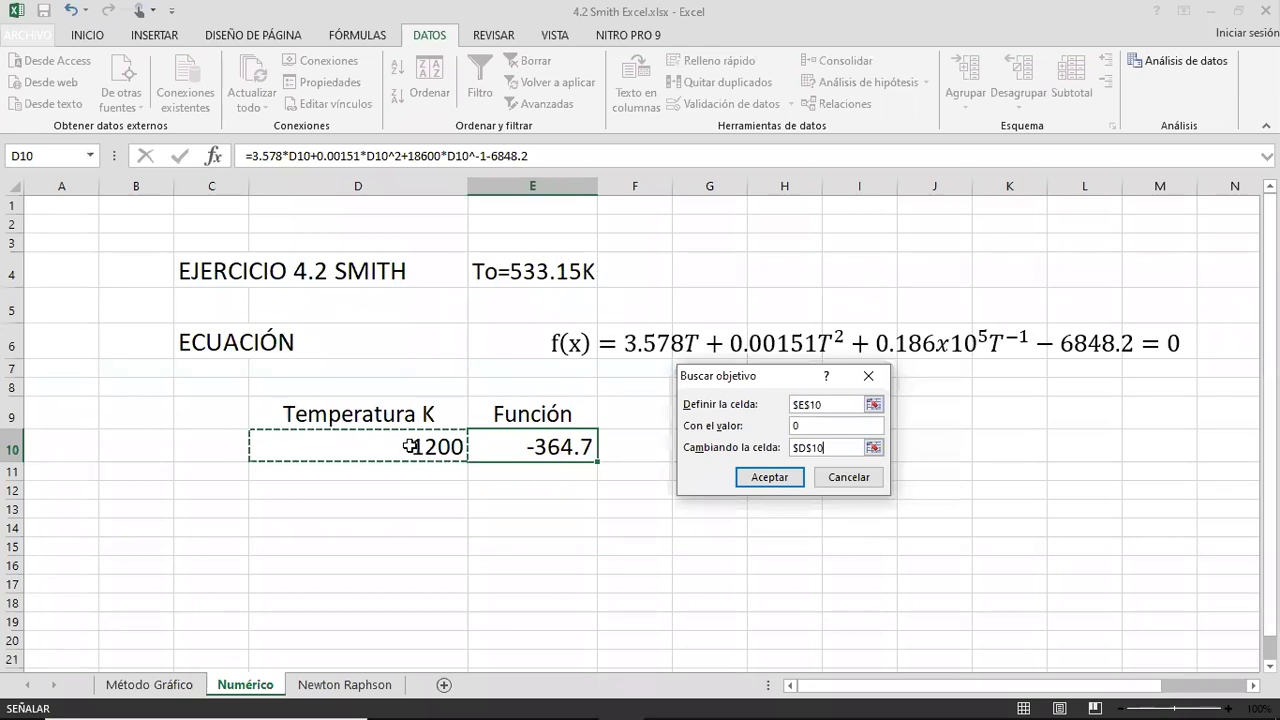
Run the goal seek and accept the solution it finds
click(764, 478)
click(769, 480)
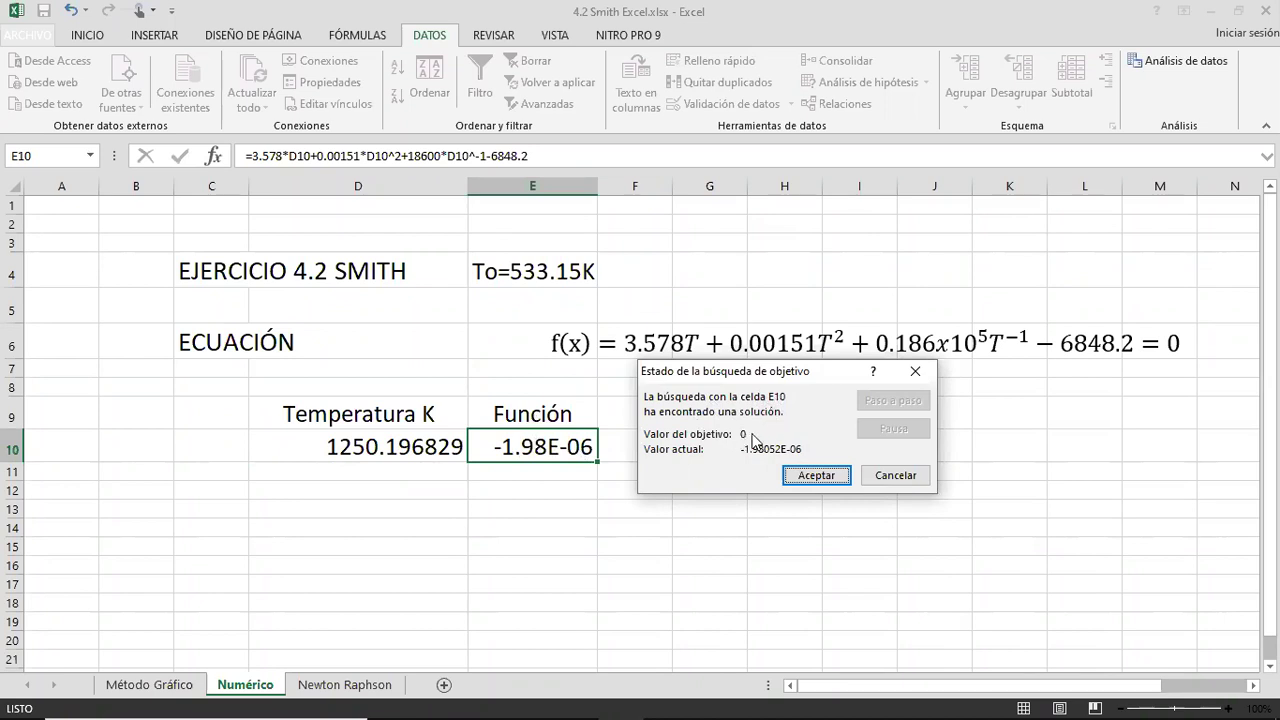
drag(772, 378, 768, 418)
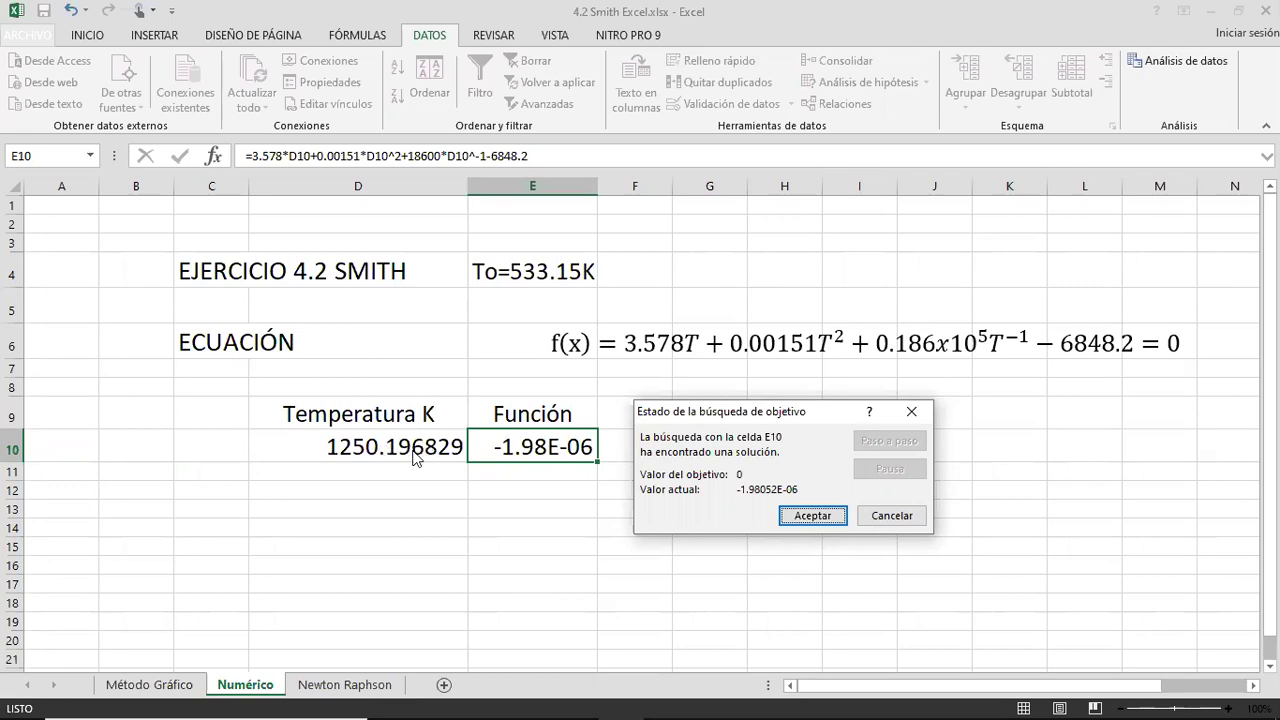
click(811, 515)
Label the result row with "R=" in cell C10 and set its font size to 20
click(415, 452)
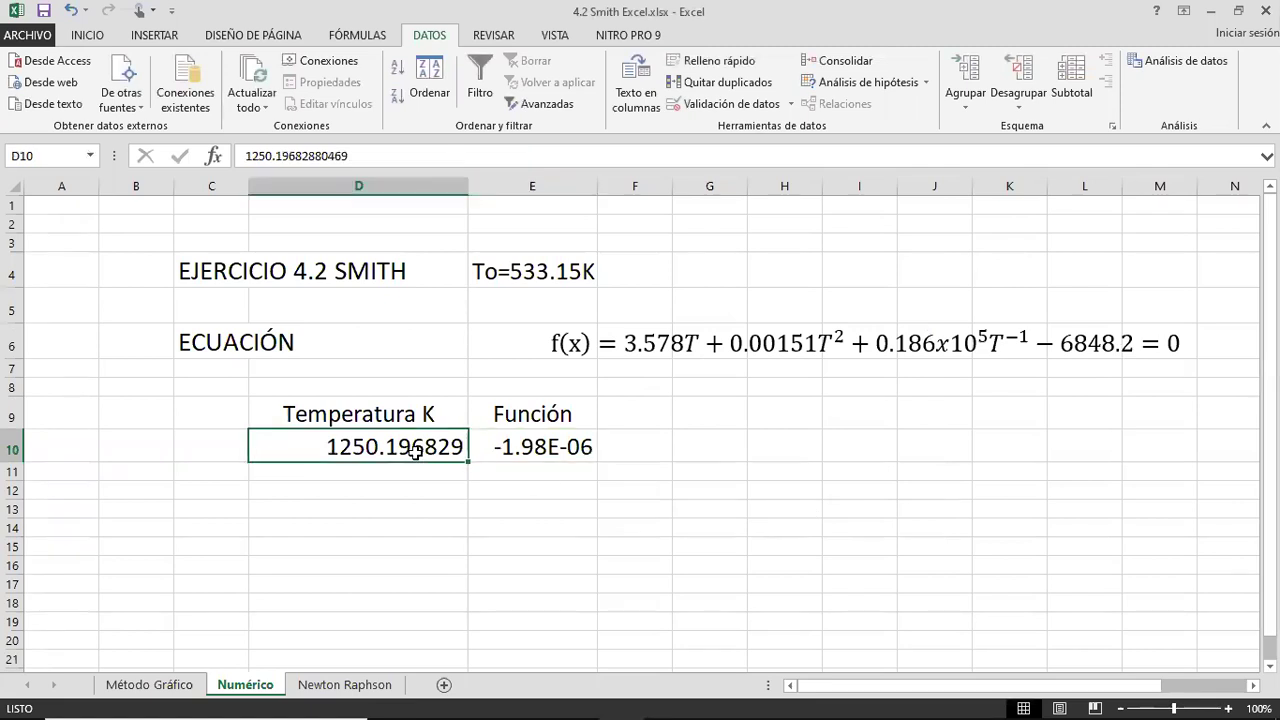
key(Left)
text(R)
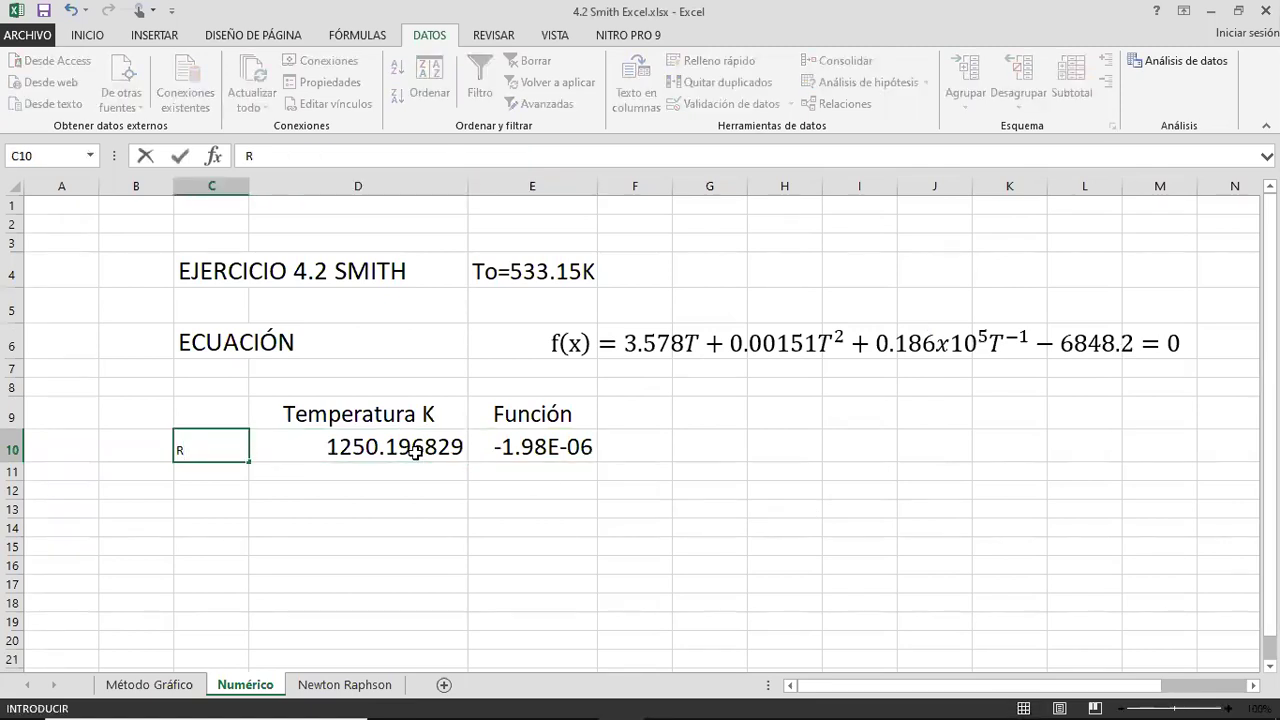
text(=)
key(Return)
key(Up)
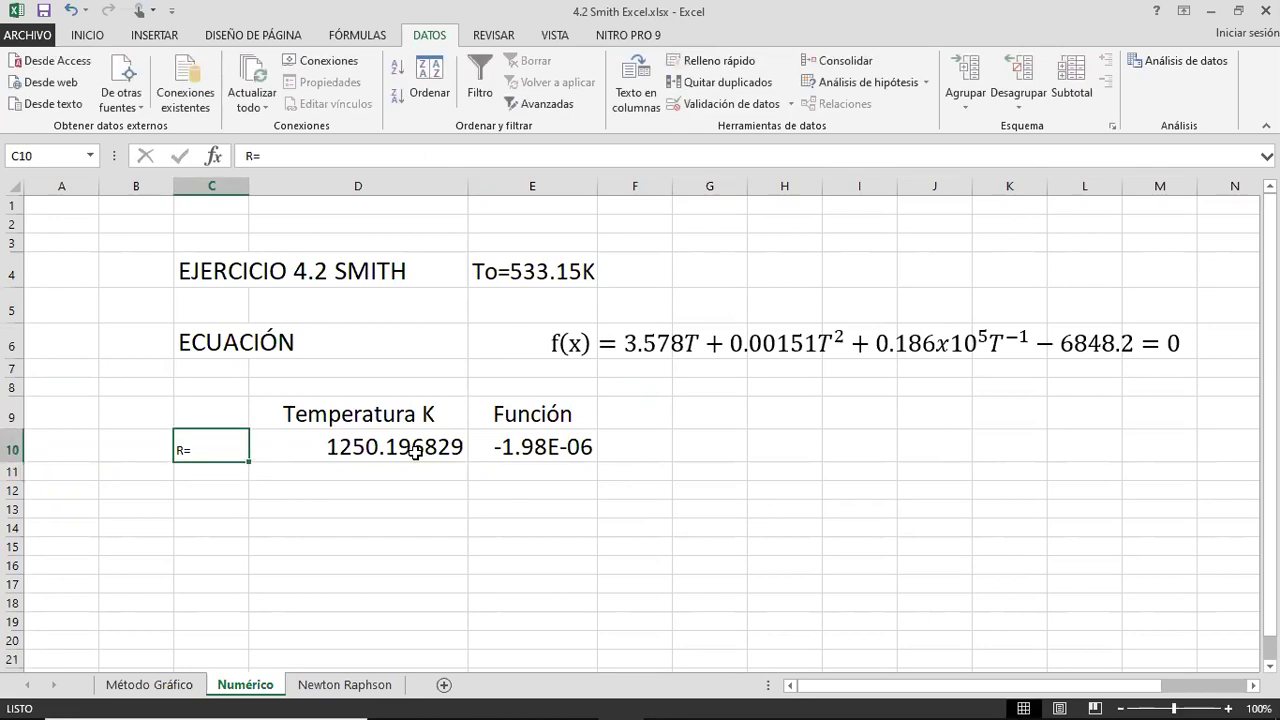
click(87, 35)
click(208, 69)
text(20)
key(Return)
Compare the temperature result in D10 with the graphical result in cell H22 of the Método Gráfico sheet
click(423, 455)
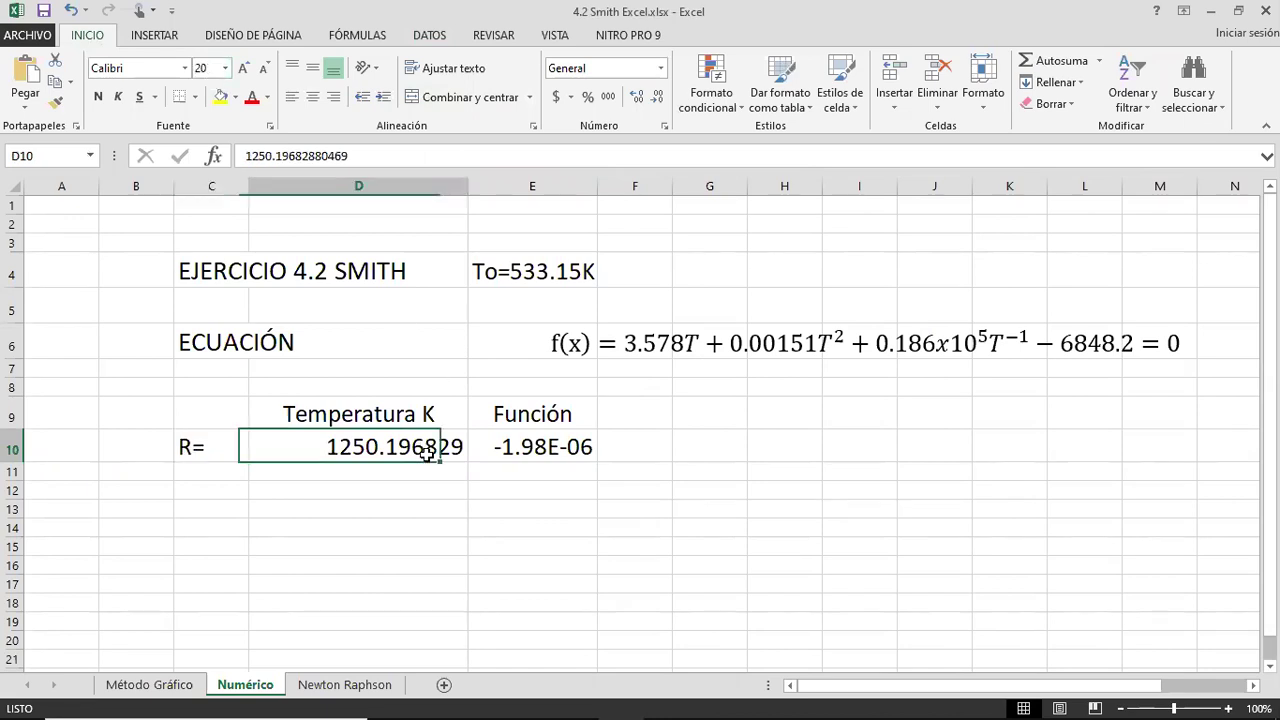
drag(514, 451, 243, 446)
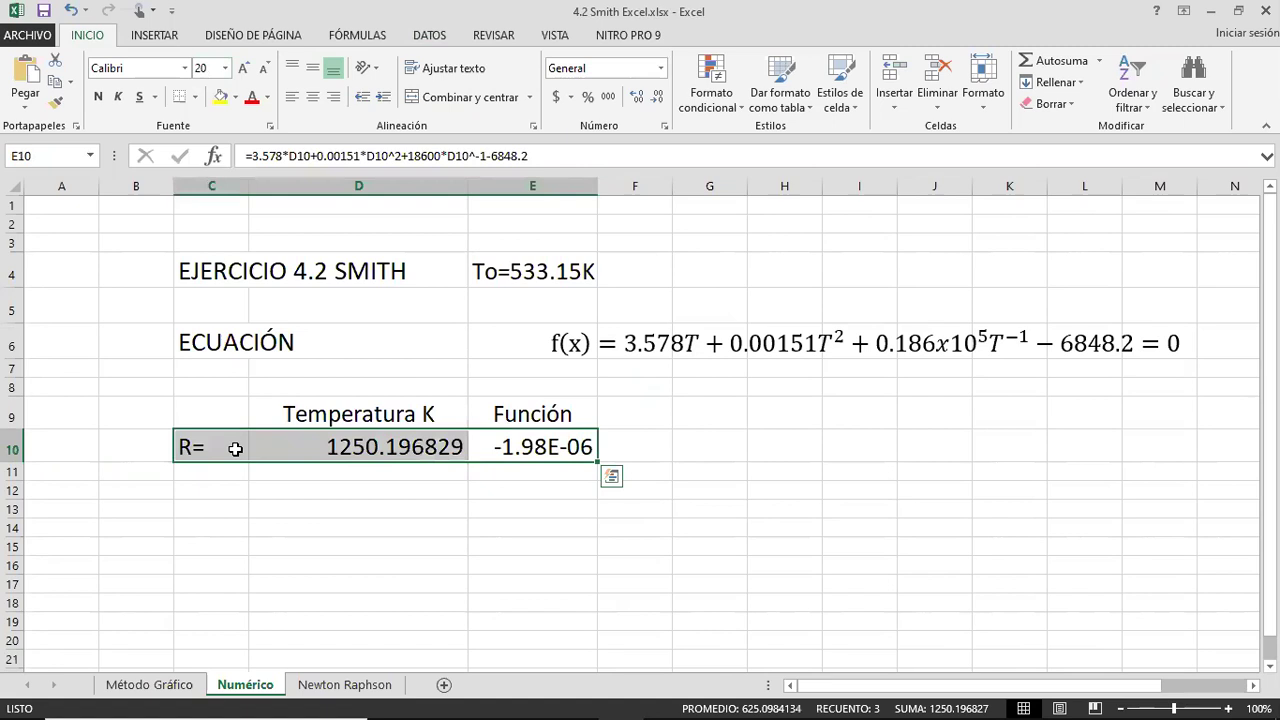
click(400, 452)
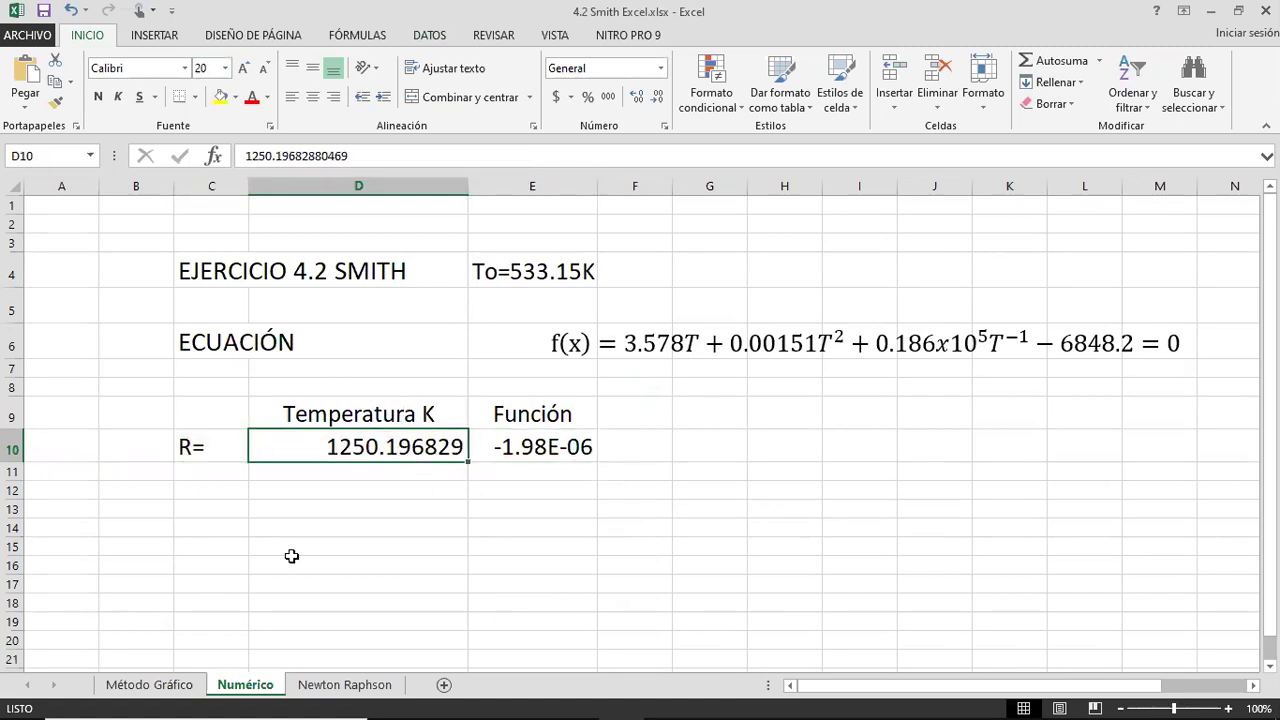
click(150, 684)
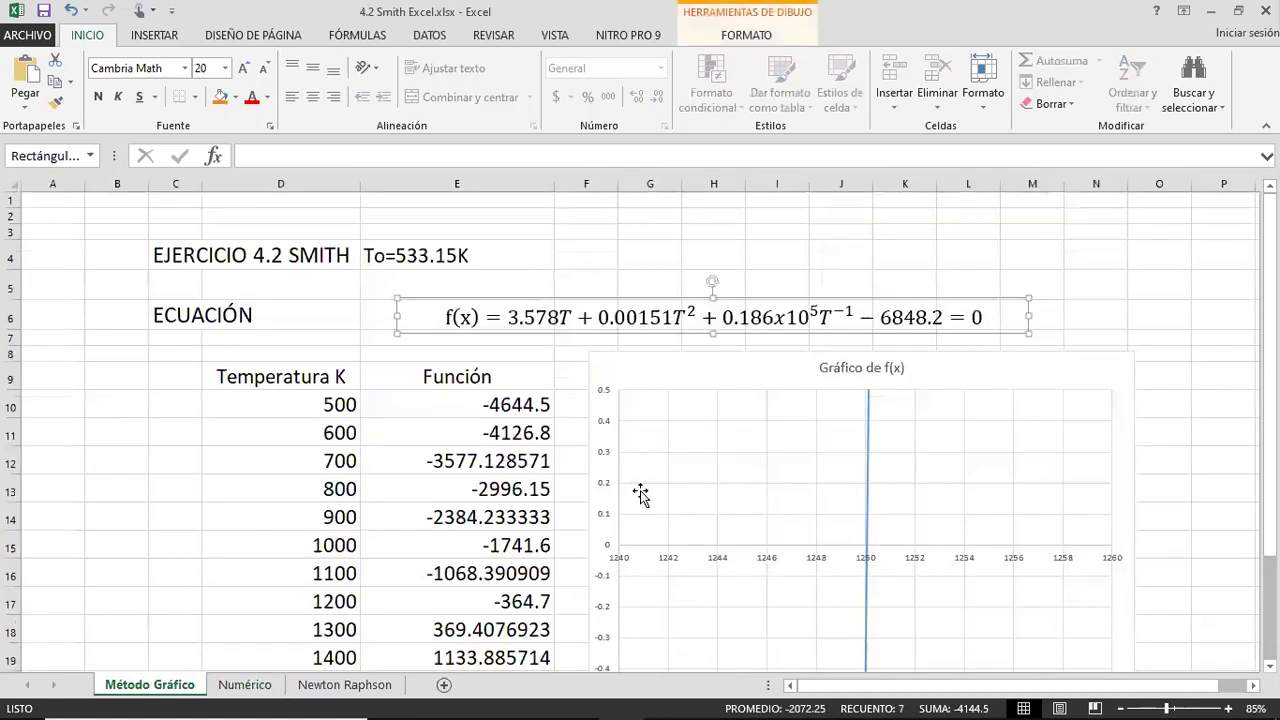
scroll(871, 551, down, 2)
click(744, 636)
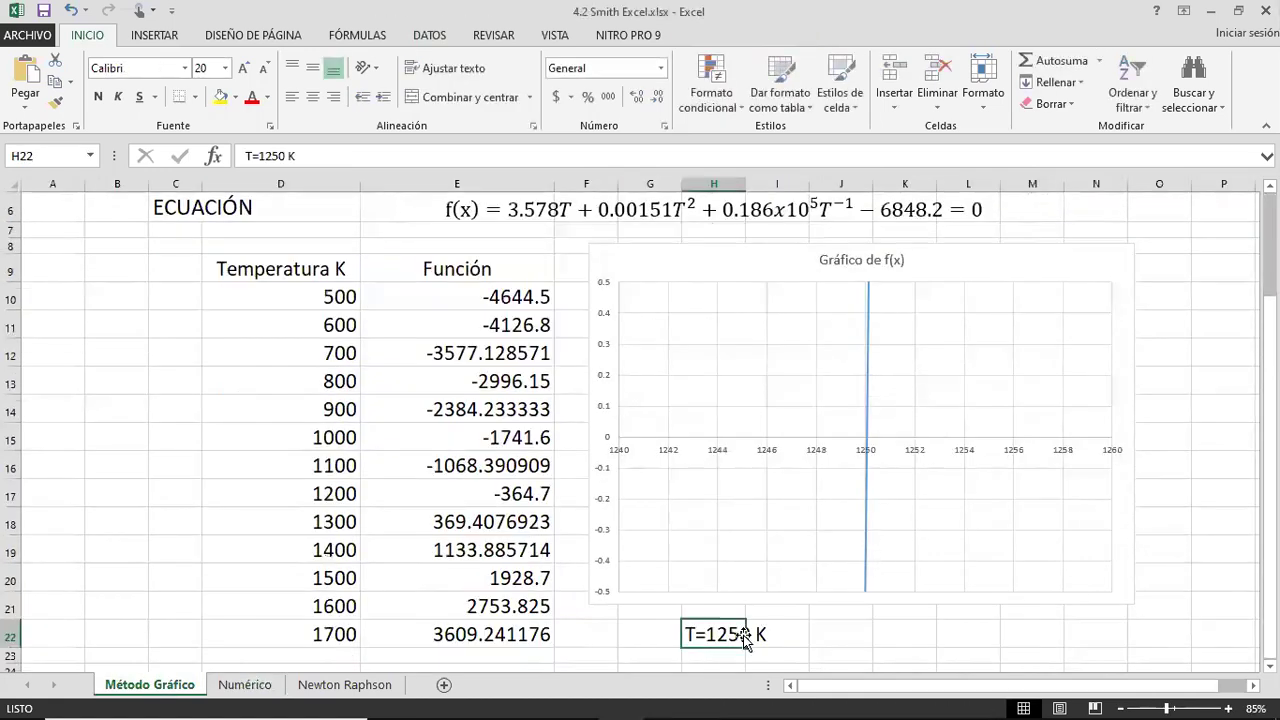
click(245, 686)
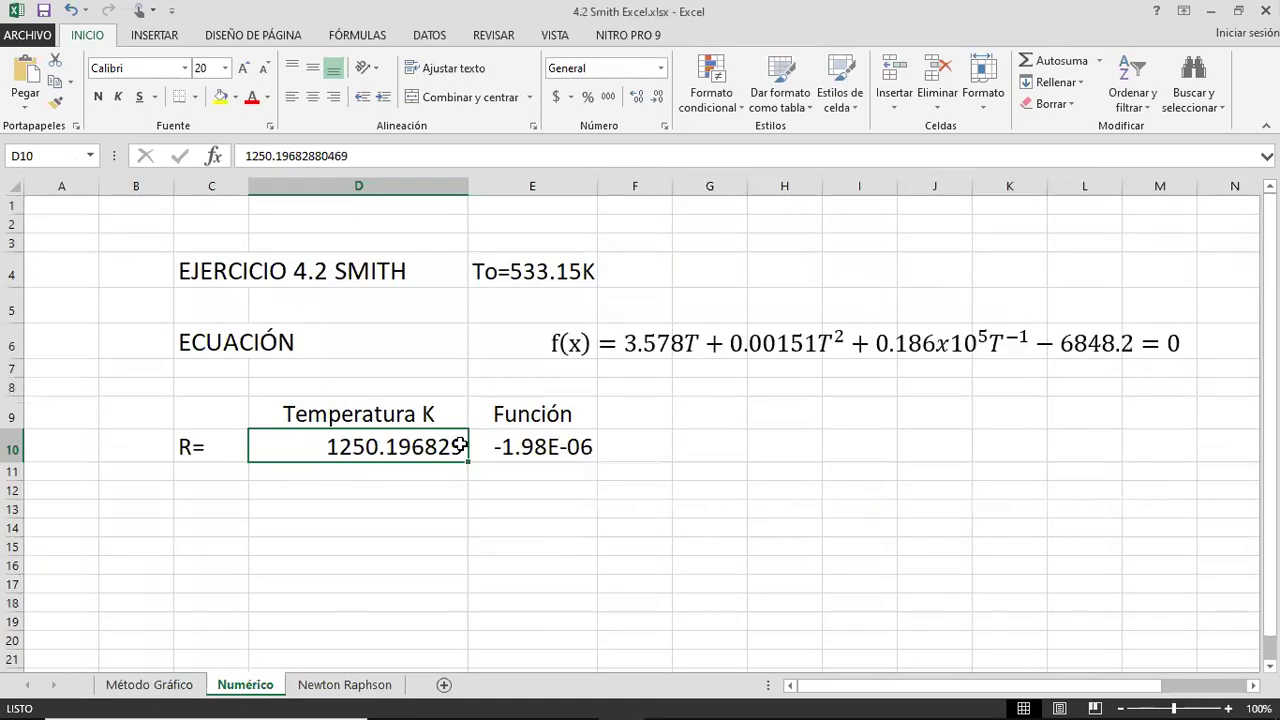
Examine the solved temperature in D10 against its function value in E10 on the Numérico sheet
key(Right)
key(Left)
key(Right)
key(Left)
key(Right)
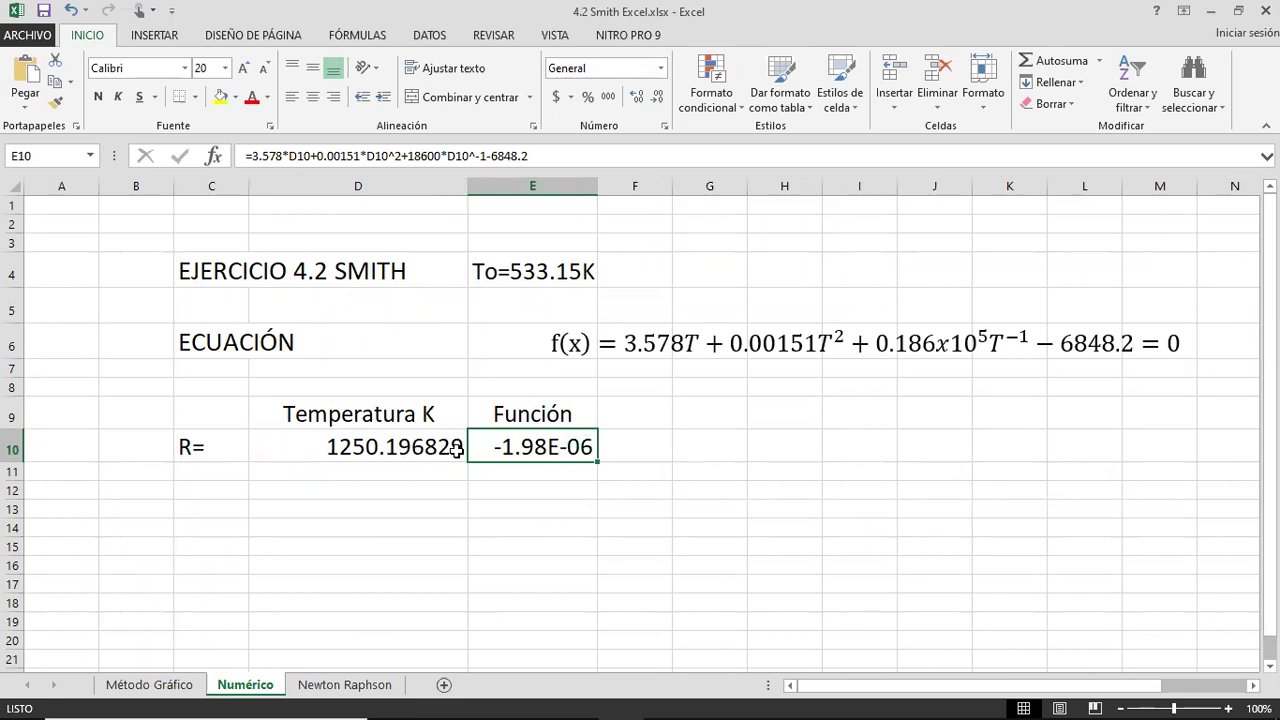
click(403, 450)
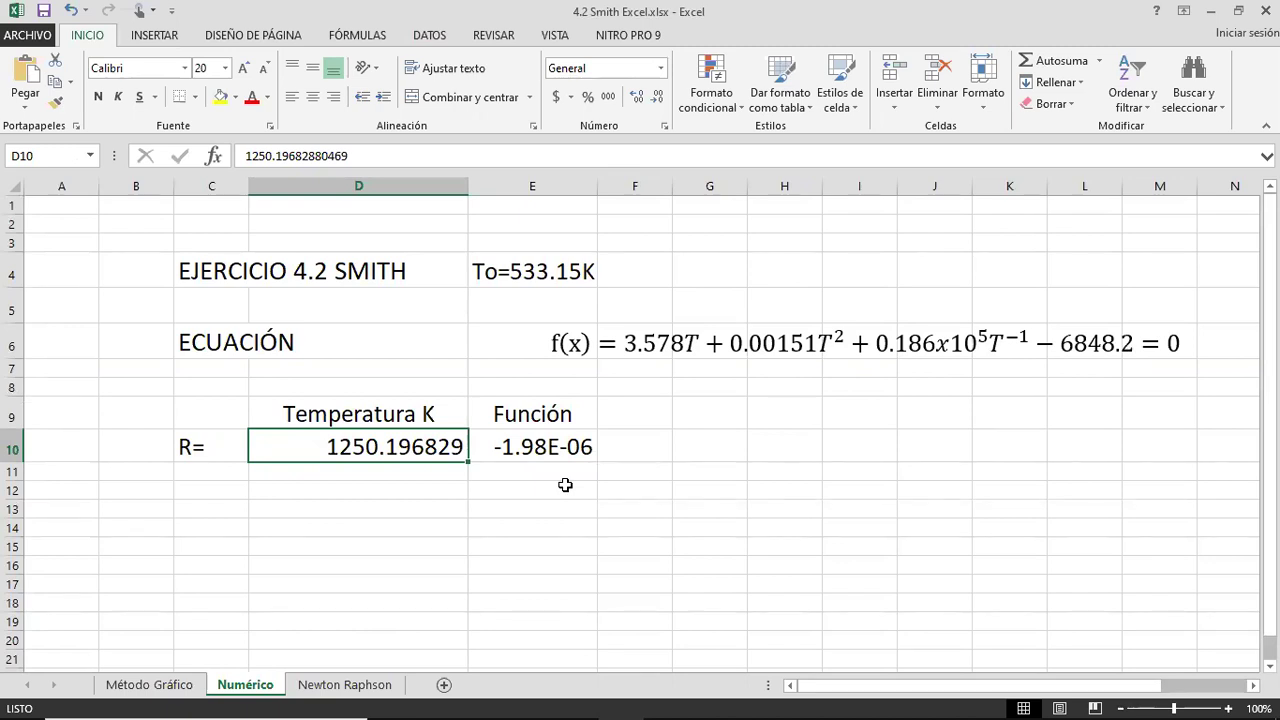
Move the equation box left so it begins over column D, and select the 0 at the end of the equation
click(574, 338)
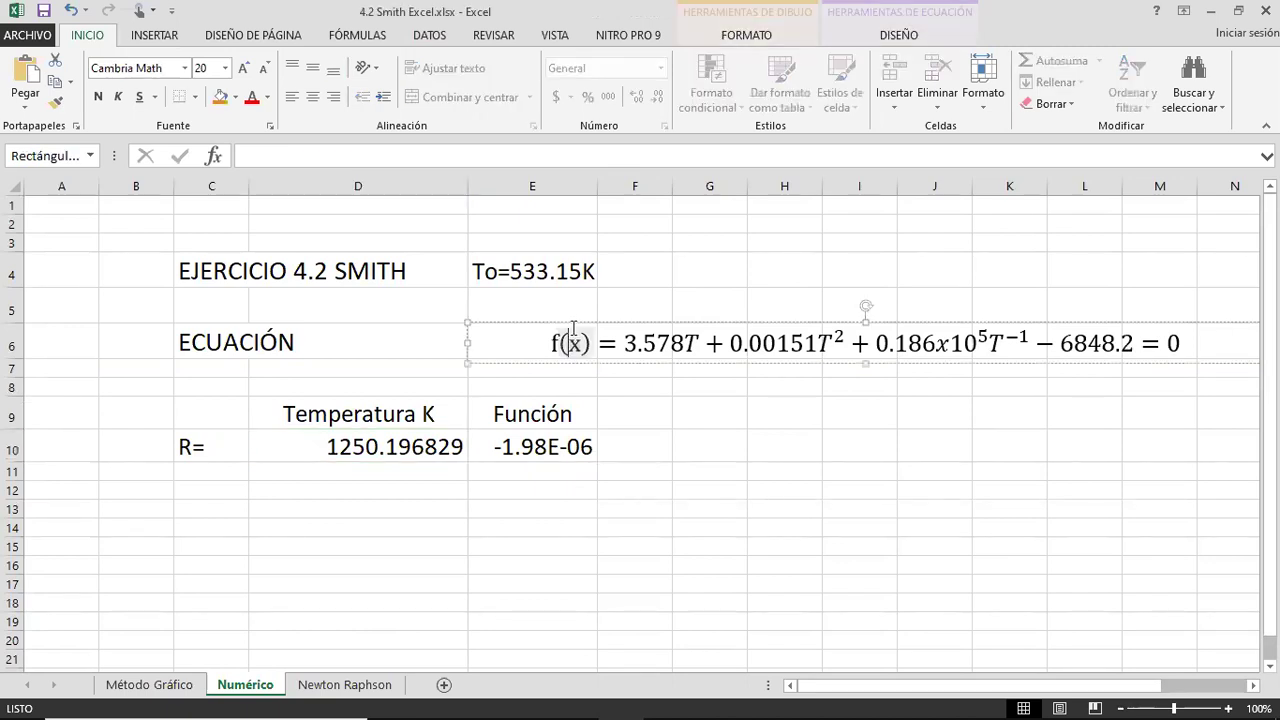
click(646, 286)
click(572, 342)
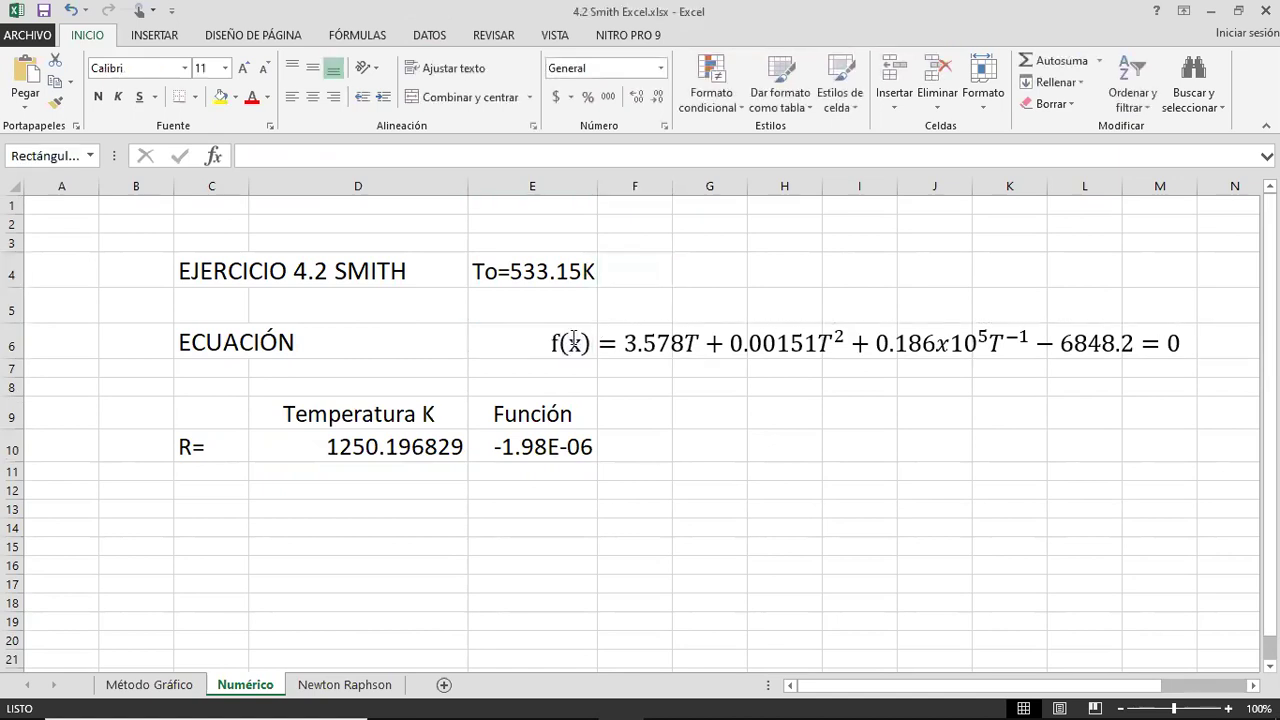
drag(980, 322, 889, 318)
click(872, 272)
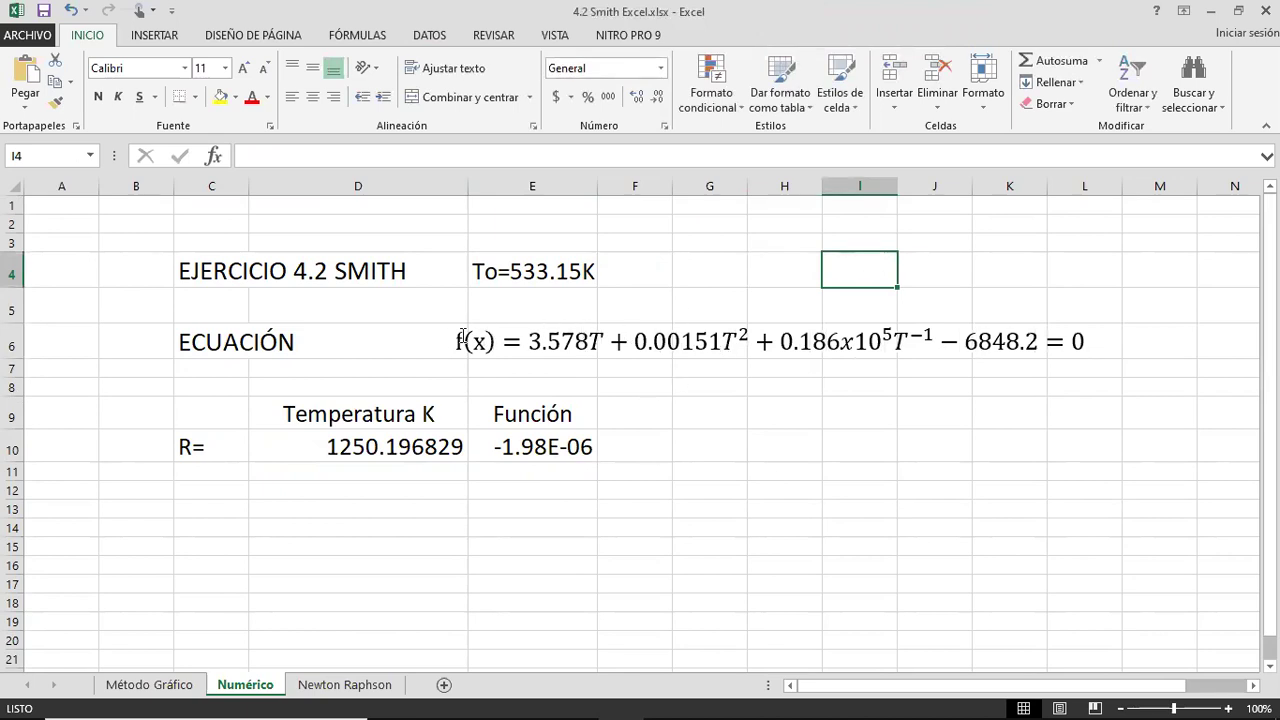
double_click(1091, 342)
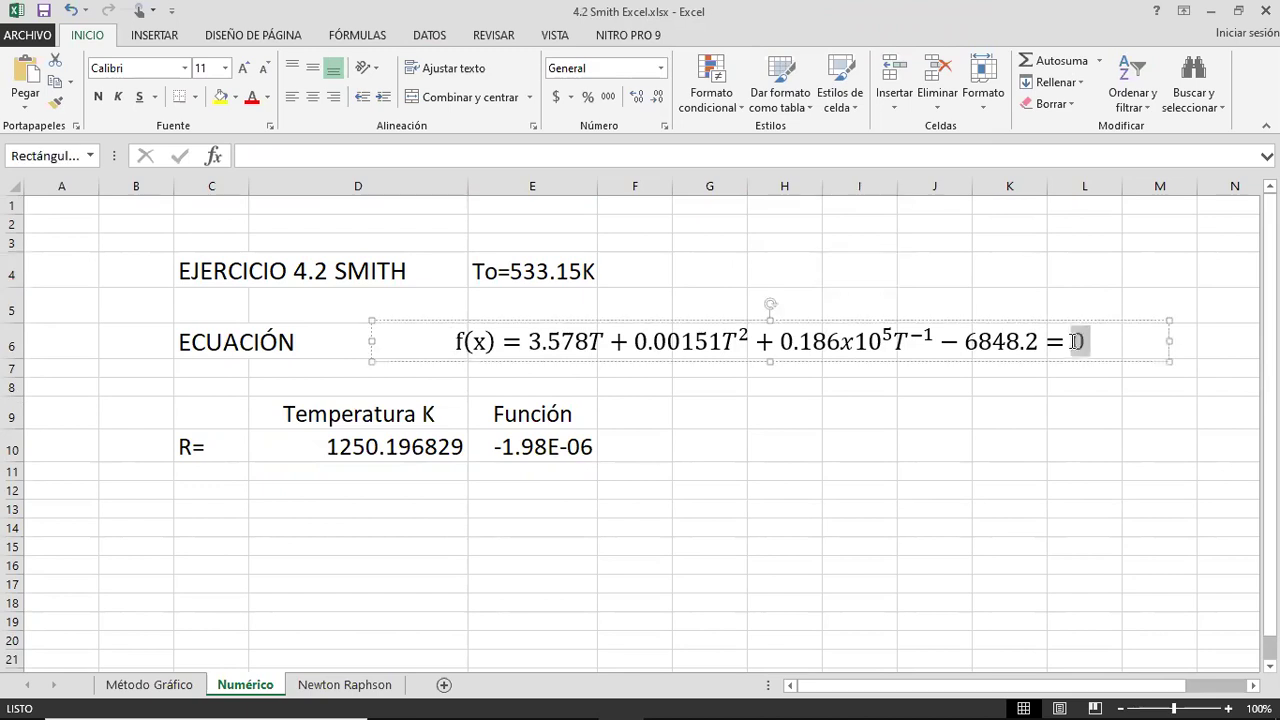
click(938, 430)
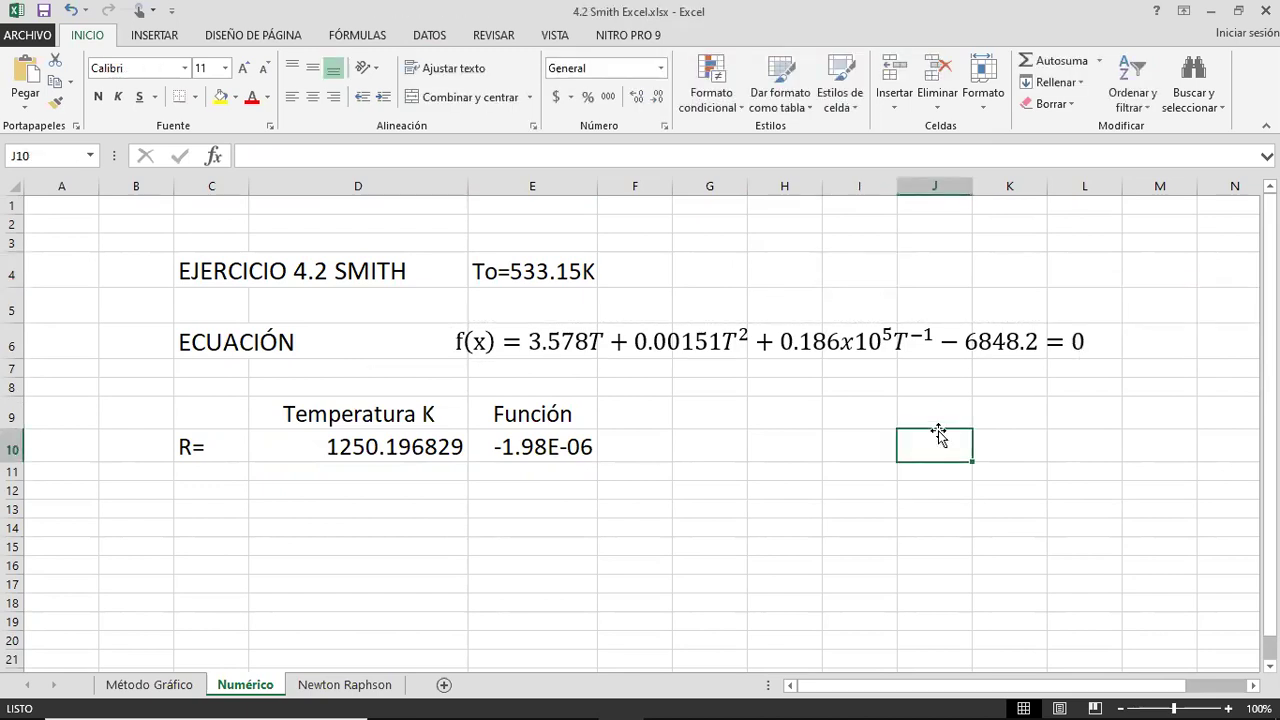
click(832, 352)
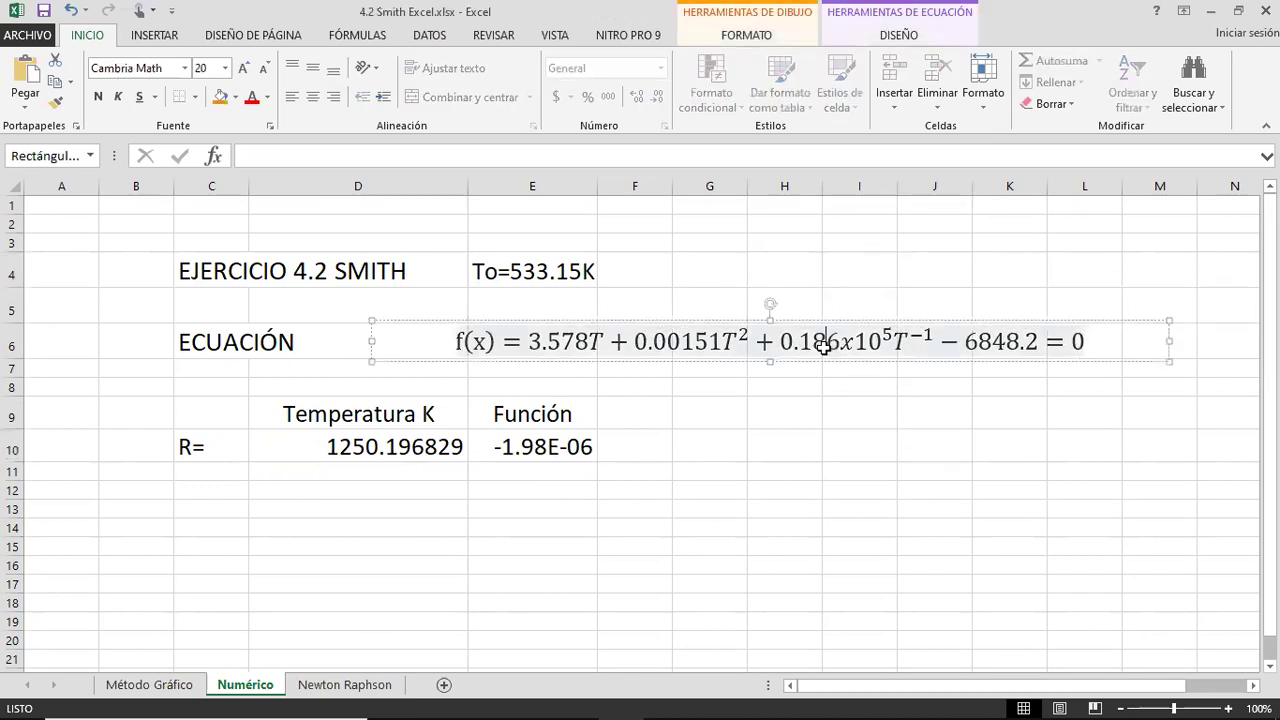
click(650, 228)
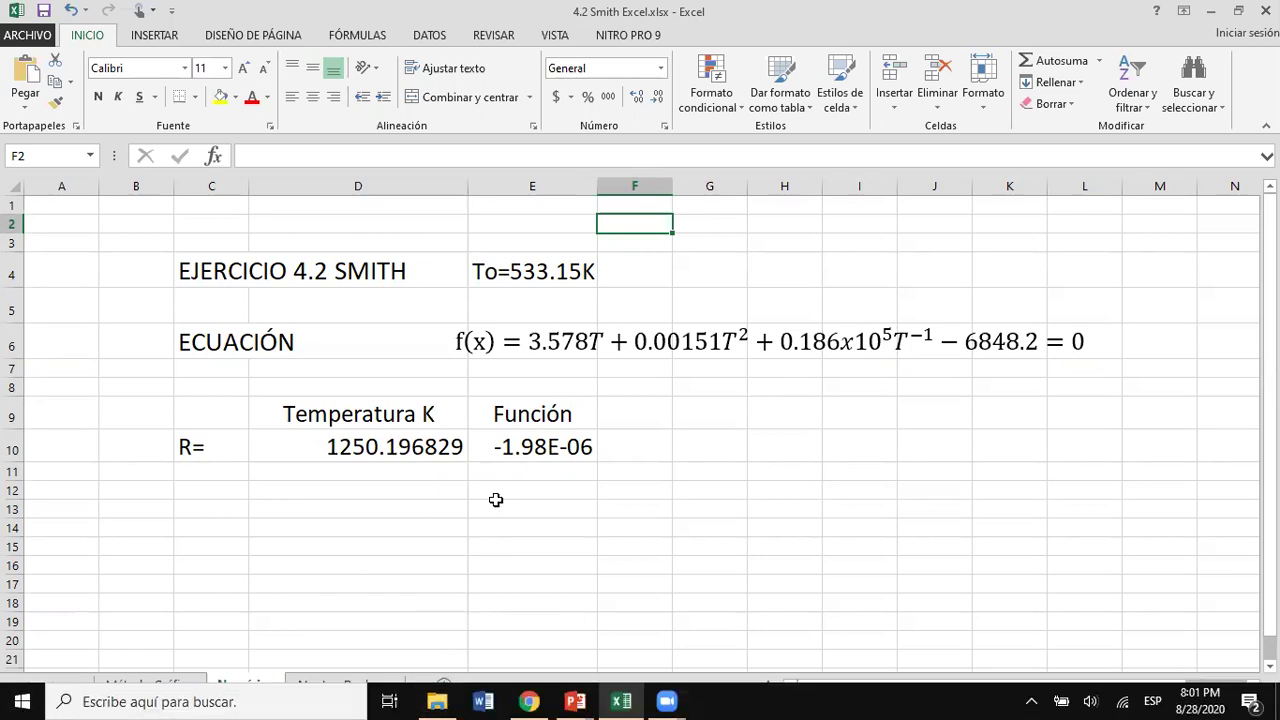
Switch to Chrome and open Newton Raphson.pdf from the downloads list
click(530, 700)
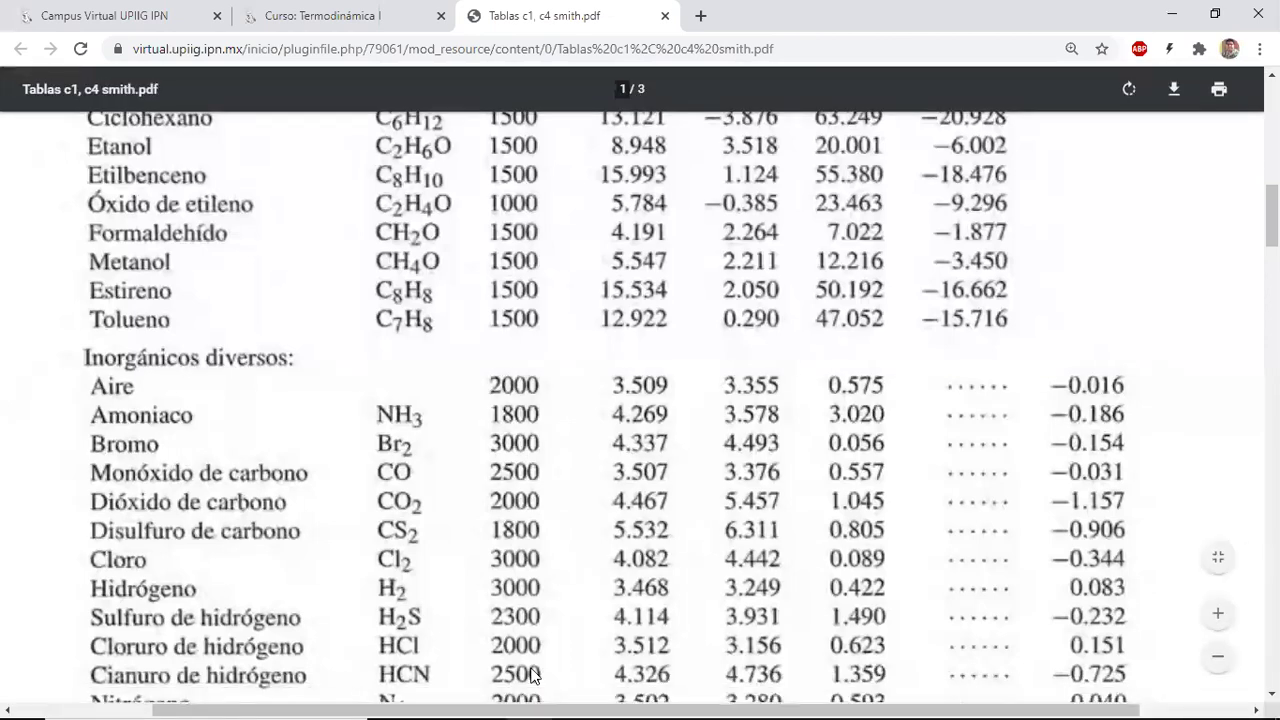
key(ctrl+j)
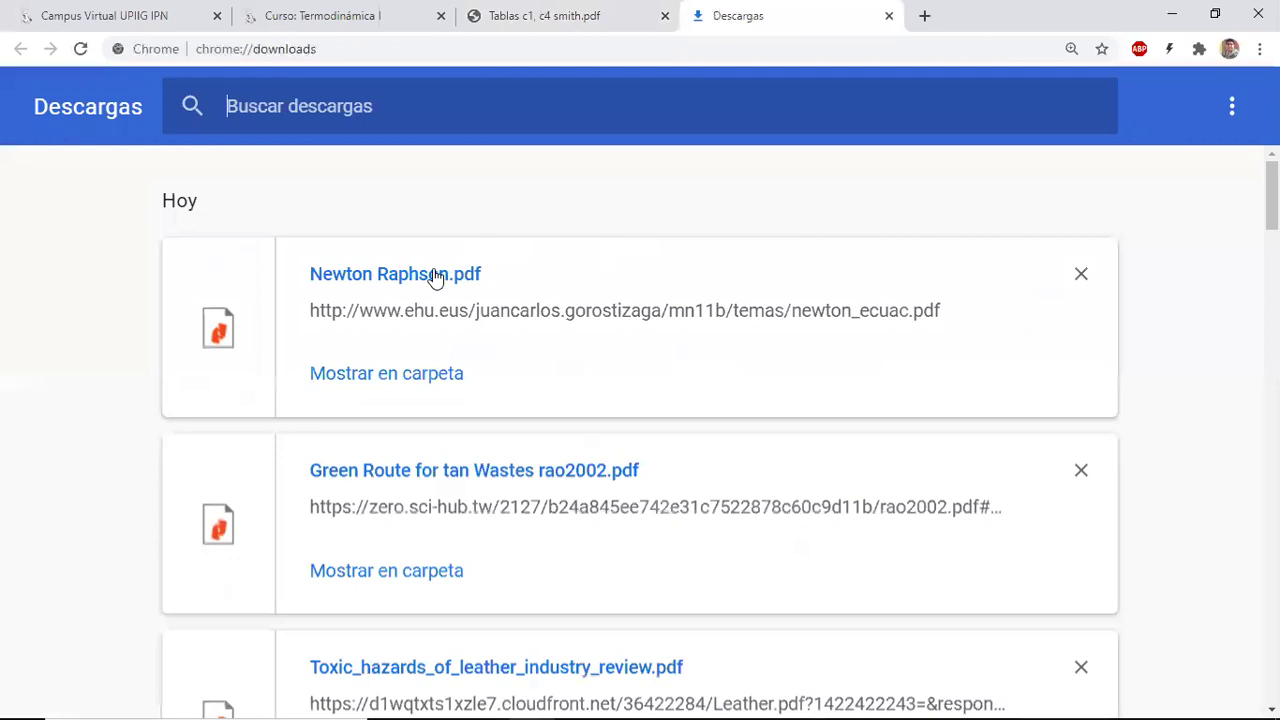
click(433, 274)
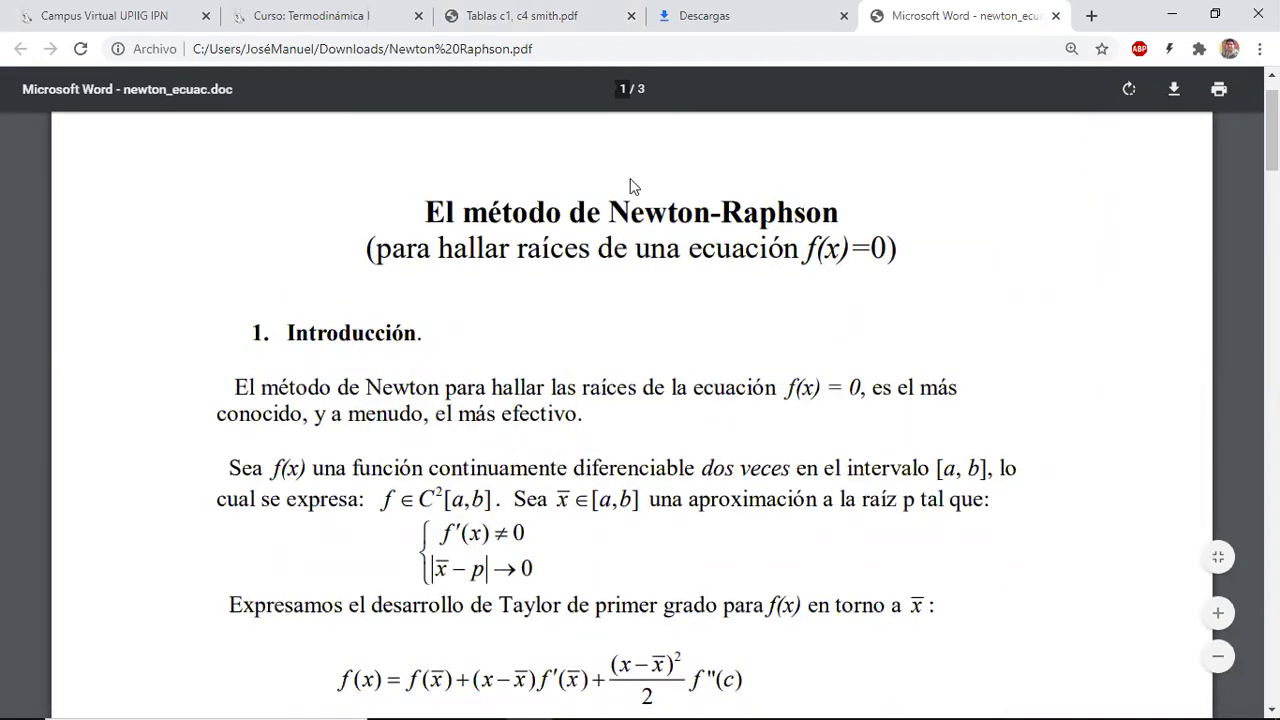
Examine the Newton-Raphson document's title and the f(x)=0 condition in its subtitle
drag(689, 205, 837, 203)
click(838, 205)
scroll(847, 288, down, 1)
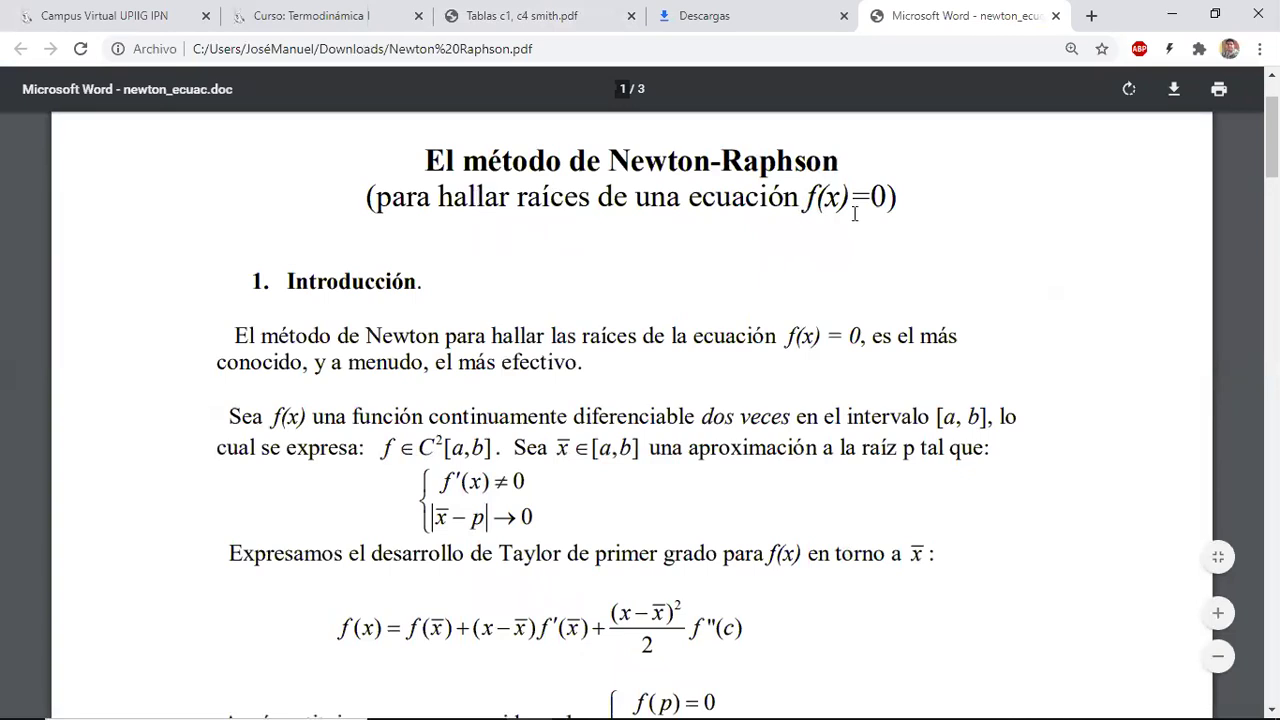
drag(807, 197, 882, 196)
click(880, 196)
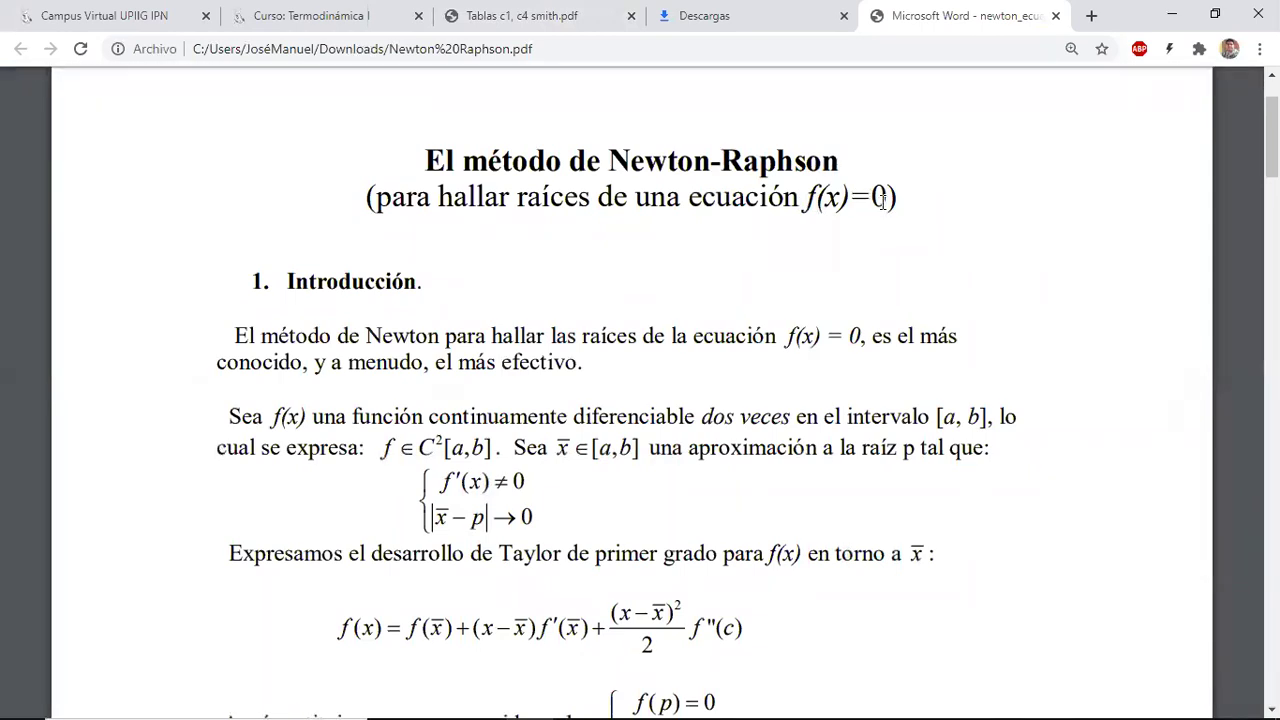
double_click(820, 199)
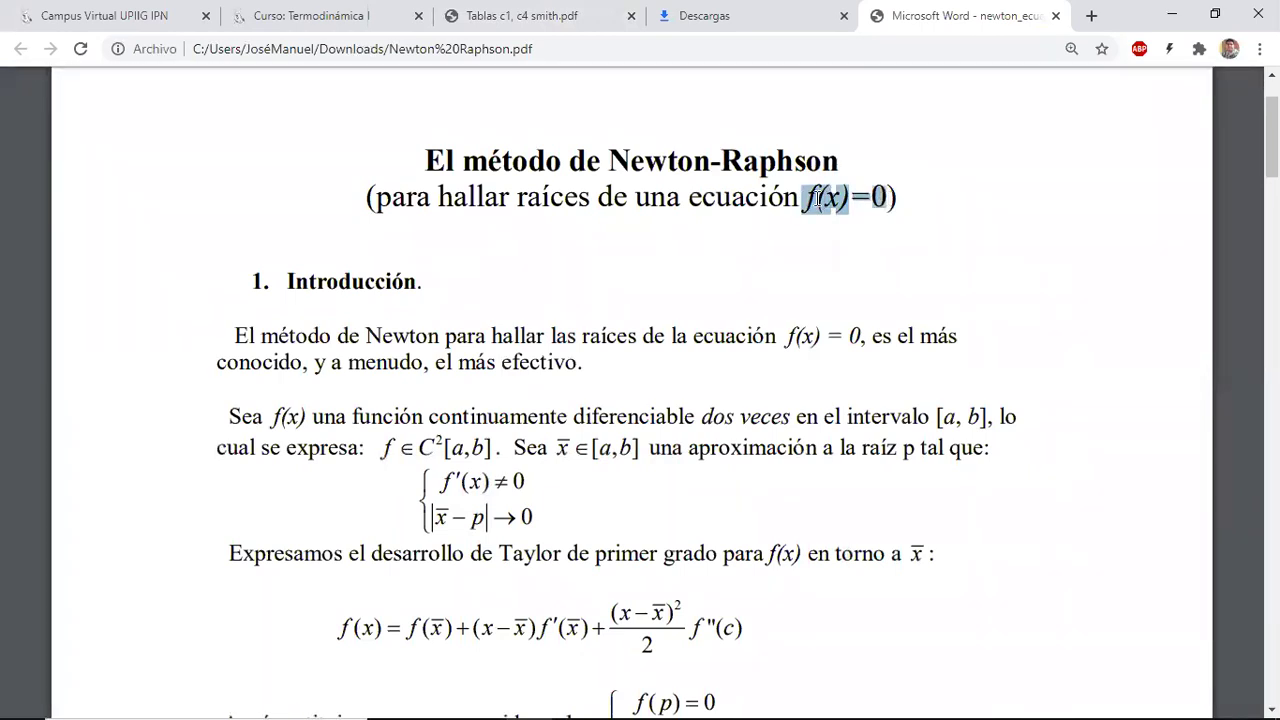
Read through the introduction, from the Taylor expansion to the approximation formula for p
scroll(731, 343, down, 1)
click(731, 343)
scroll(731, 343, down, 1)
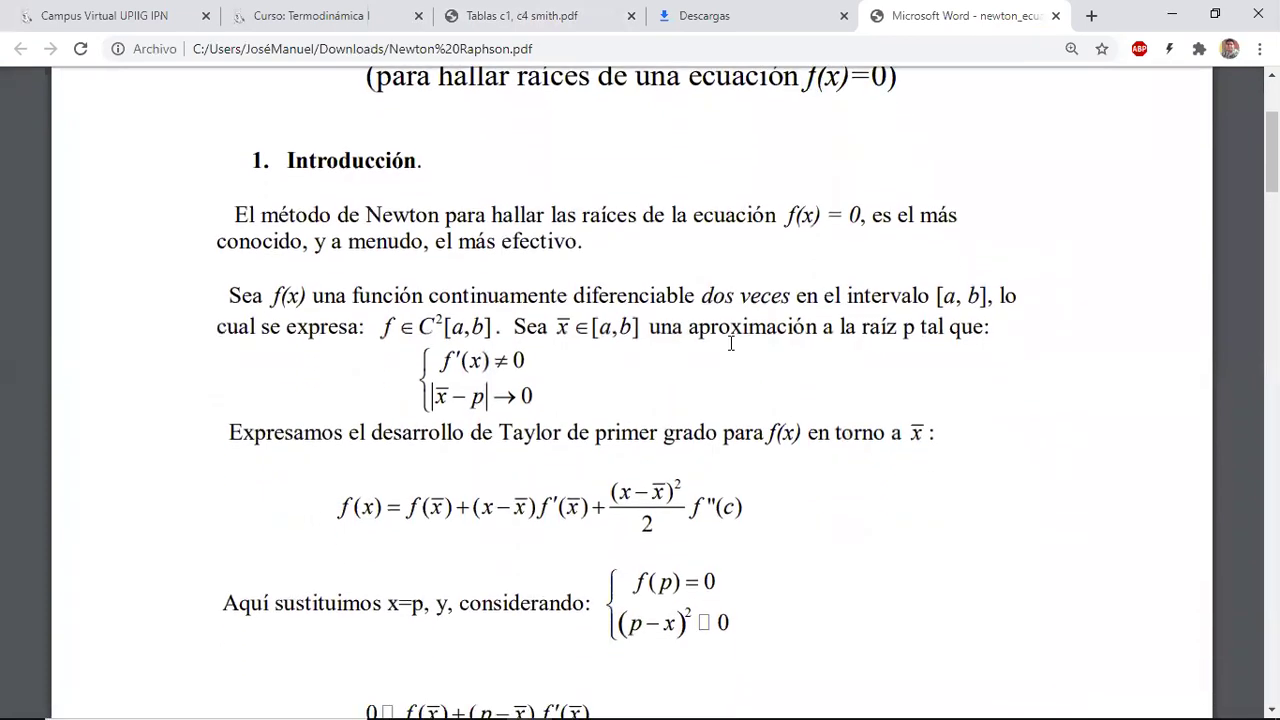
scroll(731, 343, down, 1)
scroll(731, 343, up, 1)
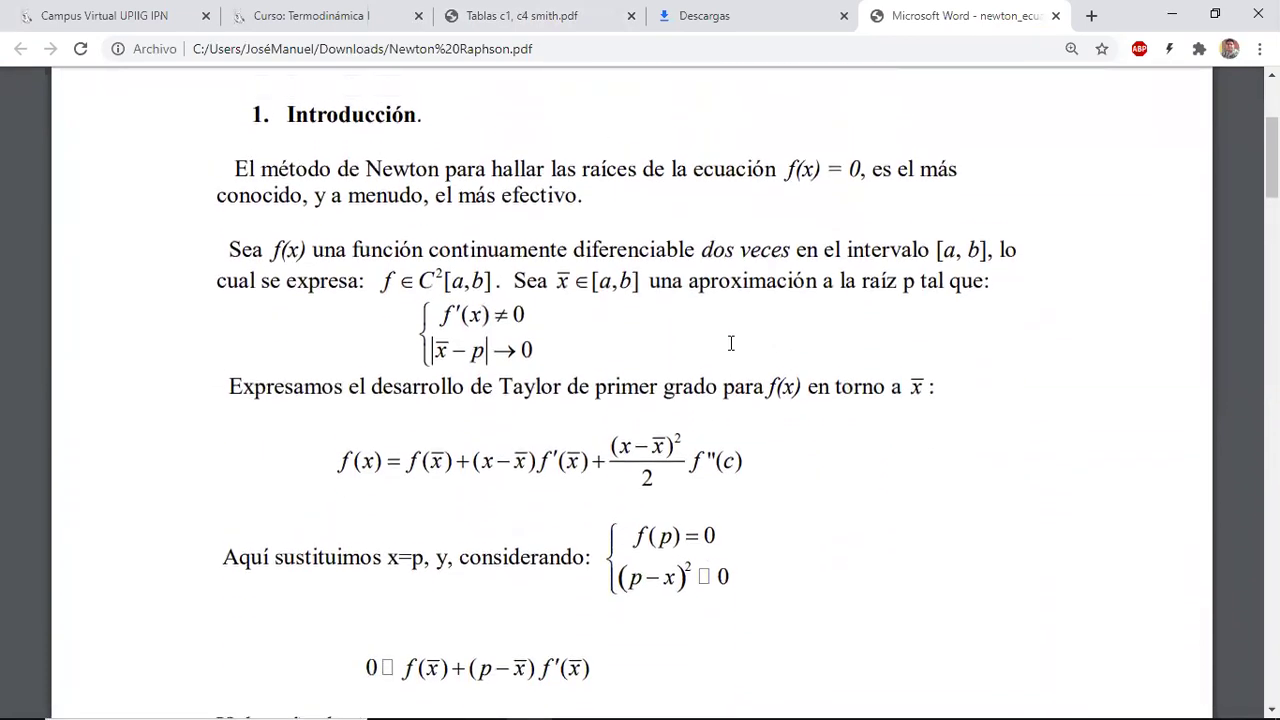
scroll(731, 343, down, 2)
scroll(731, 343, down, 3)
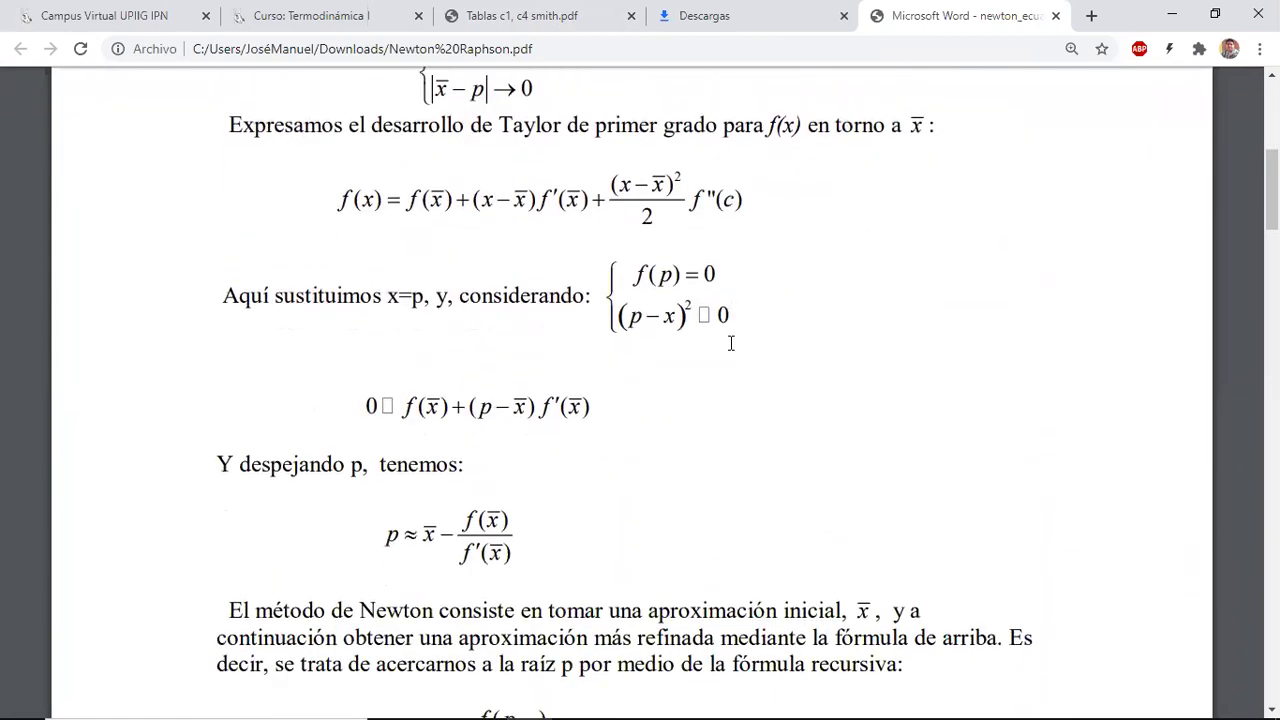
scroll(731, 343, down, 2)
scroll(731, 343, up, 3)
scroll(731, 343, up, 3)
Switch to Excel and insert a scatter chart with smooth lines and markers from D10:E22 of the Método Gráfico sheet
mouse_move(506, 705)
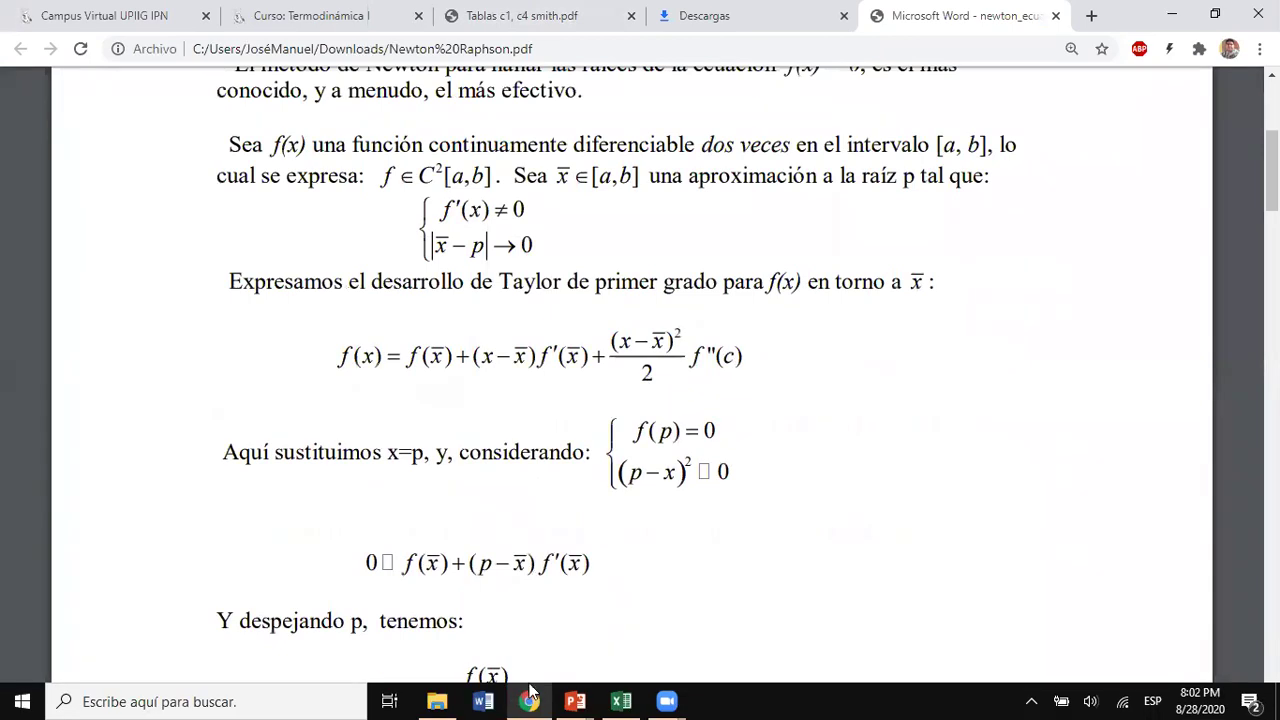
click(620, 701)
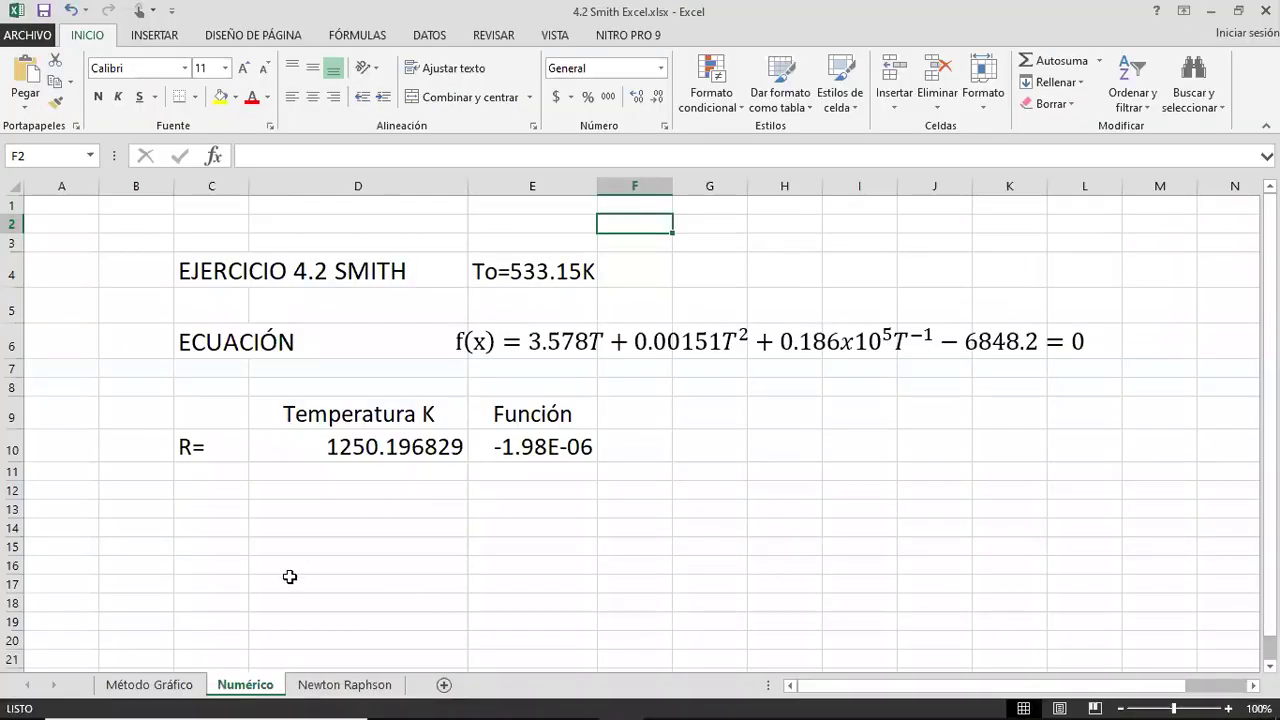
click(150, 684)
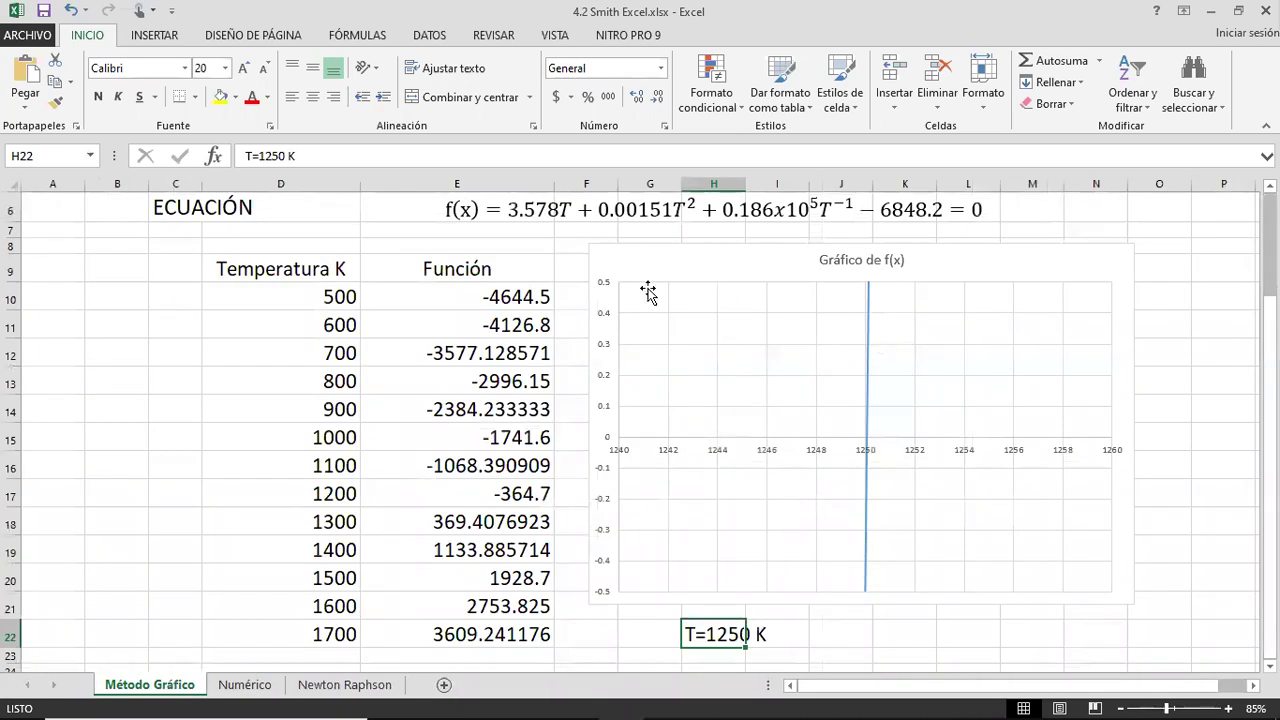
drag(292, 296, 503, 625)
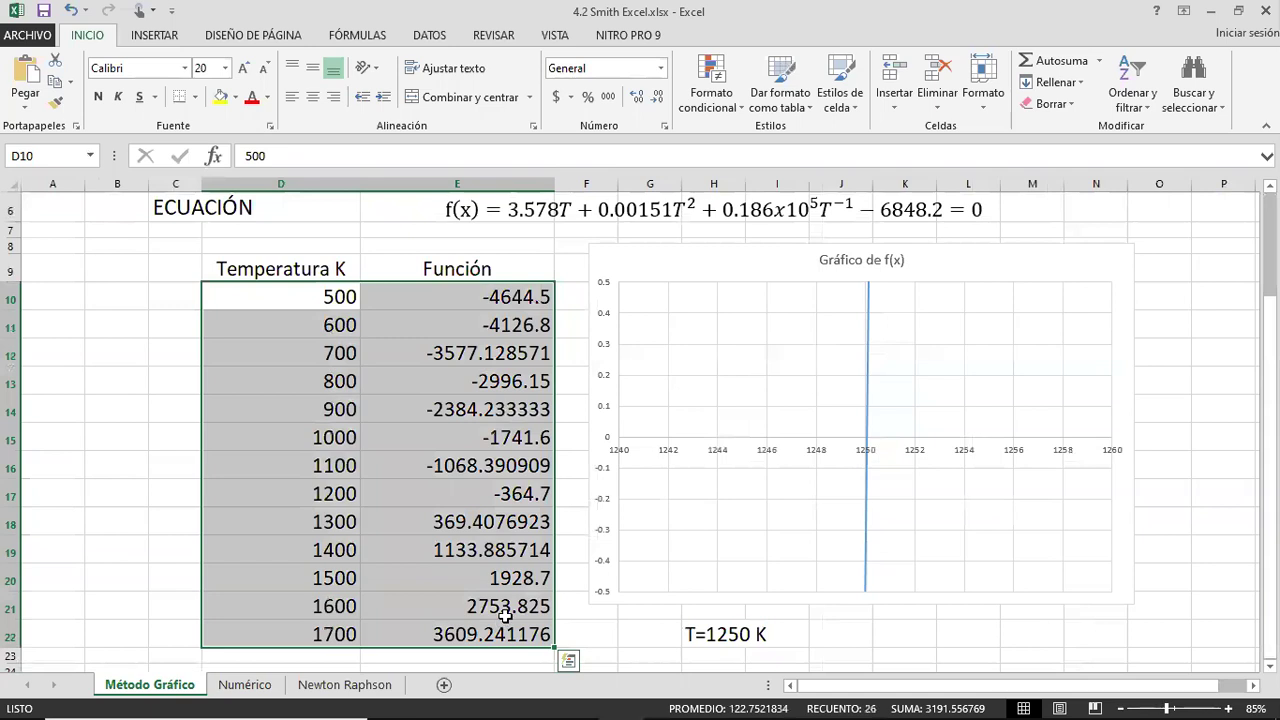
click(153, 35)
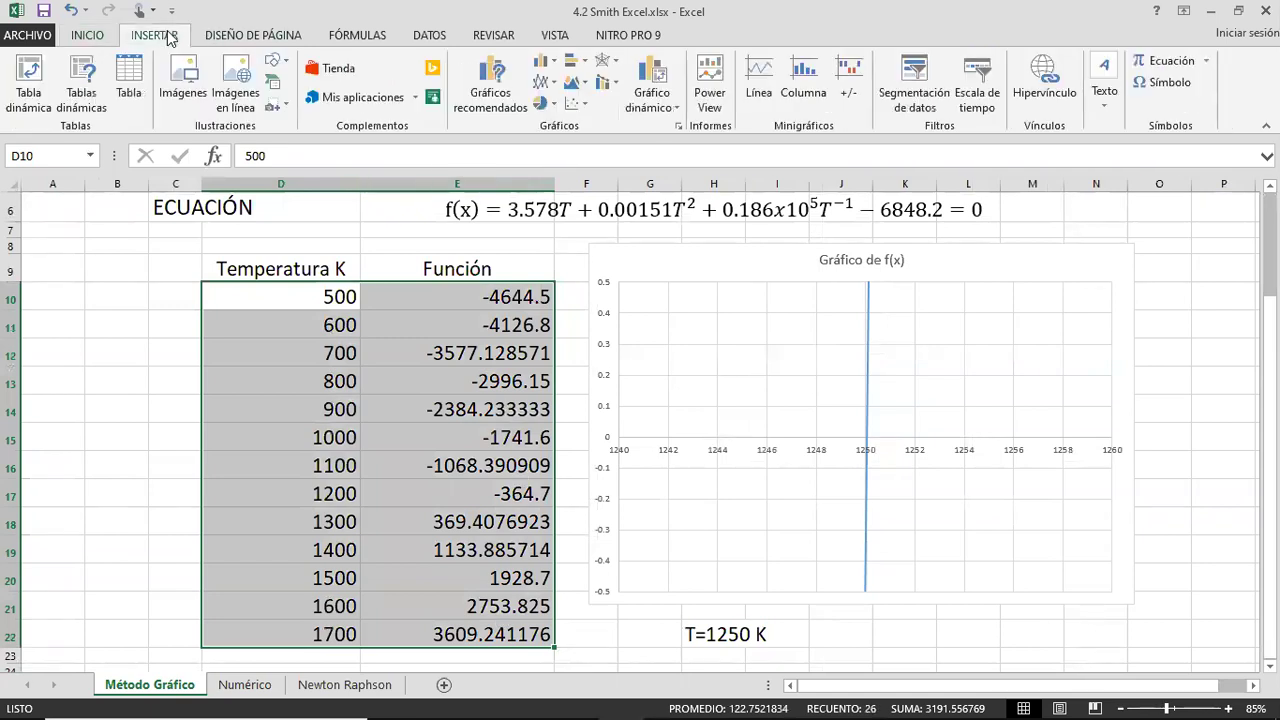
click(671, 115)
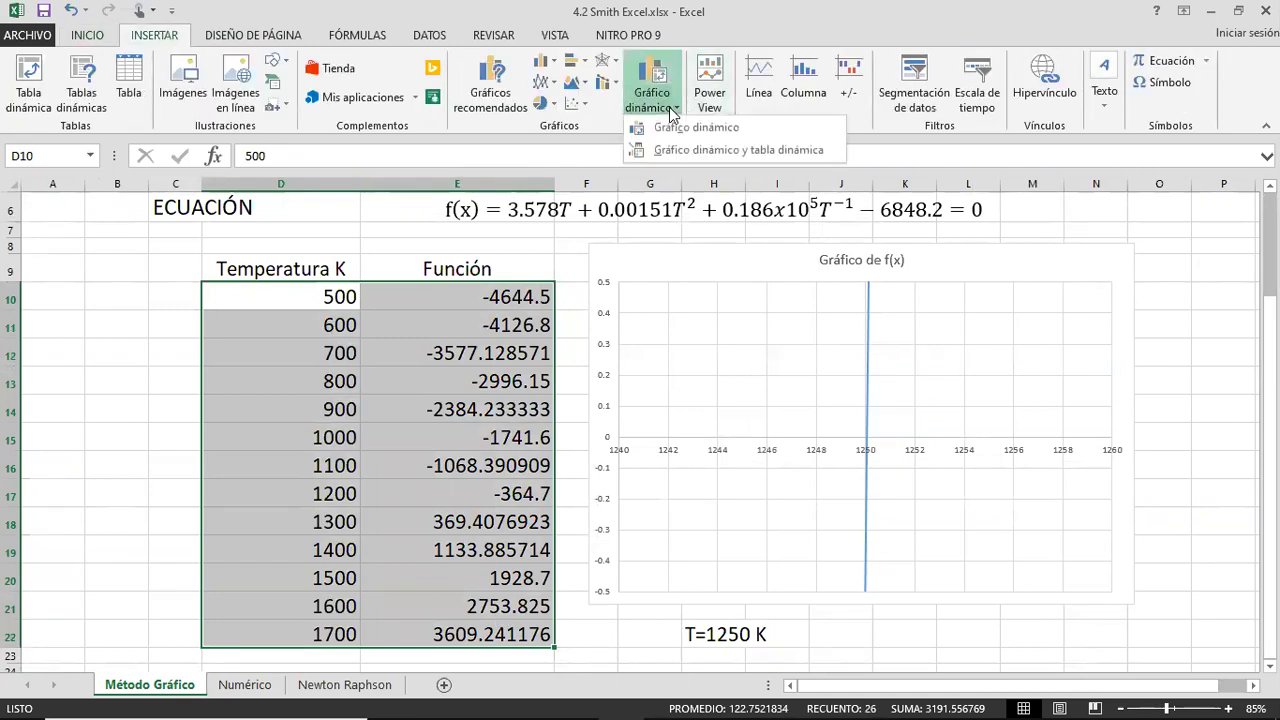
click(578, 103)
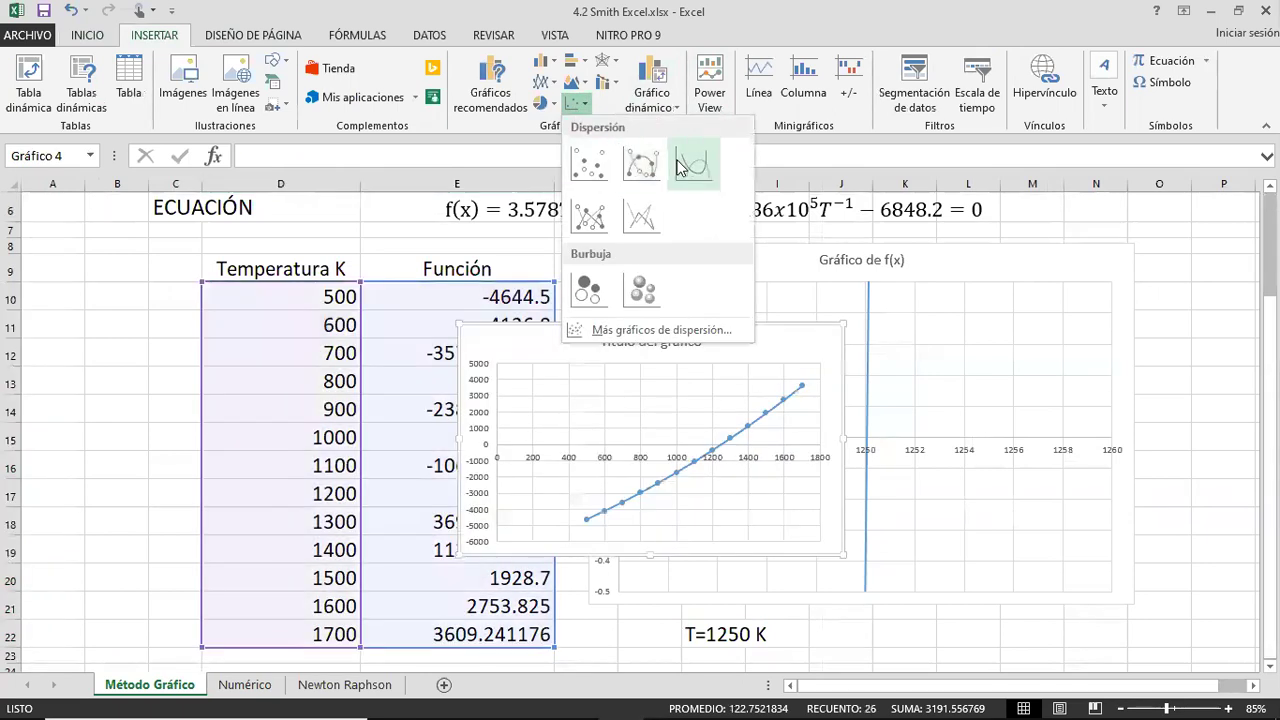
click(648, 162)
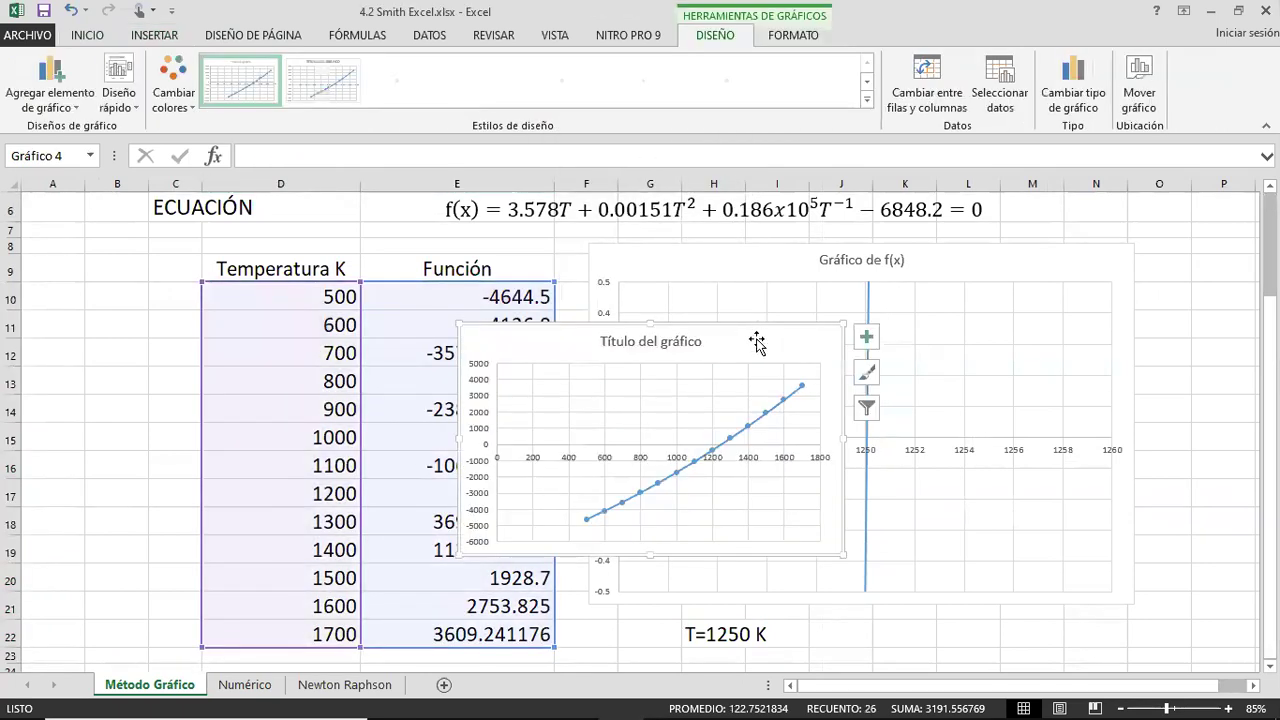
Move the new scatter chart over the Gráfico de f(x) chart and enlarge it to about column P
drag(734, 337, 909, 280)
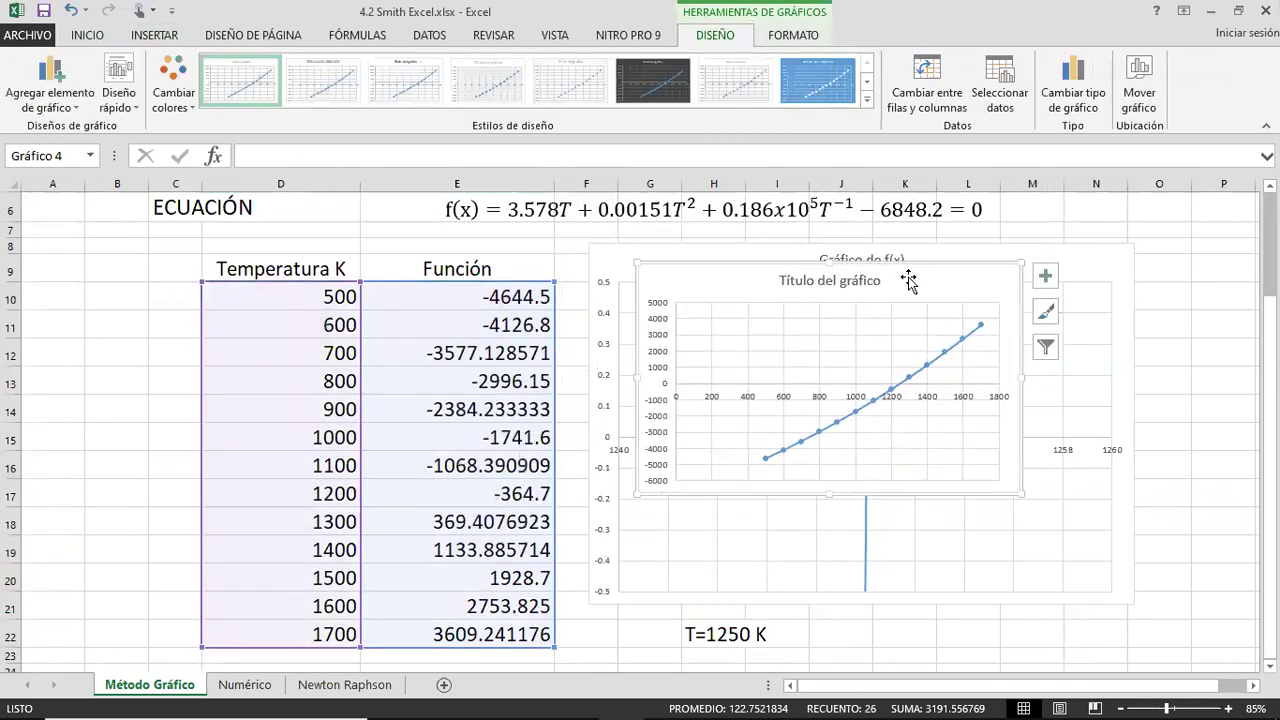
scroll(909, 280, up, 2)
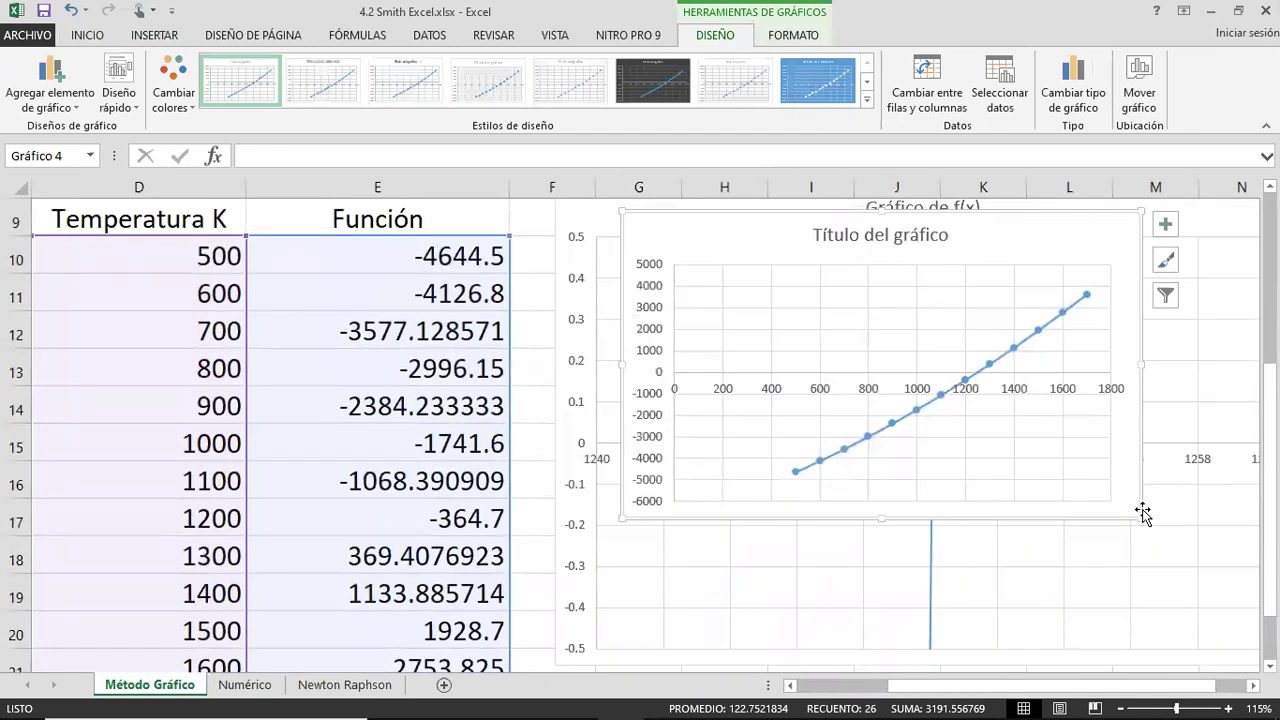
drag(1143, 514, 1258, 668)
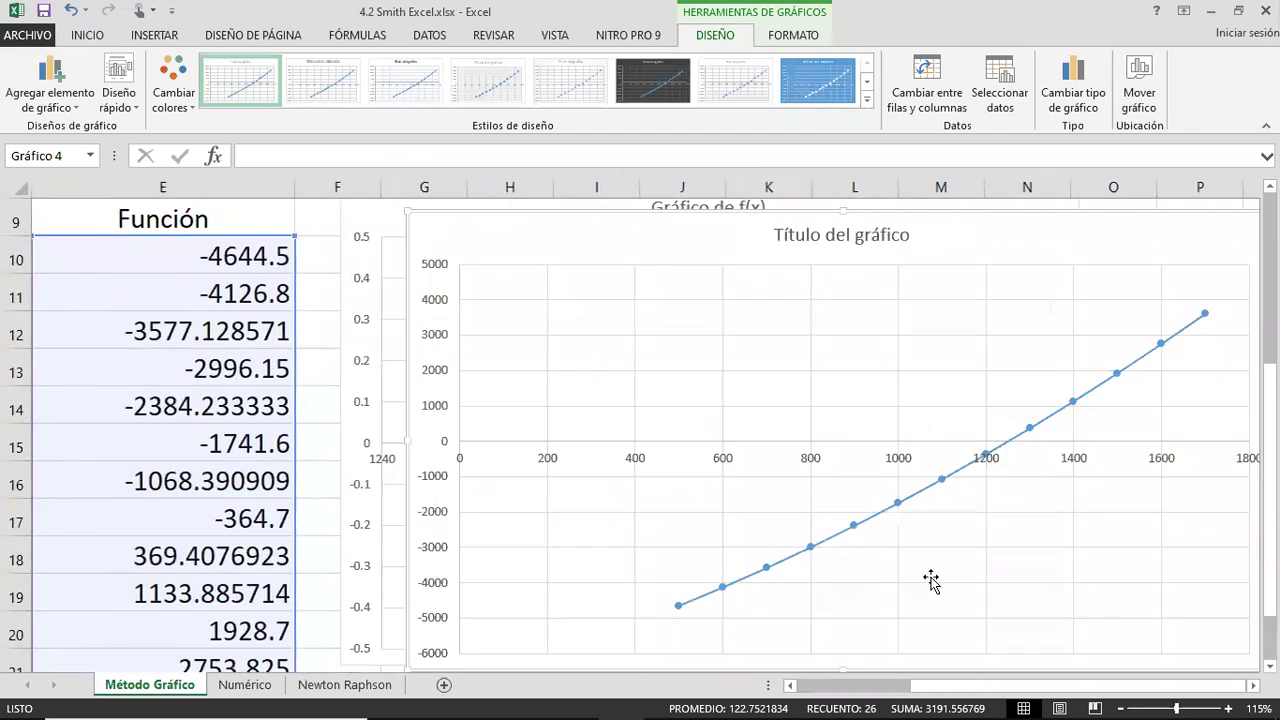
click(997, 687)
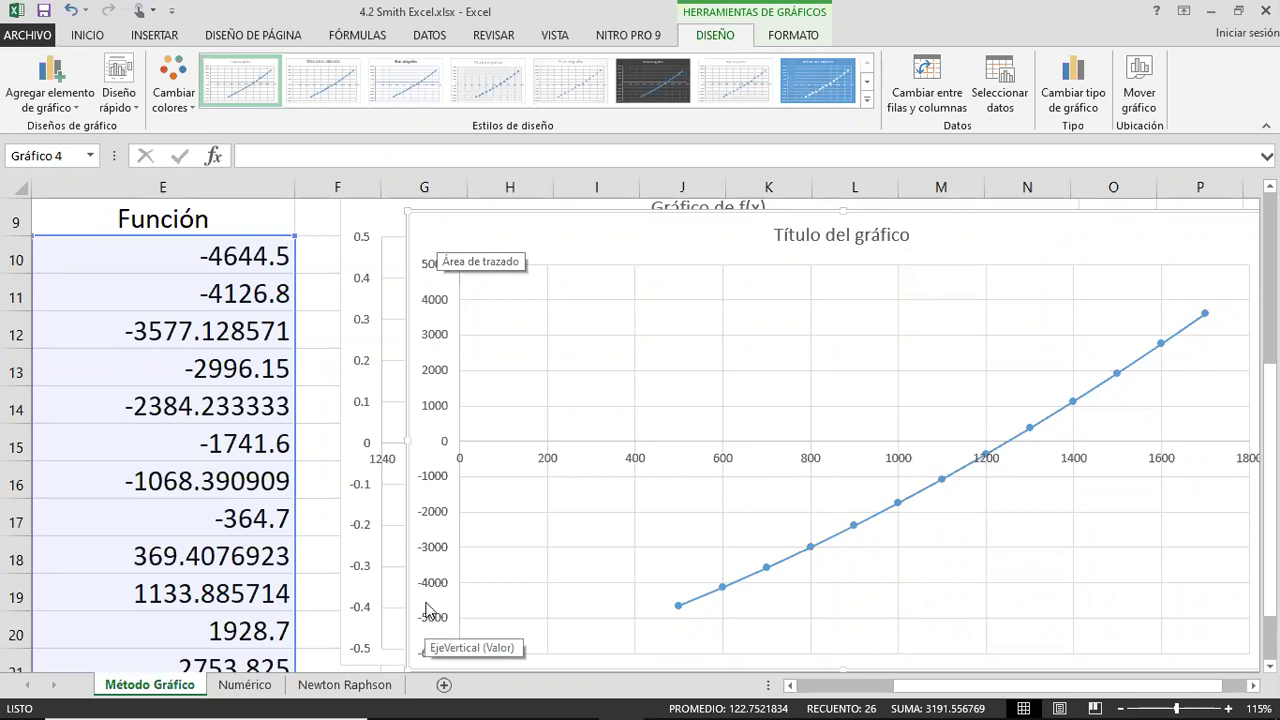
Collapse the ribbon and shift the new chart left beside the Función column so its whole width fits in view
click(87, 35)
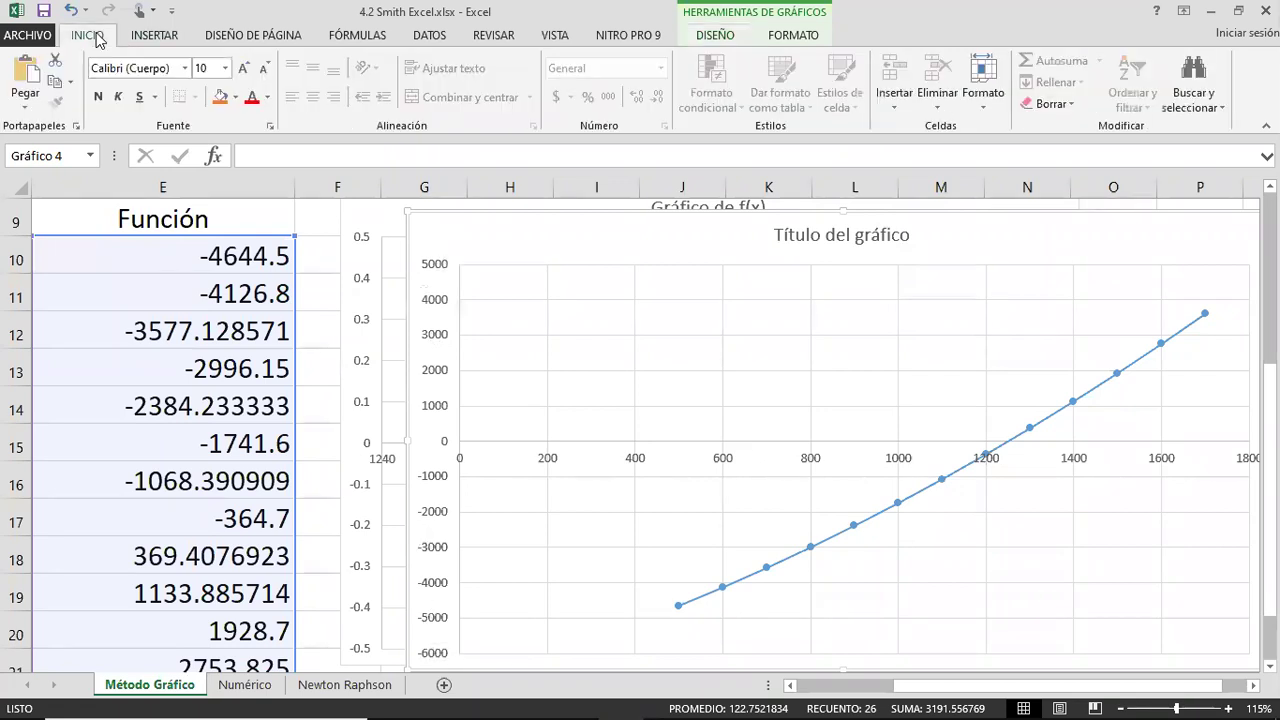
double_click(97, 38)
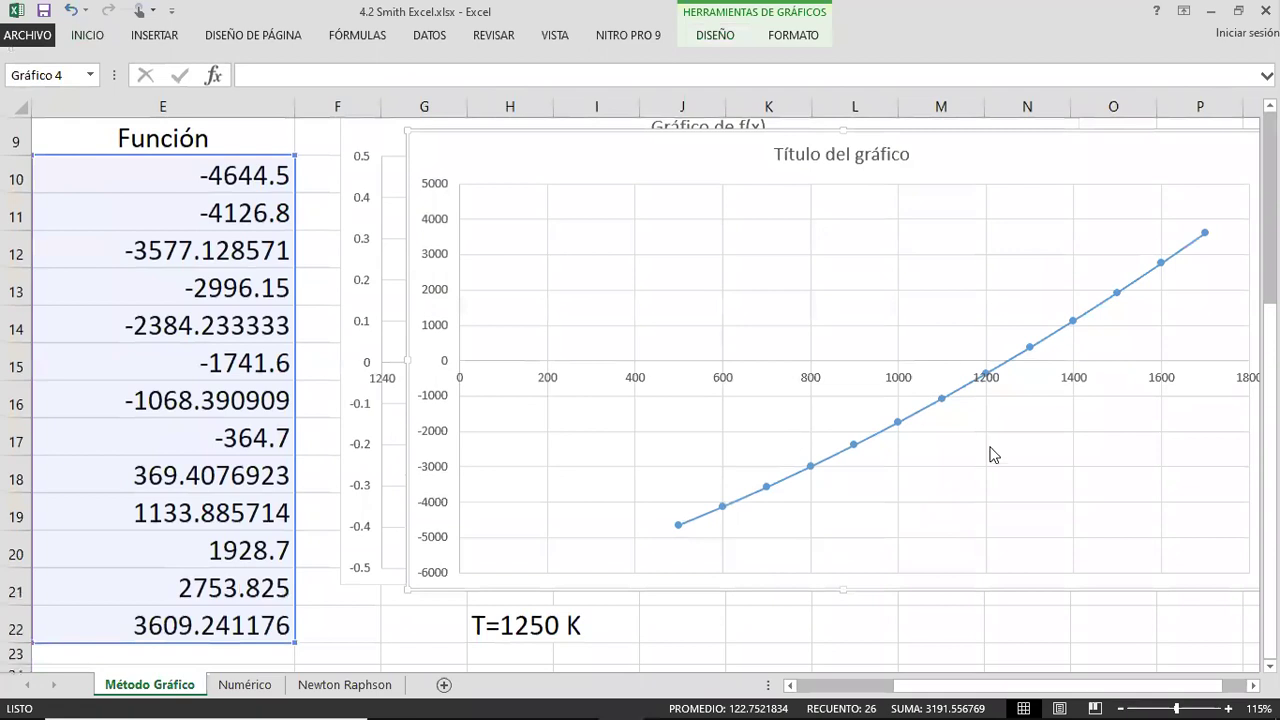
drag(1020, 140, 963, 140)
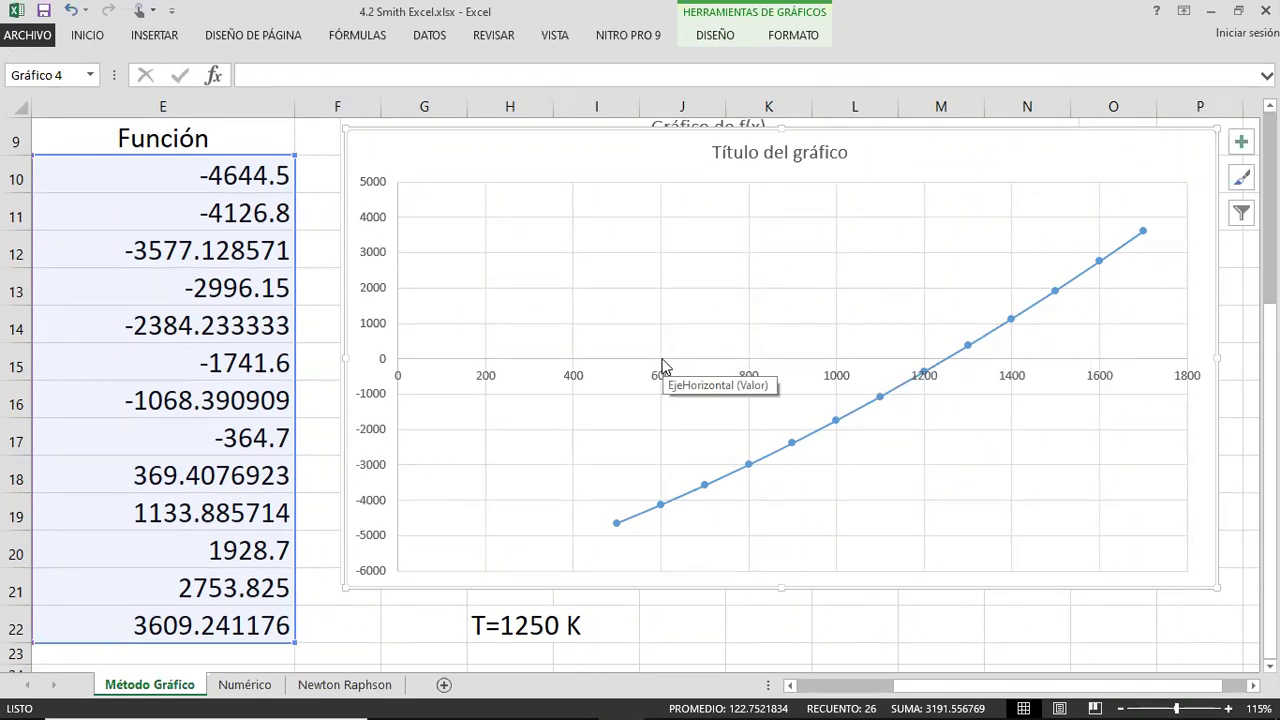
Inspect the coordinates of the chart's data points at temperatures 600 and 700
mouse_move(663, 510)
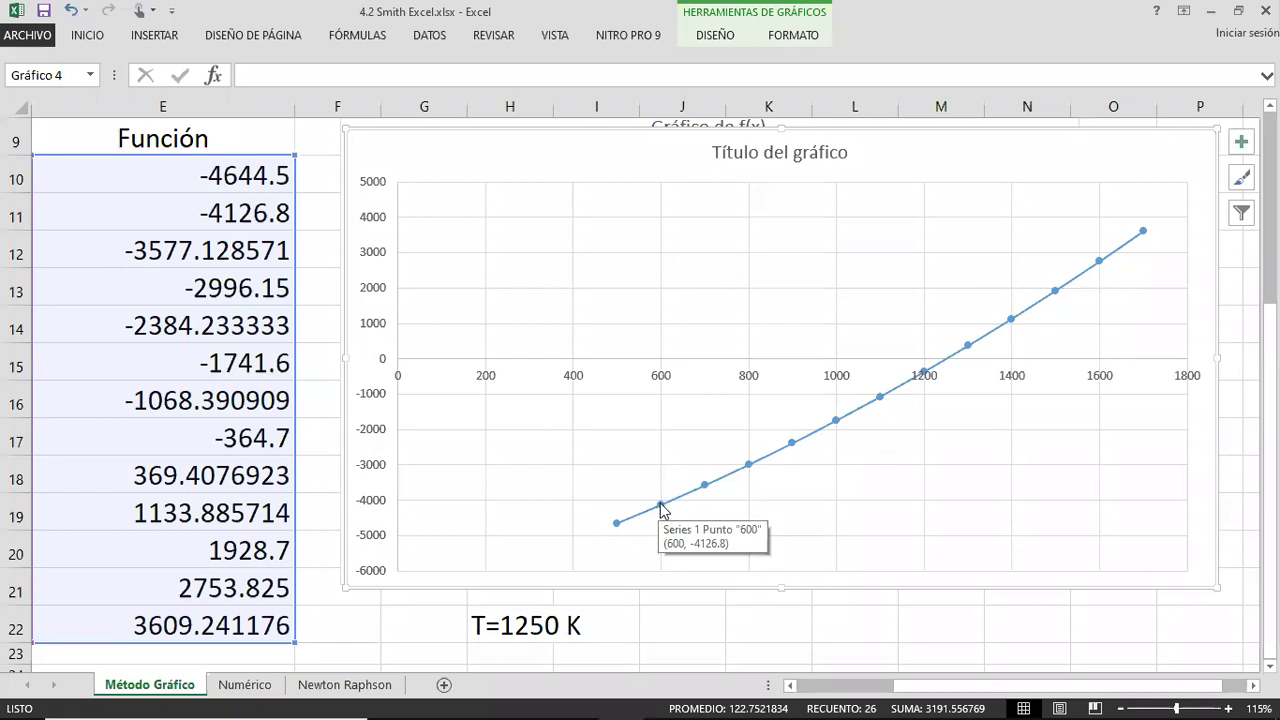
mouse_move(661, 506)
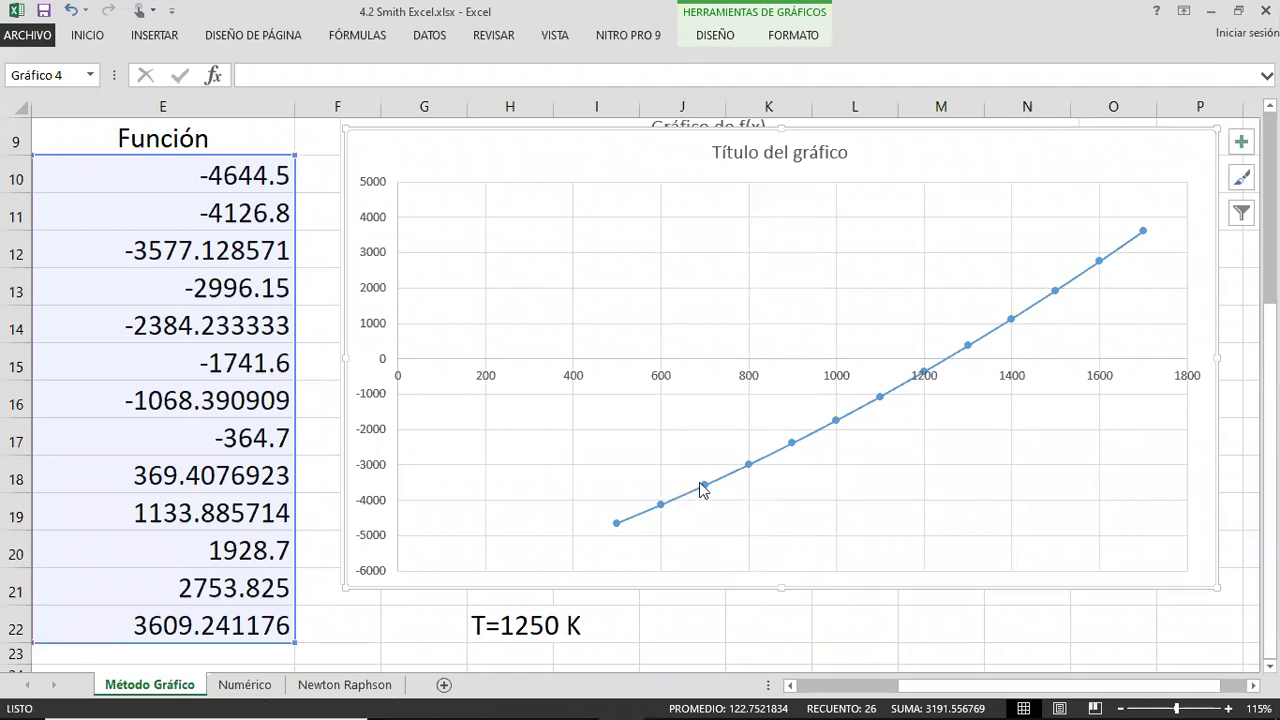
mouse_move(704, 486)
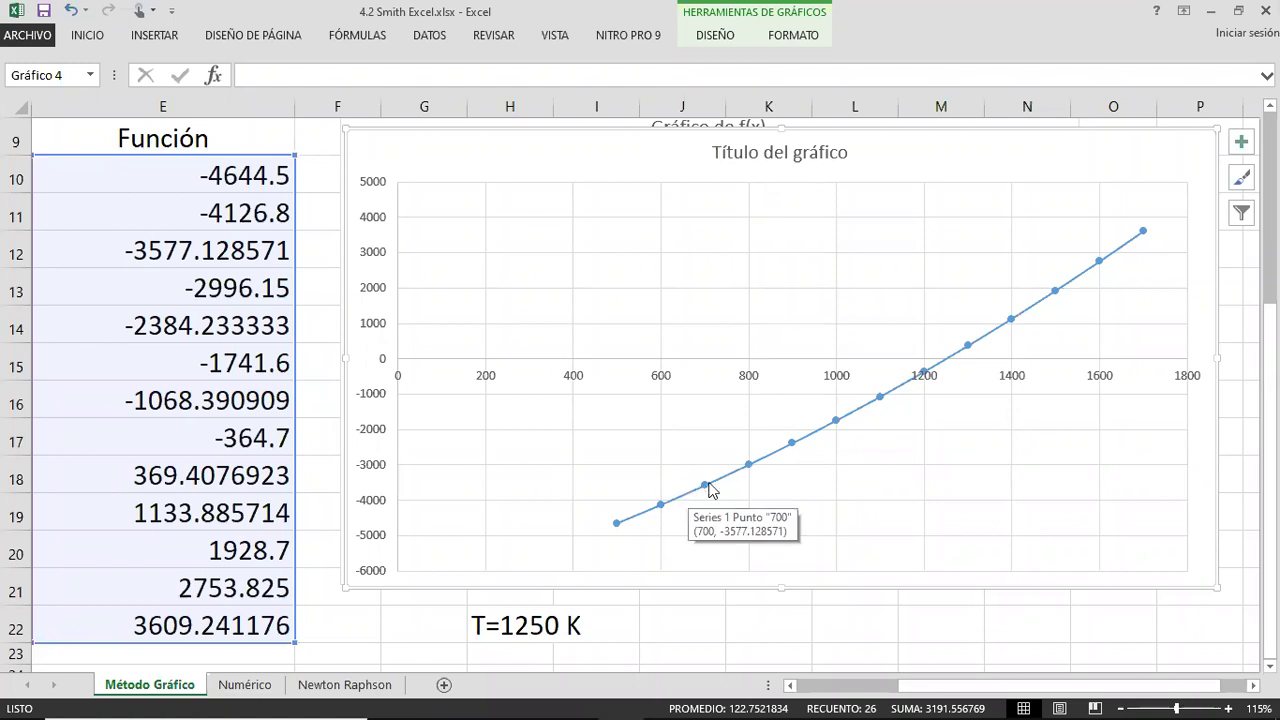
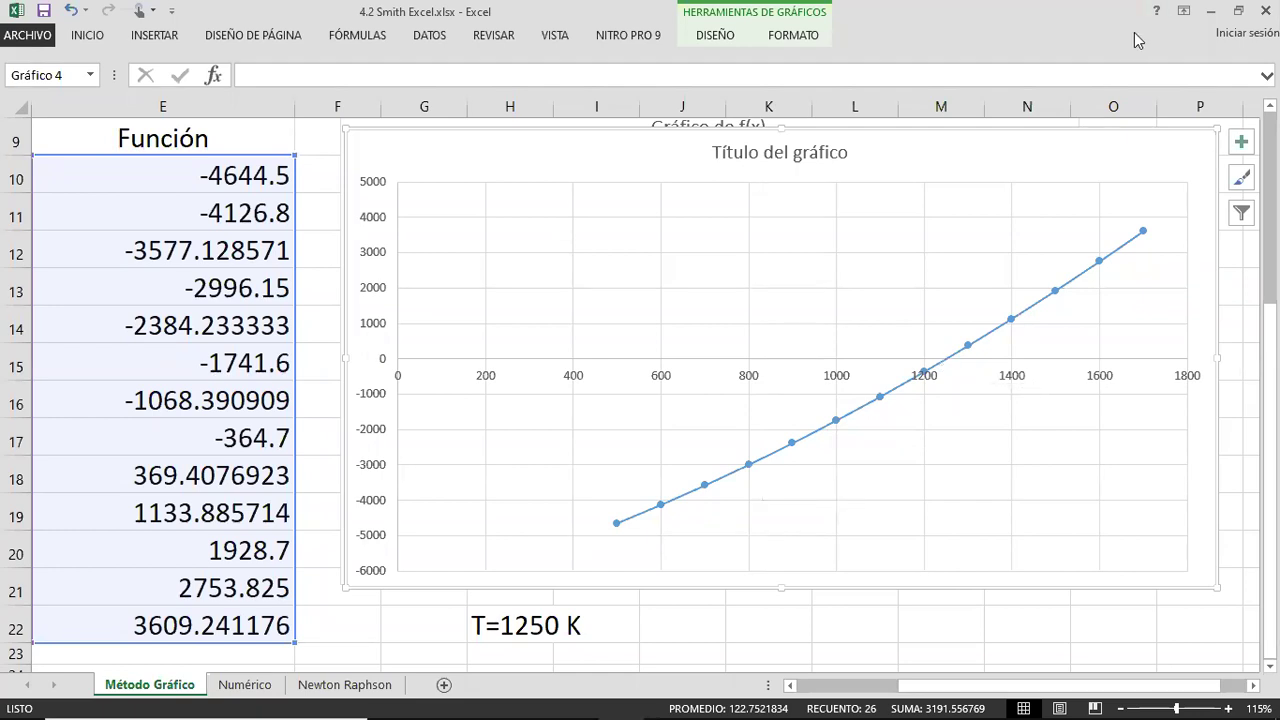
Return to the Newton-Raphson PDF in Chrome and examine the first-degree Taylor expansion and the substitution x=p
click(1210, 10)
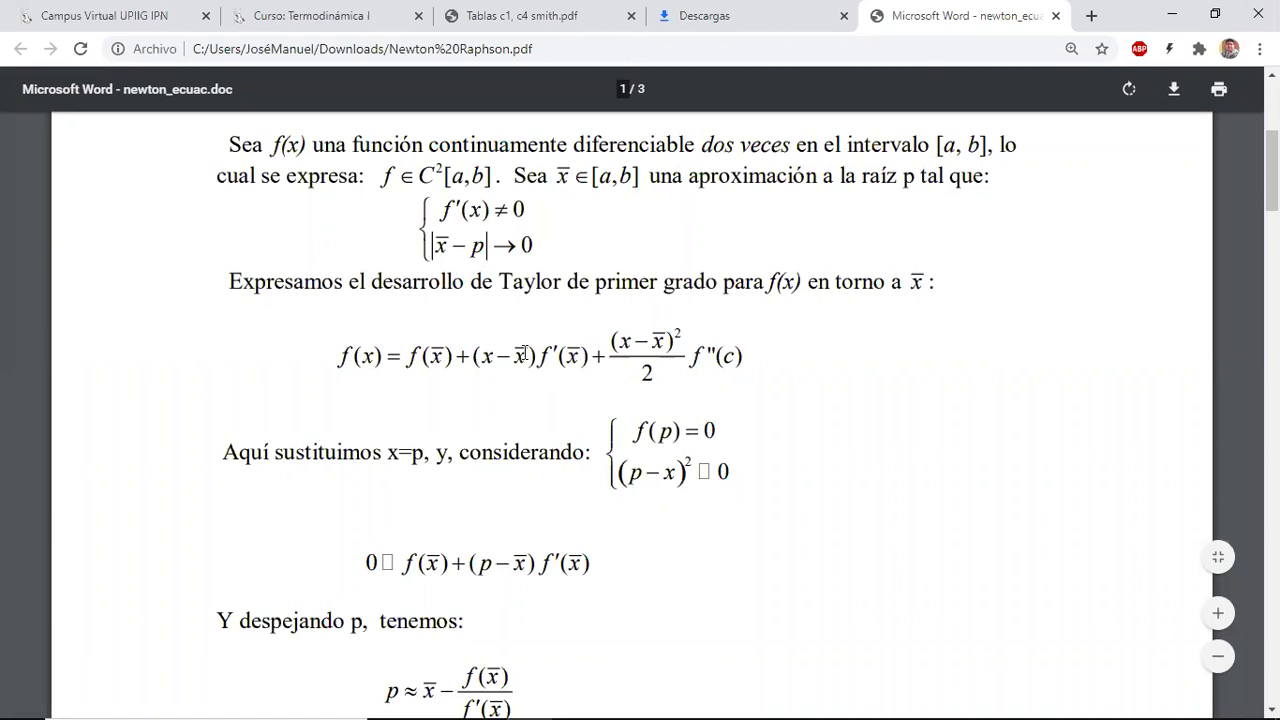
scroll(524, 353, up, 1)
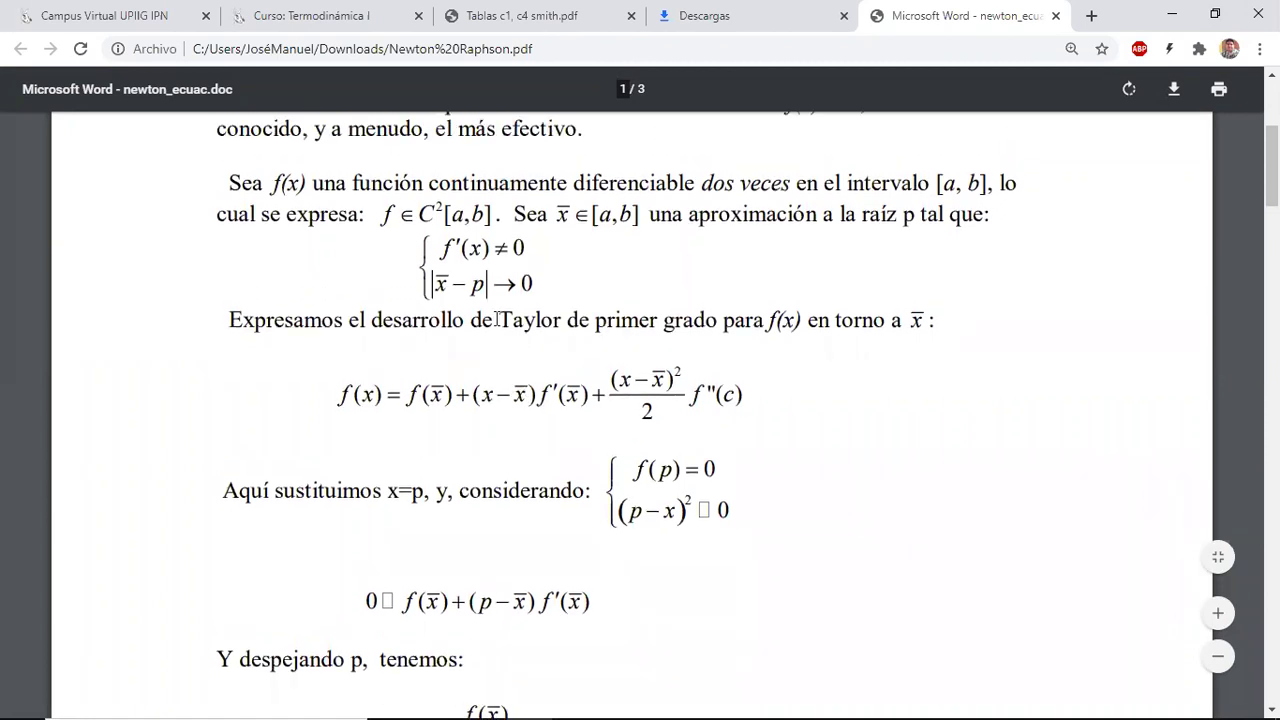
drag(478, 320, 745, 390)
click(745, 390)
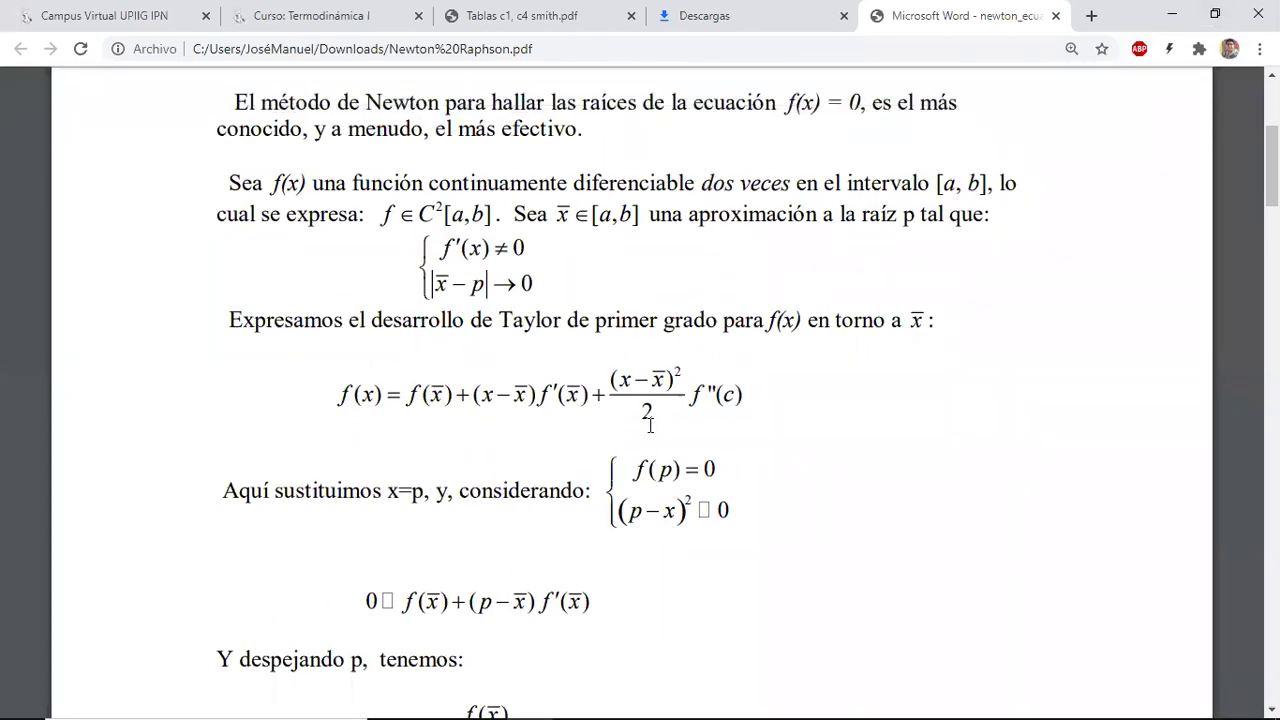
scroll(650, 425, down, 1)
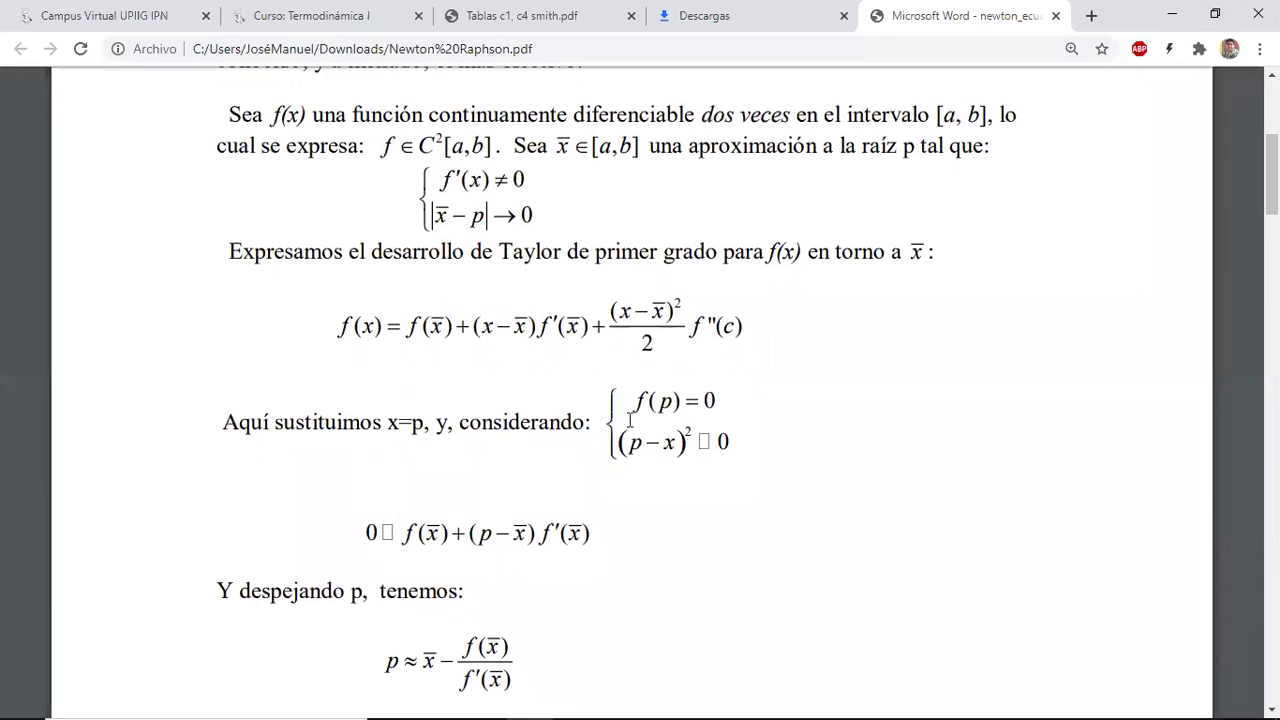
Examine how the PDF solves for p and the recursive Newton formula, focusing on the f(pn-1) numerator
scroll(641, 215, down, 1)
scroll(652, 372, down, 3)
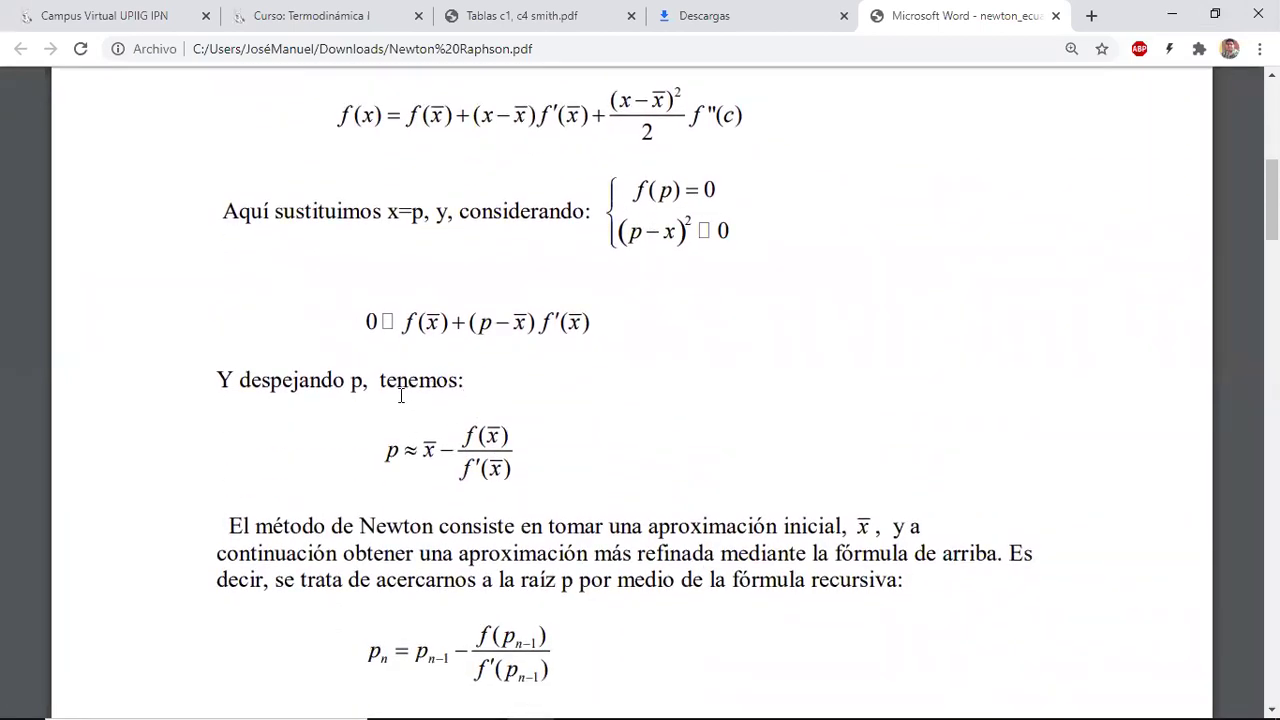
scroll(549, 446, down, 3)
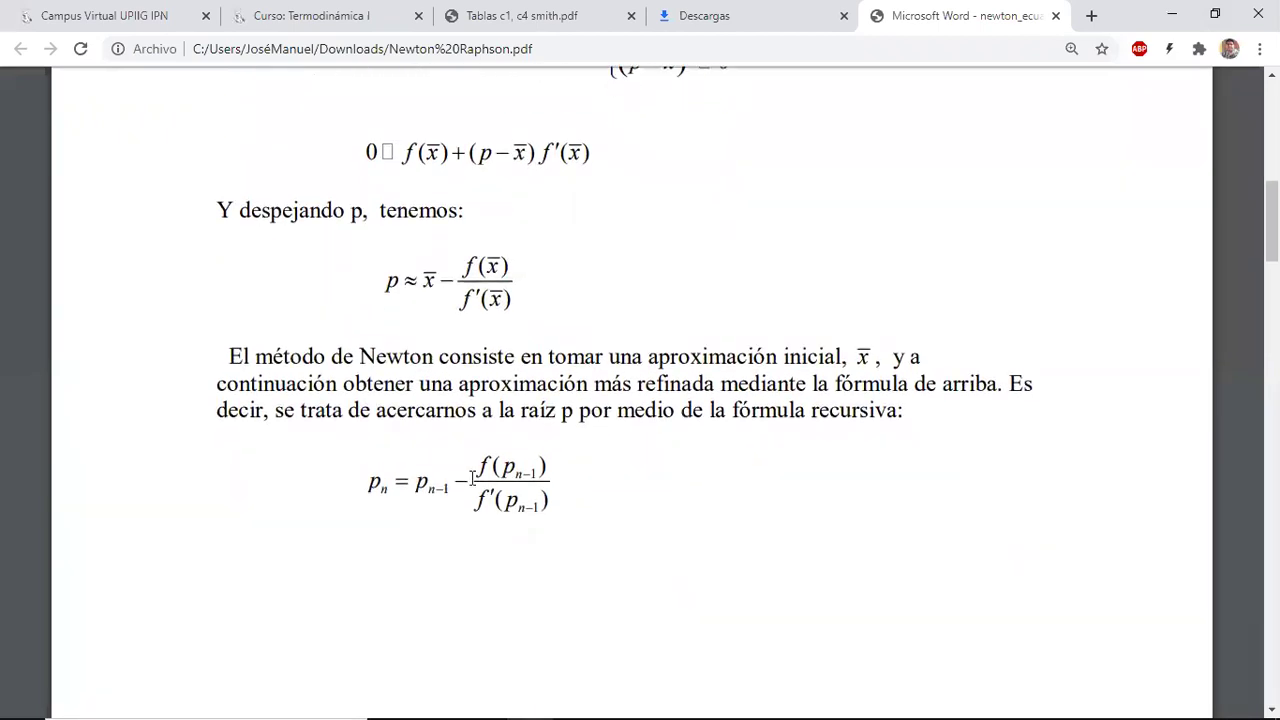
scroll(472, 479, up, 1)
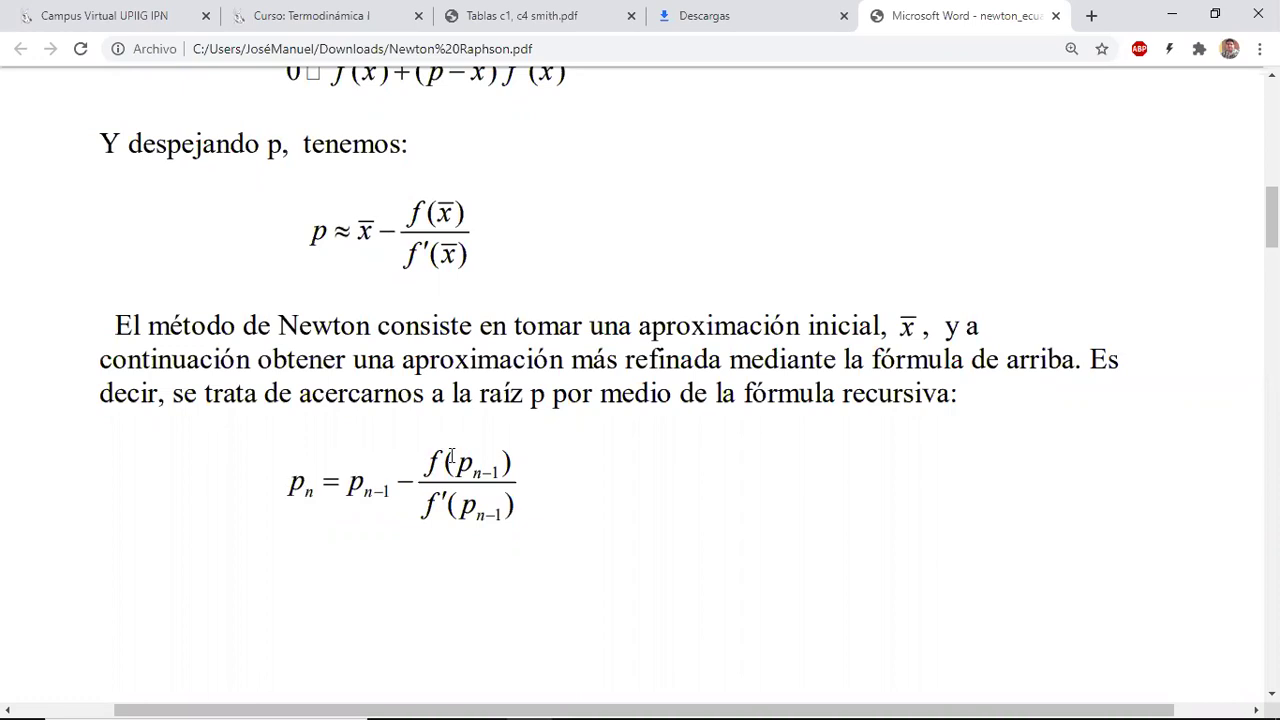
drag(420, 455, 523, 455)
click(523, 455)
Switch to the 4.2 Smith workbook in Excel and copy the heading block C4:G6 from the Numérico sheet
mouse_move(580, 678)
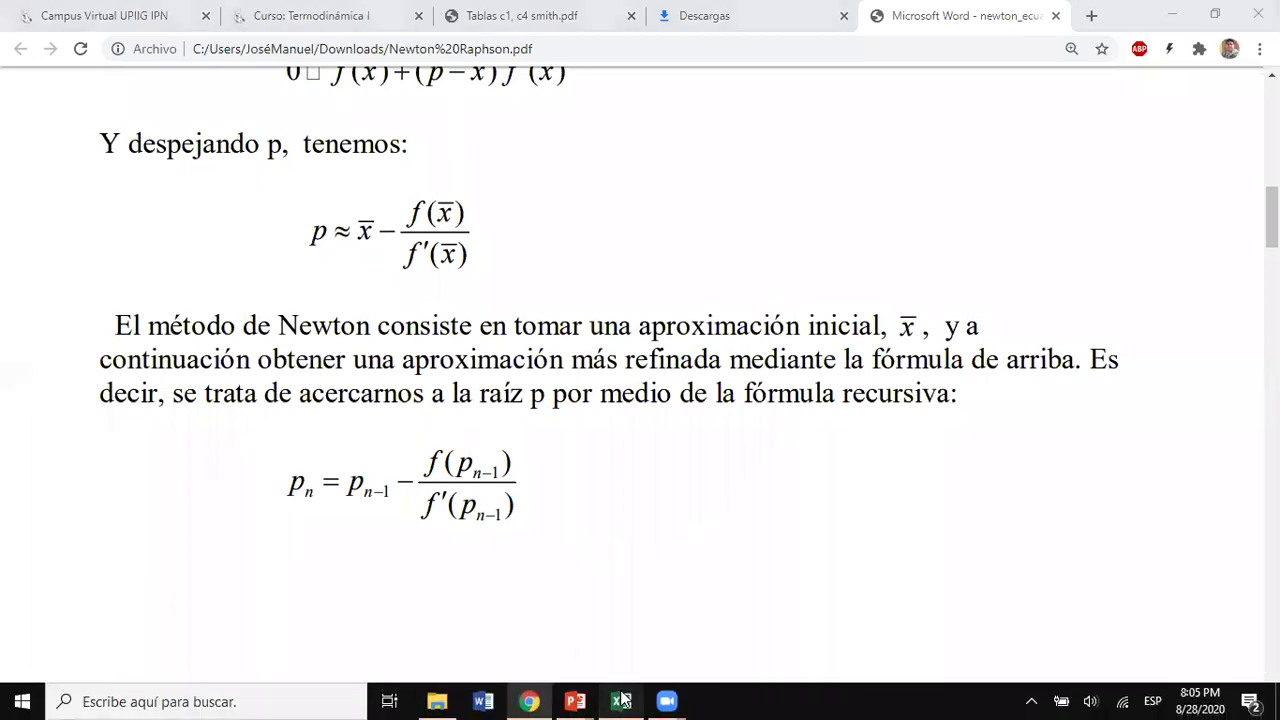
click(621, 699)
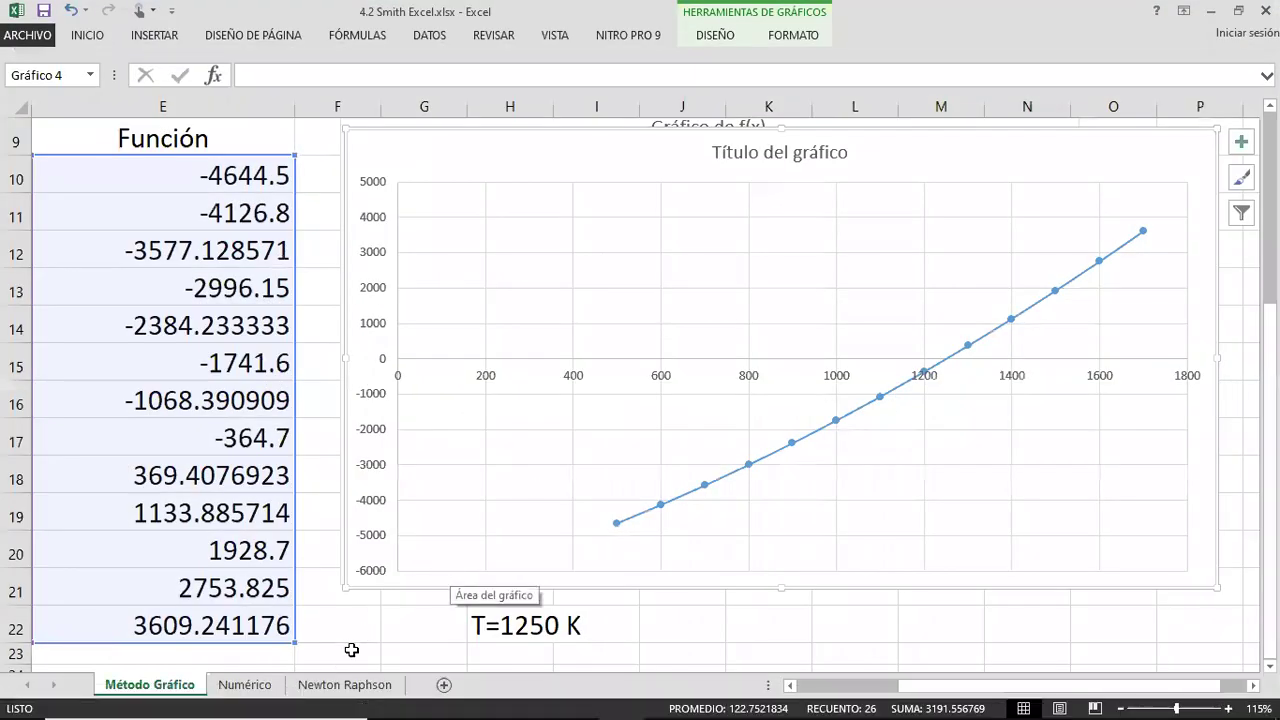
click(339, 685)
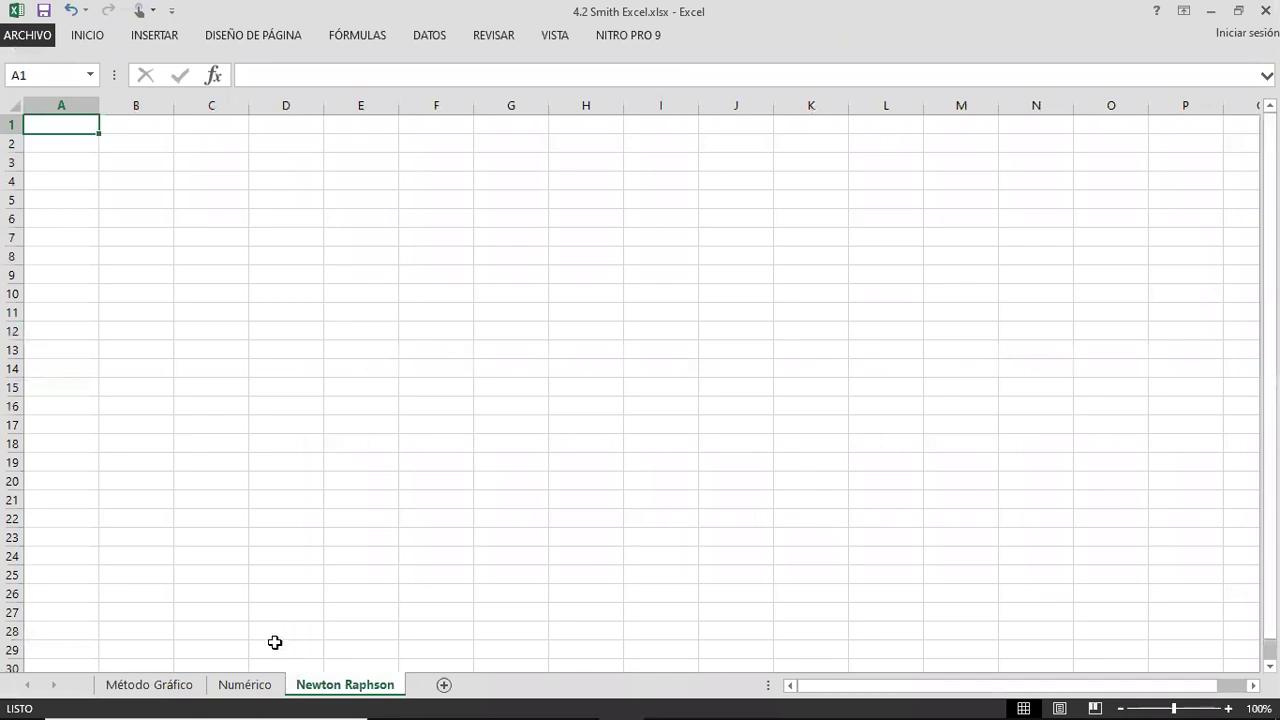
click(245, 685)
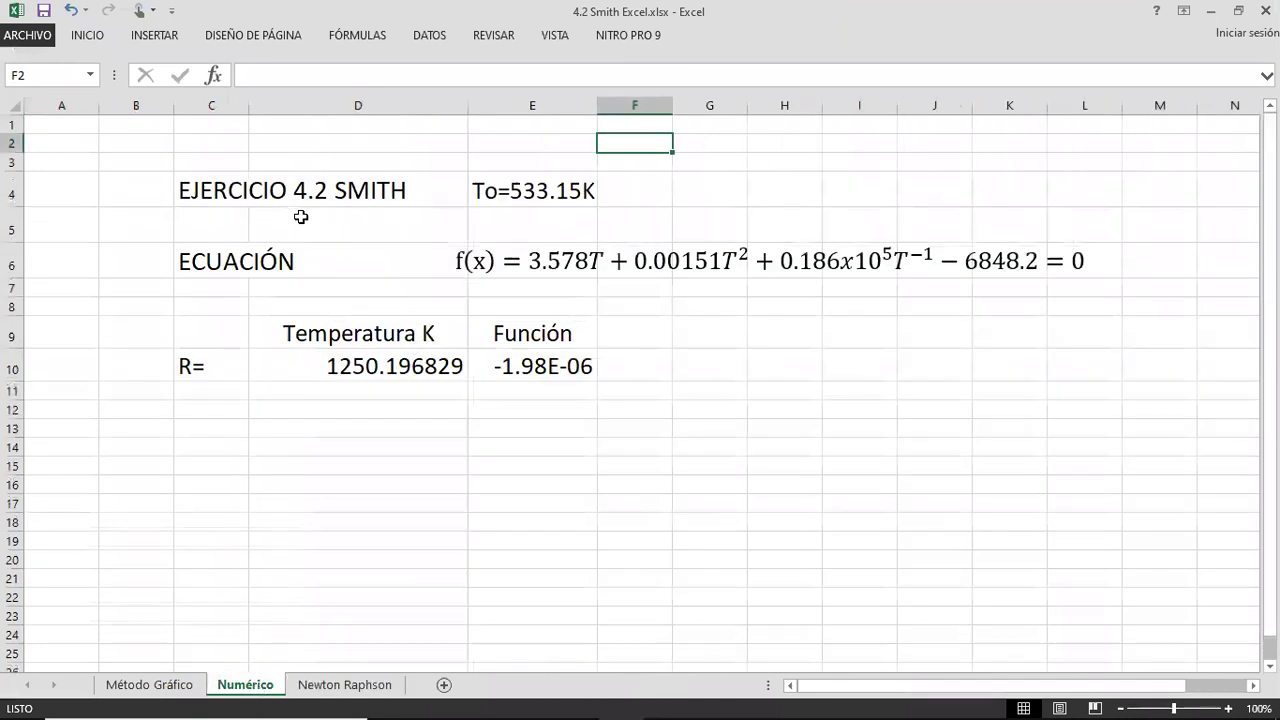
drag(207, 192, 724, 369)
click(357, 232)
drag(212, 188, 717, 262)
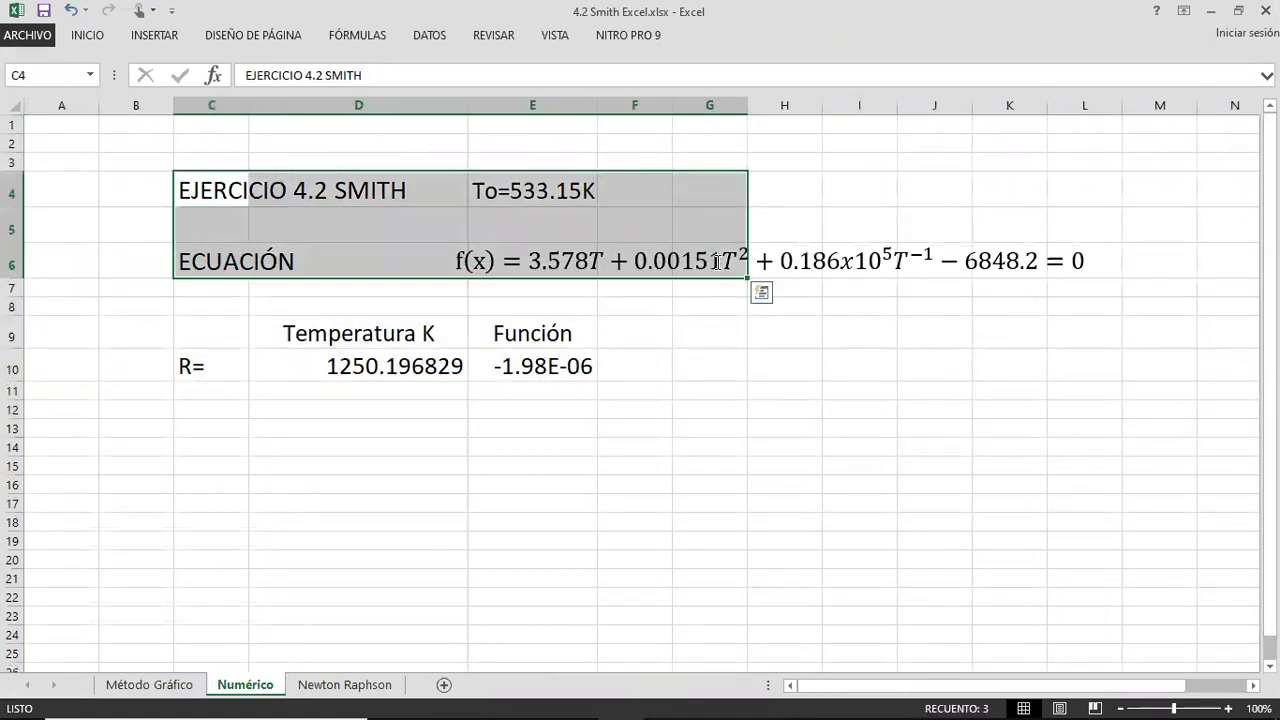
key(ctrl+c)
Paste the copied block at C4 of the Newton Raphson sheet and widen column D until EJERCICIO 4.2 SMITH shows fully
click(366, 684)
click(303, 286)
key(Up)
key(Up)
key(Up)
key(Up)
key(Up)
key(Left)
key(Up)
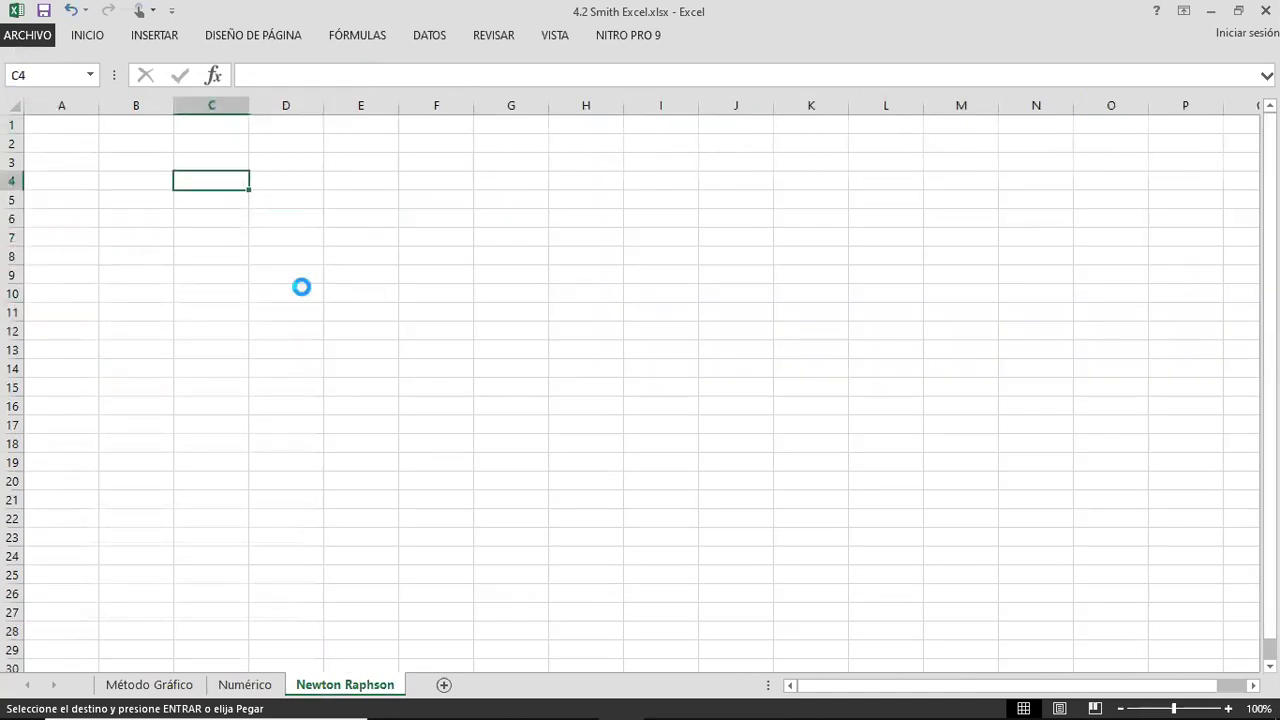
key(ctrl+v)
key(Right)
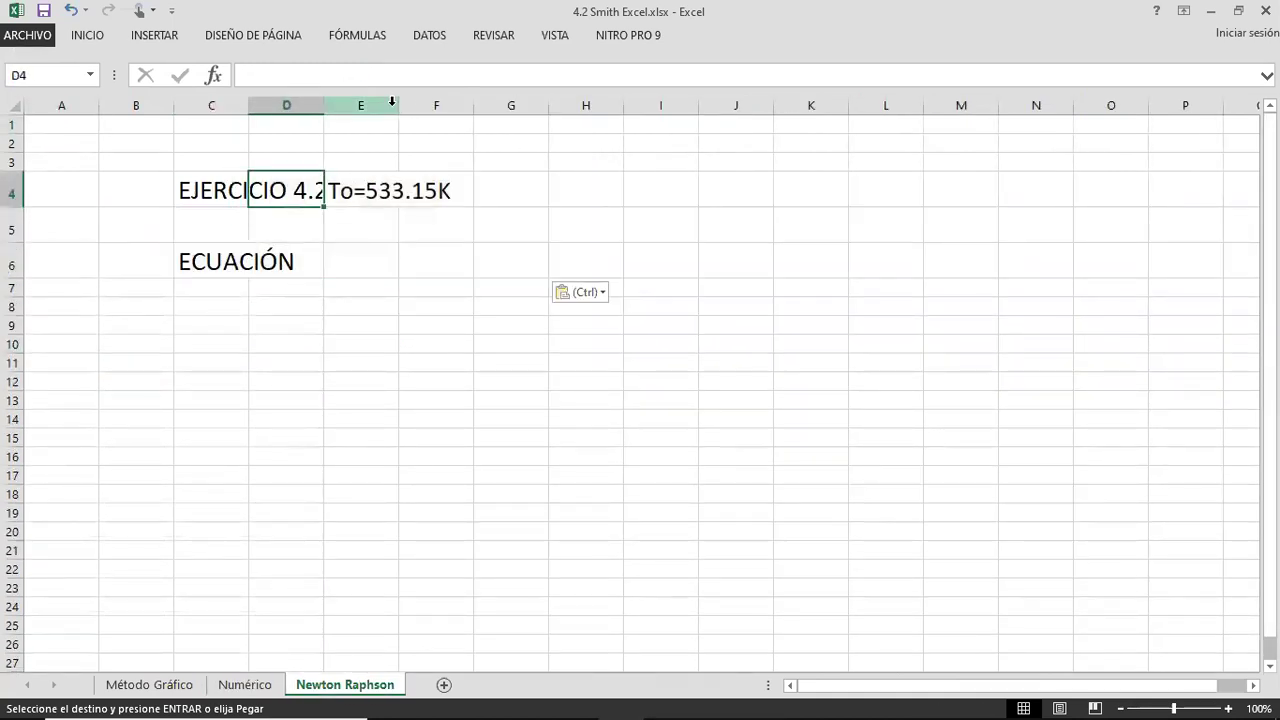
drag(323, 108, 436, 111)
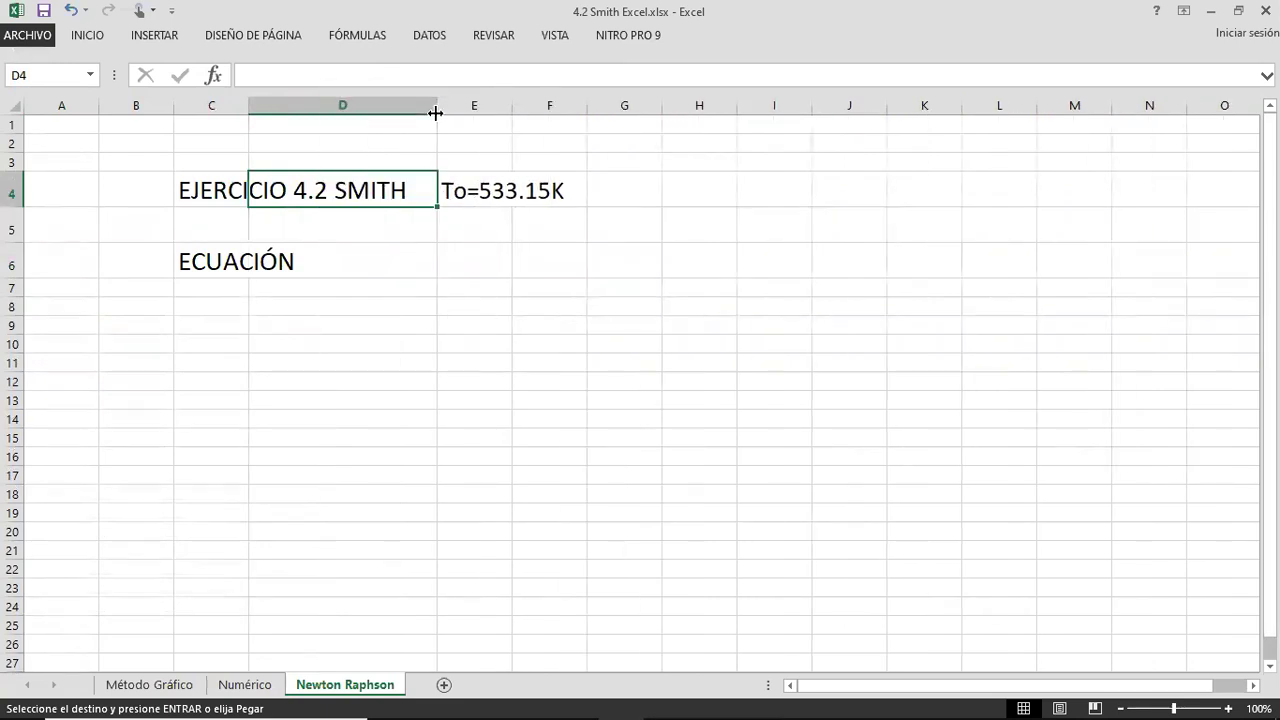
click(551, 185)
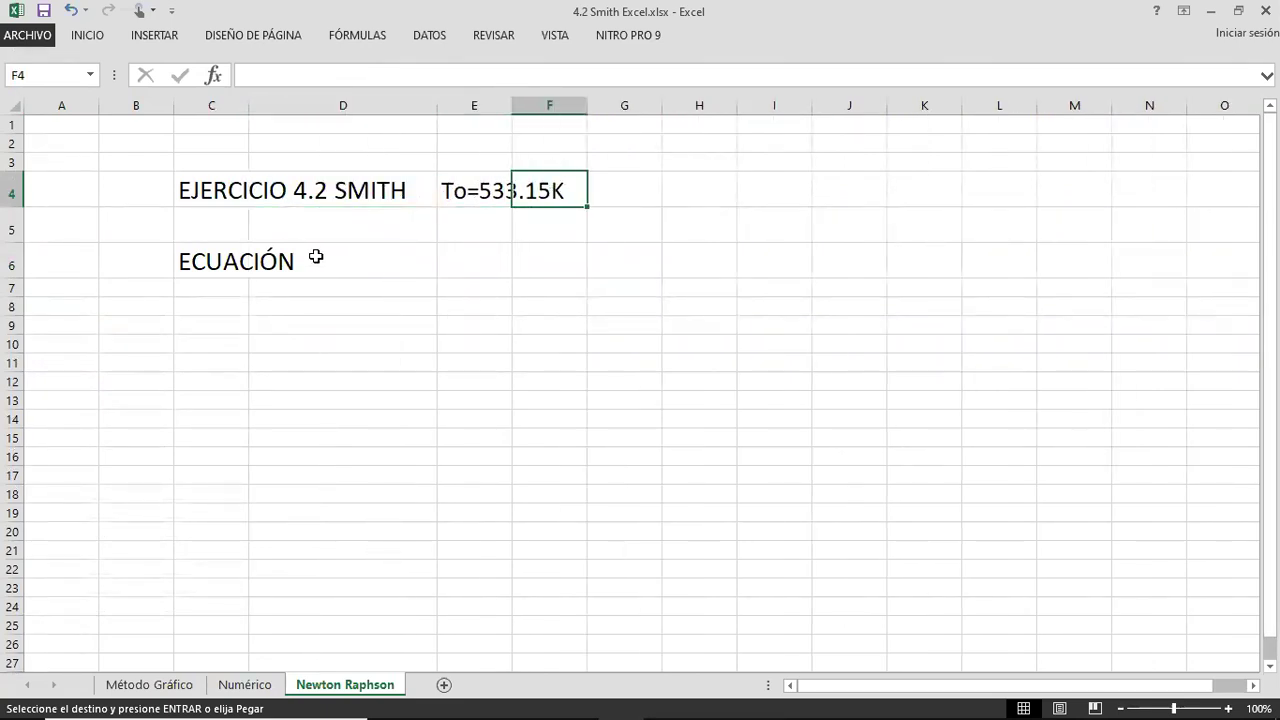
Copy the f(x) equation box from the Numérico sheet and paste it at E6 of the Newton Raphson sheet
click(246, 684)
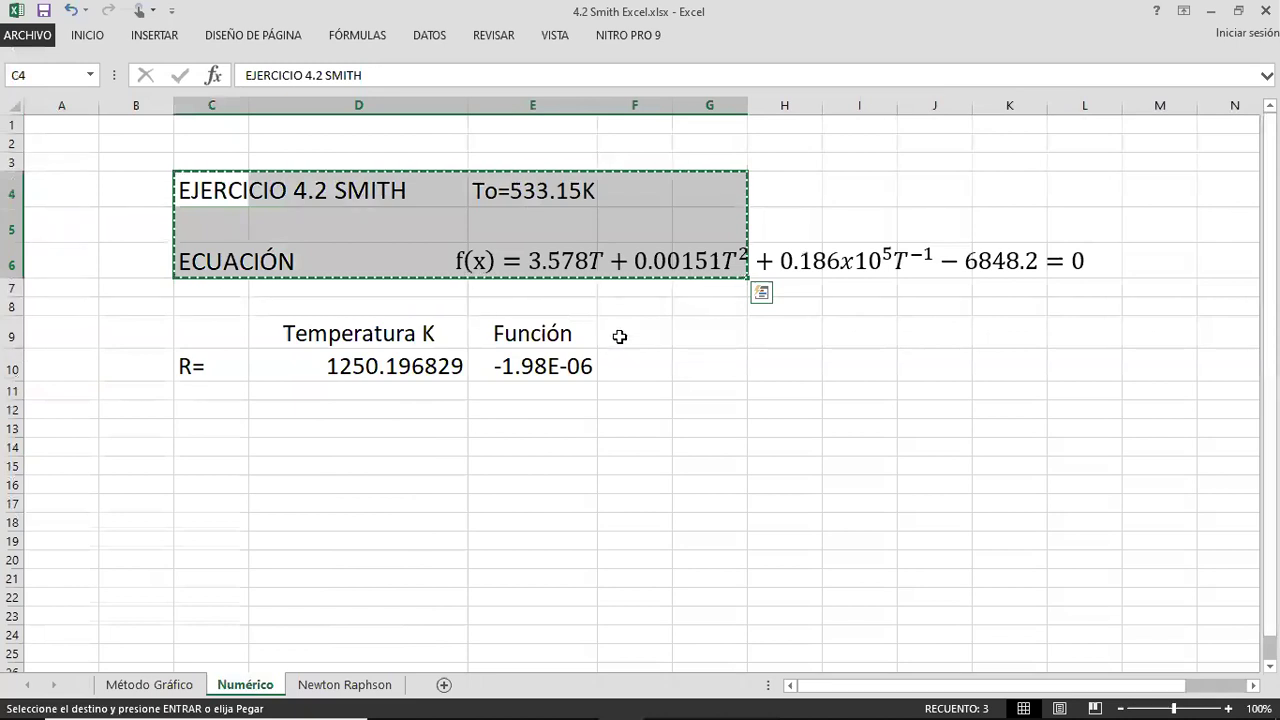
click(875, 270)
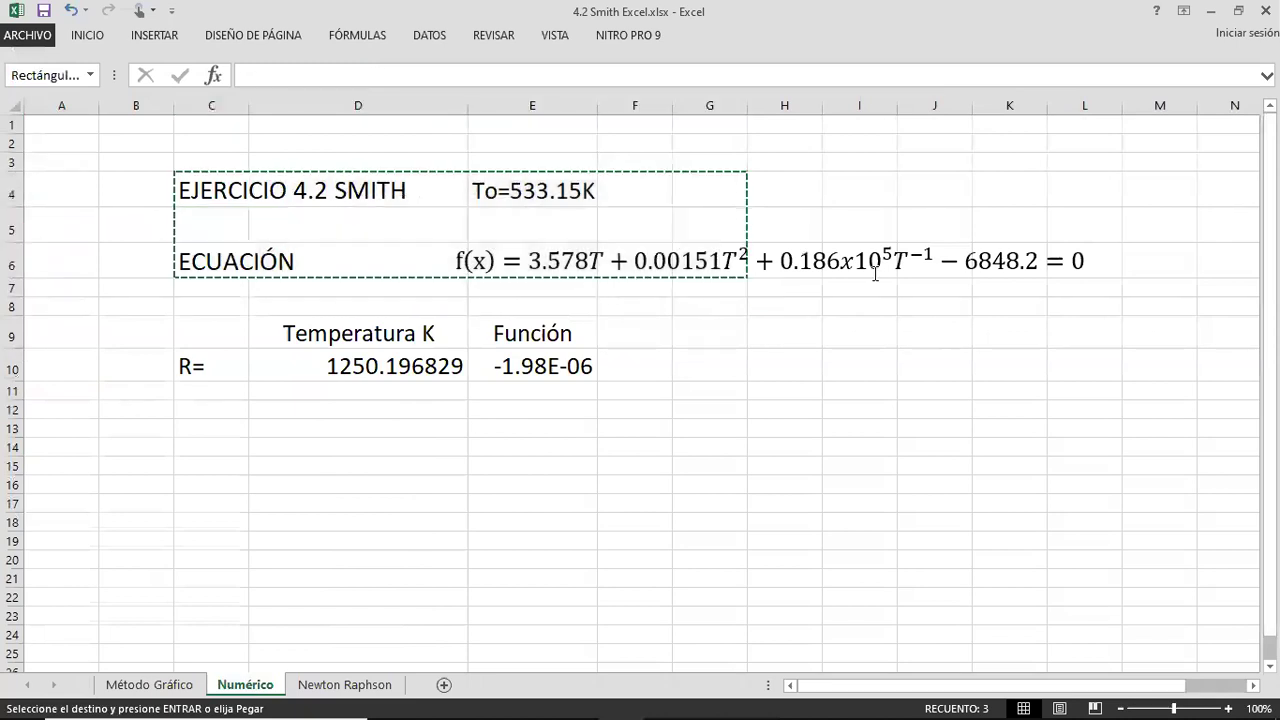
click(820, 241)
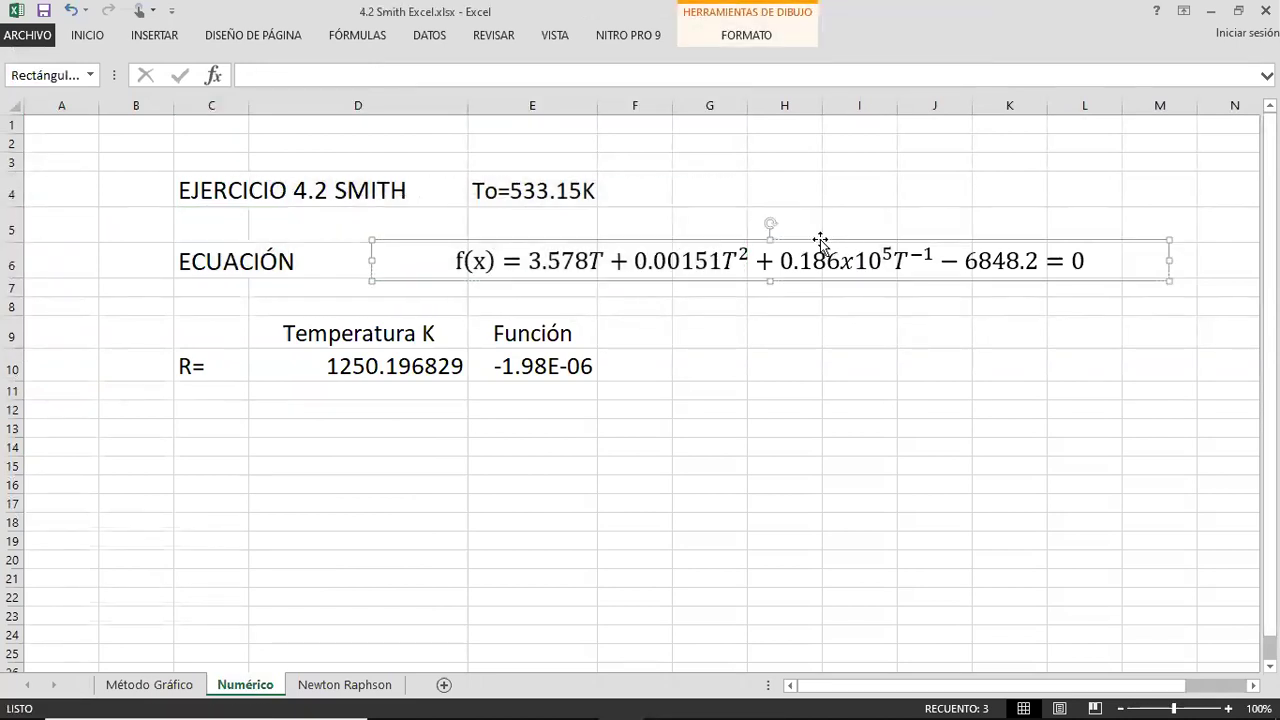
click(366, 686)
click(467, 269)
key(ctrl+v)
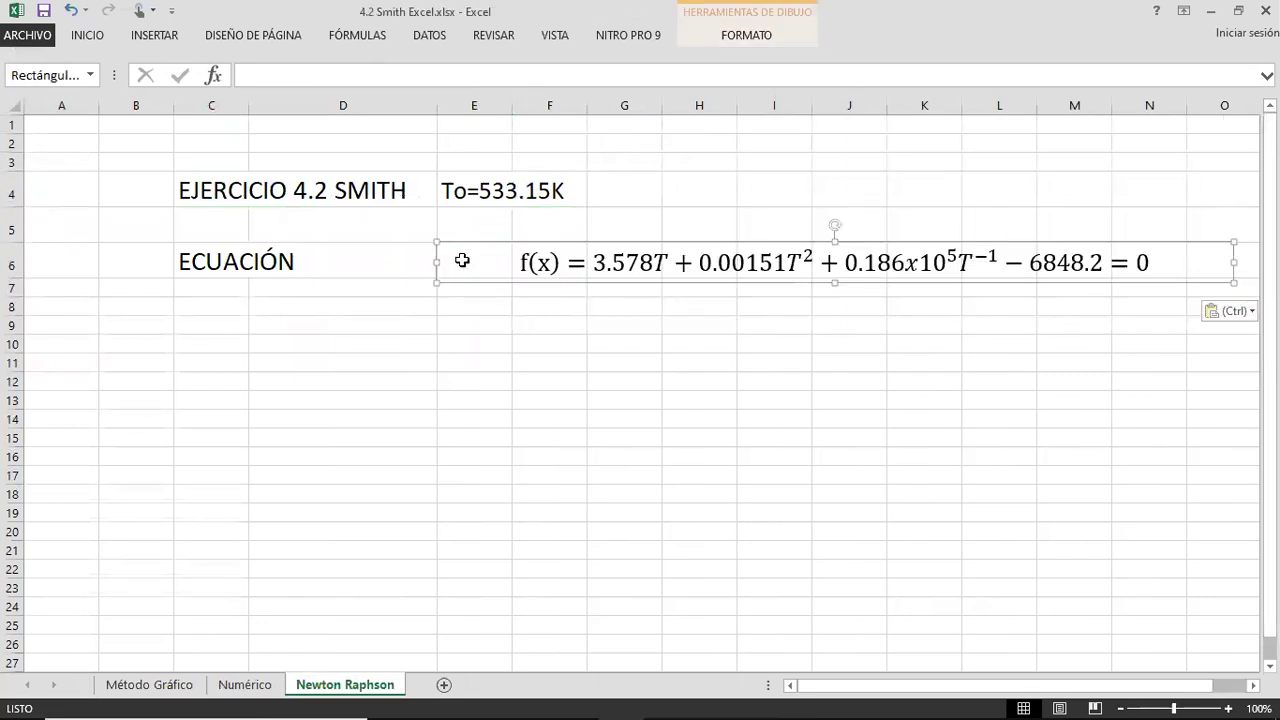
Set the font size of cell D9 on the Newton Raphson sheet to 20
click(314, 324)
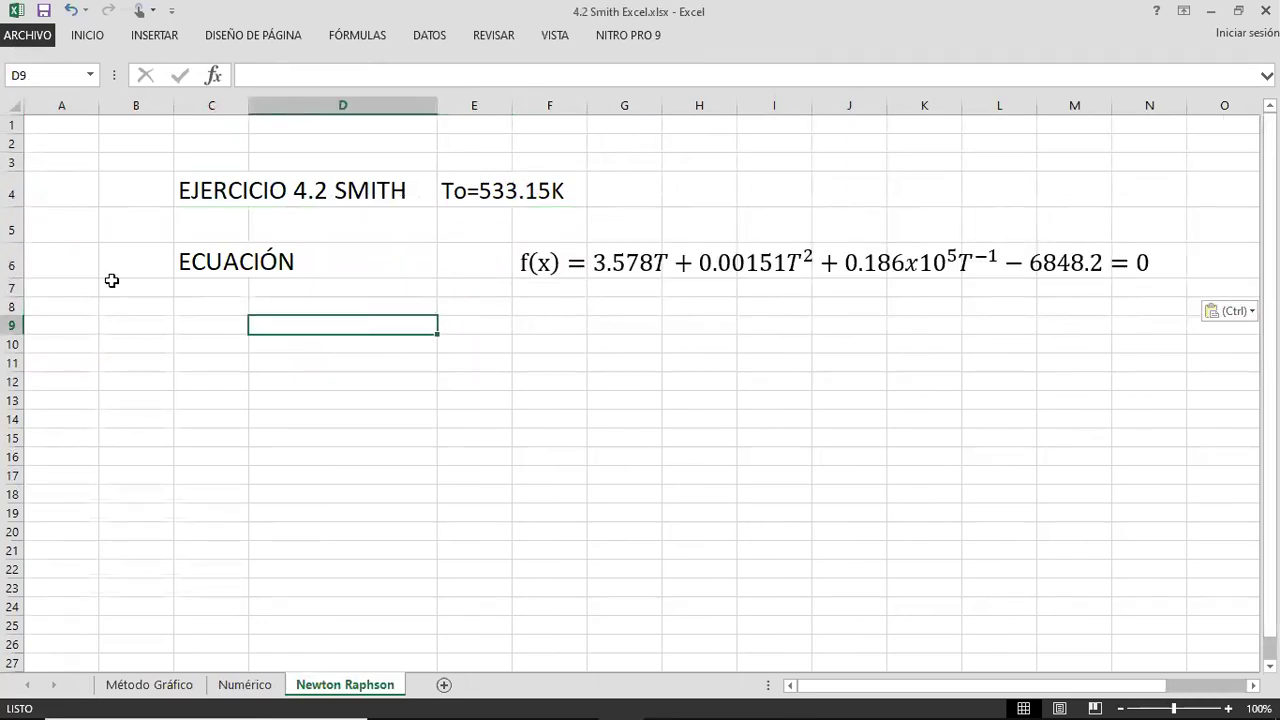
click(87, 35)
click(213, 71)
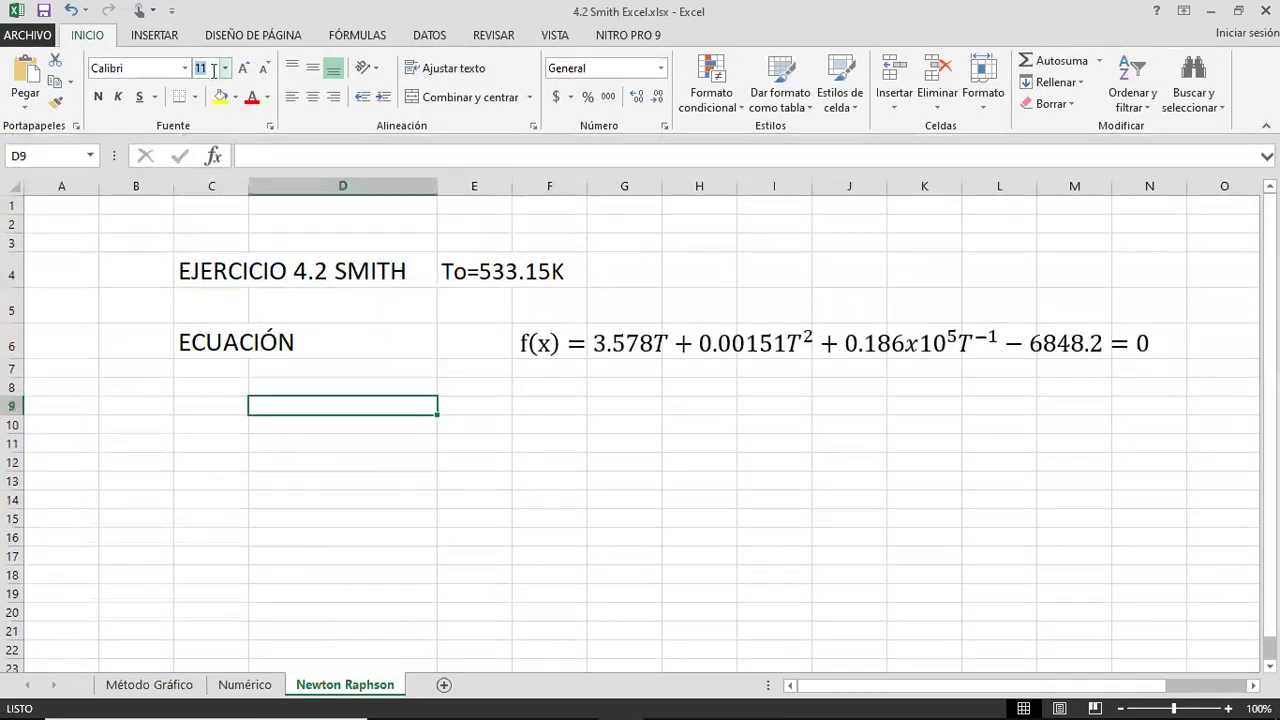
text(20)
key(Return)
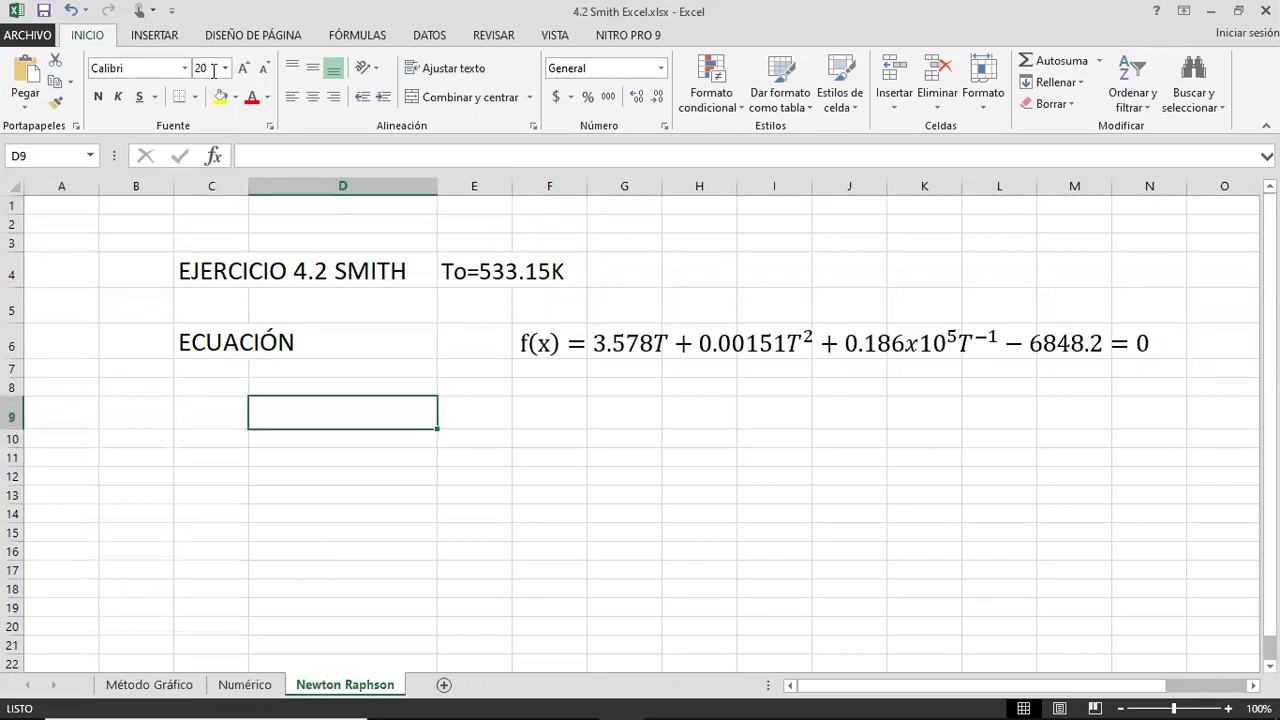
Enter the Newton-Raphson formula as the text "Tcalc = Tsup - f(Tsup)/f'(Tsup)" in cell D9
text(Tcla)
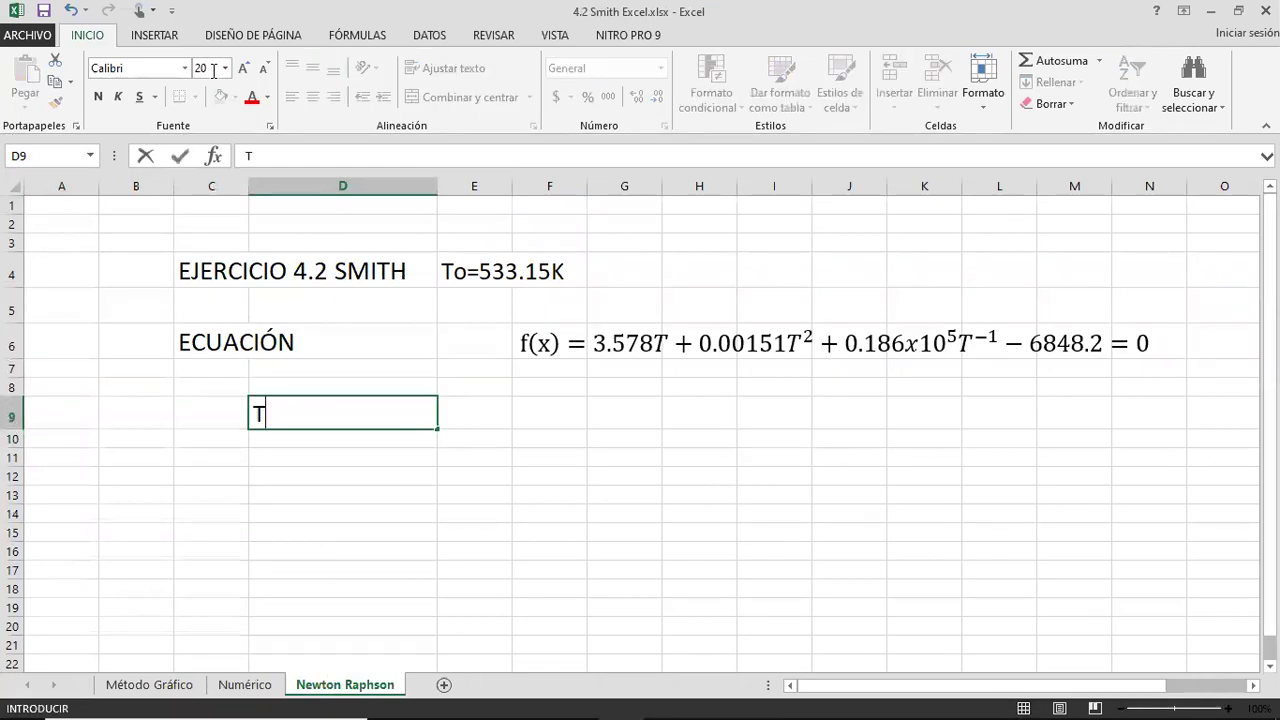
key(BackSpace)
key(BackSpace)
text(alc = )
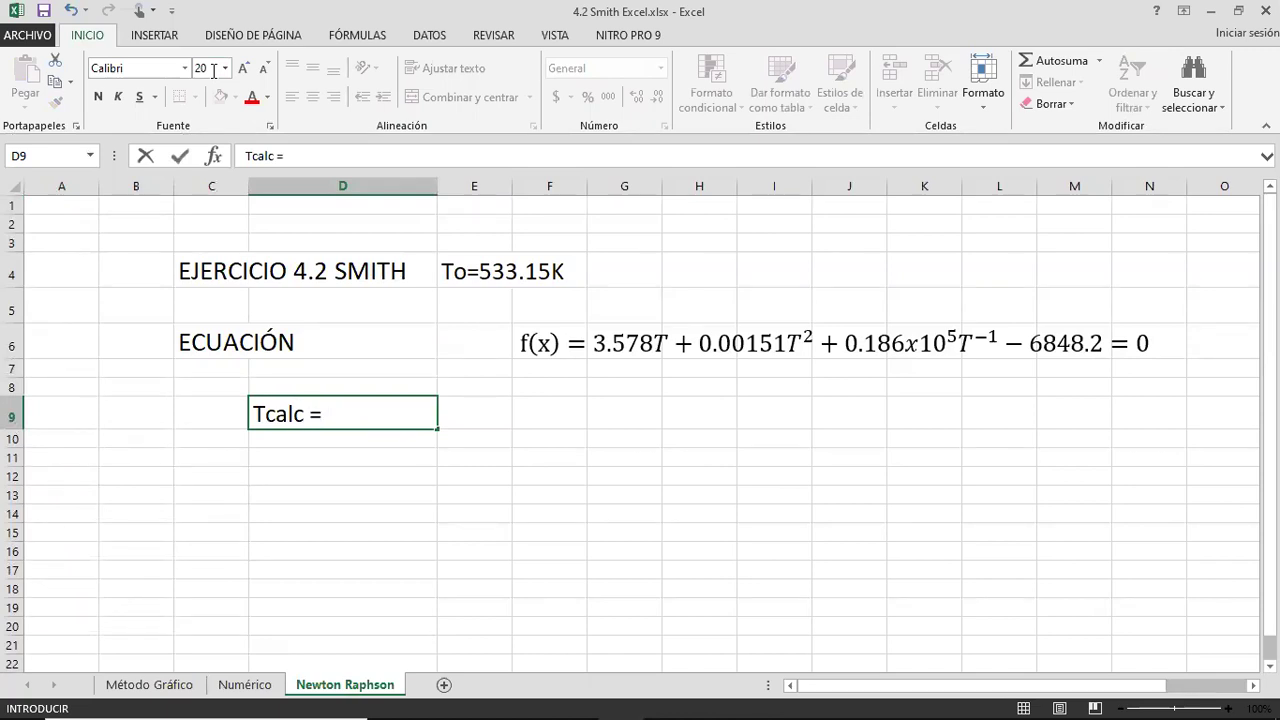
text(Tsup)
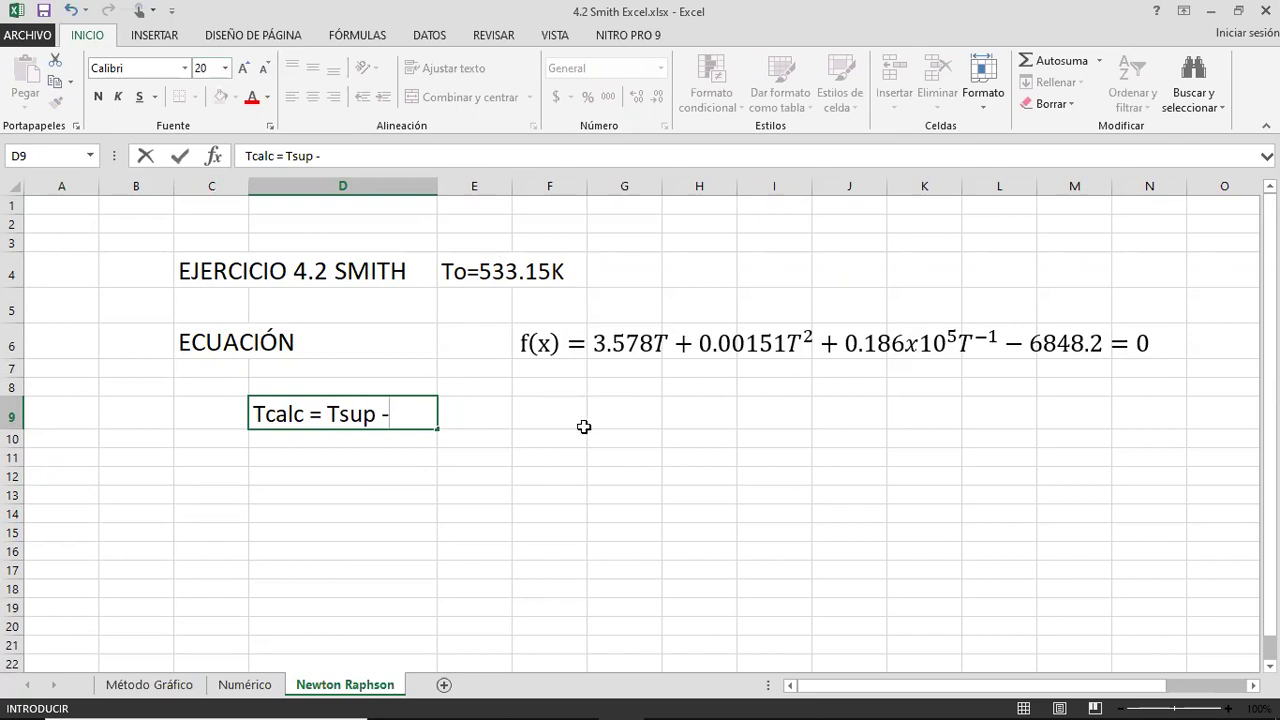
text(-)
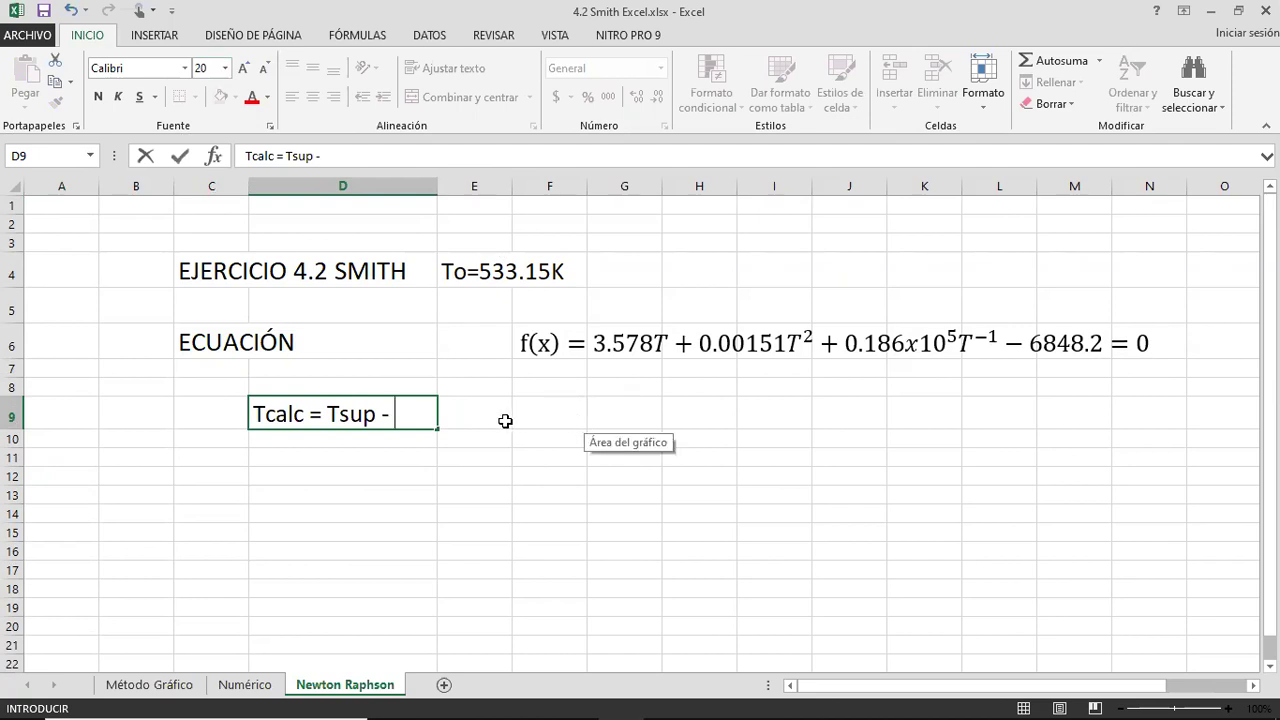
text( f(Tsup))
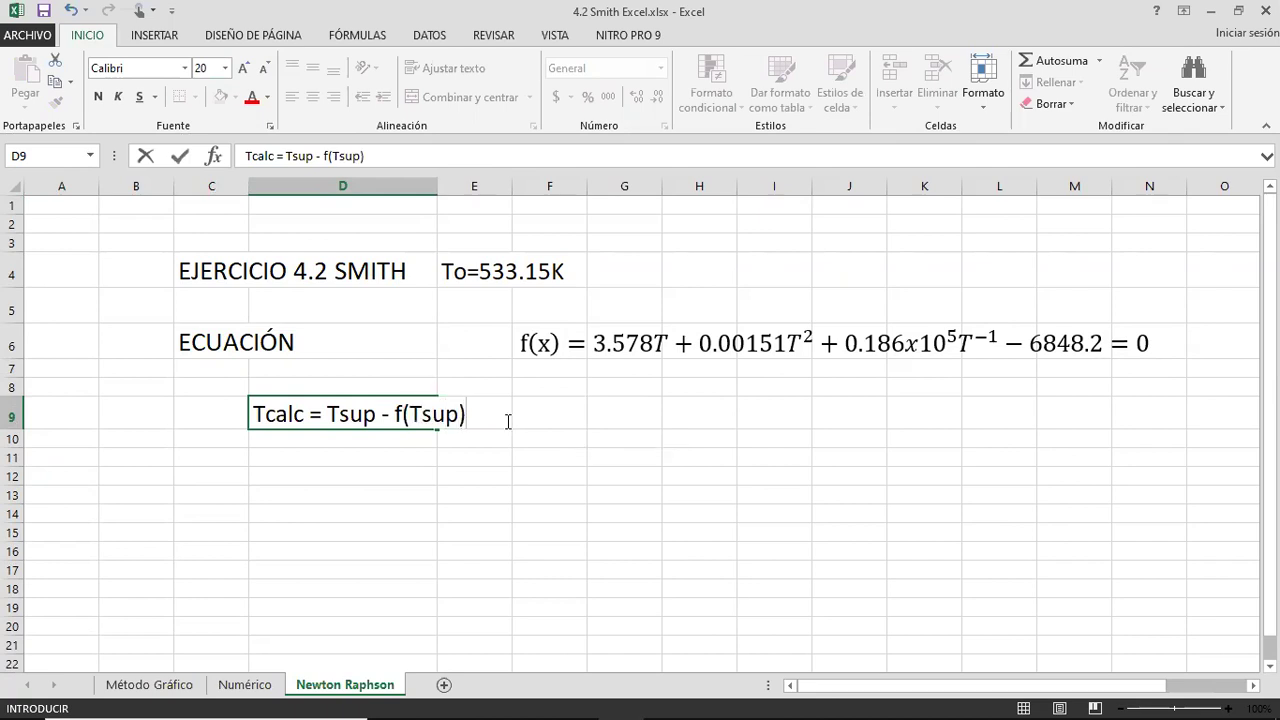
text(/f'(Tsup))
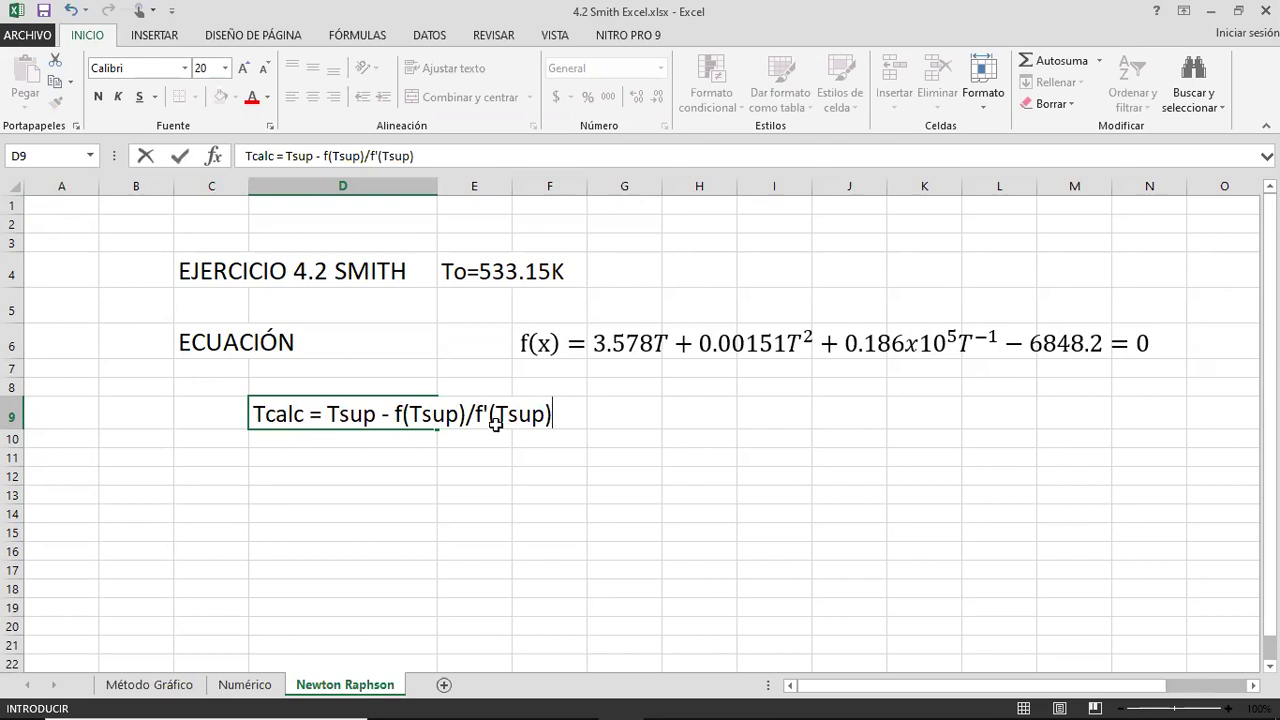
key(Return)
key(Up)
click(496, 424)
key(Left)
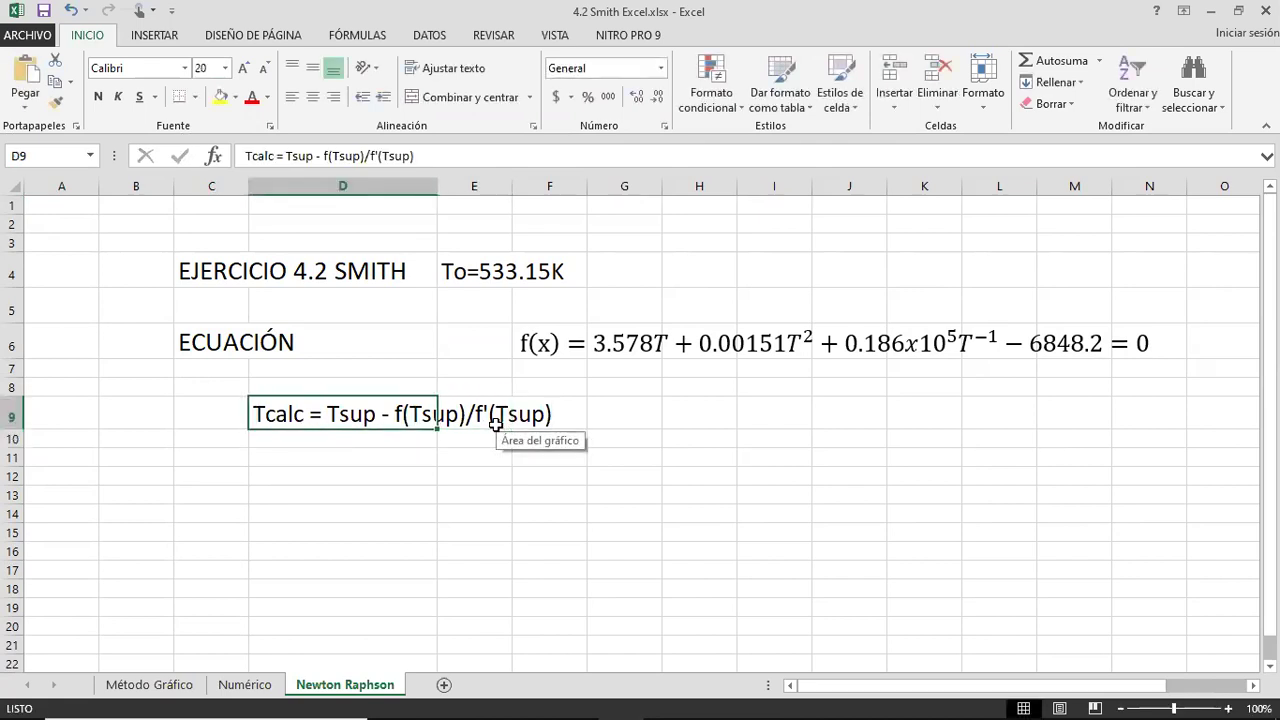
key(Down)
key(Down)
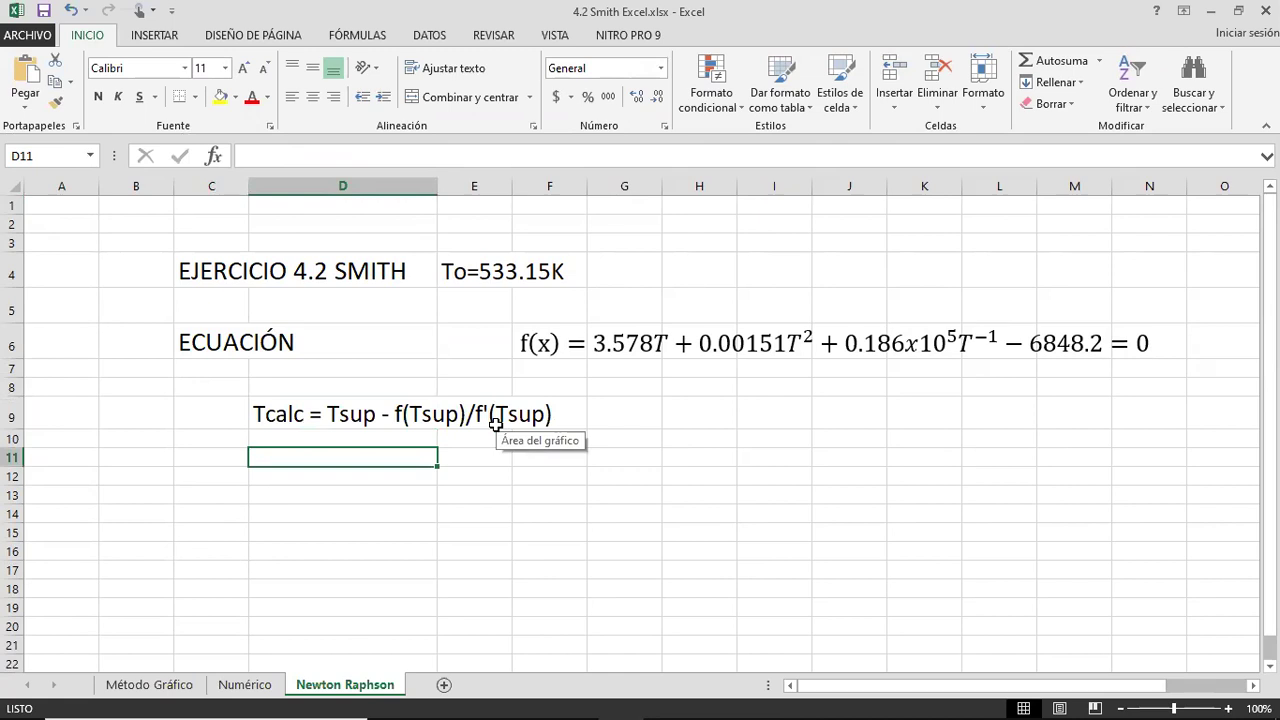
Enter the heading "iteración" in C11 and set the font size of row 11 to 20
click(220, 456)
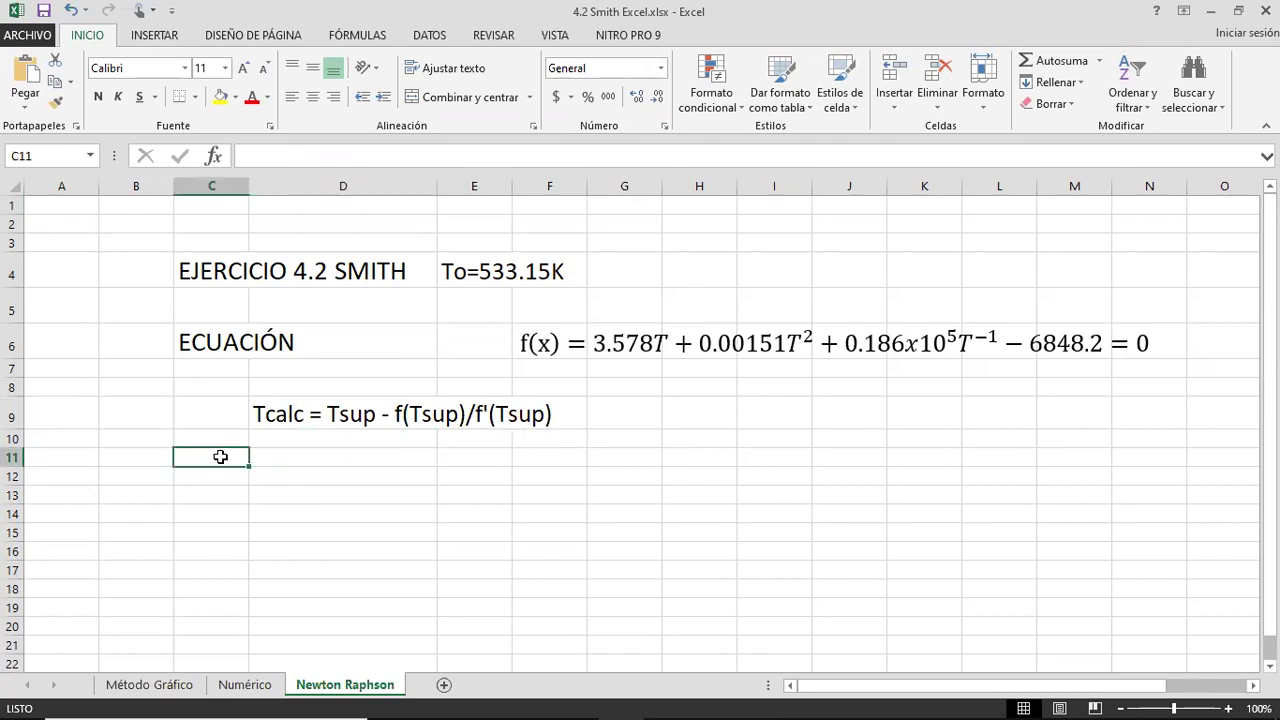
text(iteración)
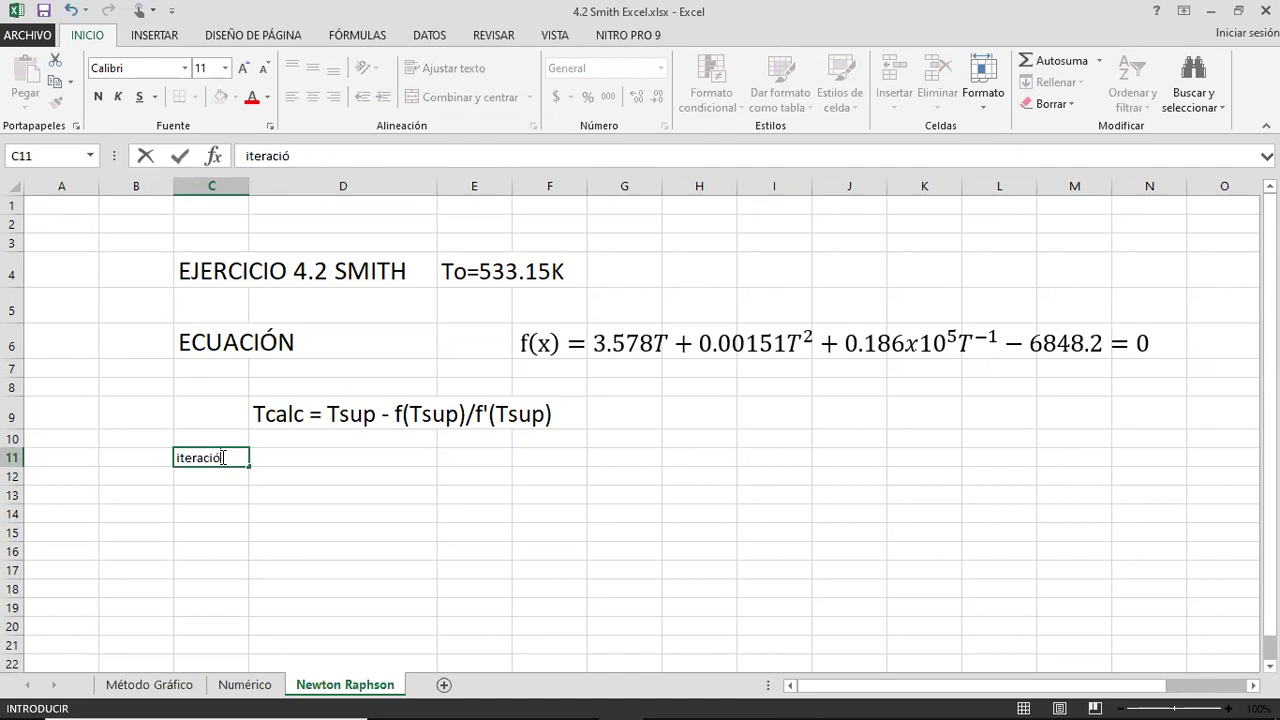
key(Return)
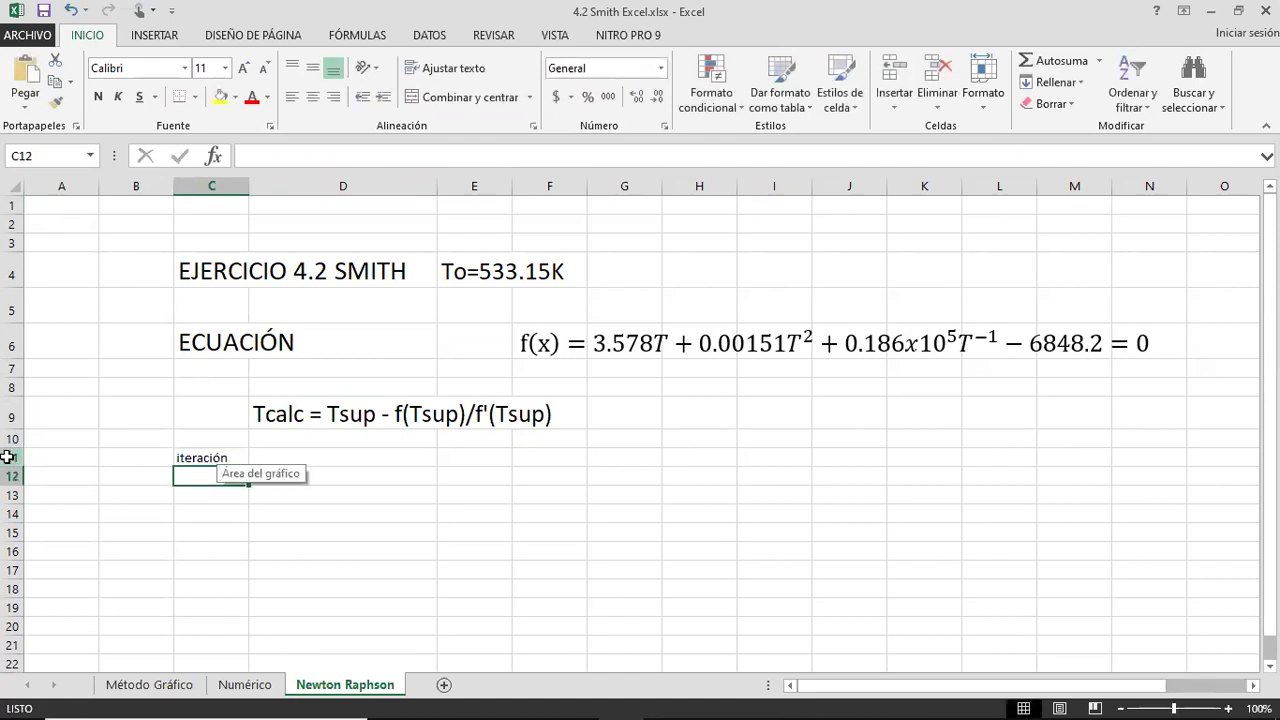
click(13, 457)
click(200, 67)
text(20)
key(Return)
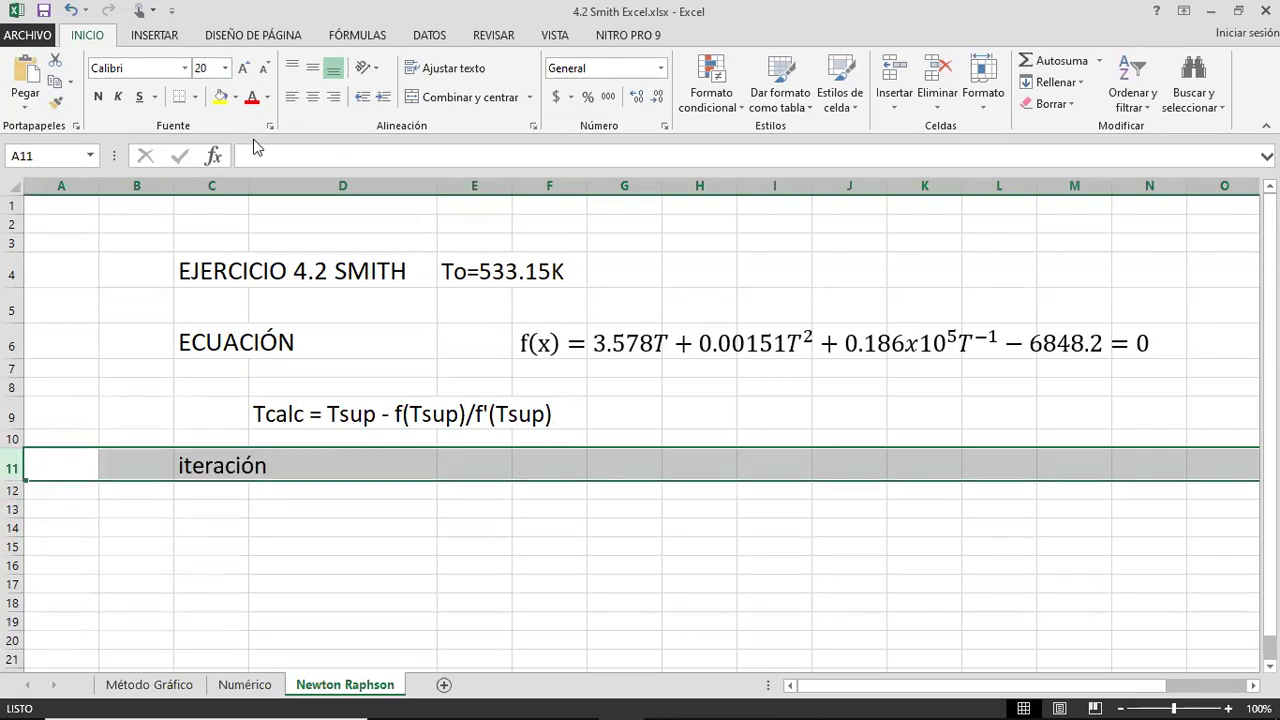
Widen column C and enter iteration numbers 1 and 2 in C12 and C13
drag(249, 186, 341, 190)
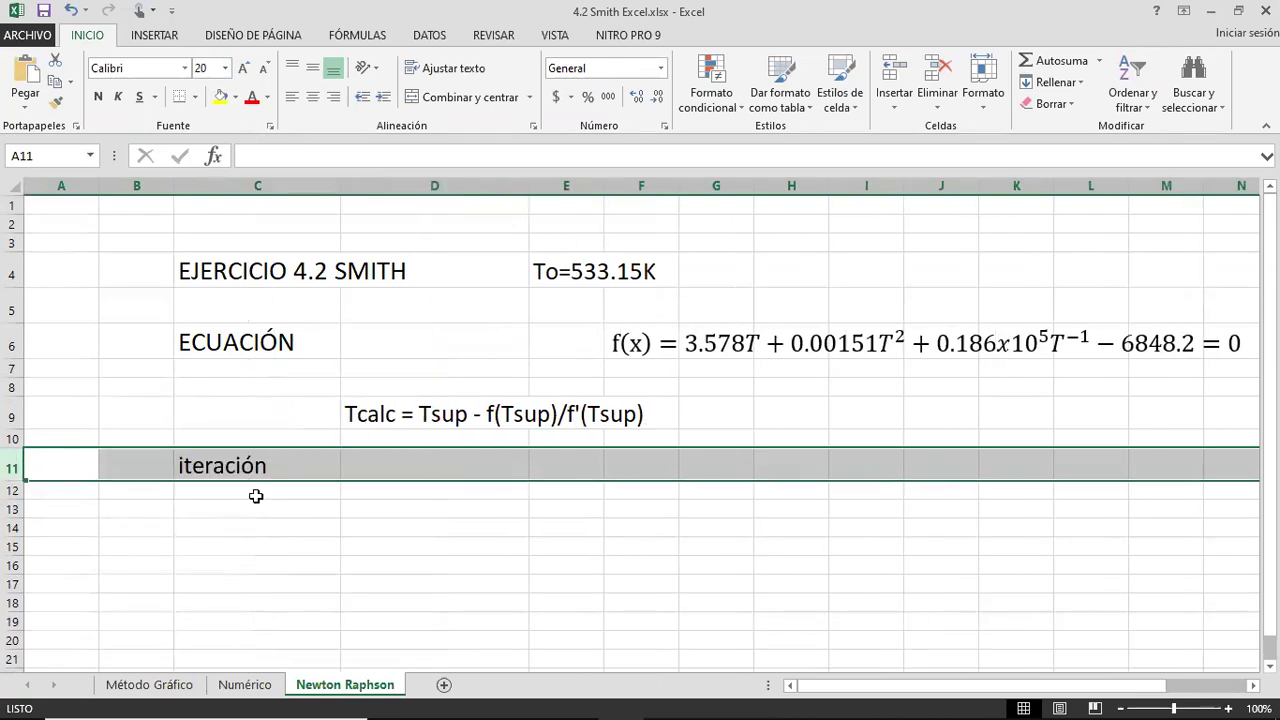
click(255, 492)
text(1)
key(Return)
text(2)
key(Return)
Set the iteration table area from C11 across to column H to font size 20, ending with D11 selected
key(shift+Down)
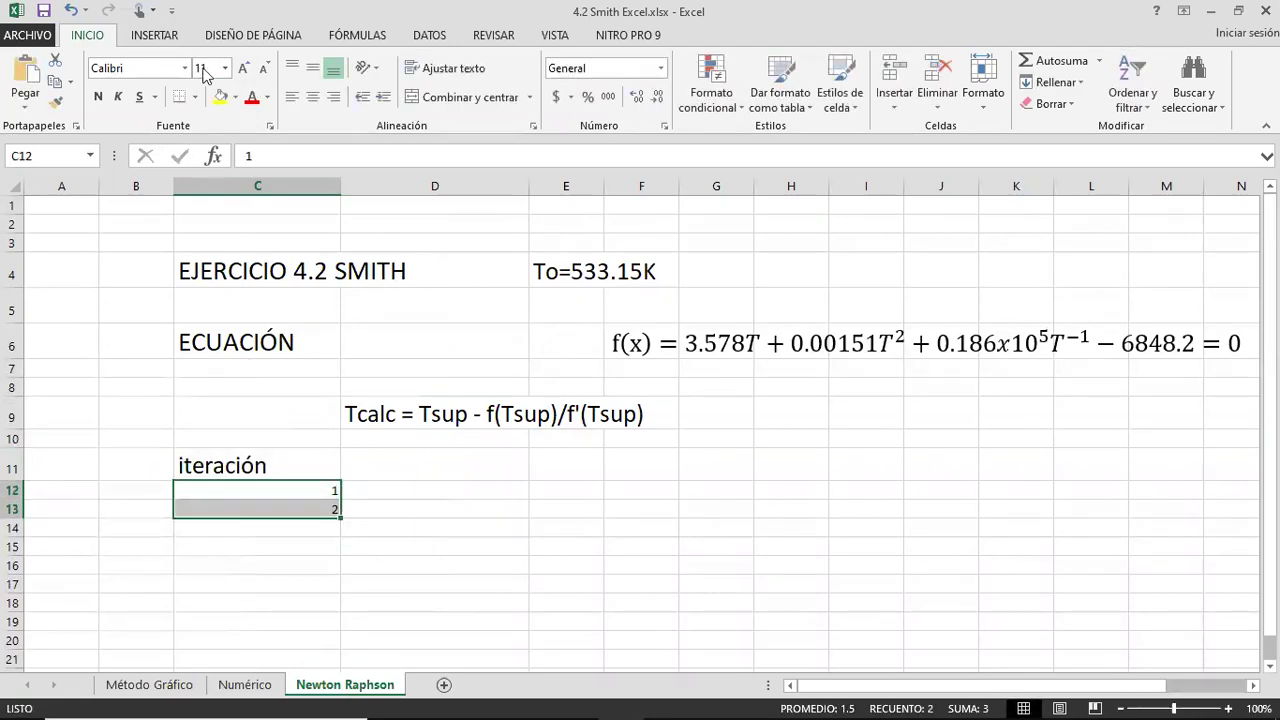
drag(214, 460, 815, 668)
text(20)
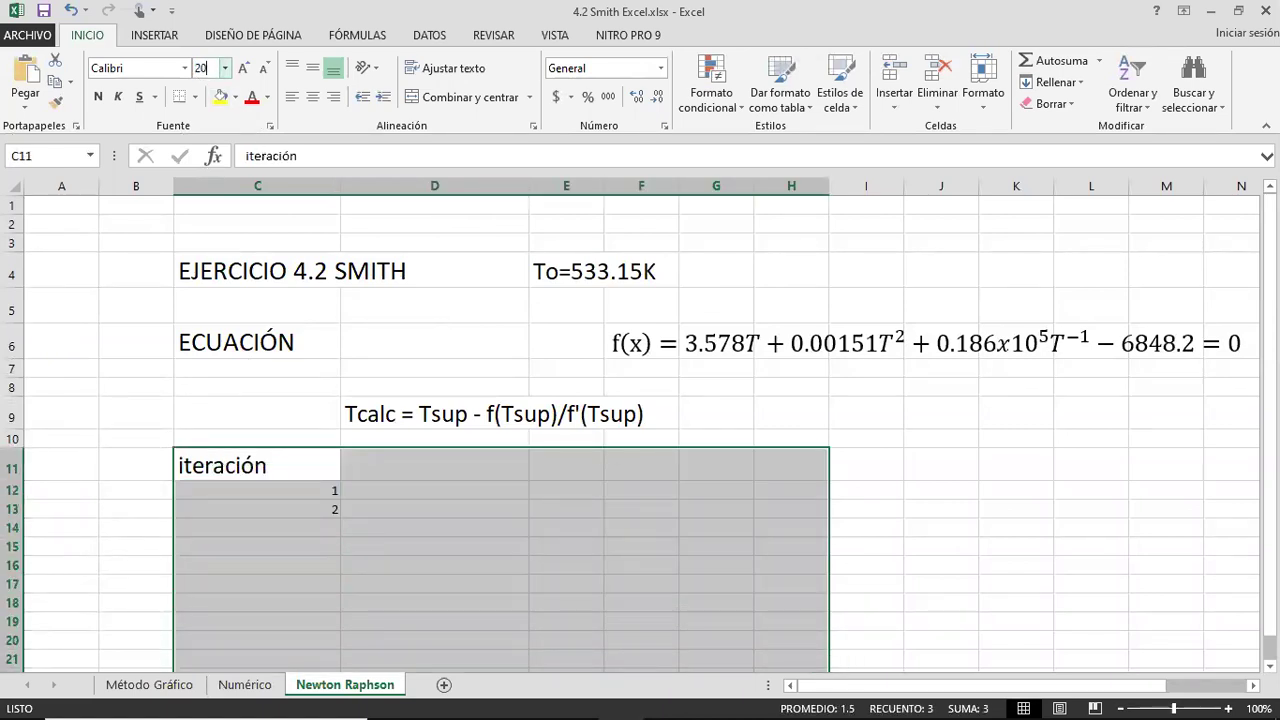
key(Return)
key(Up)
key(Right)
key(Down)
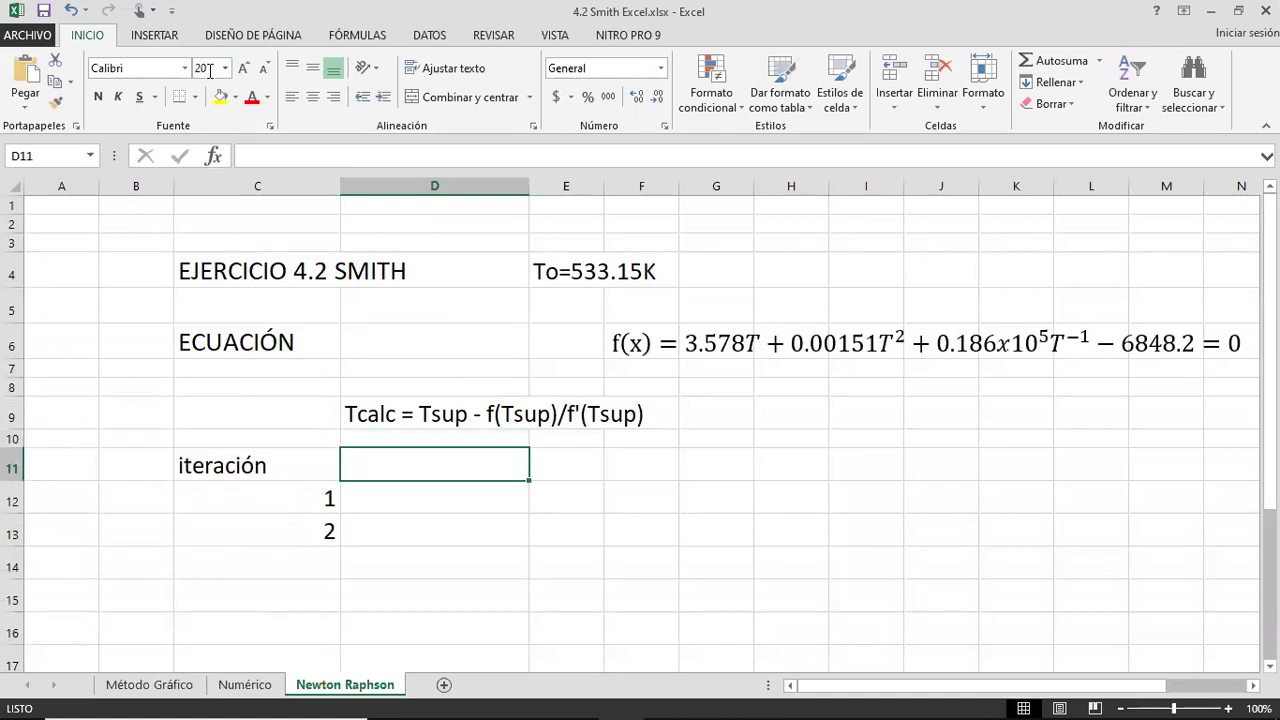
Enter the headings "Tsup" in D11 and "F(Tsup)" in E11, widening column E
text(Tsup)
key(Tab)
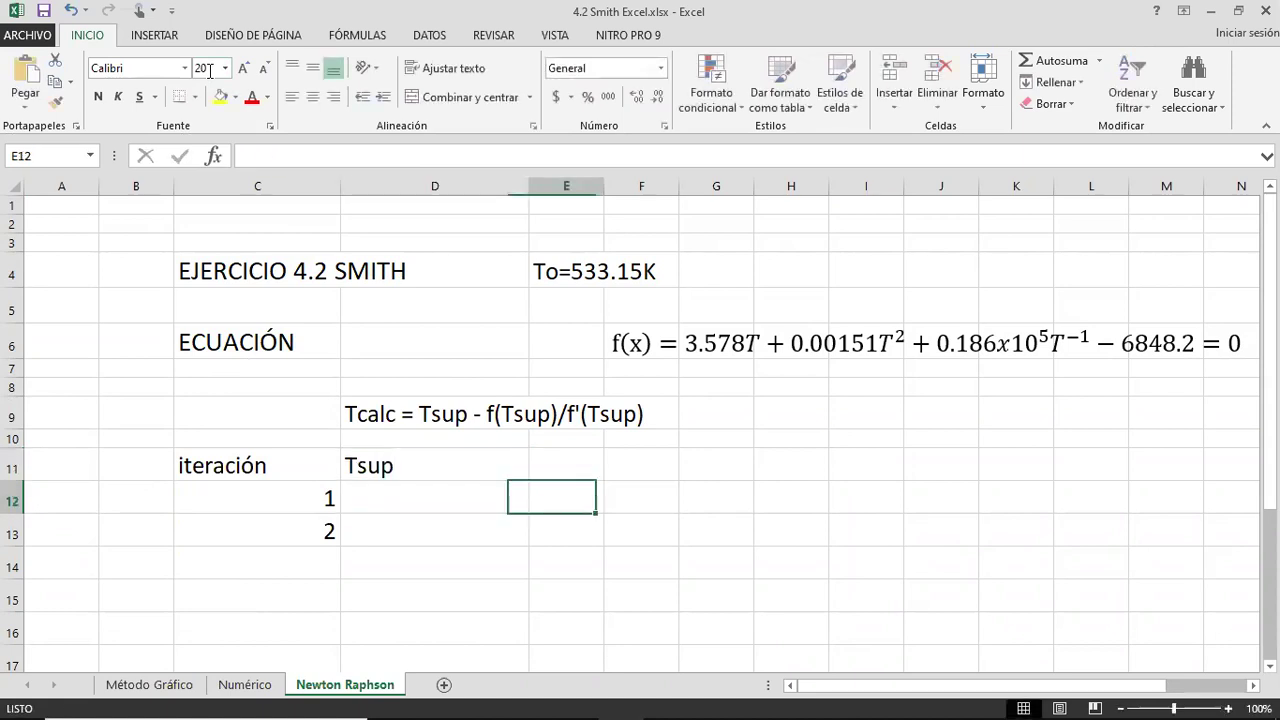
drag(604, 186, 703, 187)
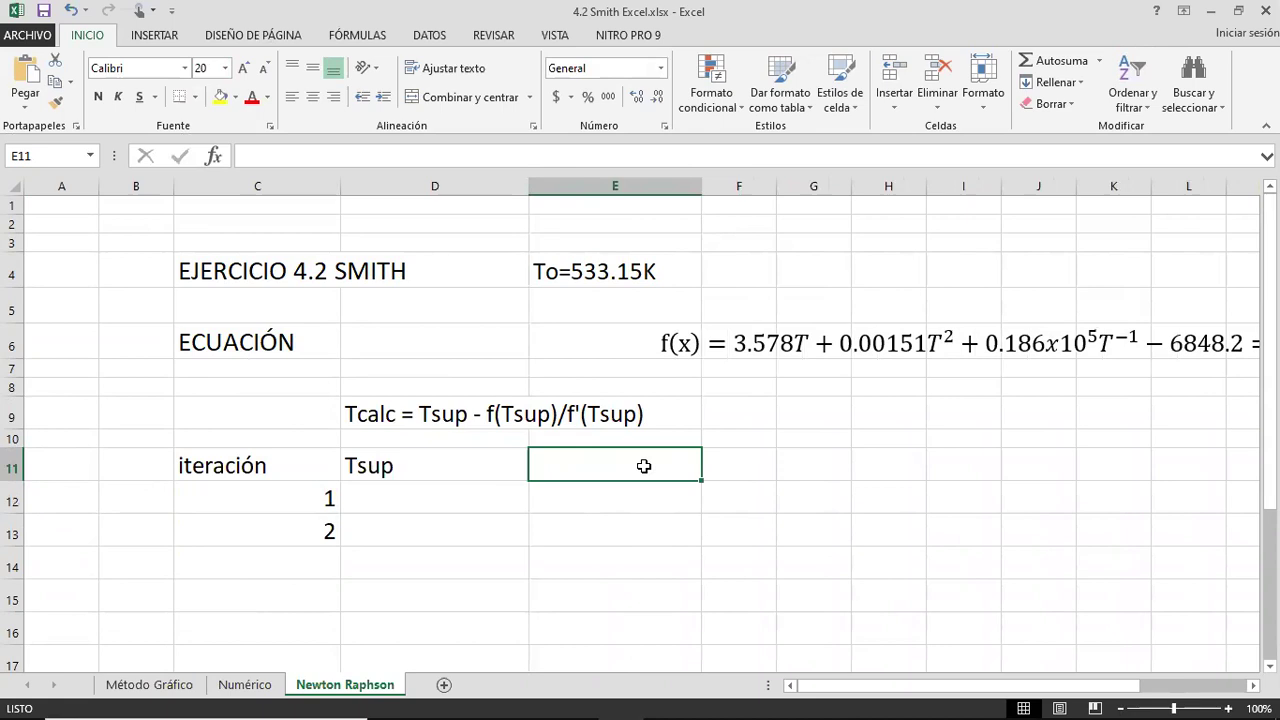
text(F(Tsup))
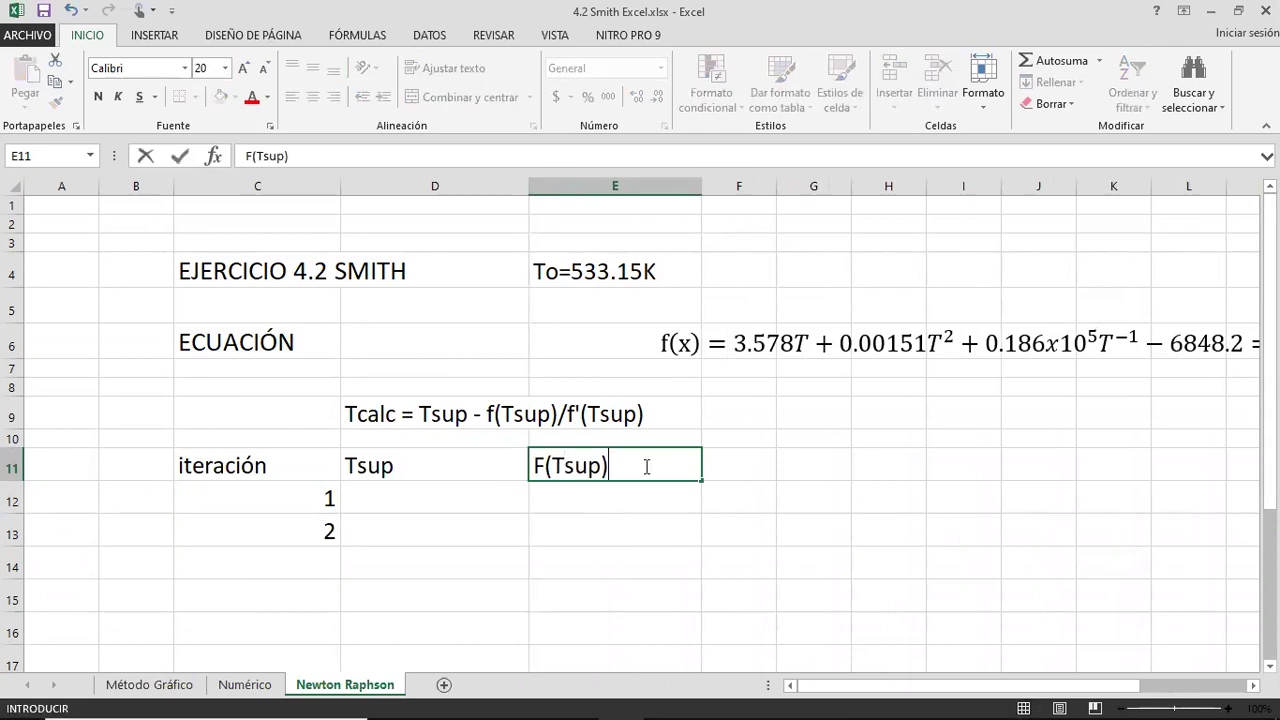
key(Return)
Widen column F and enter the heading "F'(Tsup)" in F11
key(Up)
key(Right)
drag(784, 190, 932, 190)
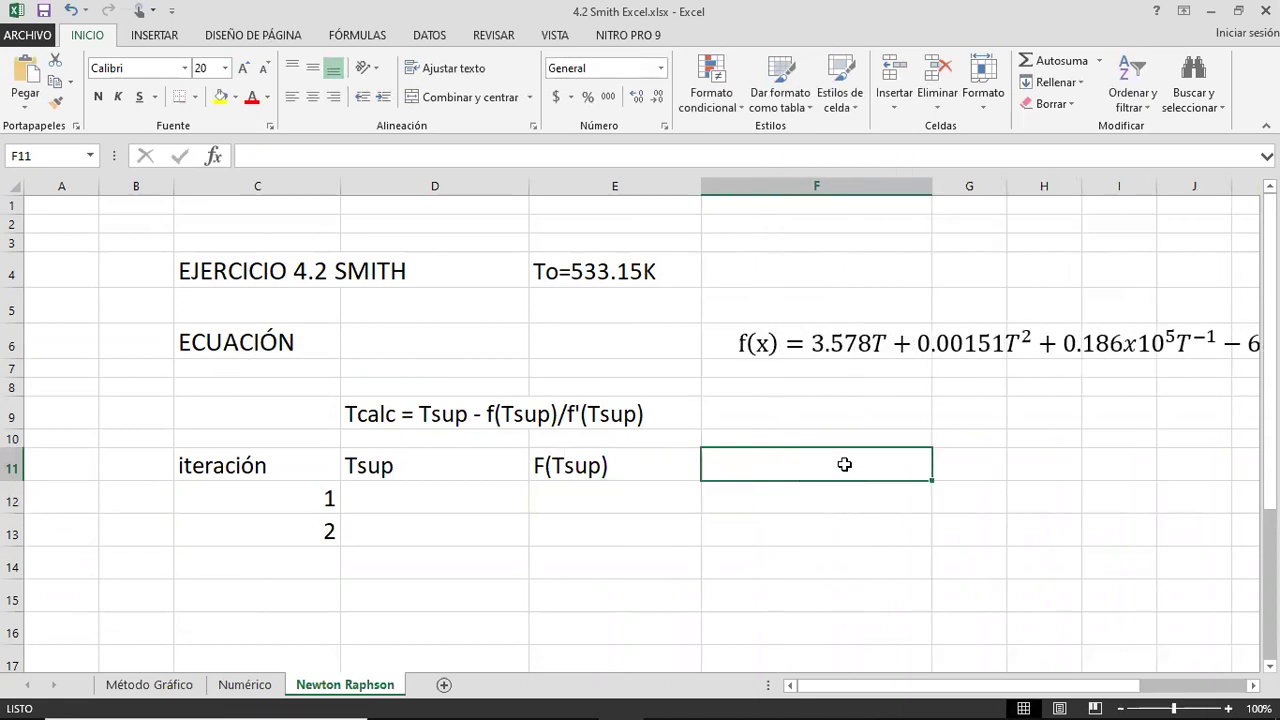
text(F())
key(Left)
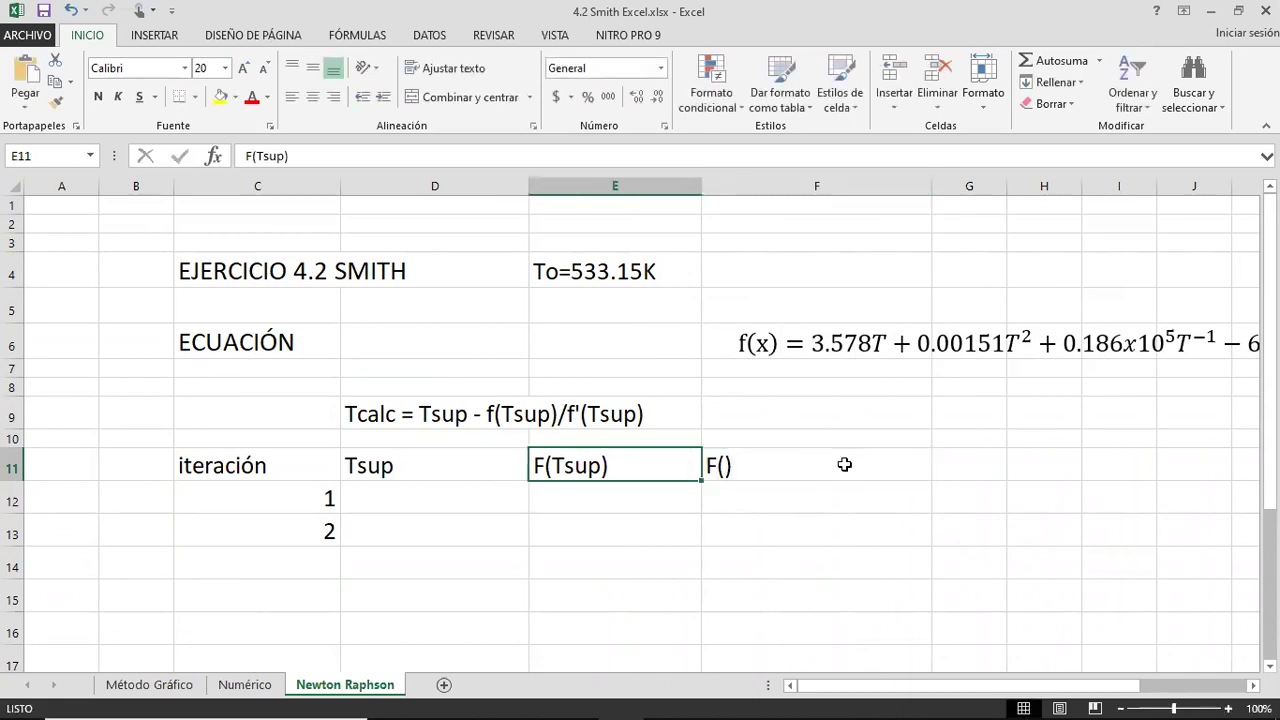
click(844, 465)
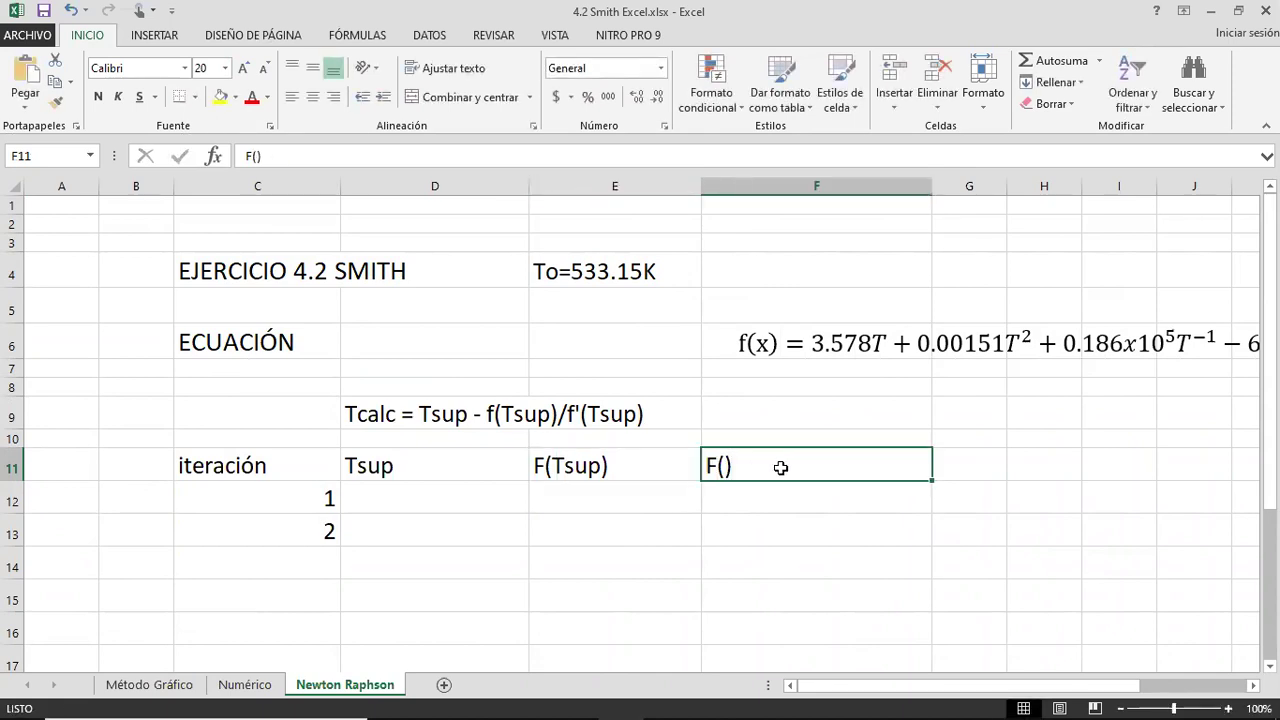
double_click(718, 466)
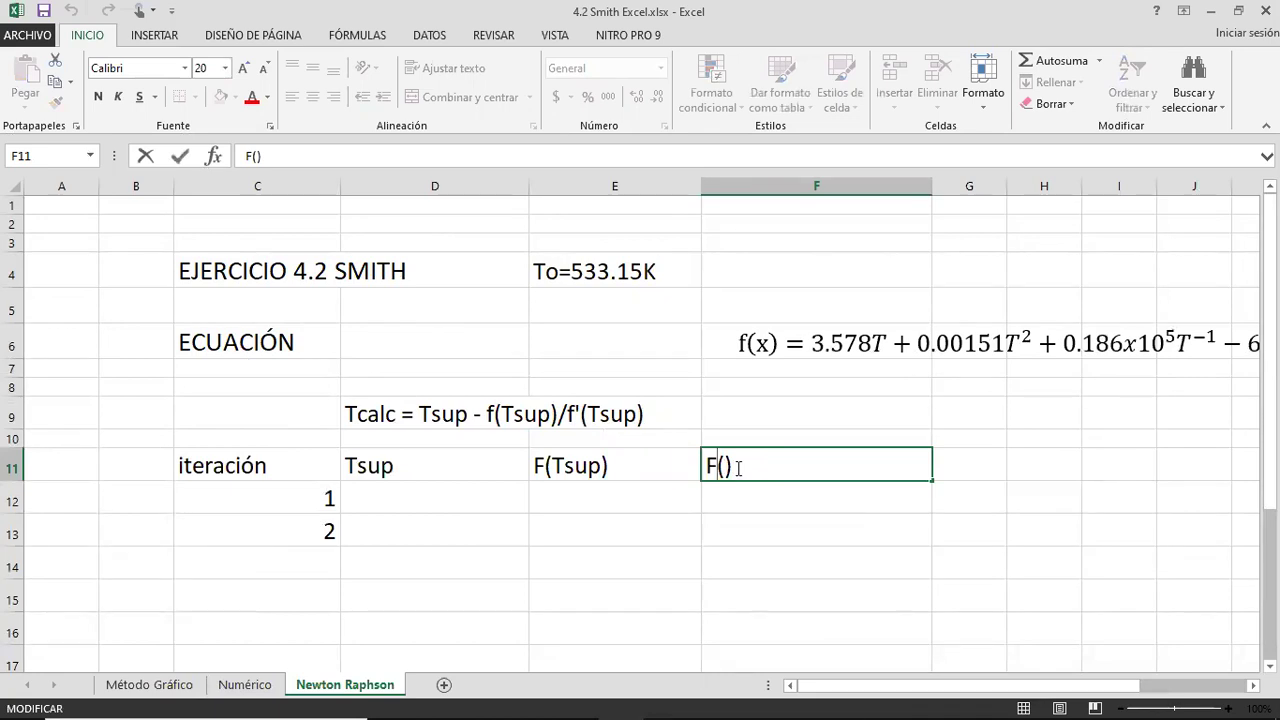
text(')
key(Right)
text(Tsup)
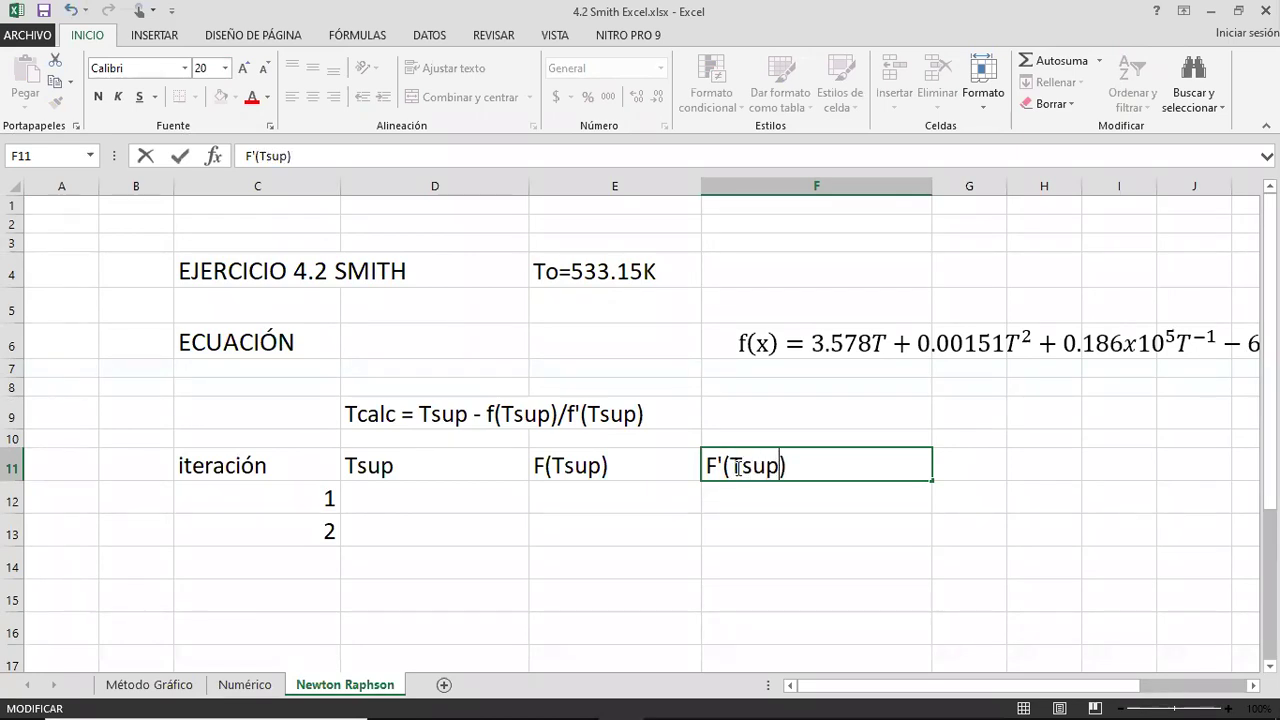
key(Return)
Widen column G and enter the heading "Tcalc" in G11
key(Right)
key(Up)
key(Right)
key(Right)
key(Right)
key(Right)
key(Right)
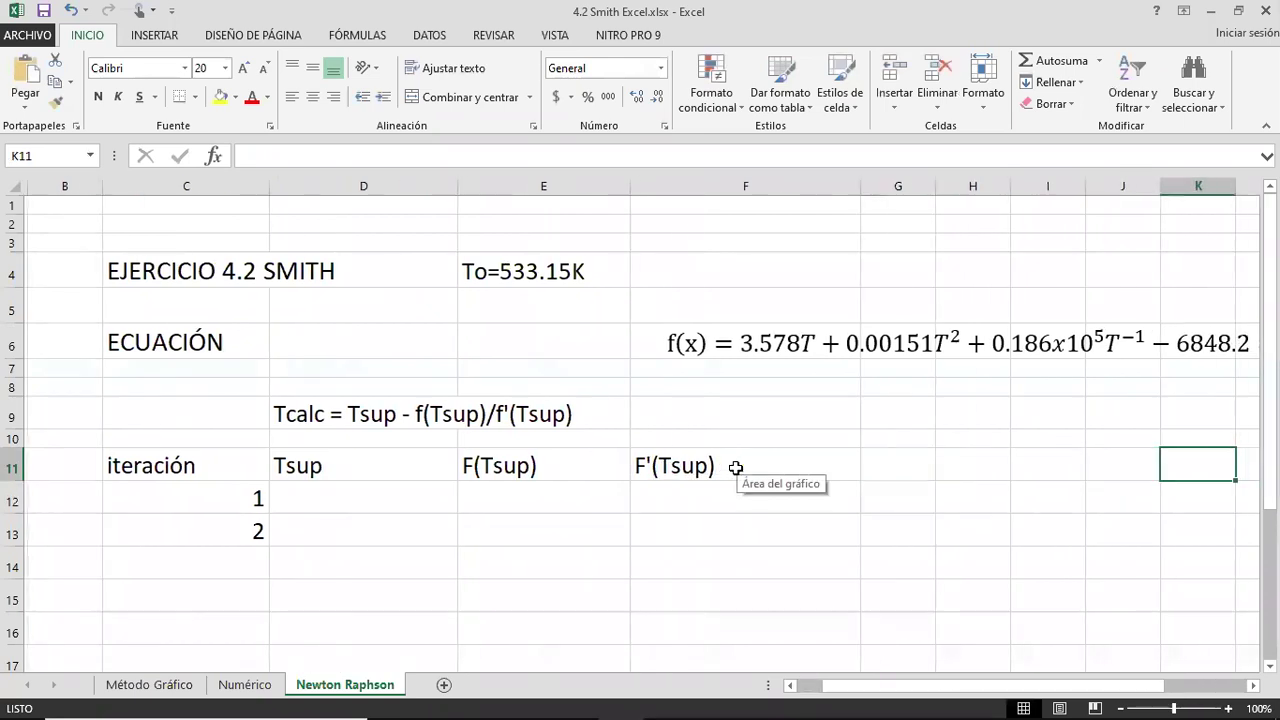
key(Left)
key(Left)
key(Left)
key(Left)
key(Left)
key(Left)
key(Left)
key(Left)
key(Left)
key(Right)
key(Right)
key(Right)
key(Right)
key(Right)
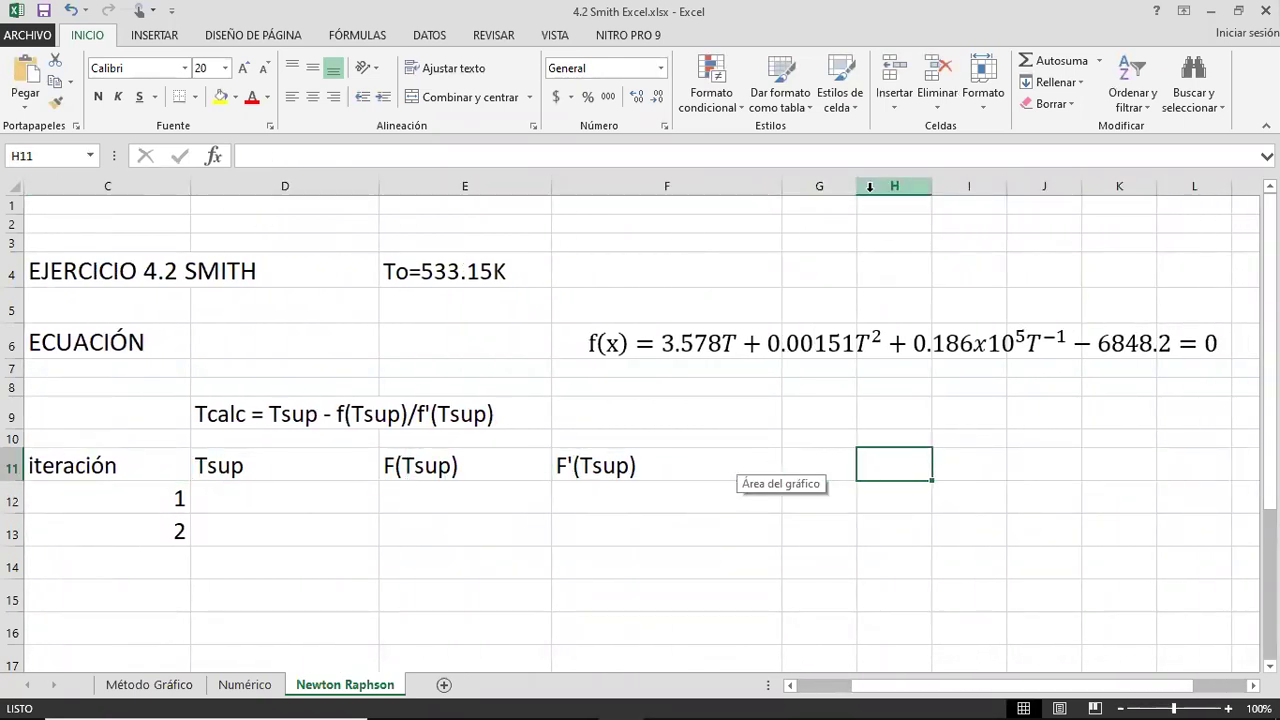
drag(861, 188, 926, 188)
click(860, 471)
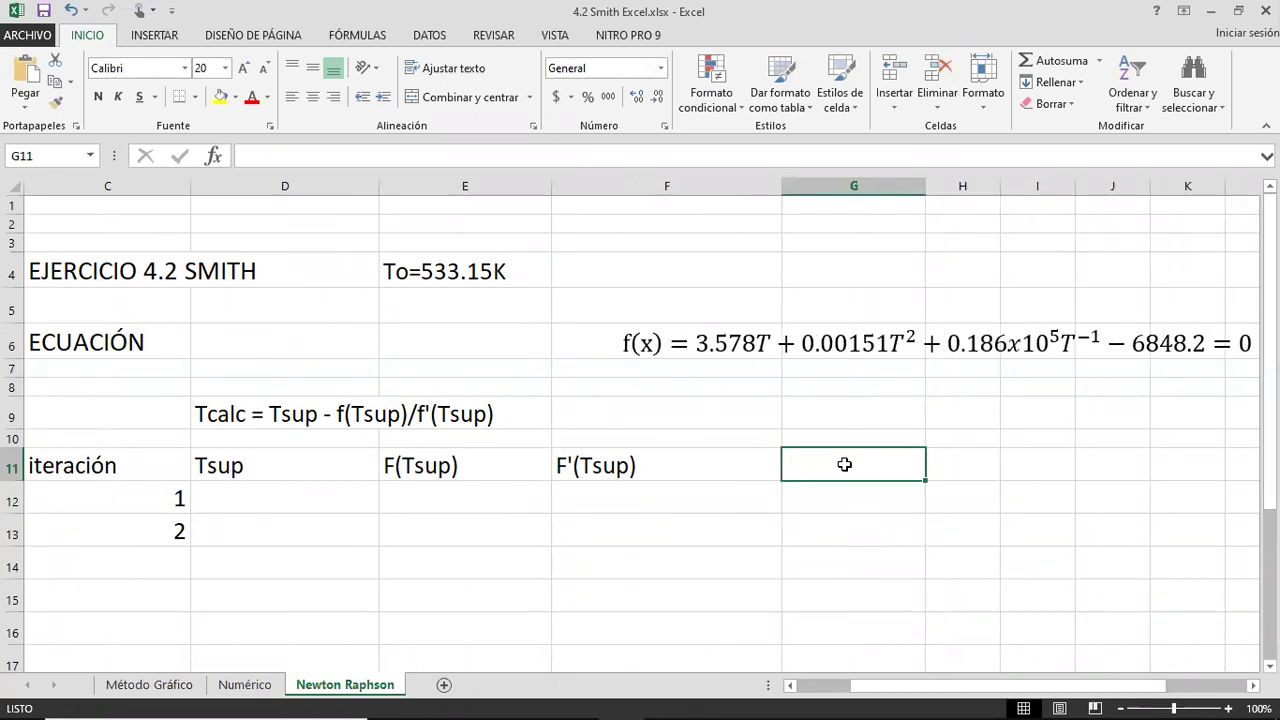
text(Tcalc)
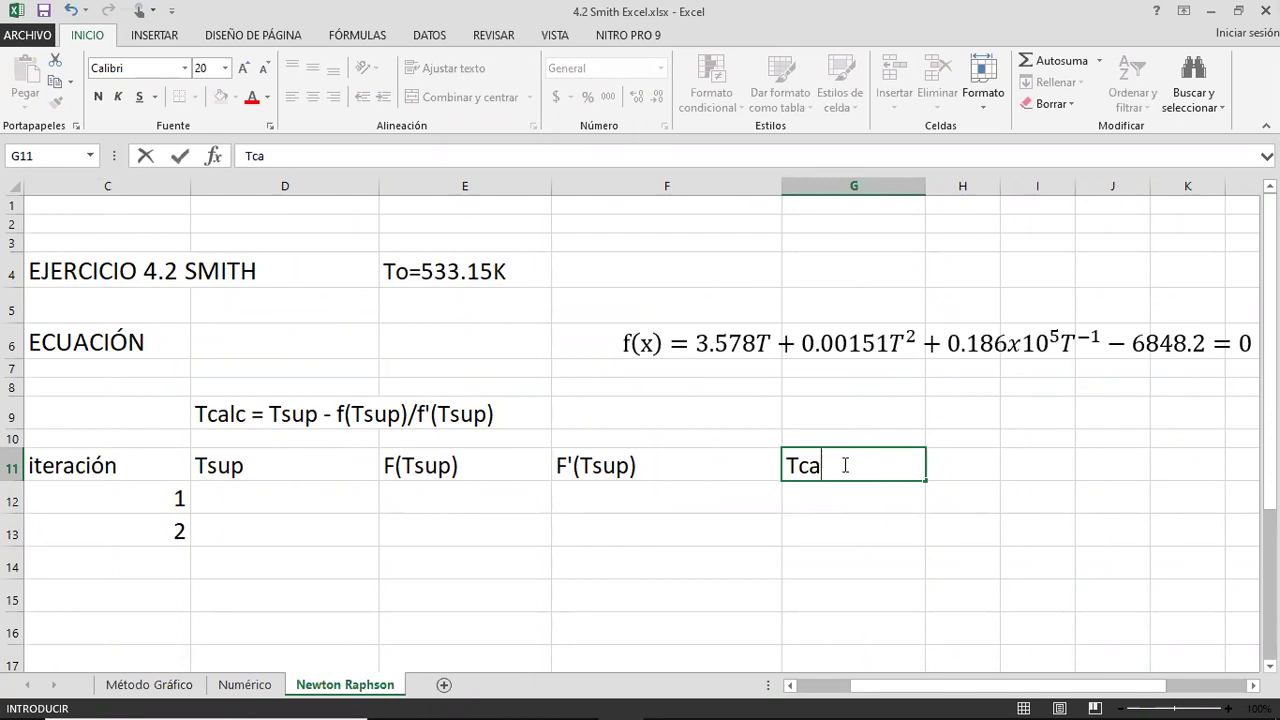
key(Return)
Enter 500 as the supposed temperature for iteration 1 in D12
key(Left)
key(Left)
key(Left)
key(Right)
key(Left)
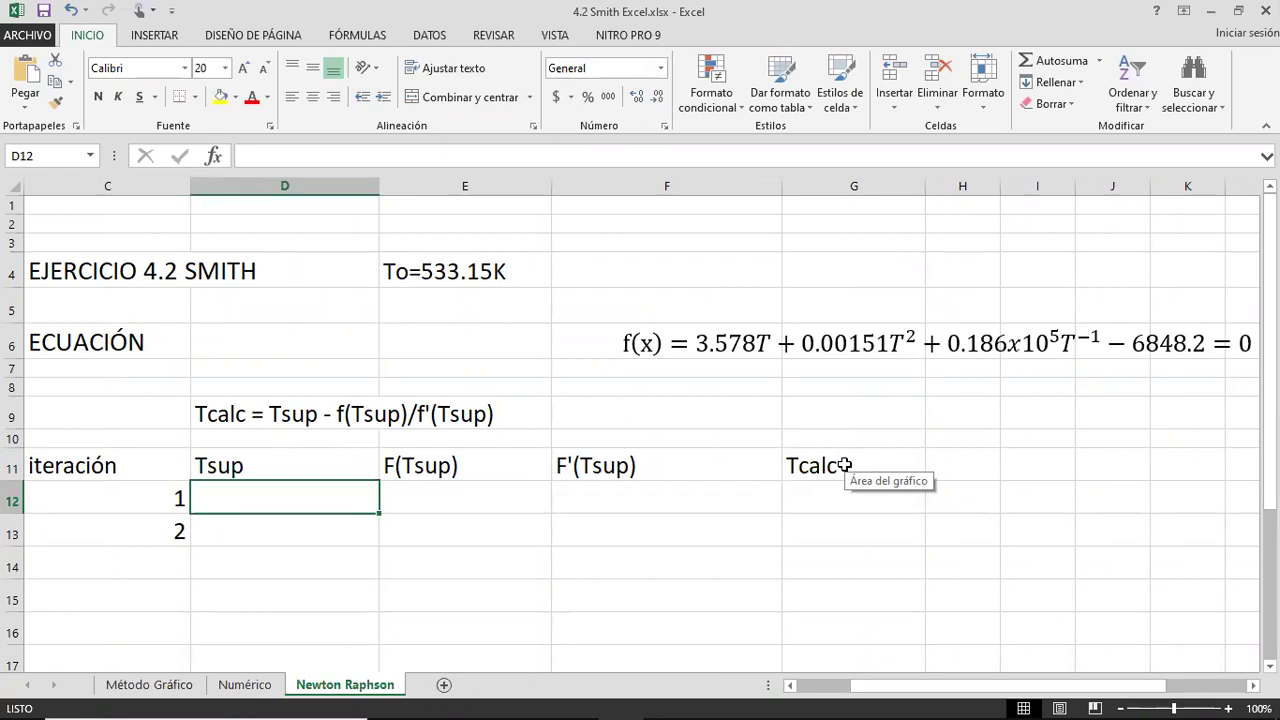
key(Right)
key(Left)
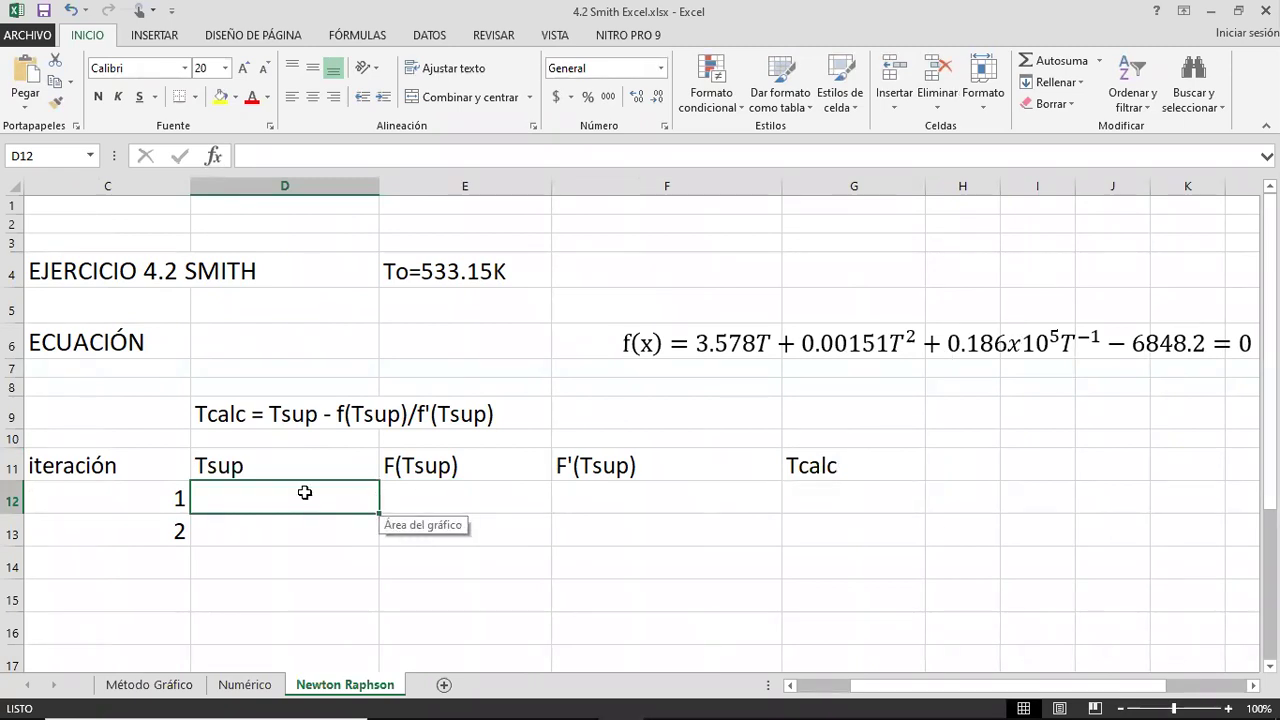
text(500)
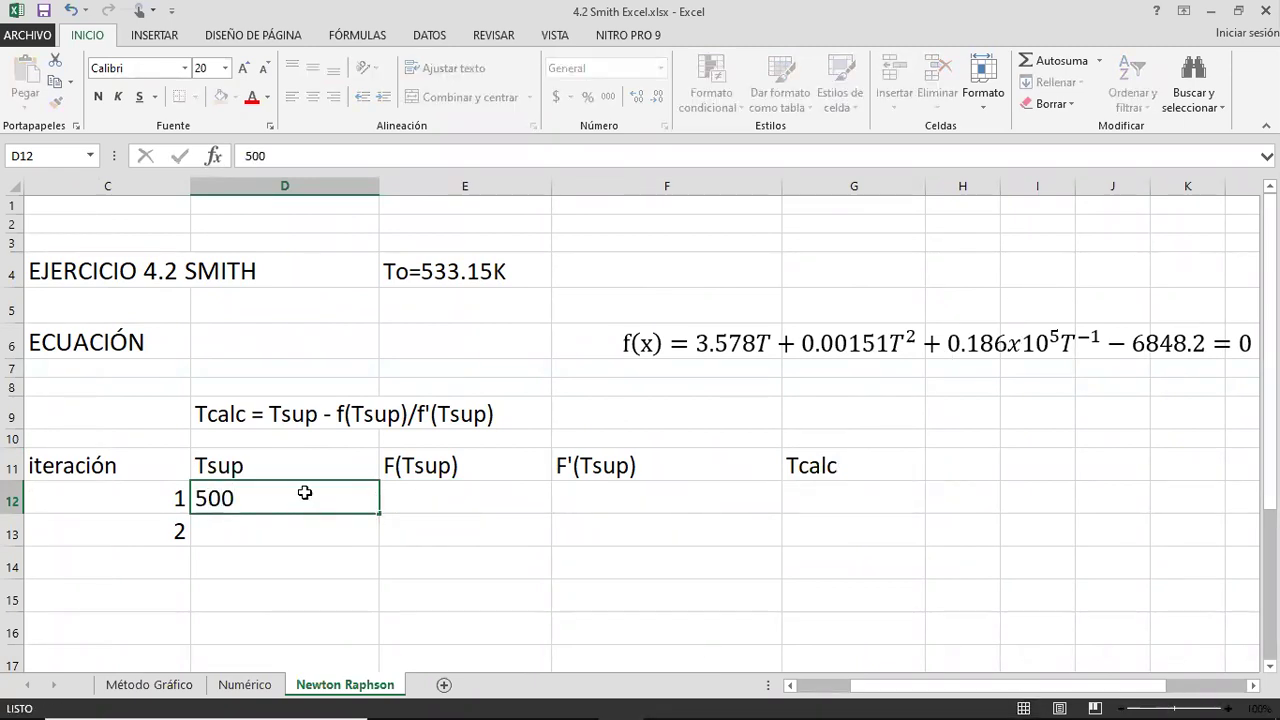
key(Return)
Examine the solved temperature in D10 and the equation on the Numérico sheet
key(Up)
key(Right)
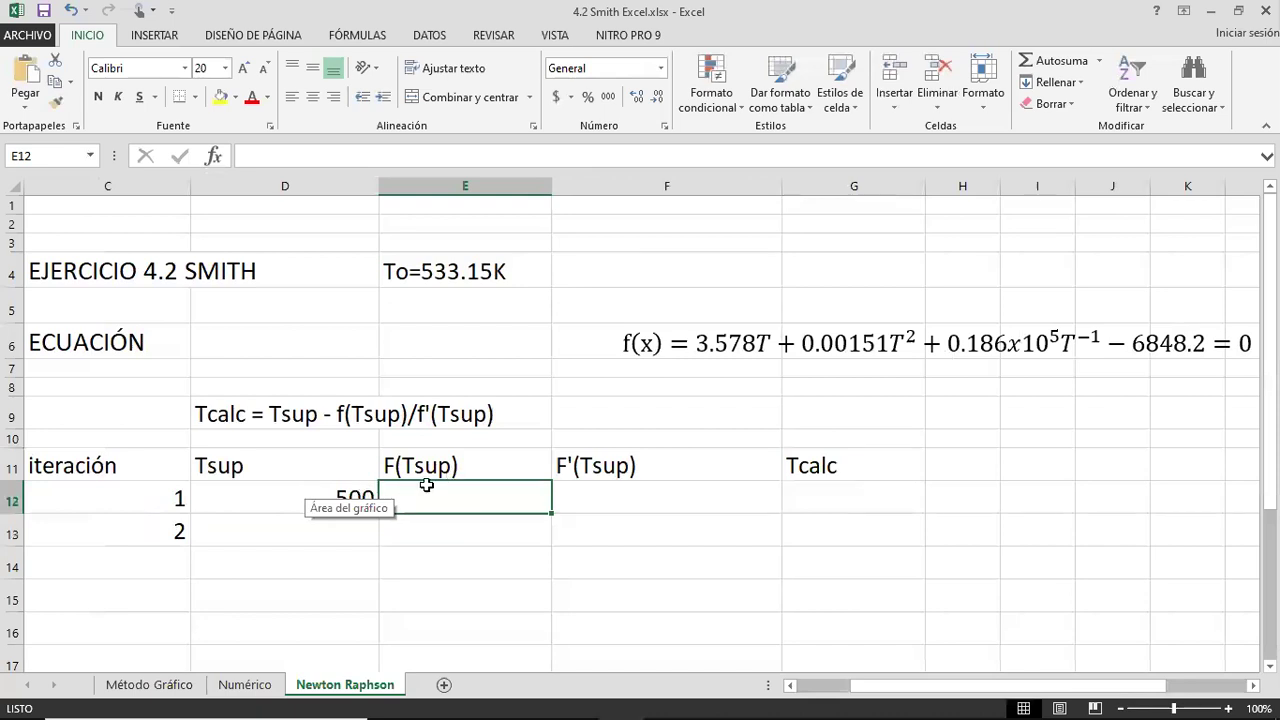
click(245, 684)
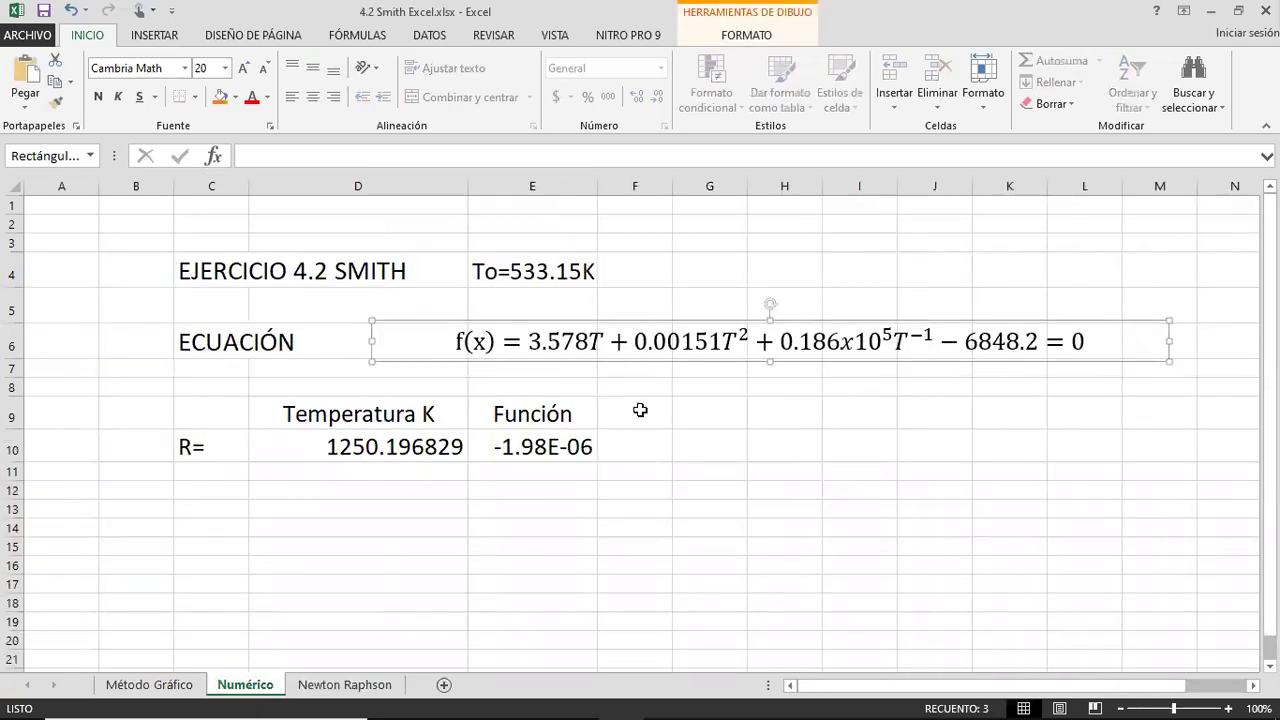
key(Escape)
click(610, 394)
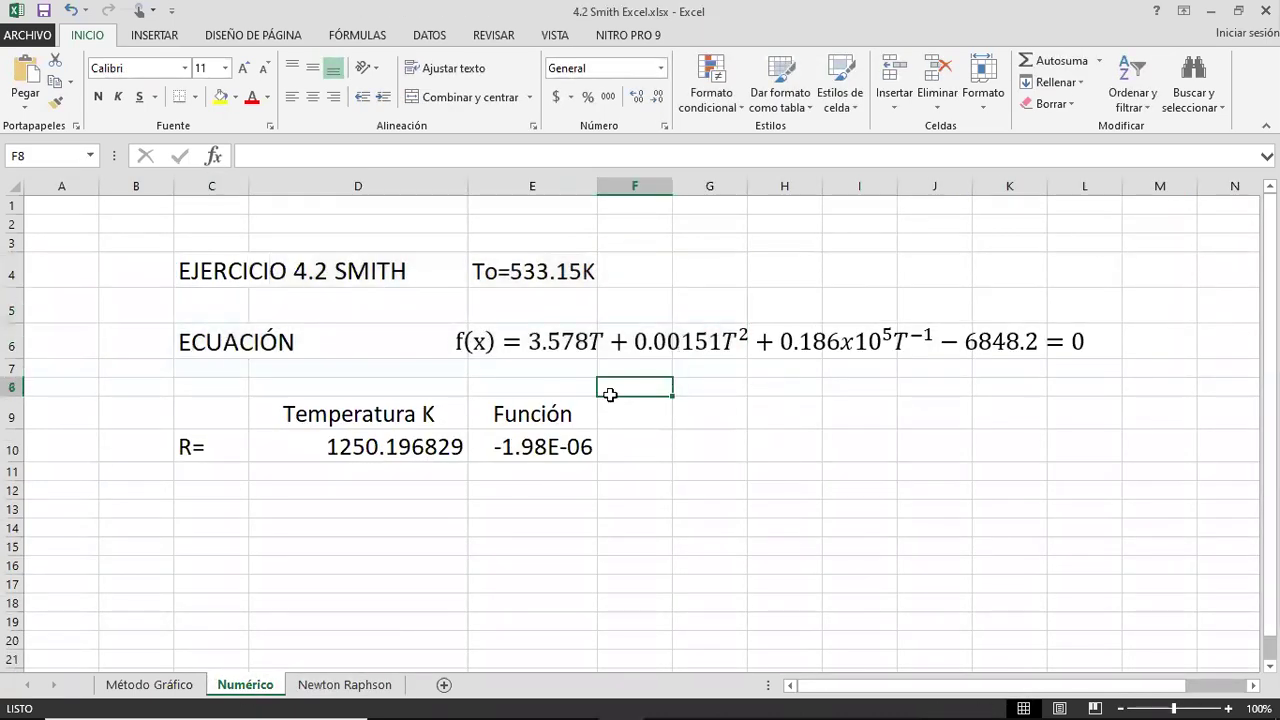
click(474, 478)
click(405, 447)
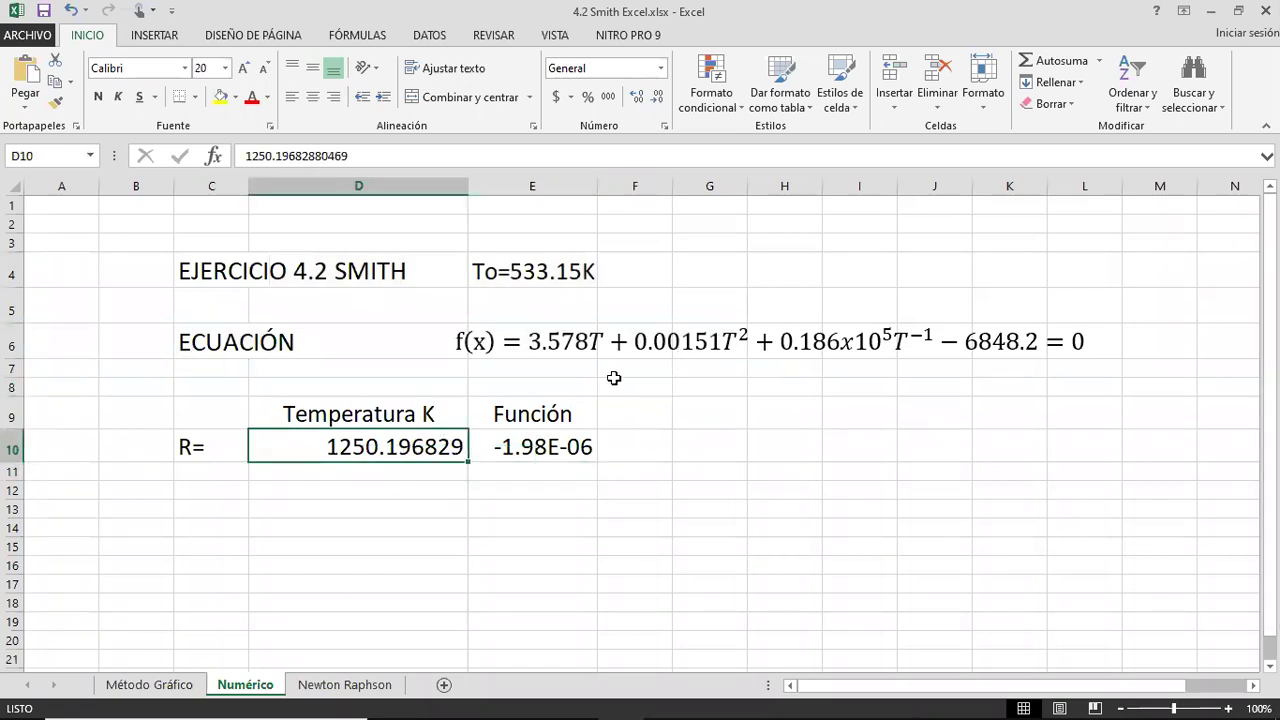
click(566, 354)
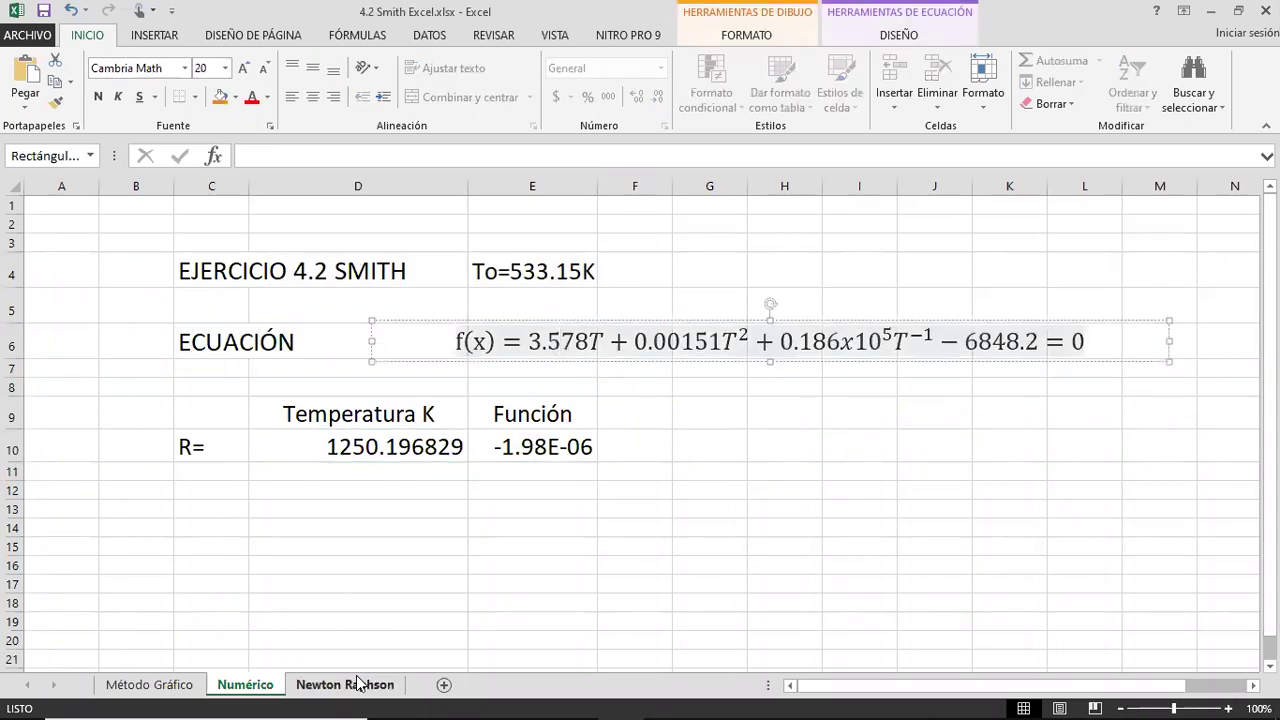
Return to the Newton Raphson sheet and move the equation box closer to the ECUACIÓN label, over columns D to G
click(352, 684)
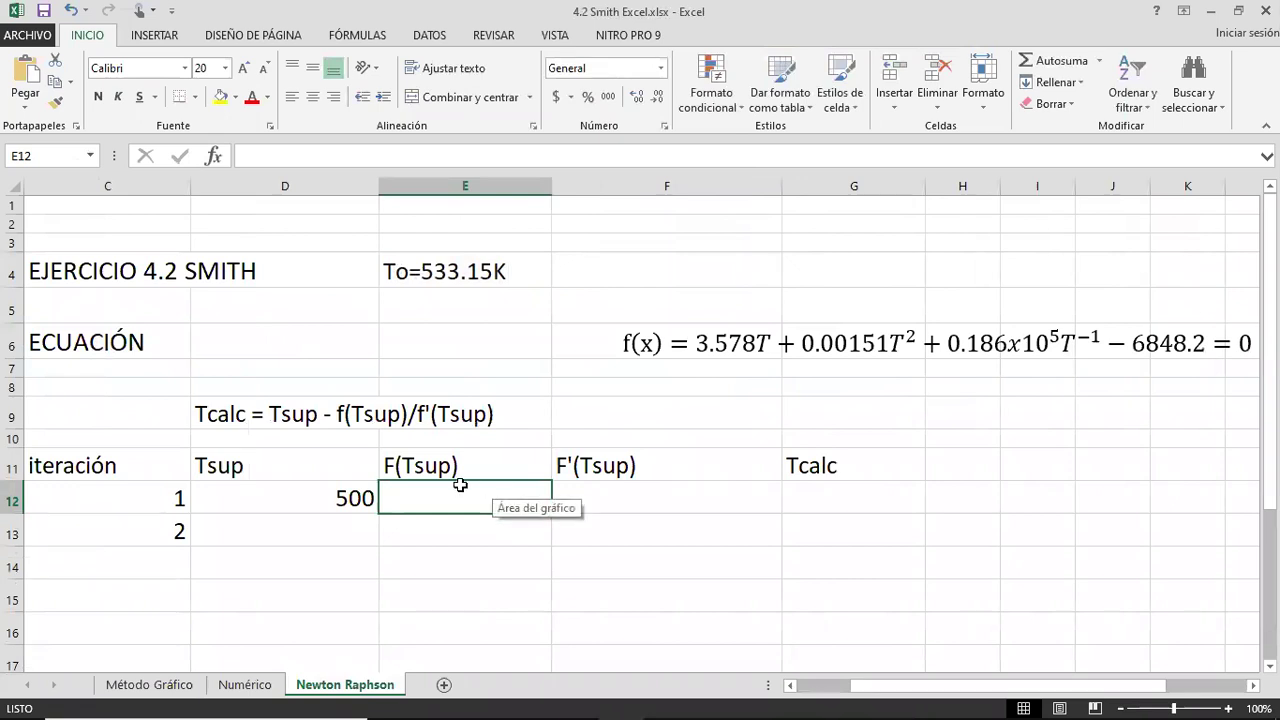
click(791, 299)
drag(603, 320, 251, 314)
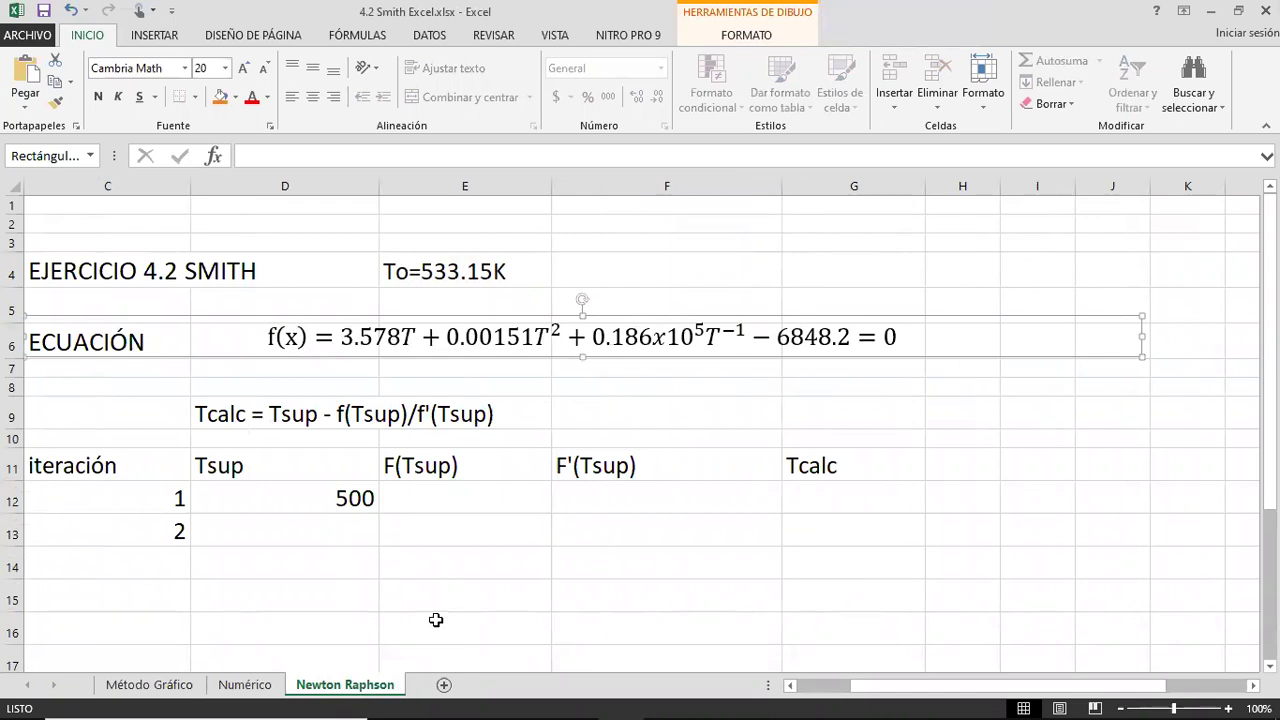
Copy the function formula from E10 on the Numérico sheet into E12 under F(Tsup) on the Newton Raphson sheet
click(238, 685)
click(551, 446)
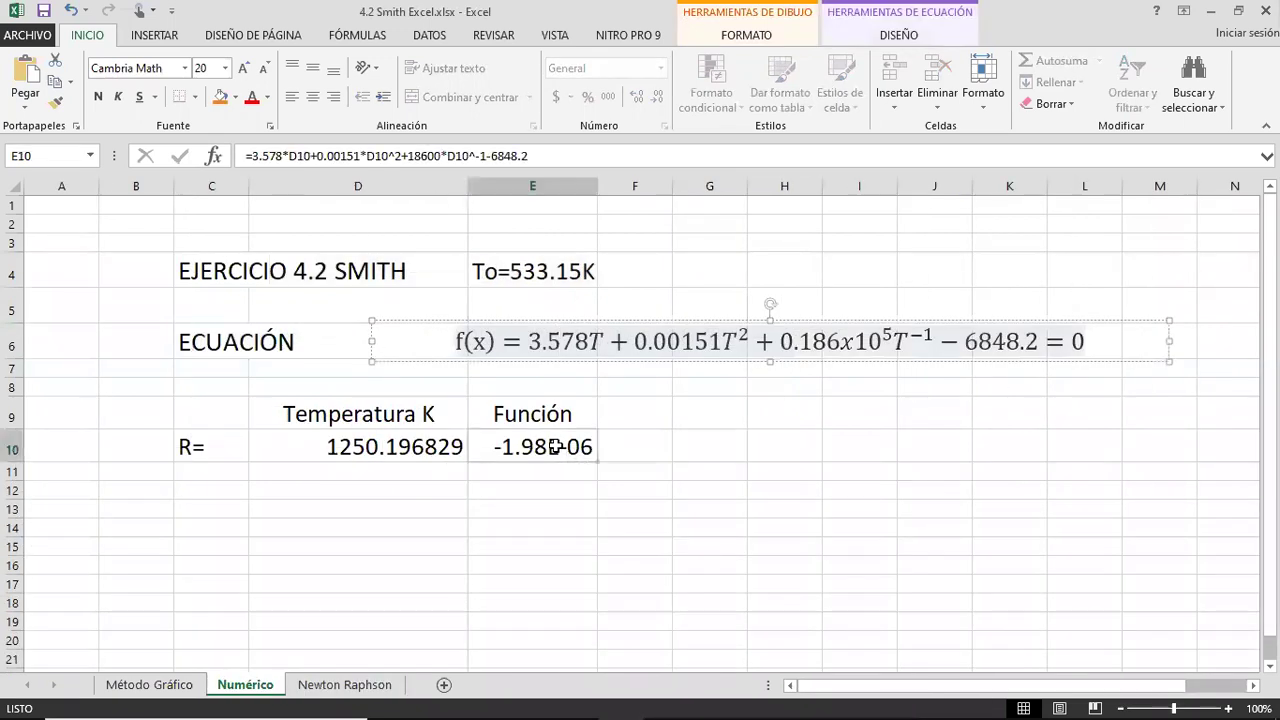
key(ctrl+c)
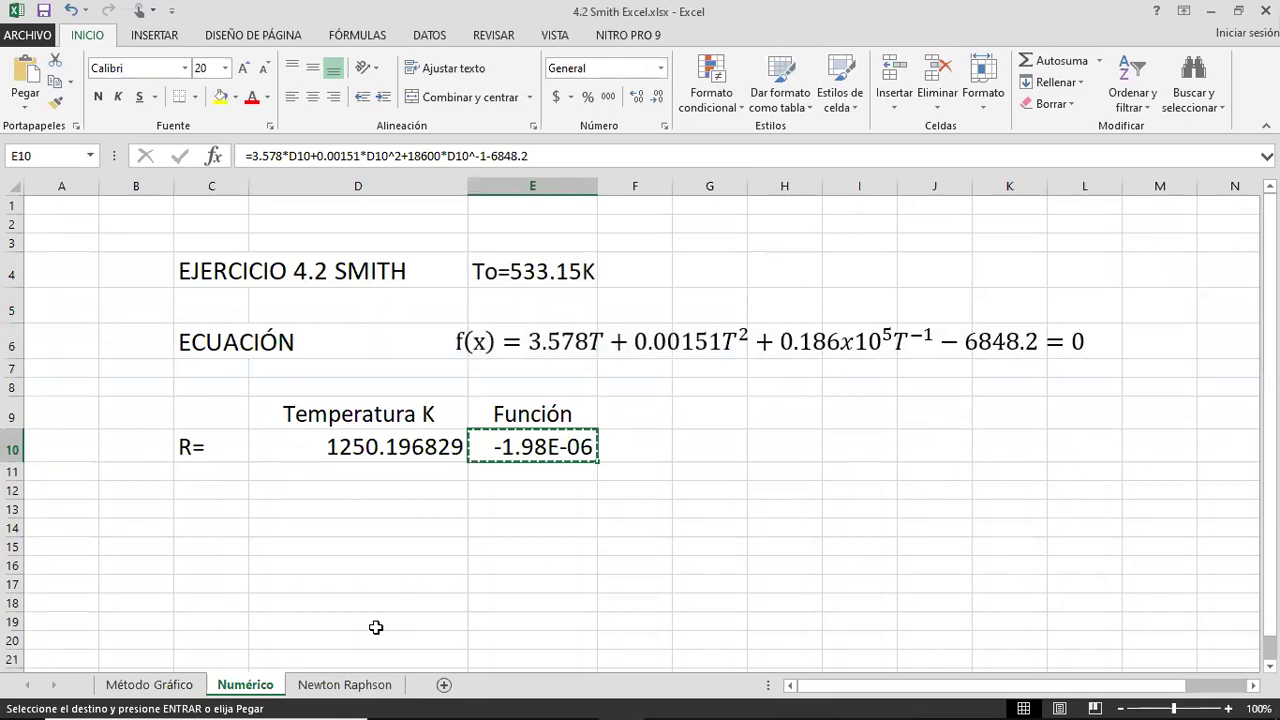
click(345, 685)
click(437, 501)
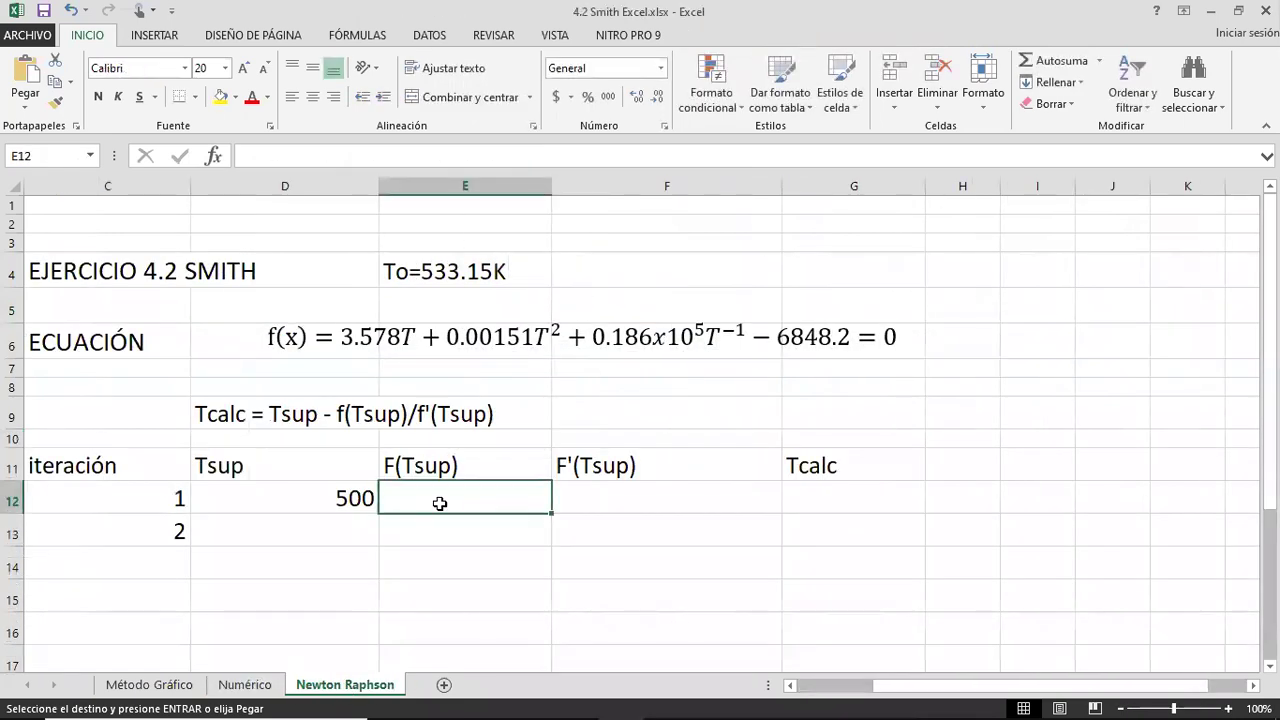
key(ctrl+v)
key(Left)
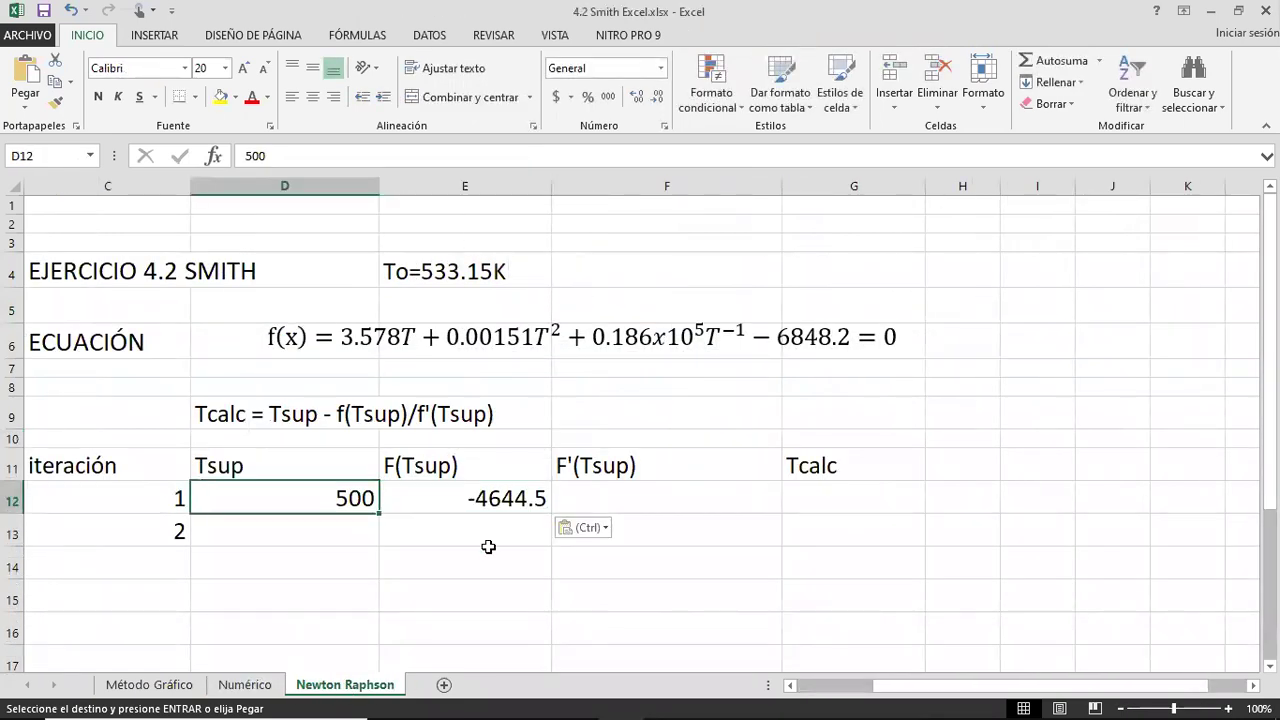
key(Right)
key(Right)
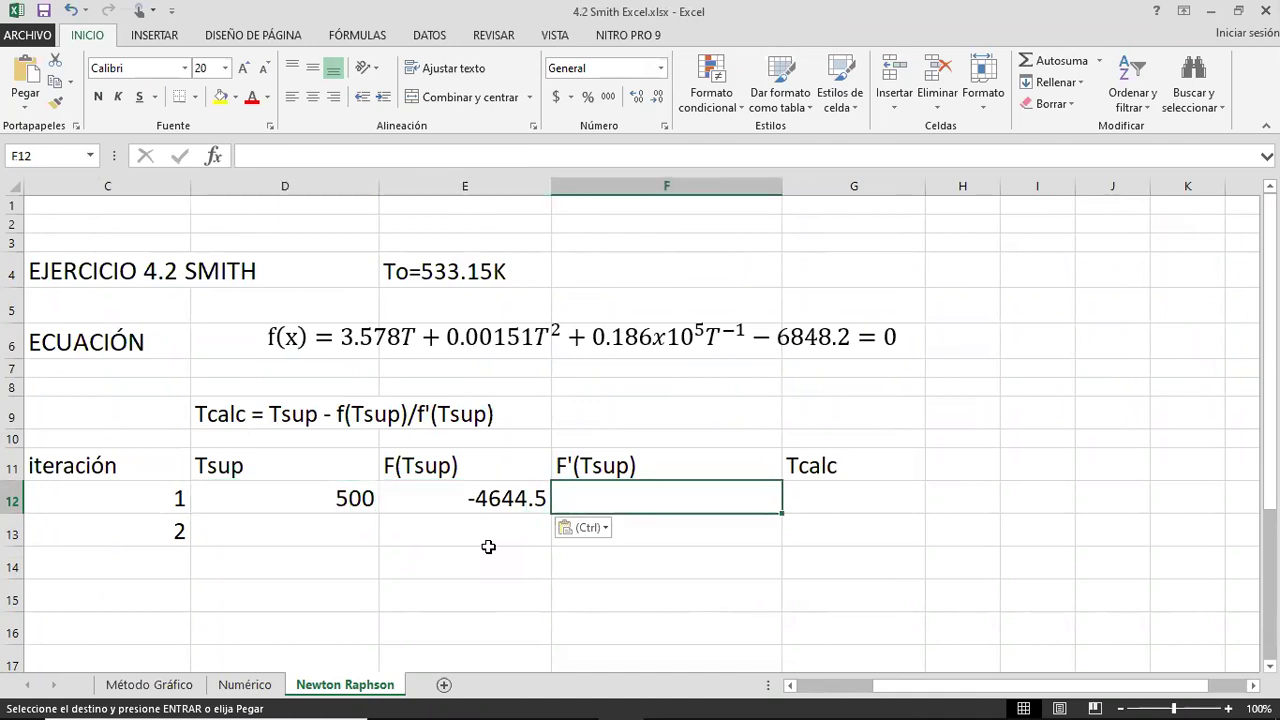
Move the equation box slightly up so that it sits at row 5, just above the ECUACIÓN row
click(417, 343)
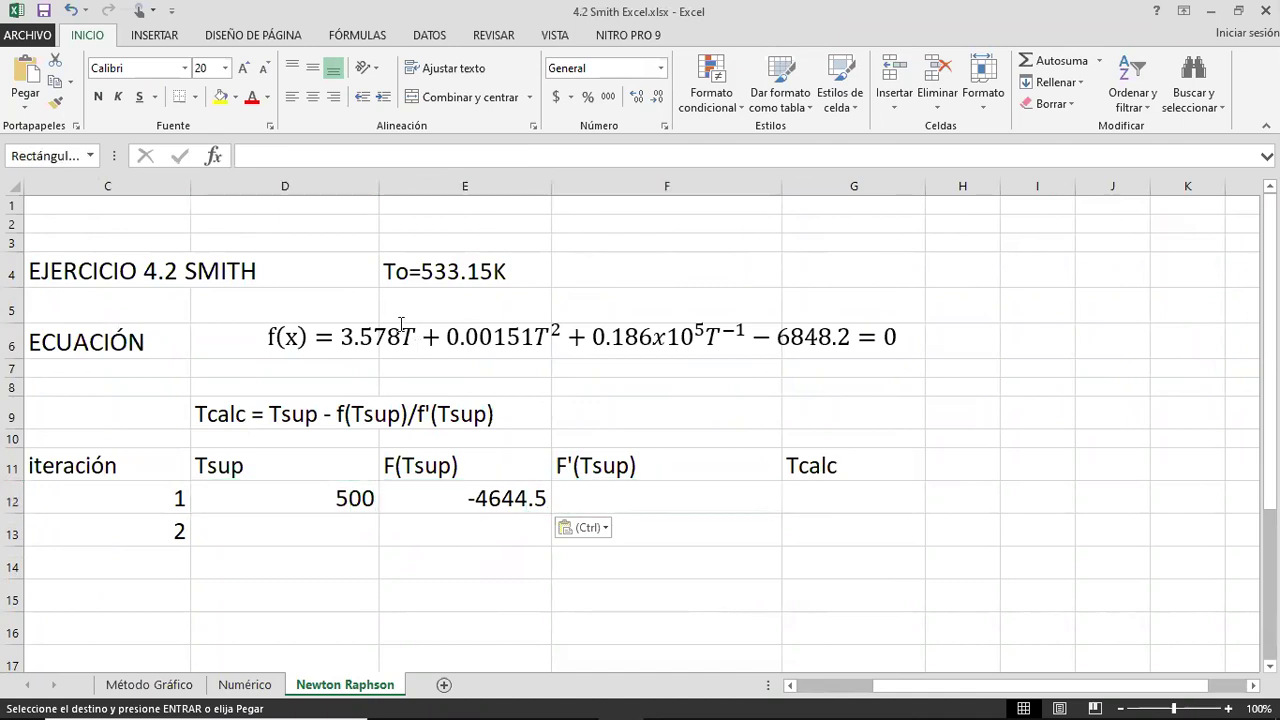
drag(372, 319, 367, 297)
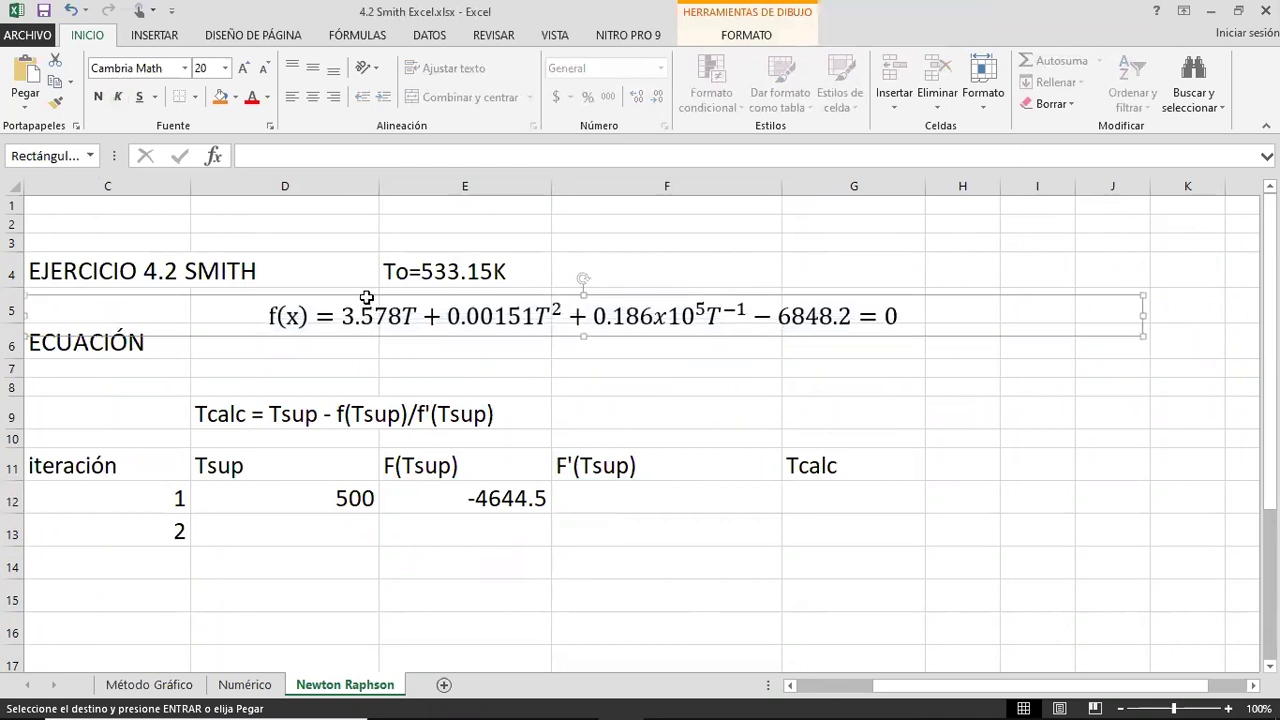
click(689, 498)
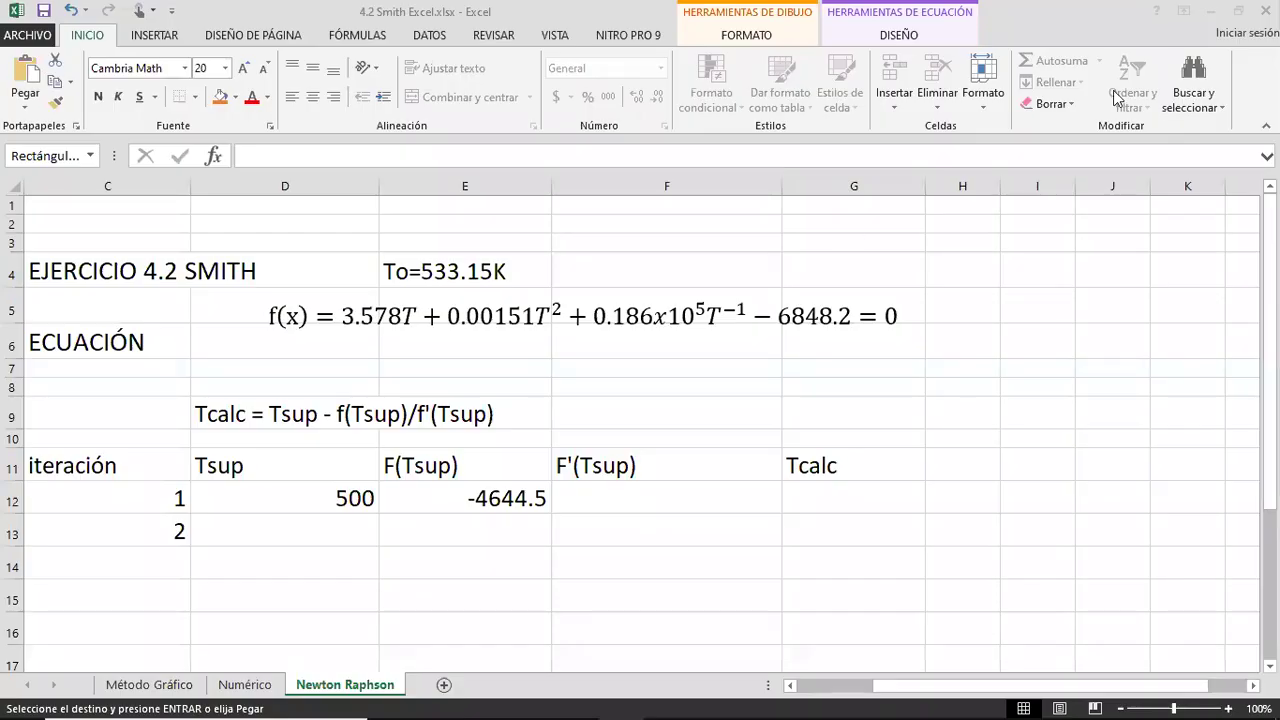
Enter the derivative formula =3.578+0.00302*D12-18600/D12^2 in F12 under F'(Tsup)
click(600, 498)
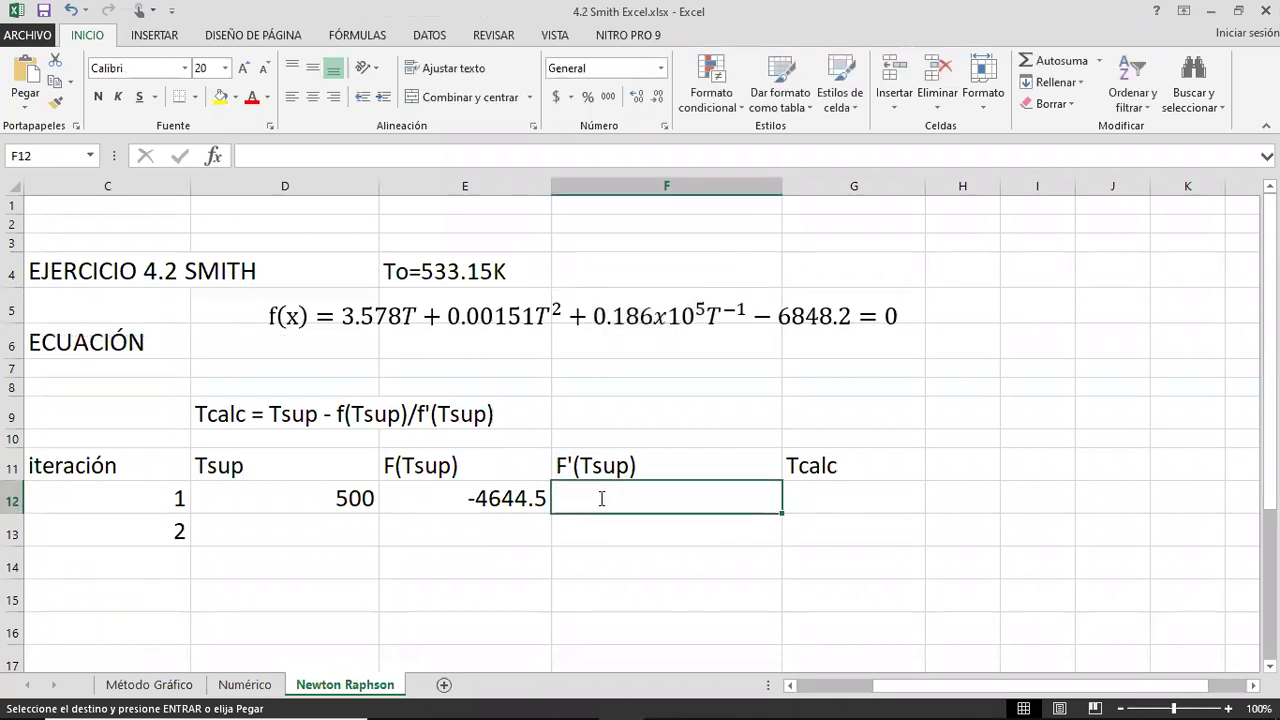
text(=)
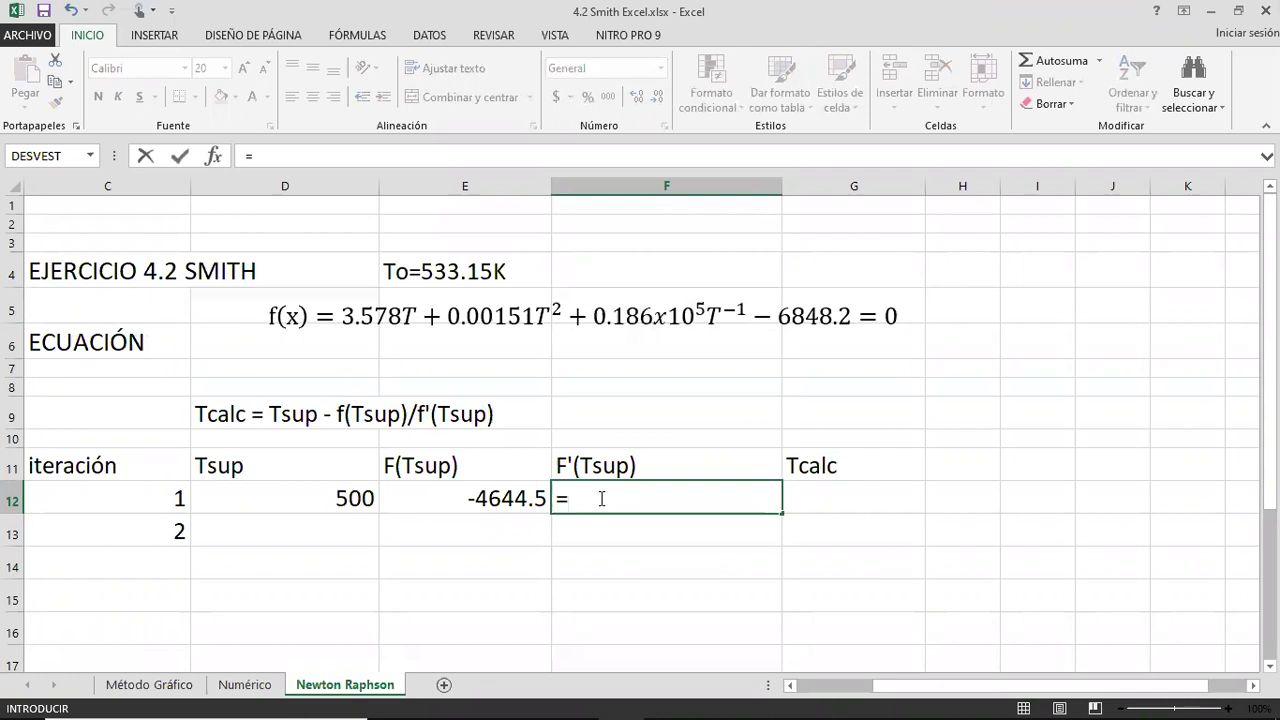
text(3.578)
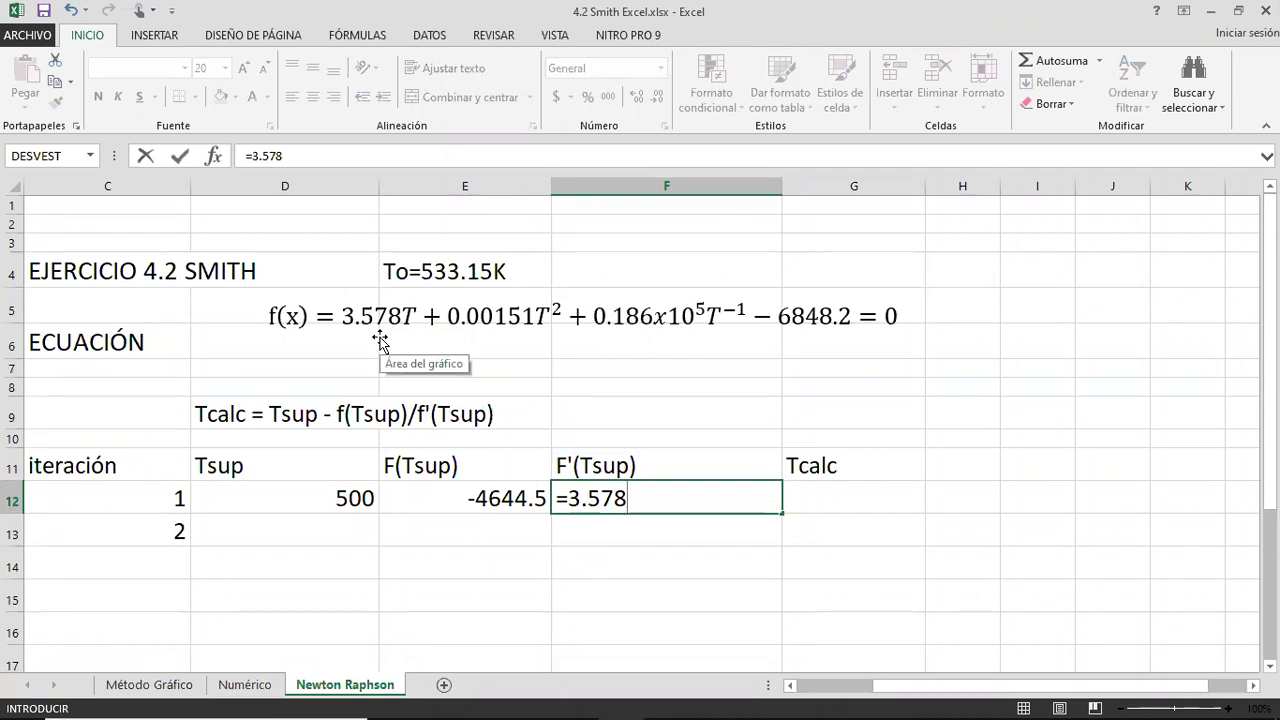
text(+)
text(0.00)
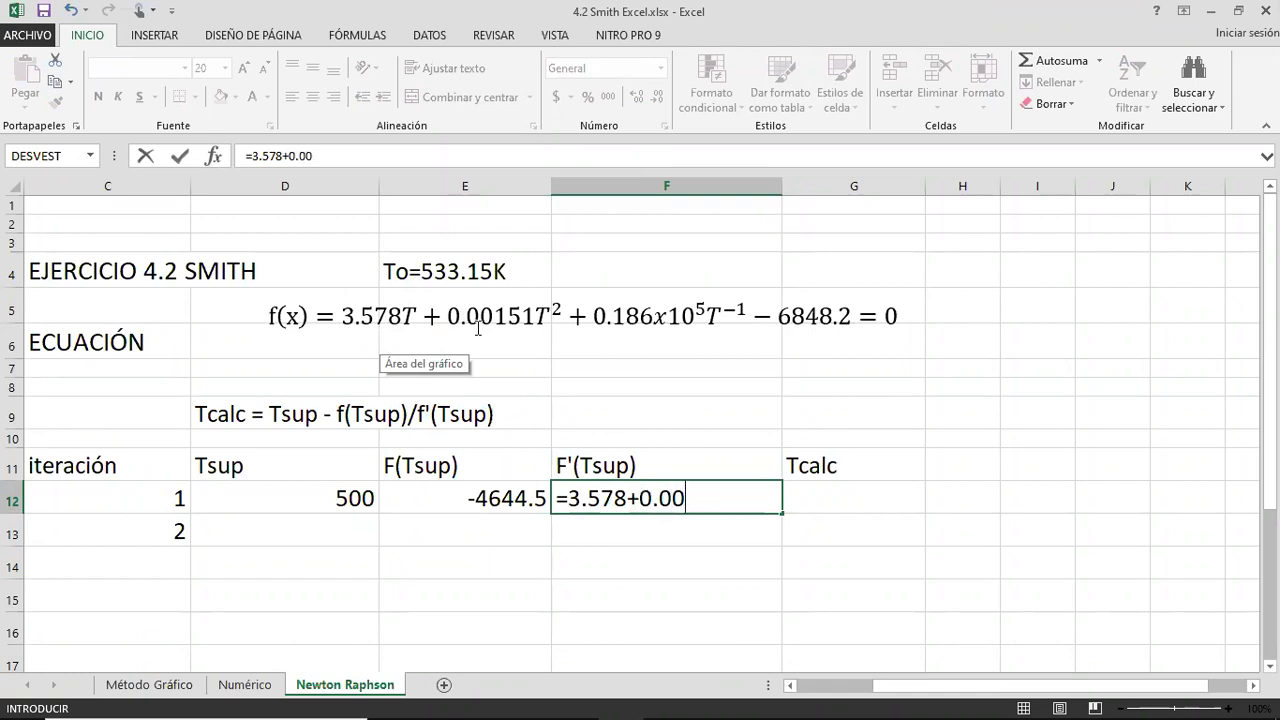
text(3)
key(BackSpace)
text(02)
key(BackSpace)
key(BackSpace)
text(302*)
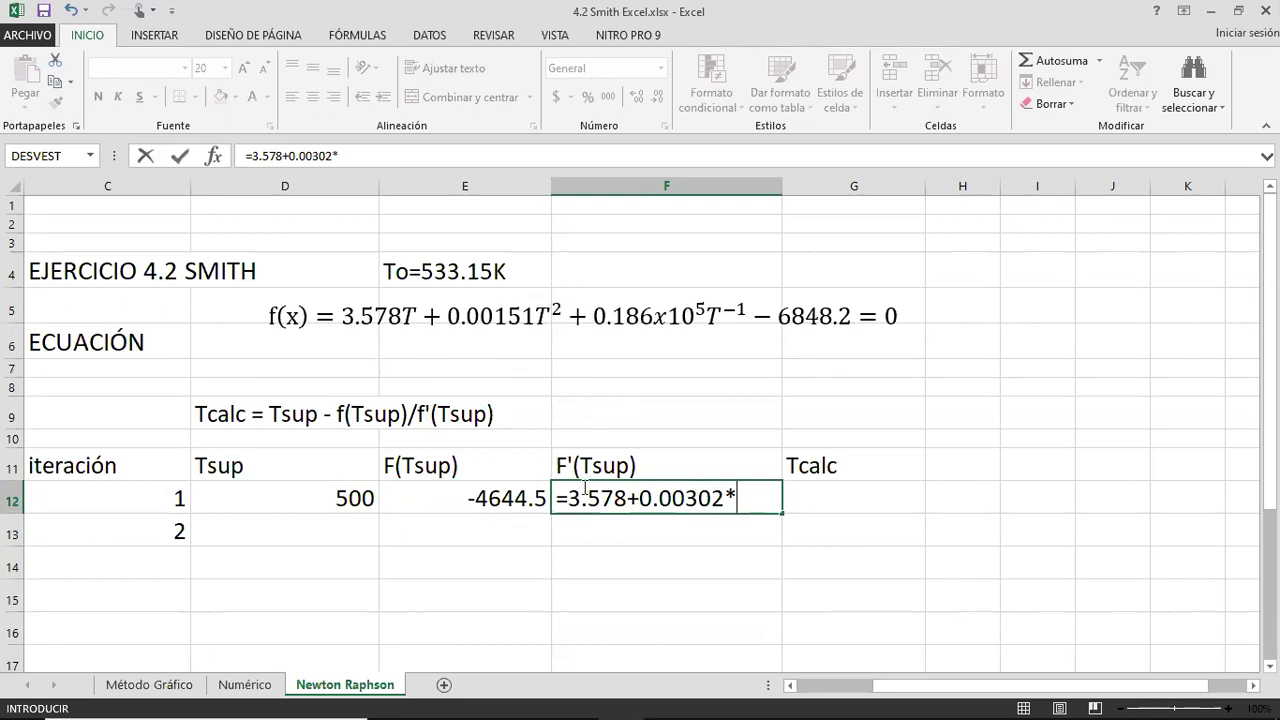
click(341, 500)
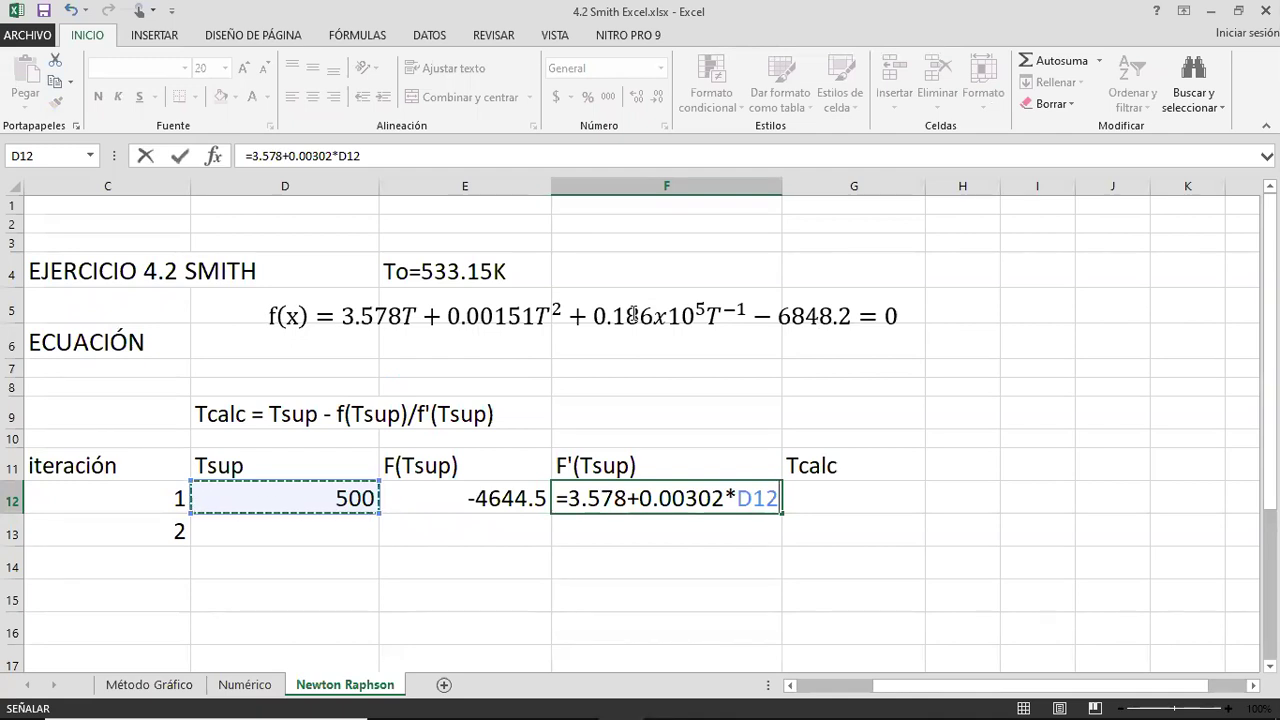
text(+)
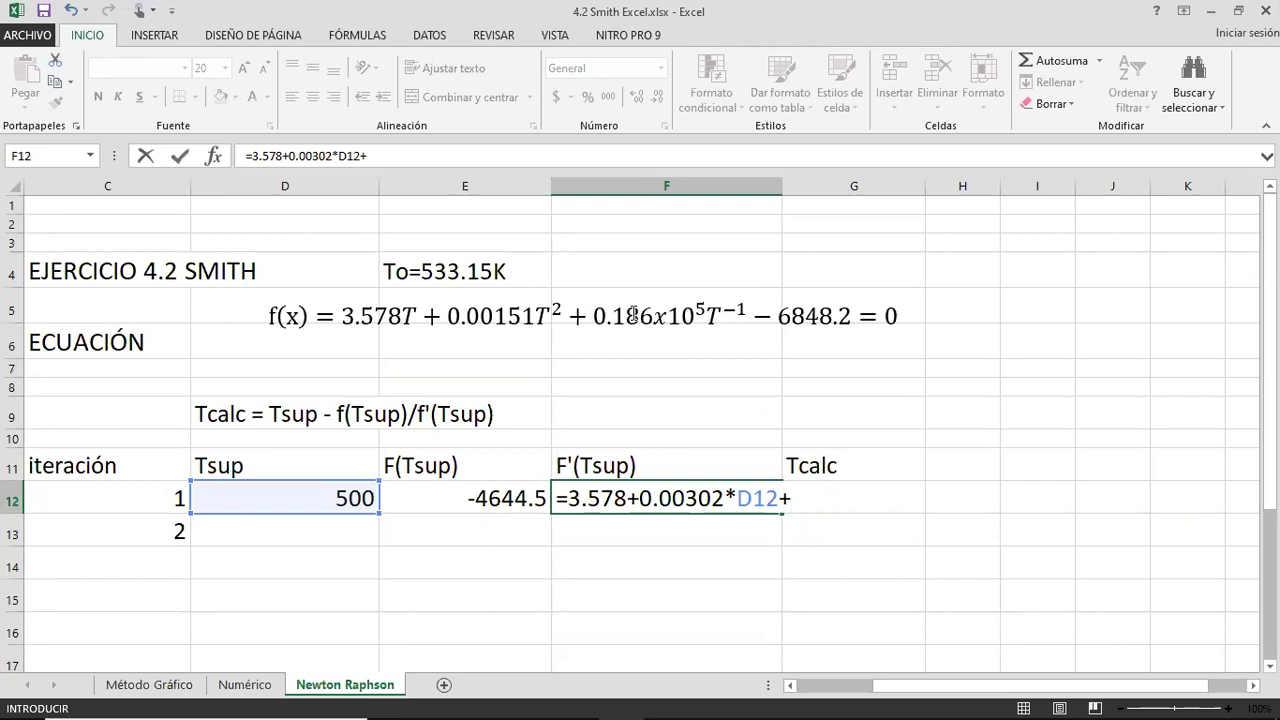
key(BackSpace)
text(-18600)
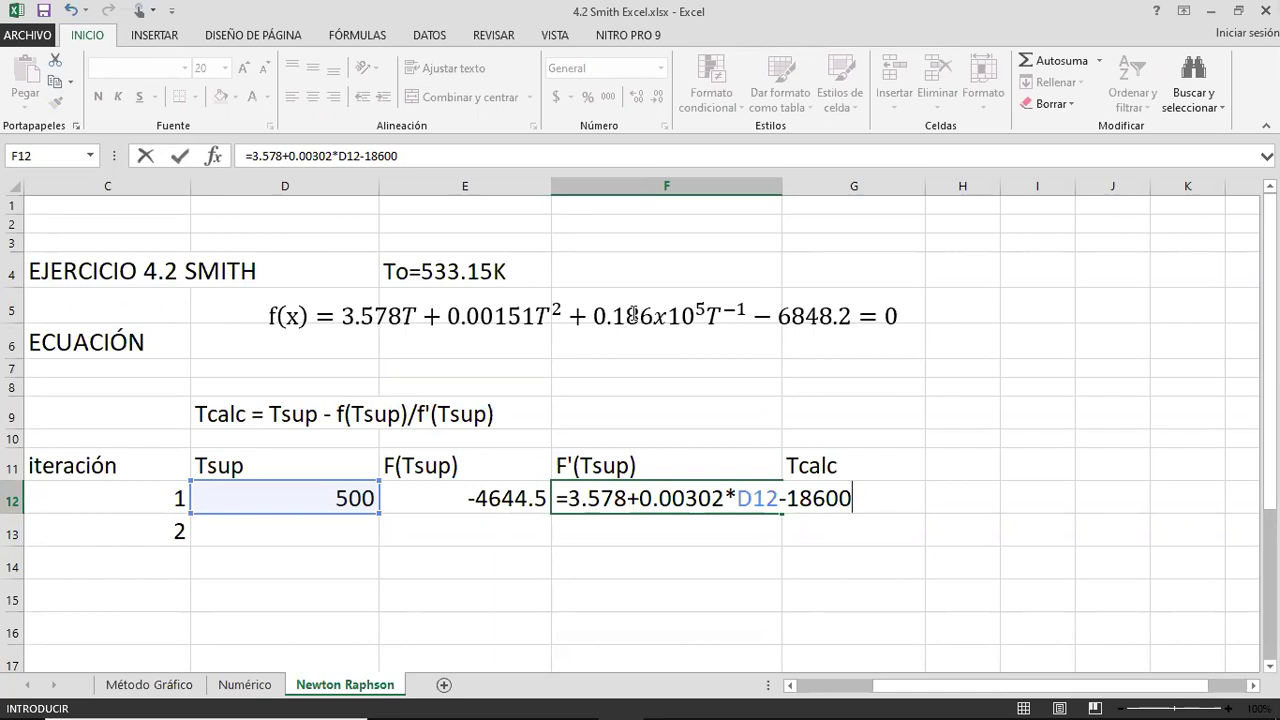
text(/)
click(318, 498)
text(^2)
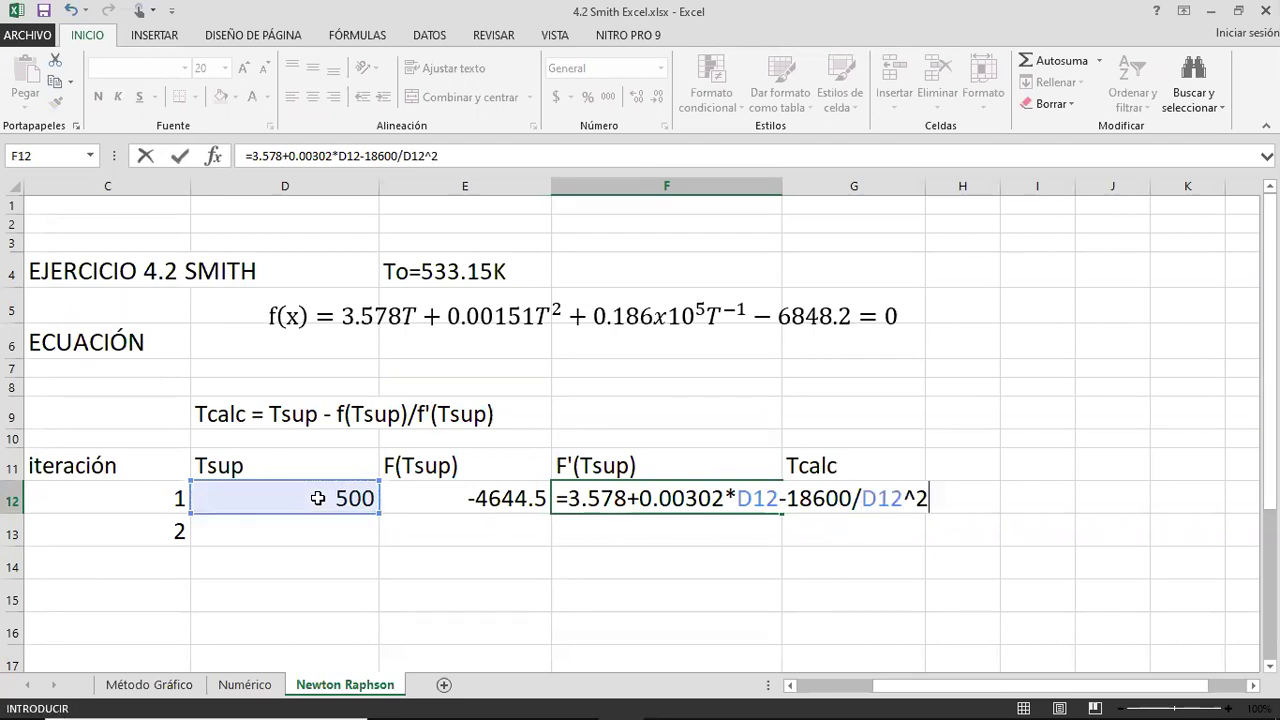
key(Return)
key(Up)
Review the derivative formula in F12 and its references to the Tsup cell
click(588, 158)
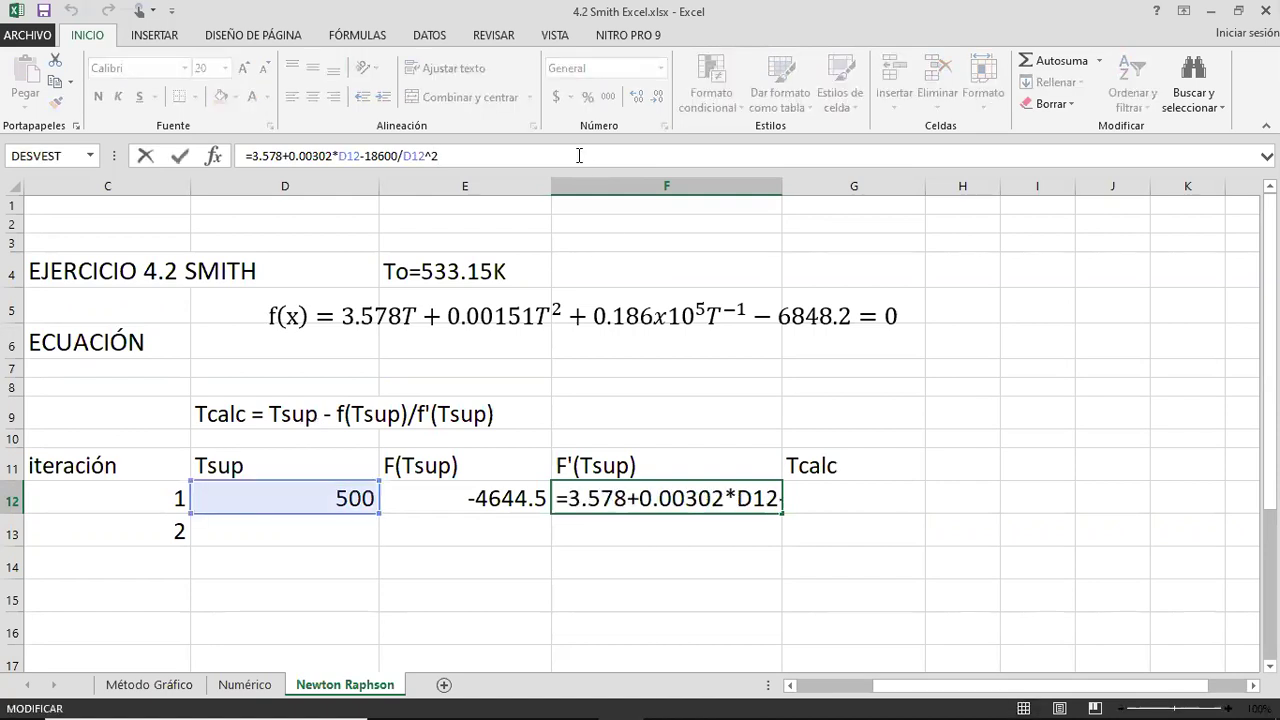
click(656, 493)
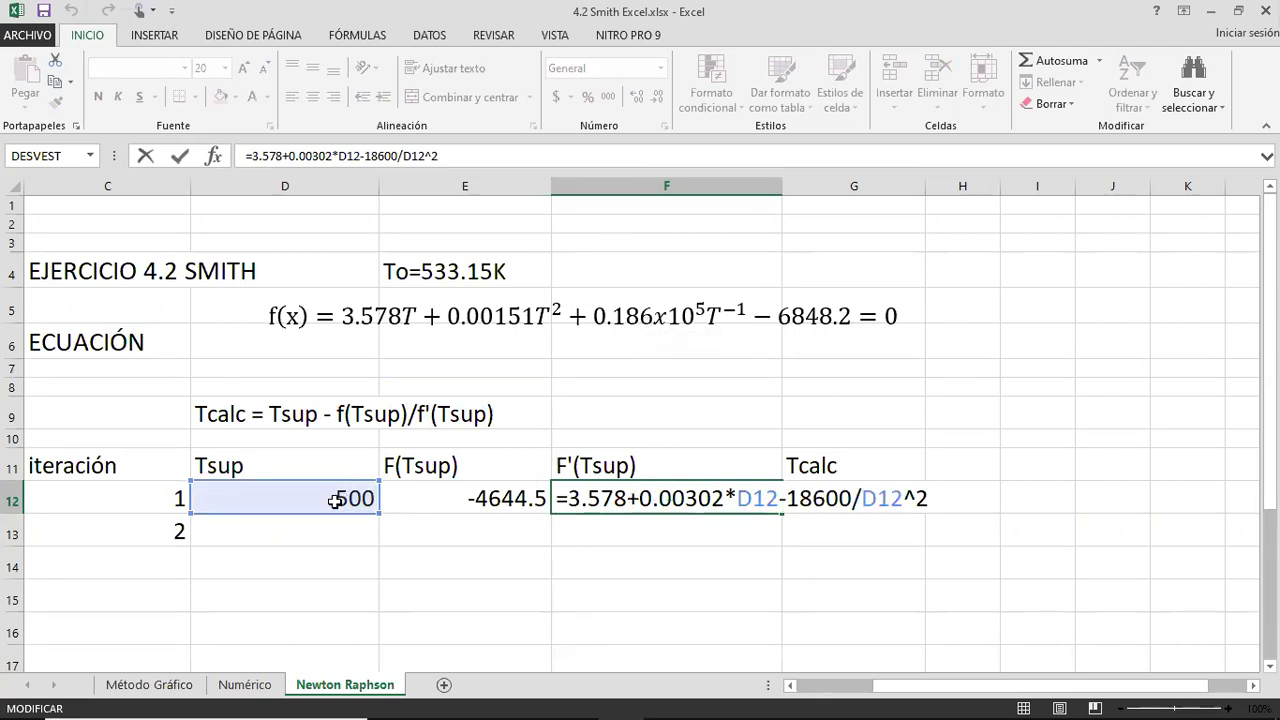
key(Home)
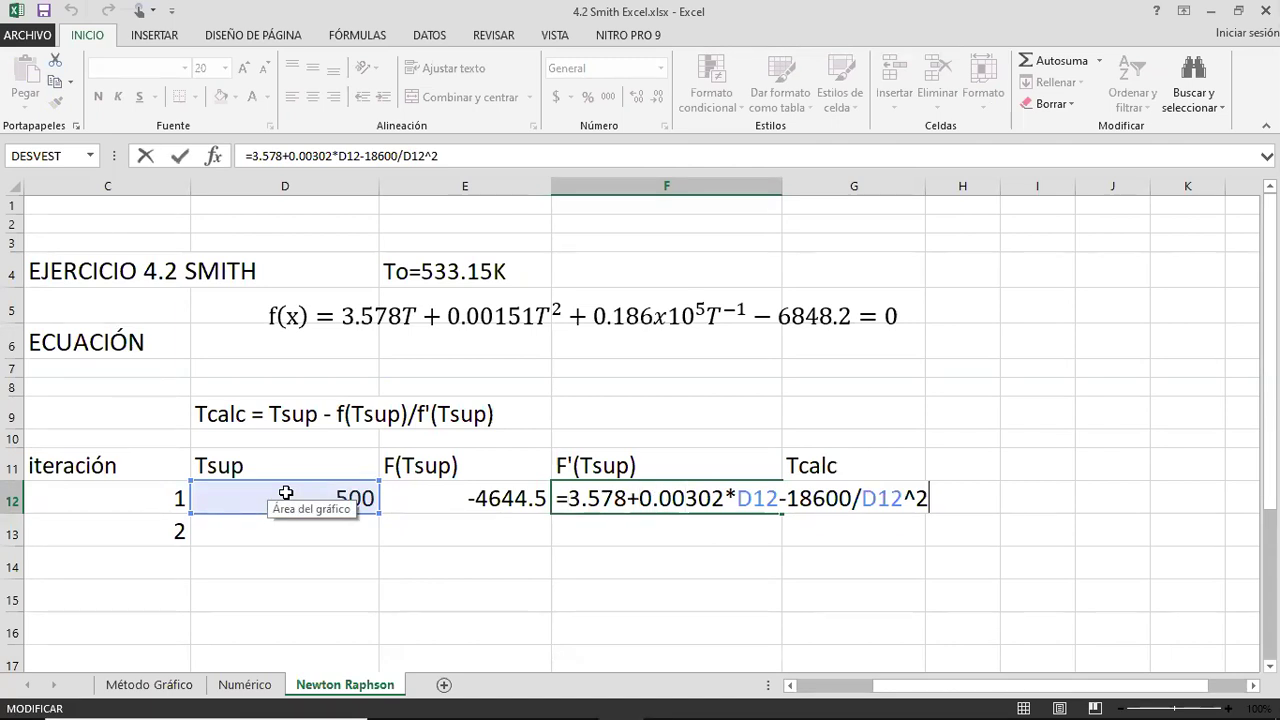
key(Return)
key(Up)
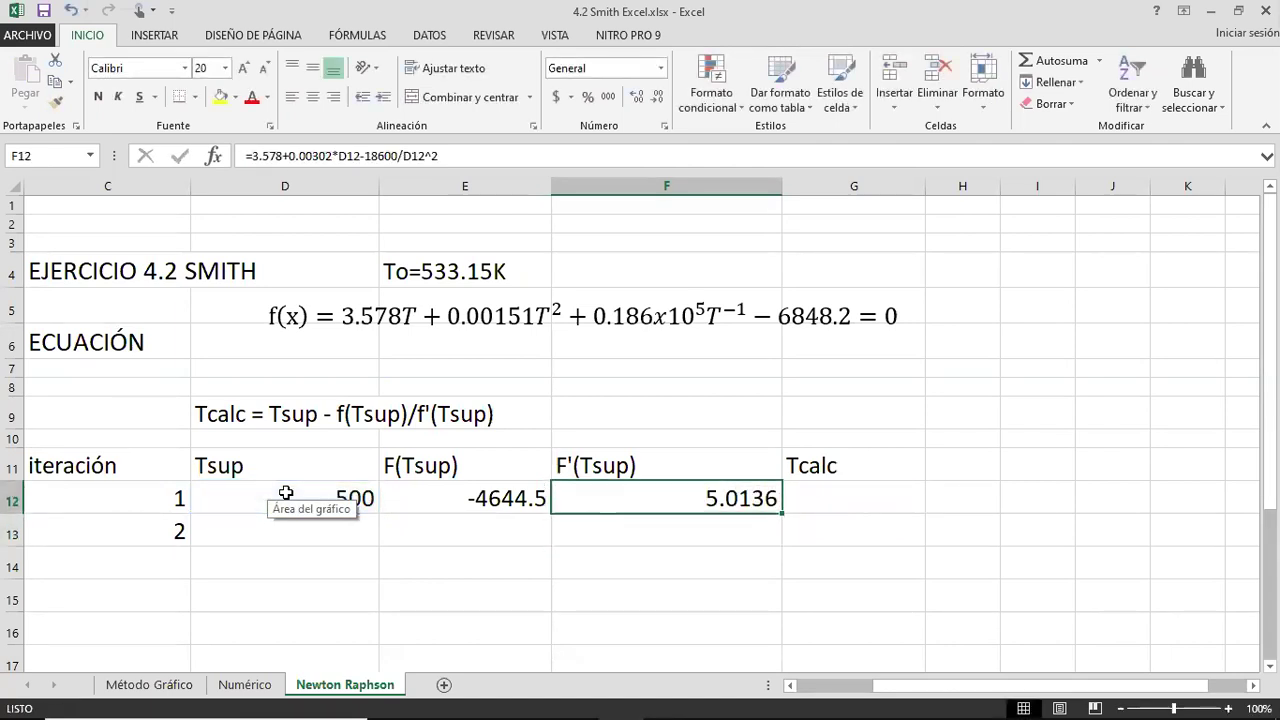
Enter the Newton-Raphson formula =D12-E12/F12 in G12 under Tcalc
key(Left)
key(Right)
key(Right)
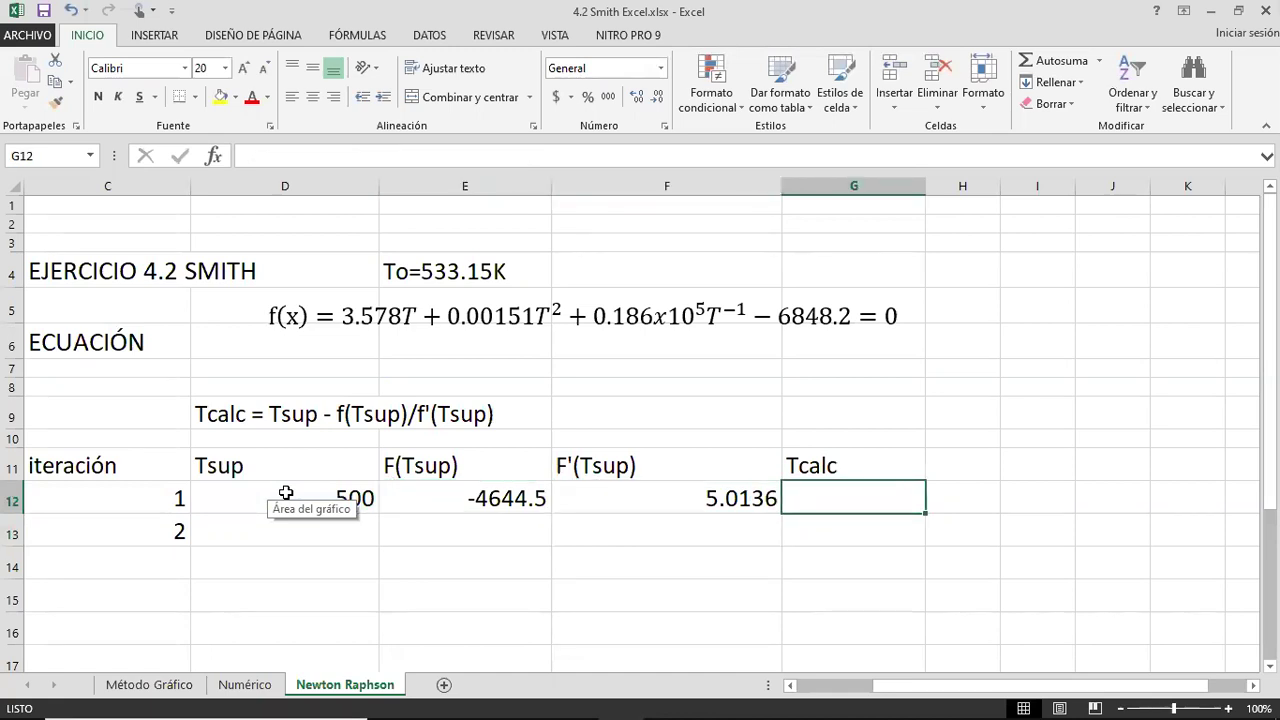
click(228, 406)
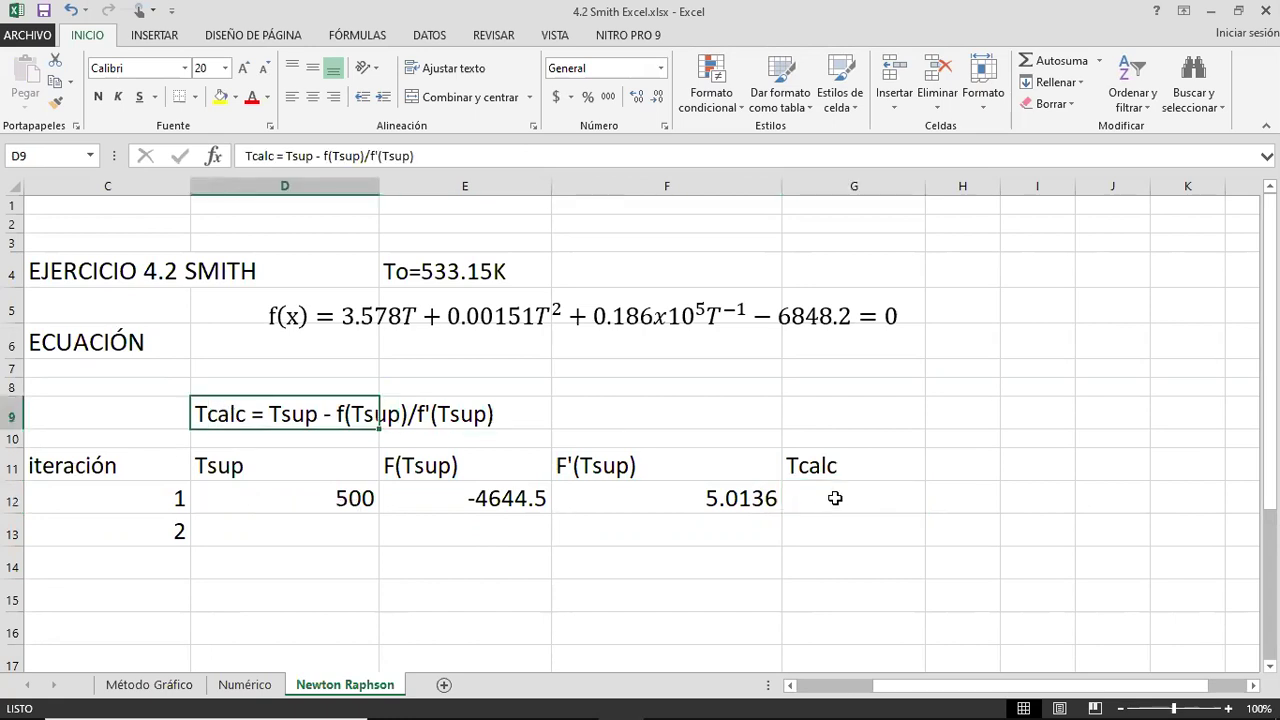
key(Right)
key(Right)
key(Right)
key(Right)
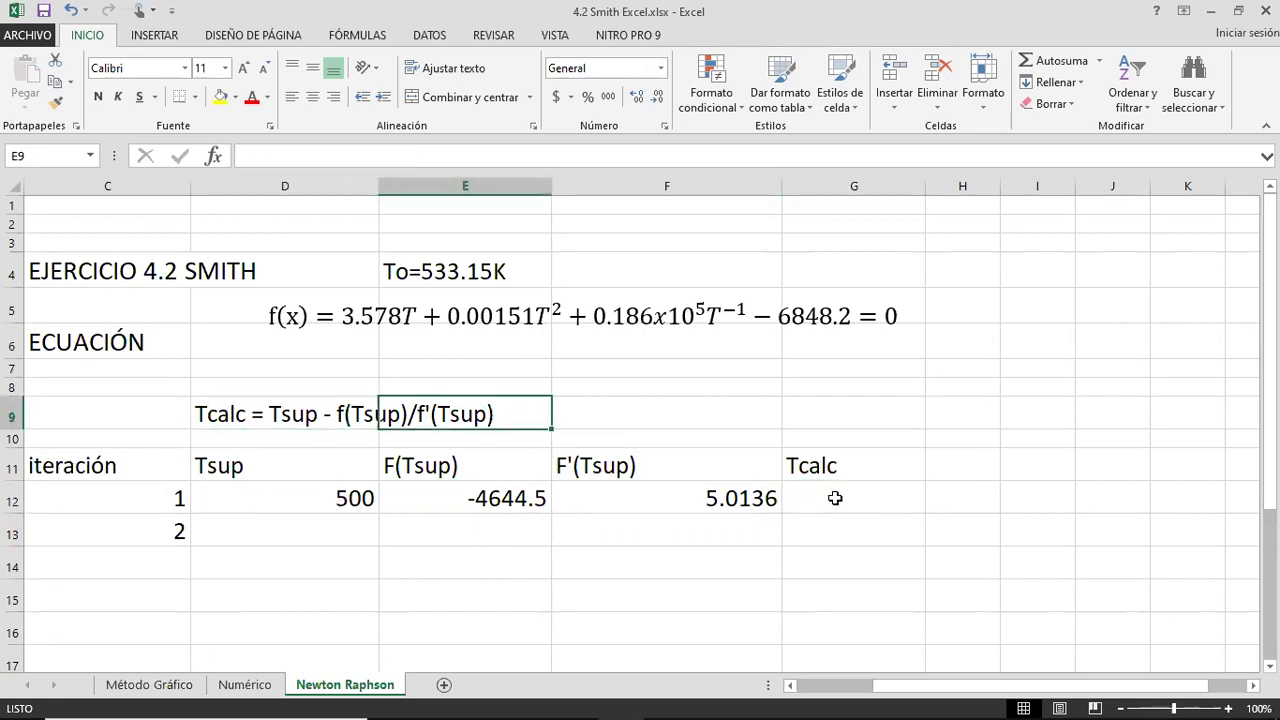
key(Left)
key(Down)
key(Down)
key(Down)
text(=)
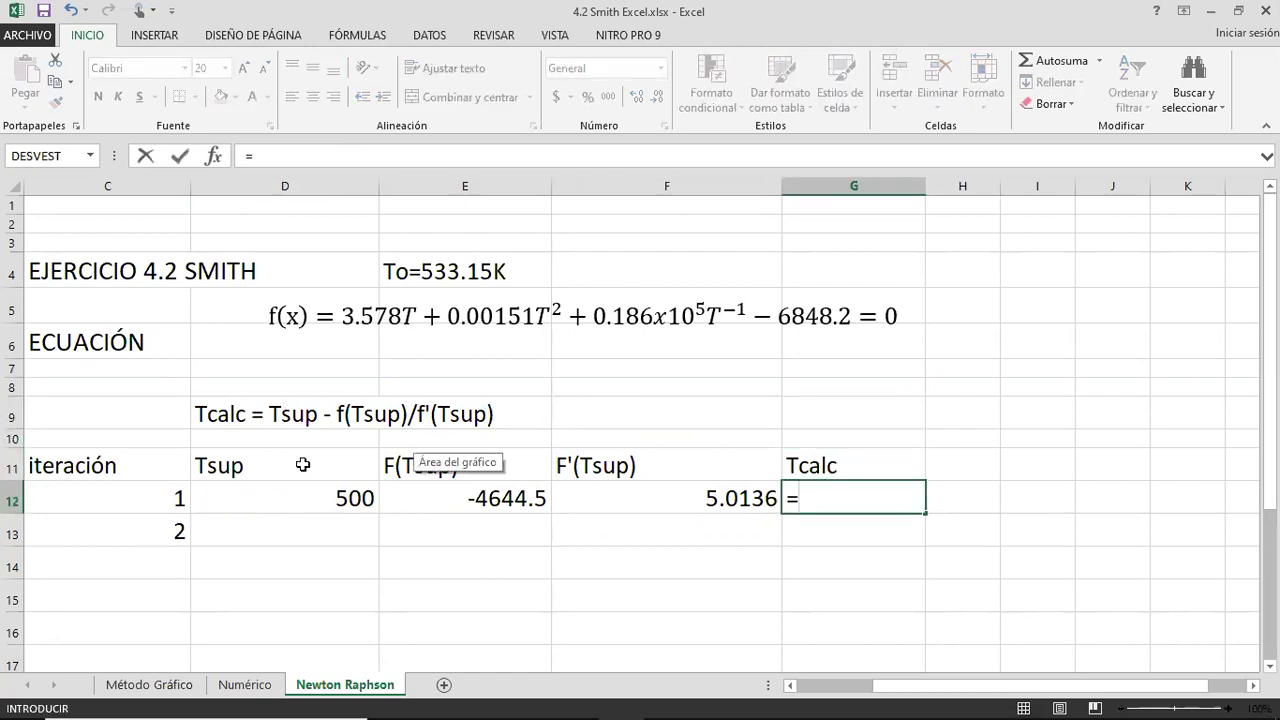
click(296, 501)
text(-)
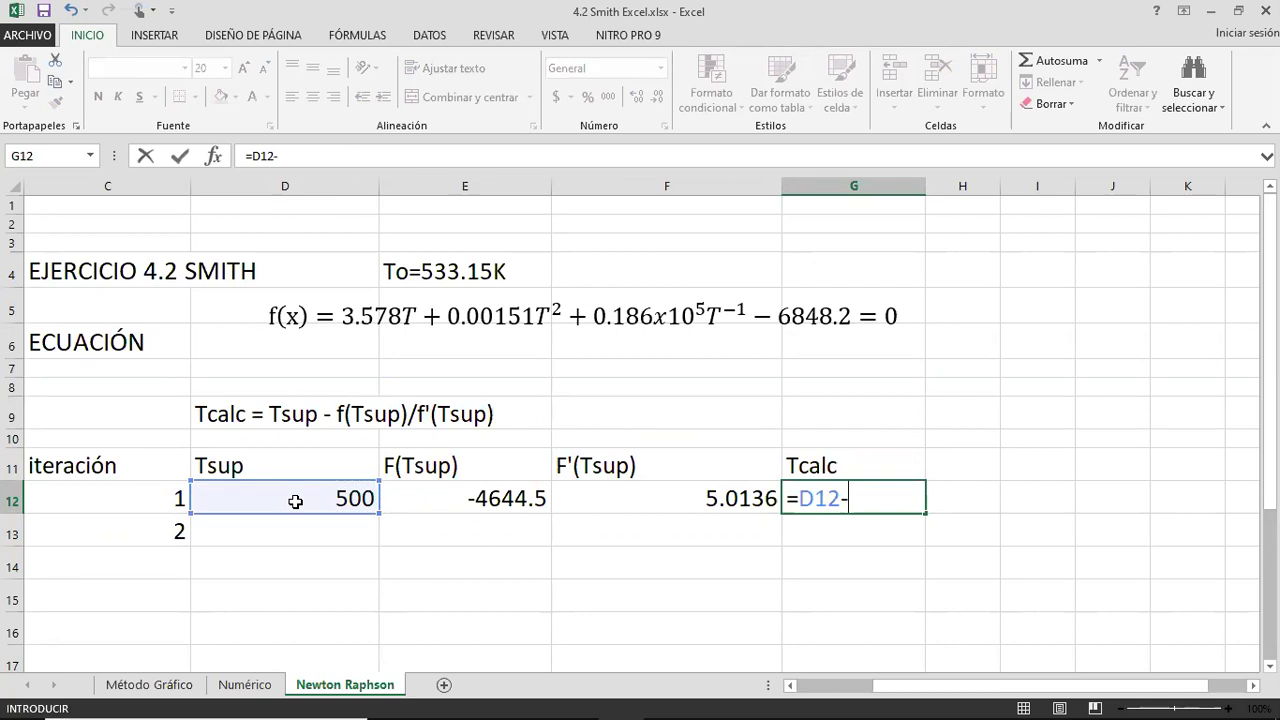
click(437, 488)
text(/)
click(620, 492)
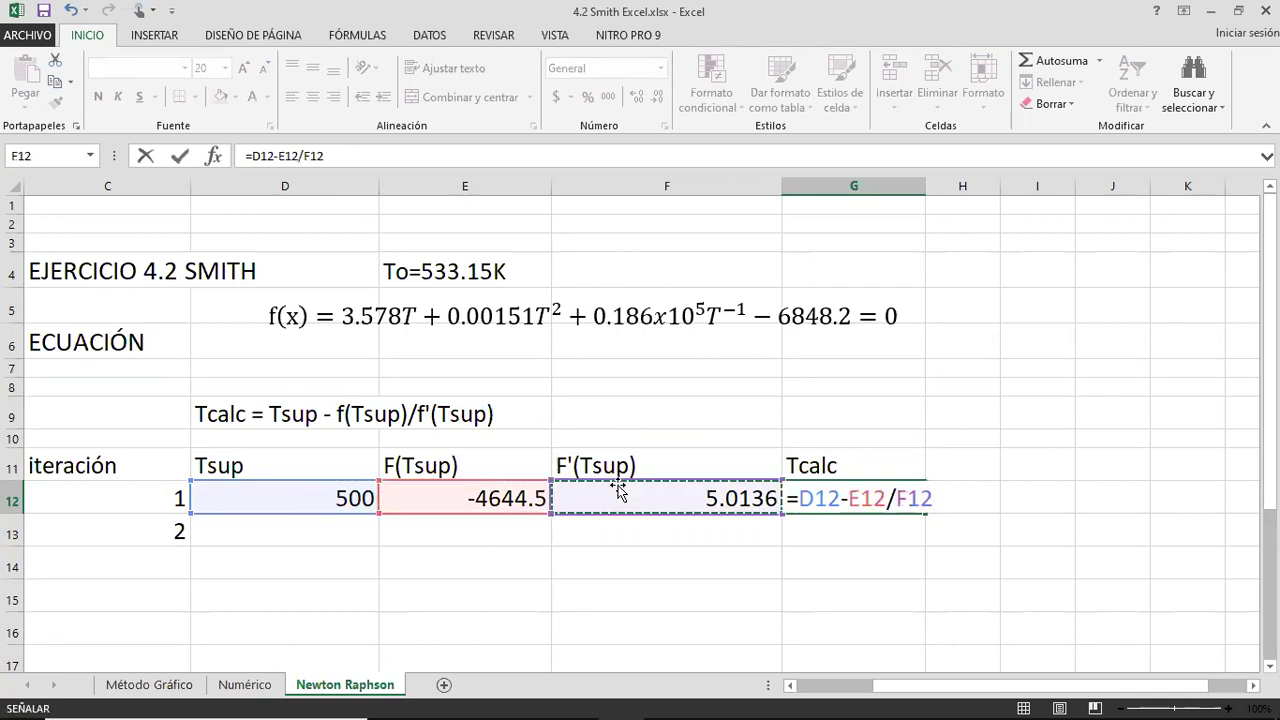
key(Return)
key(Up)
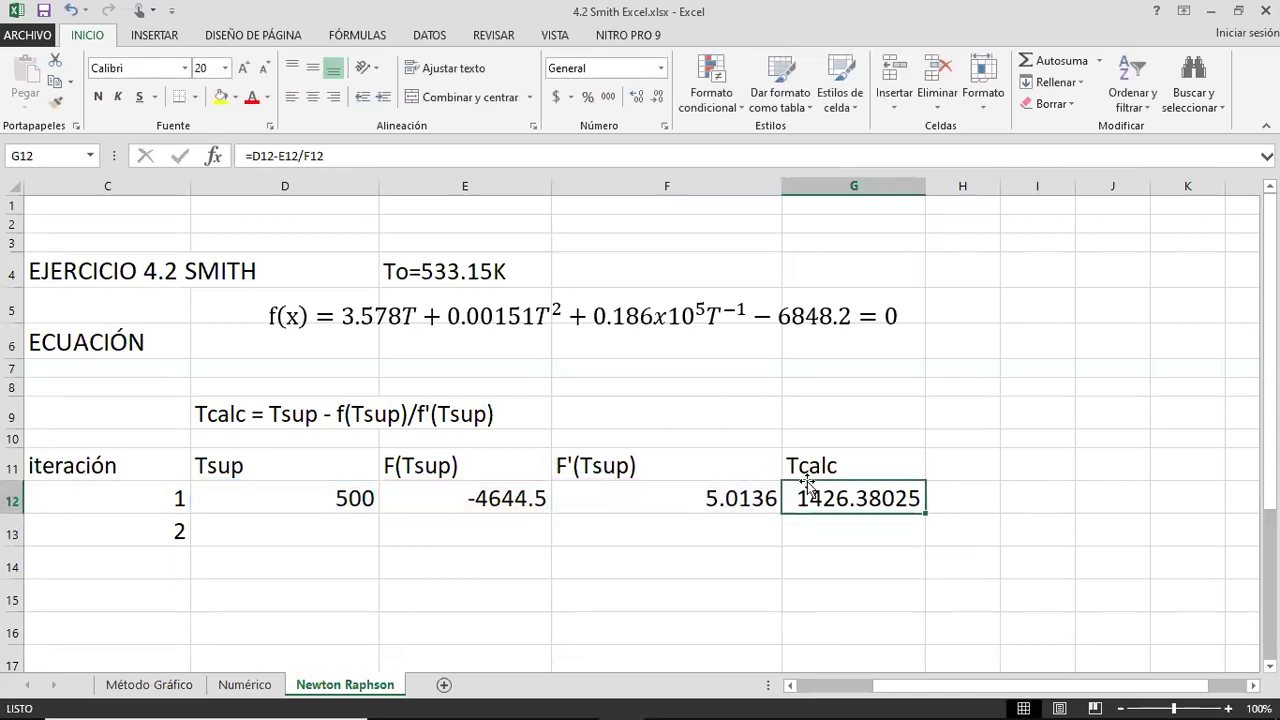
Link the Tsup value of iteration 2 in D13 to the first Tcalc result with =G12
click(308, 522)
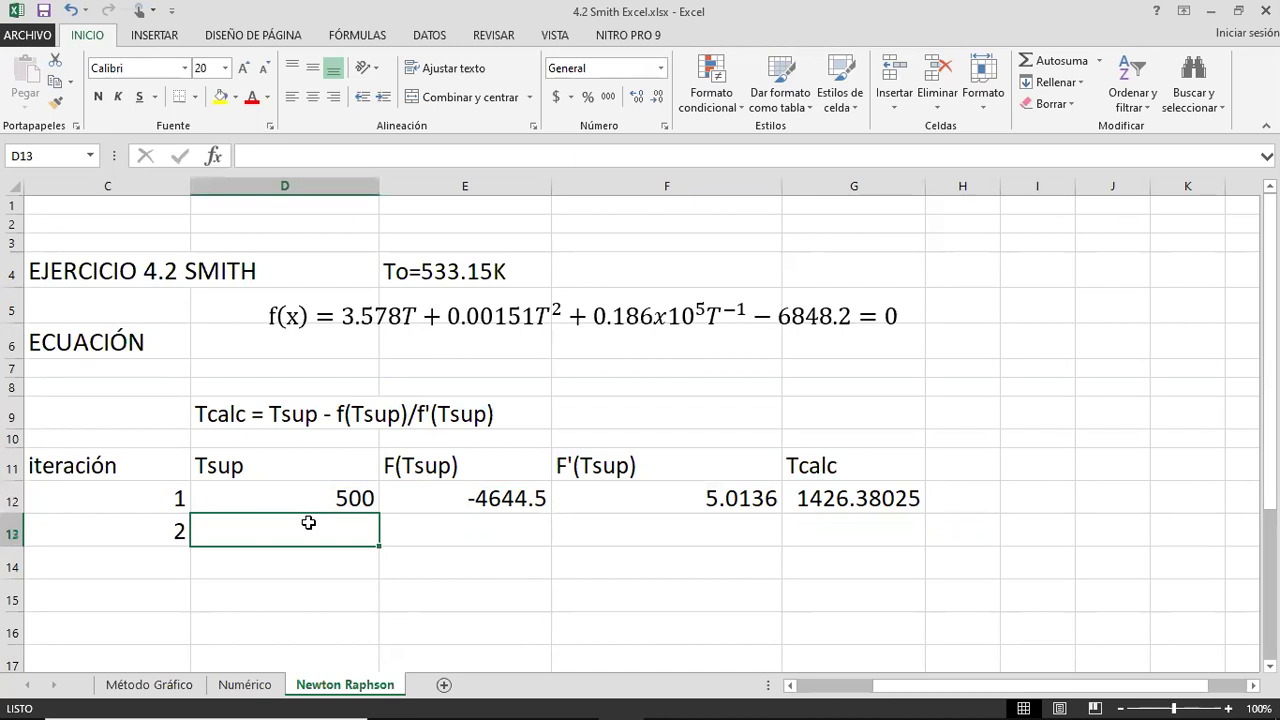
text(=)
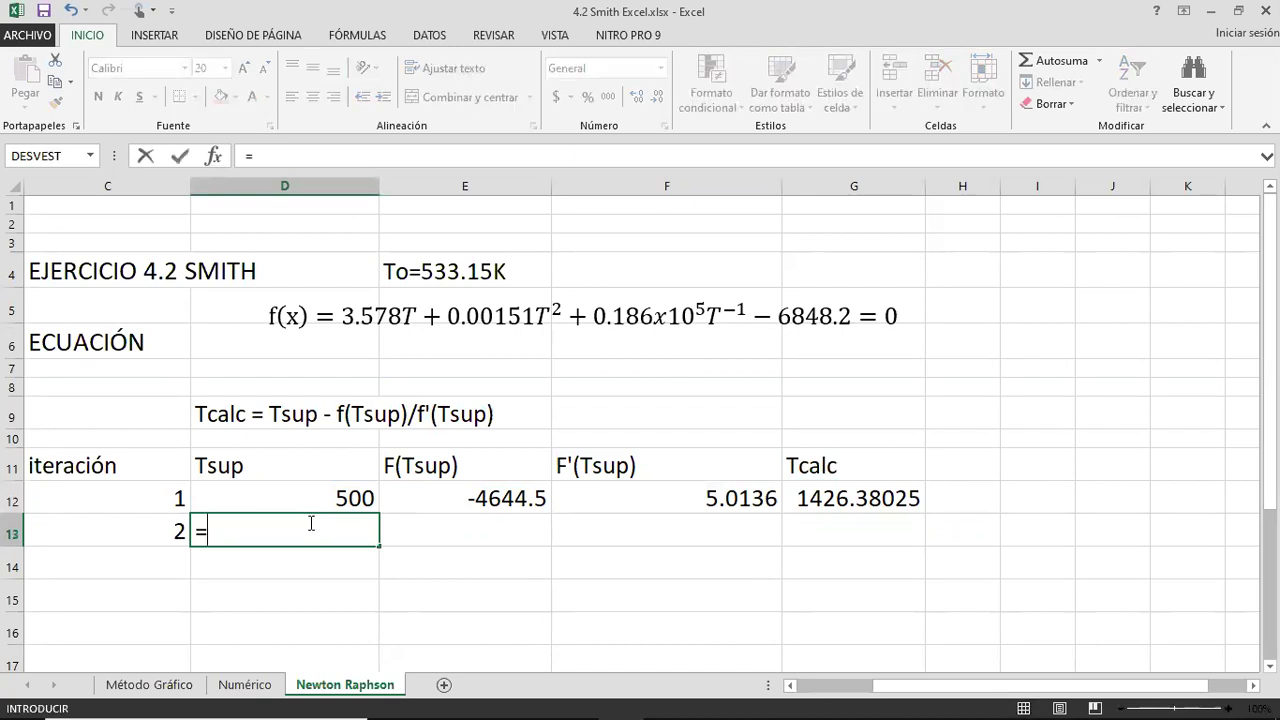
click(884, 503)
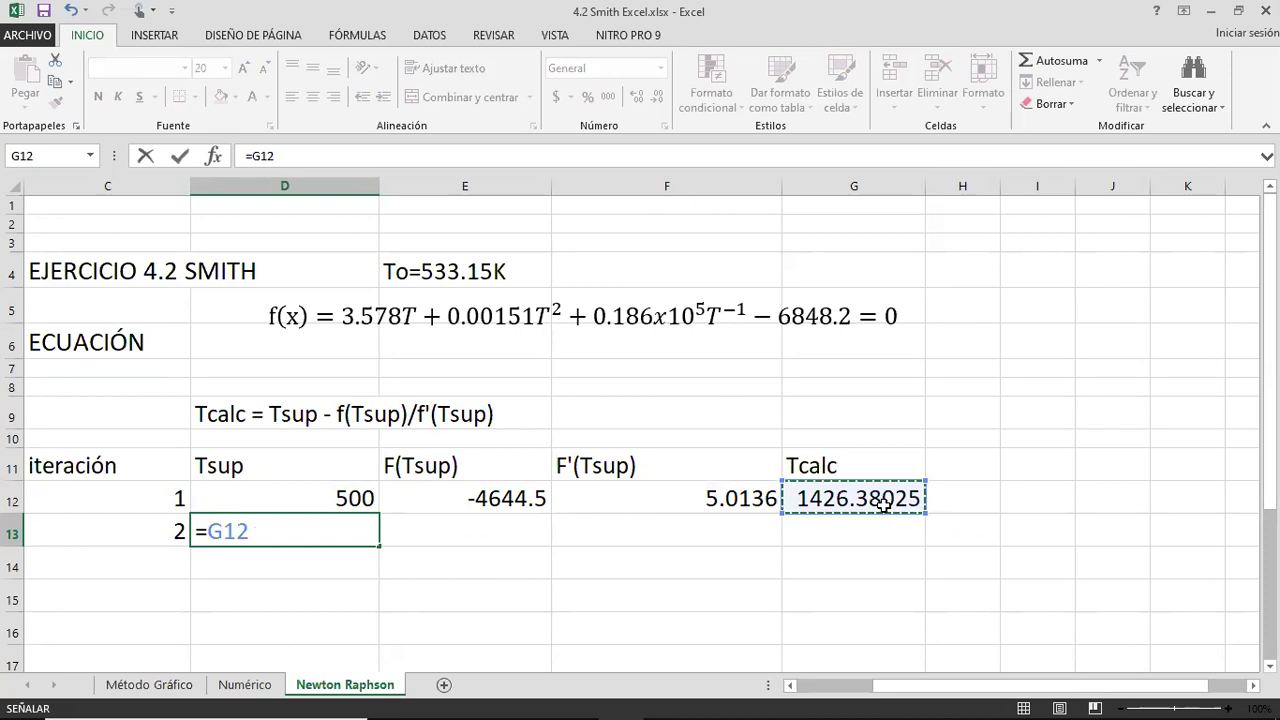
key(Return)
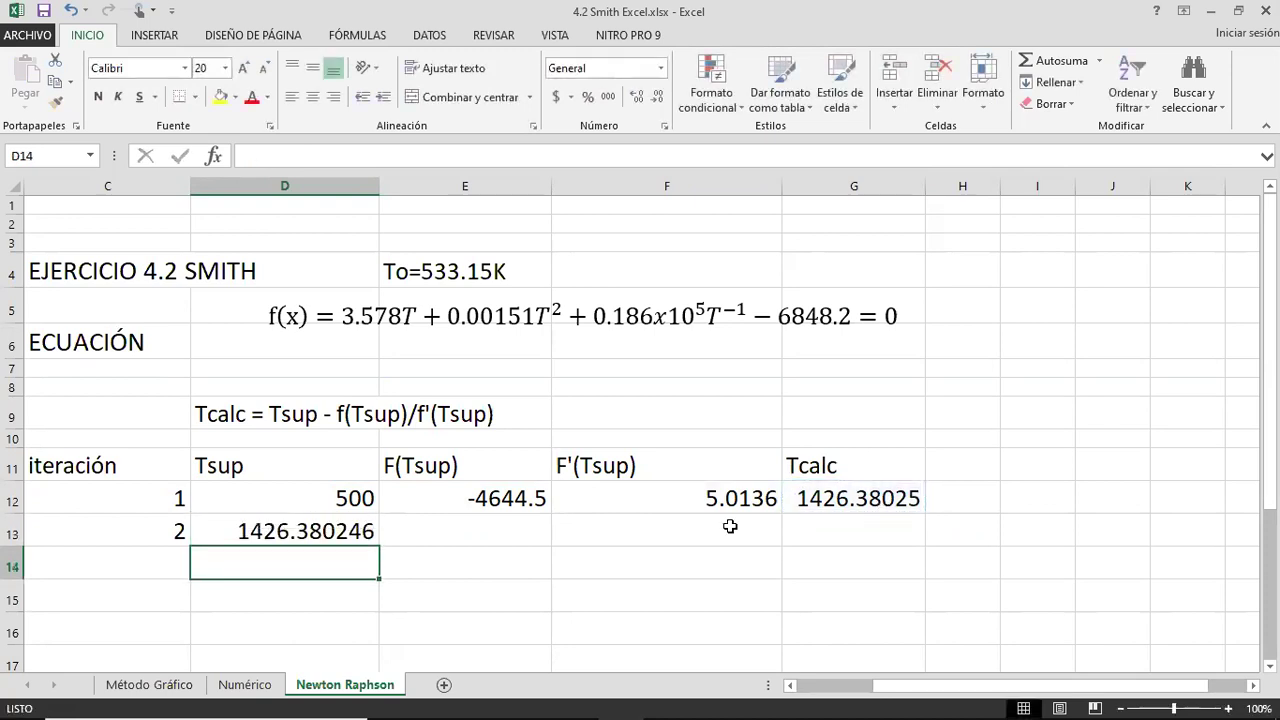
Examine the formulas of the first iteration in E12, F12 and G12 and the link in D13
ctrl+scroll(633, 505, down, 1)
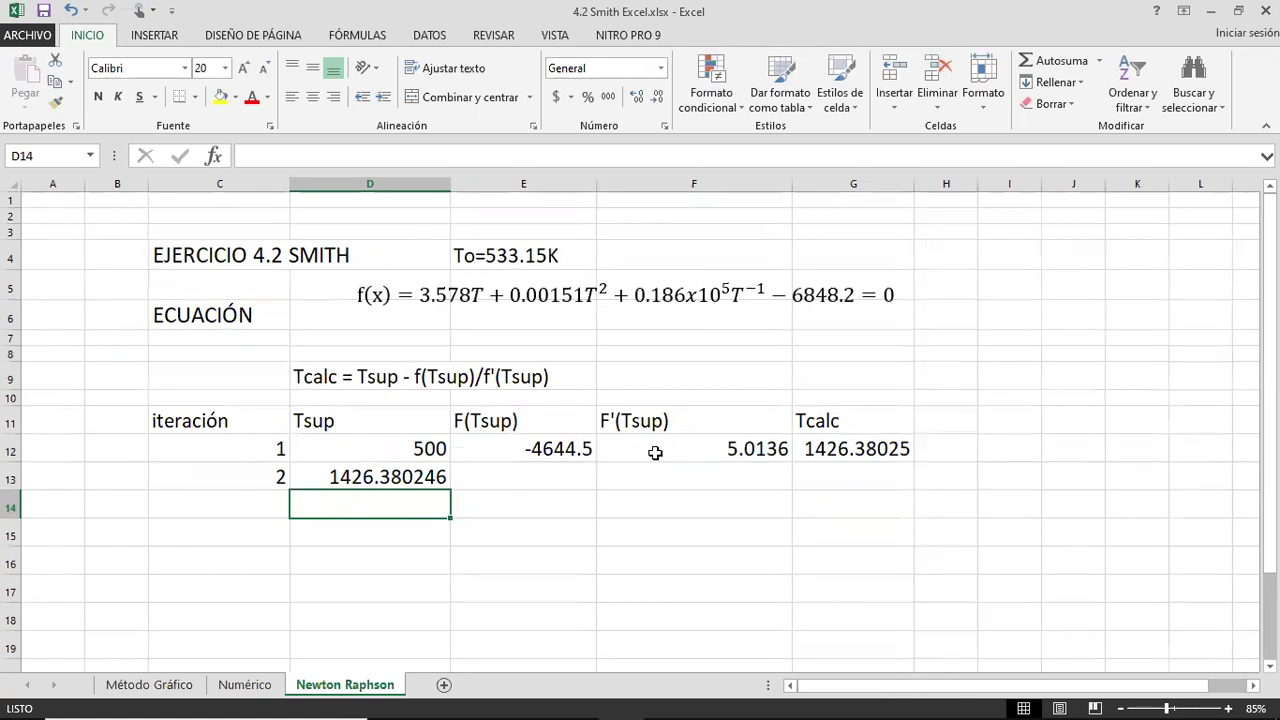
click(522, 477)
key(Right)
key(Right)
key(Left)
key(Left)
key(Left)
key(Up)
key(Right)
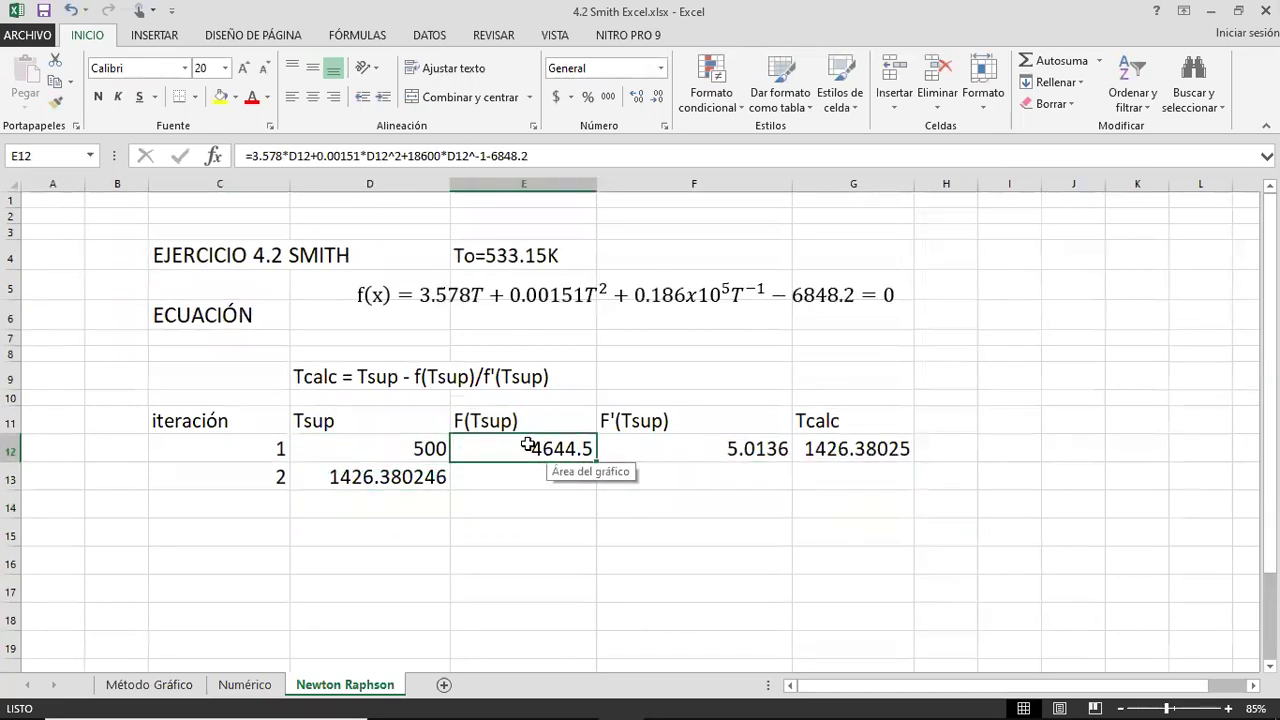
click(713, 452)
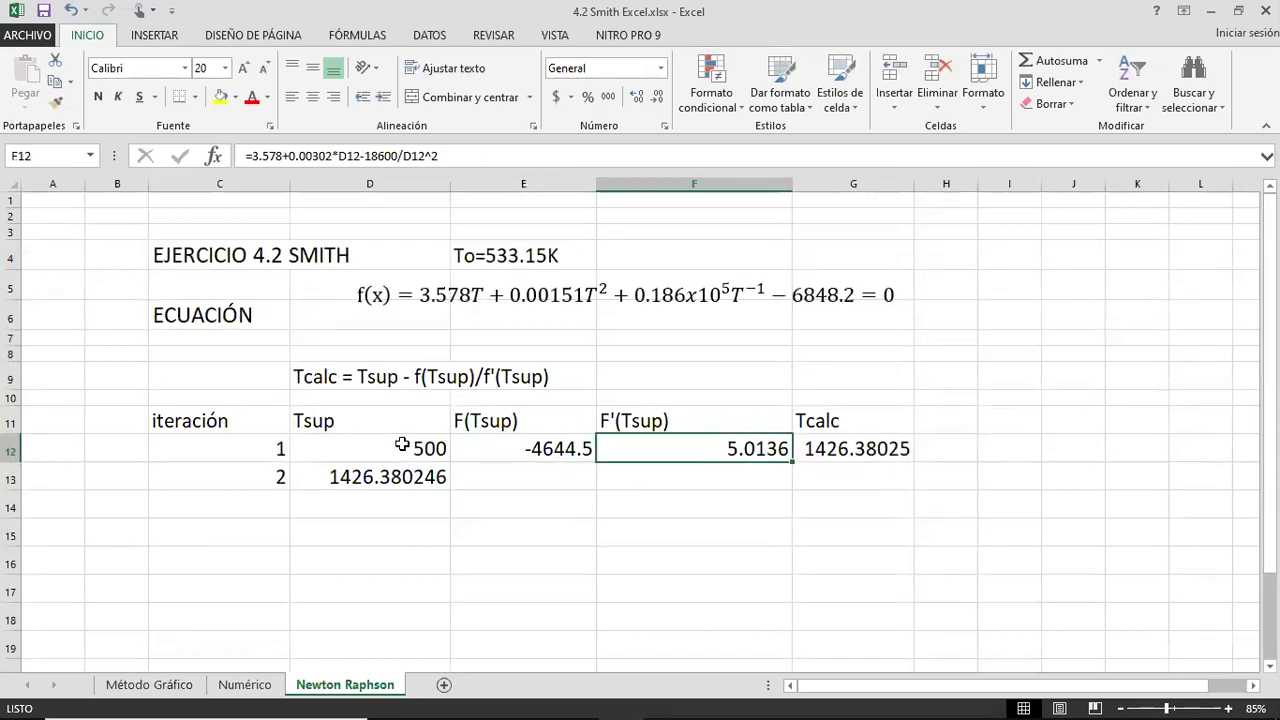
click(886, 453)
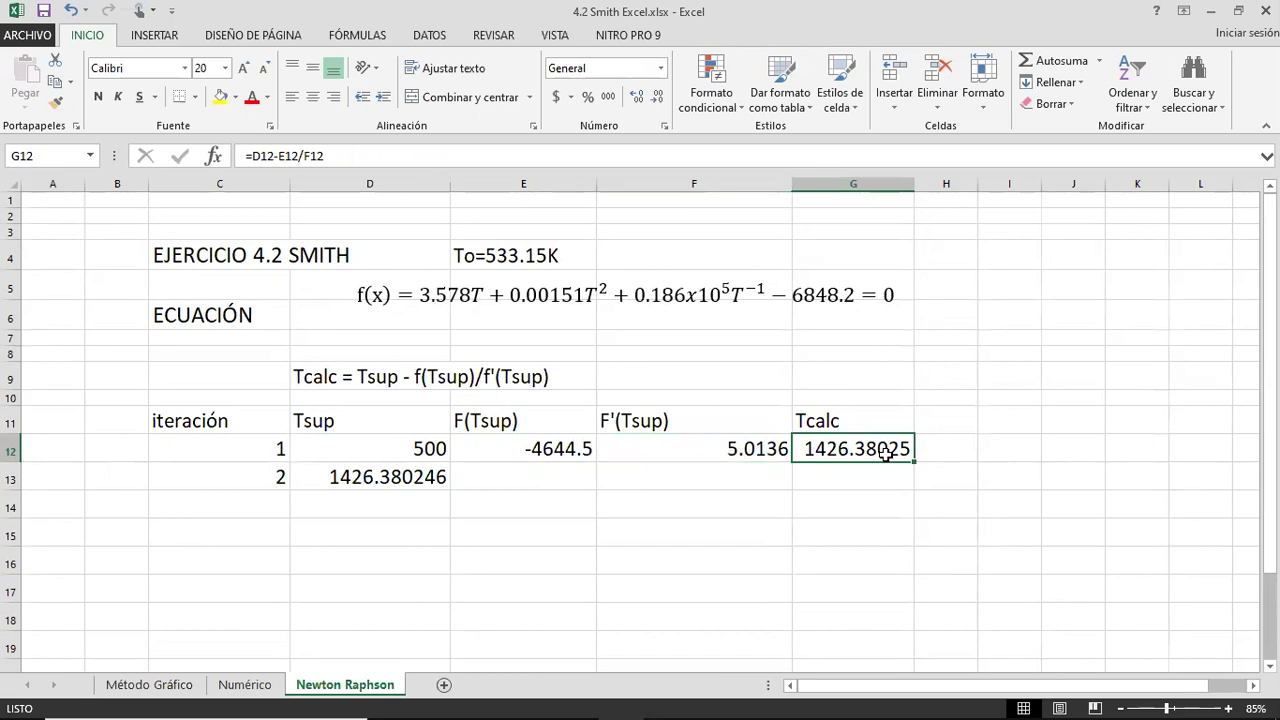
click(425, 477)
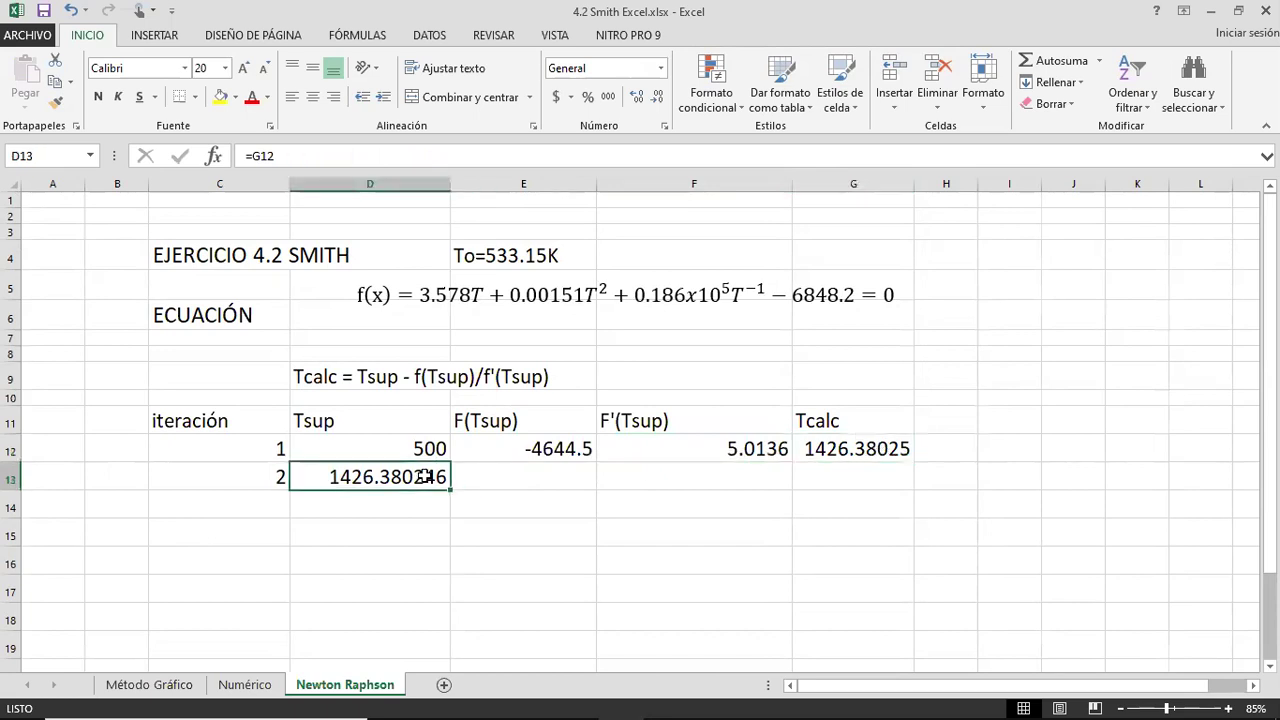
Fill the formulas in E12:G12 down to row 30 and extend the iteration numbers in column C to 19
drag(537, 445, 866, 449)
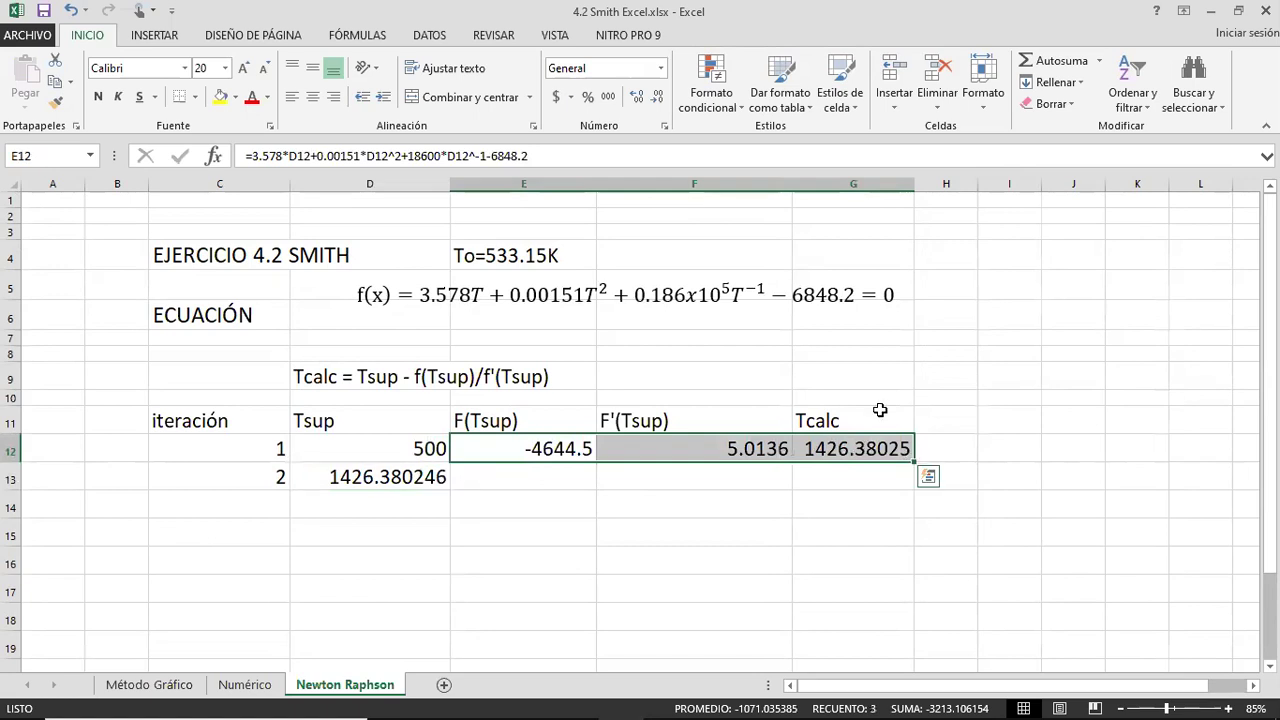
drag(912, 458, 891, 623)
scroll(406, 395, up, 1)
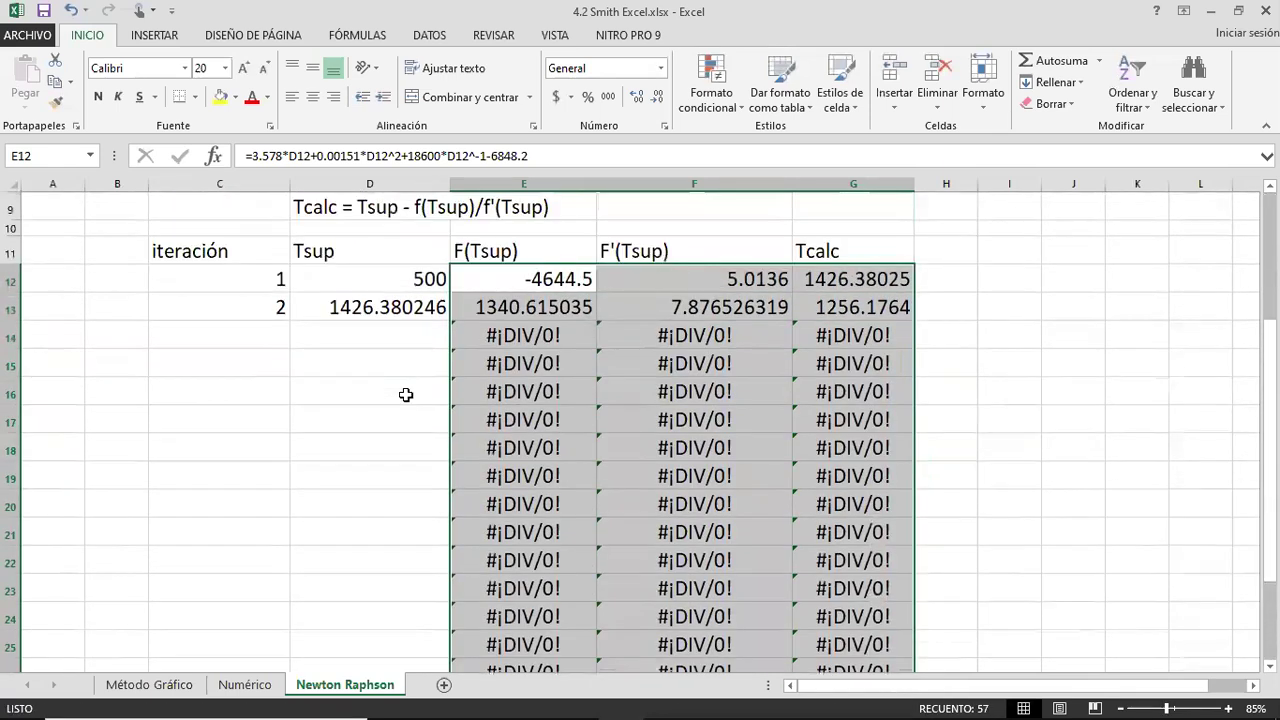
drag(256, 280, 290, 645)
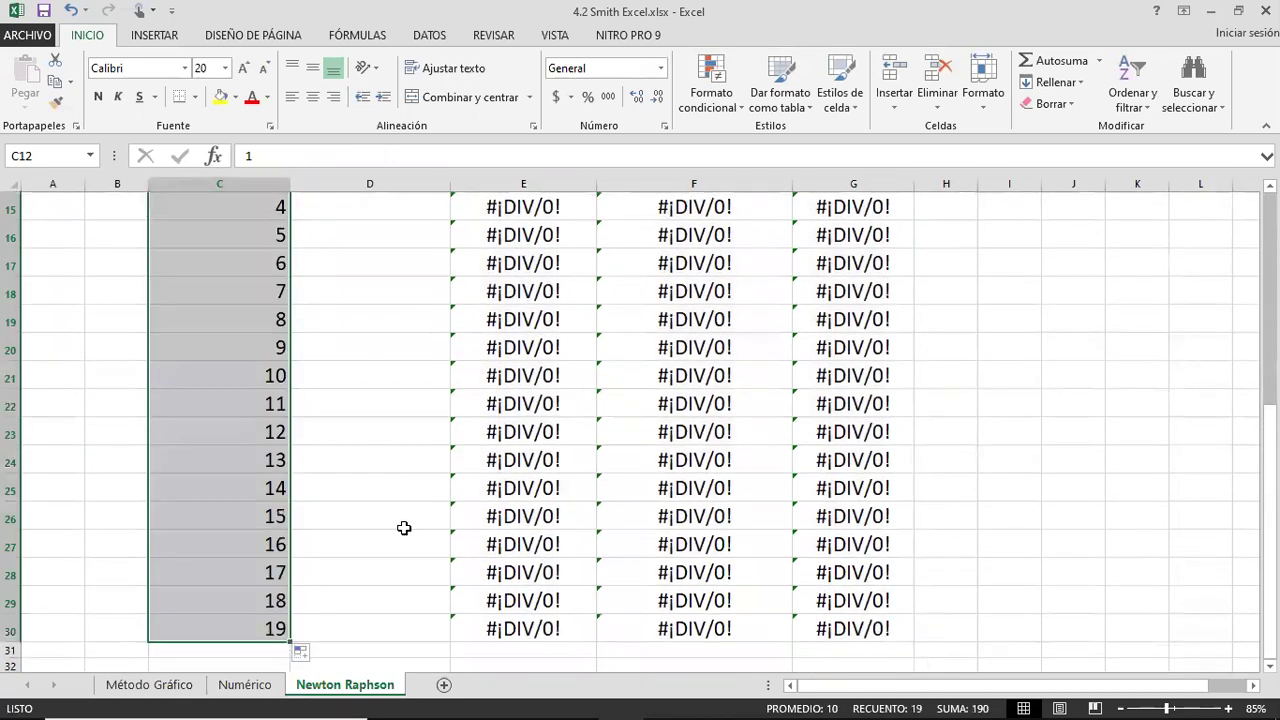
Fill the Tsup link formula from D13 down to D30 so each iteration uses the preceding Tcalc
scroll(404, 527, up, 3)
click(425, 323)
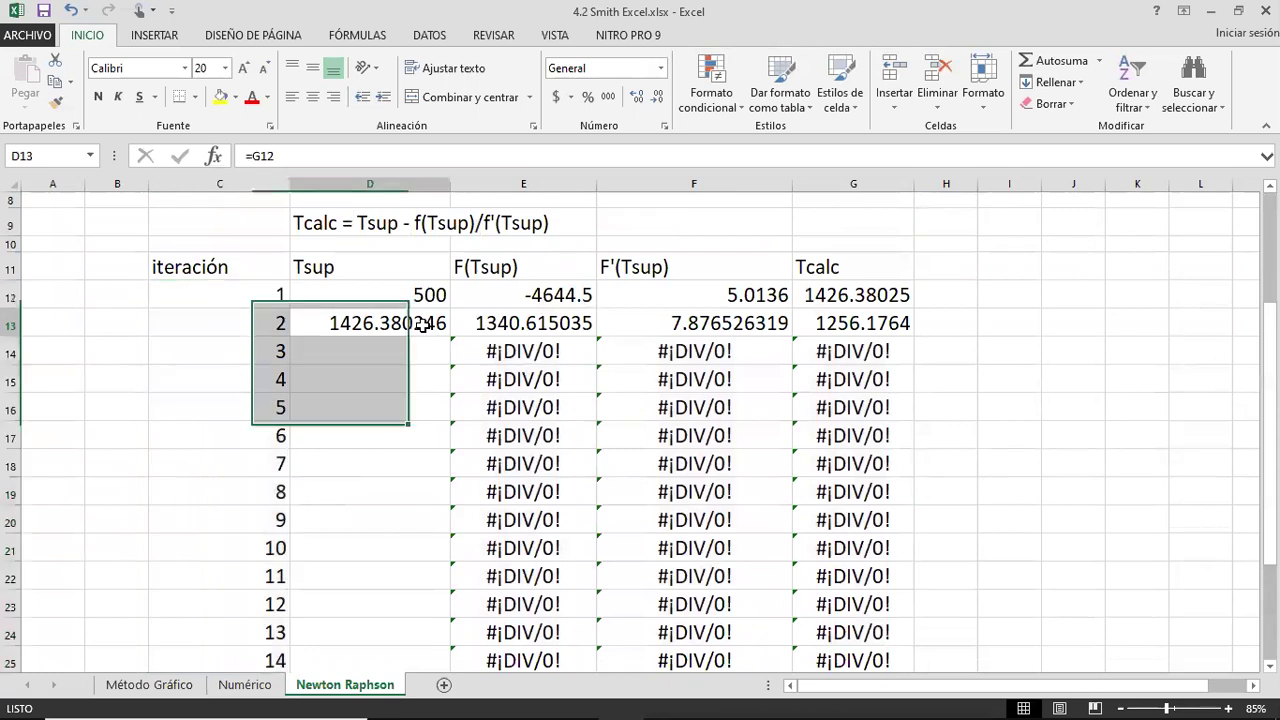
drag(450, 335, 444, 678)
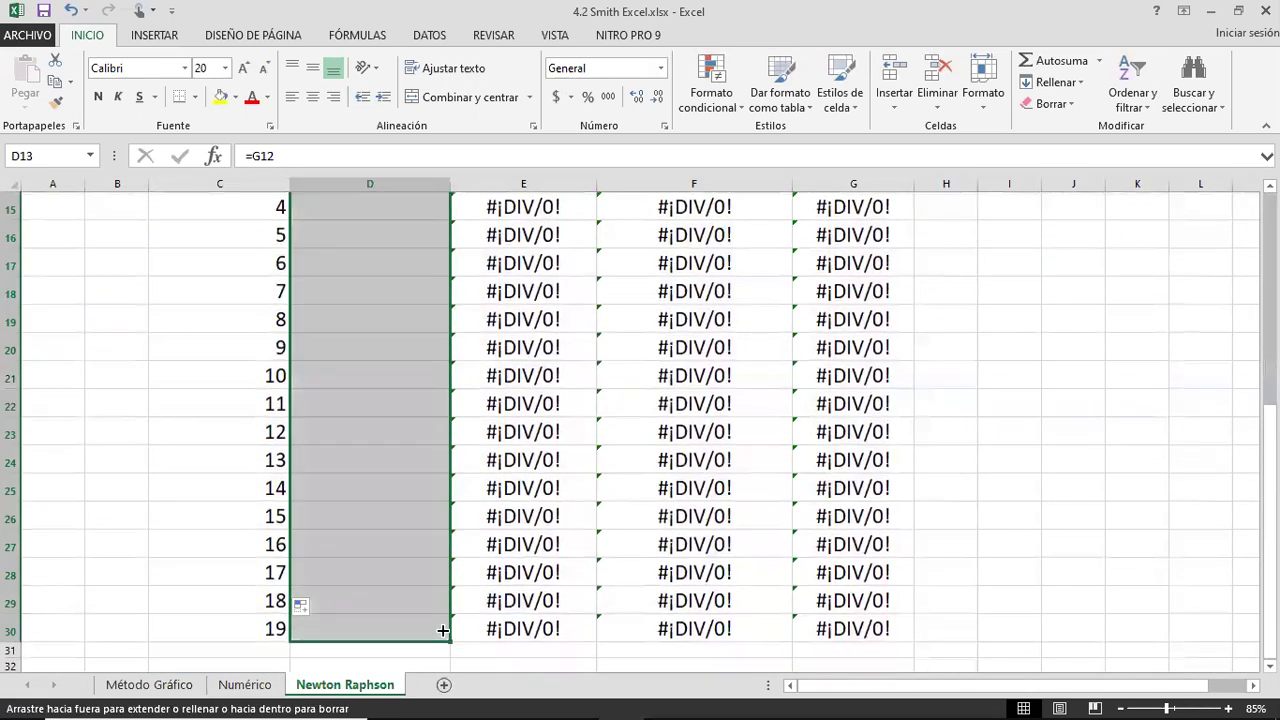
scroll(699, 437, up, 3)
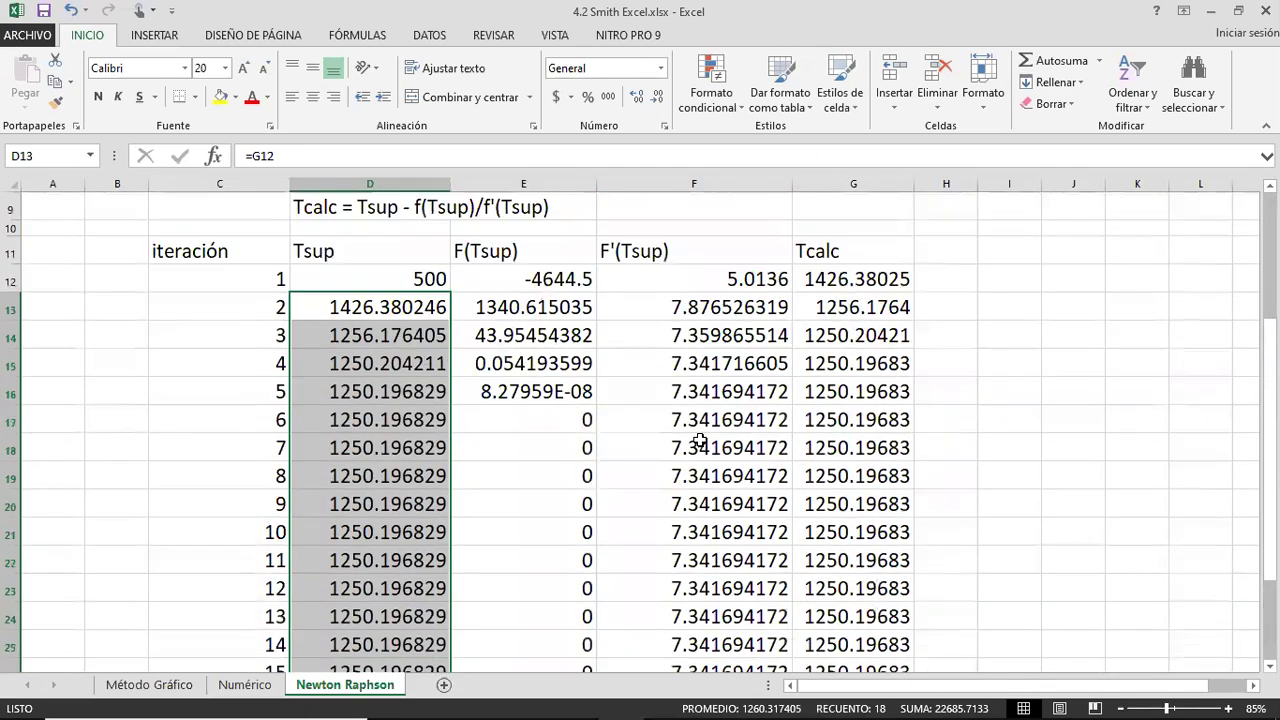
Examine the values and formulas of iteration 5 in row 16, from the iteration number across to Tcalc
click(347, 423)
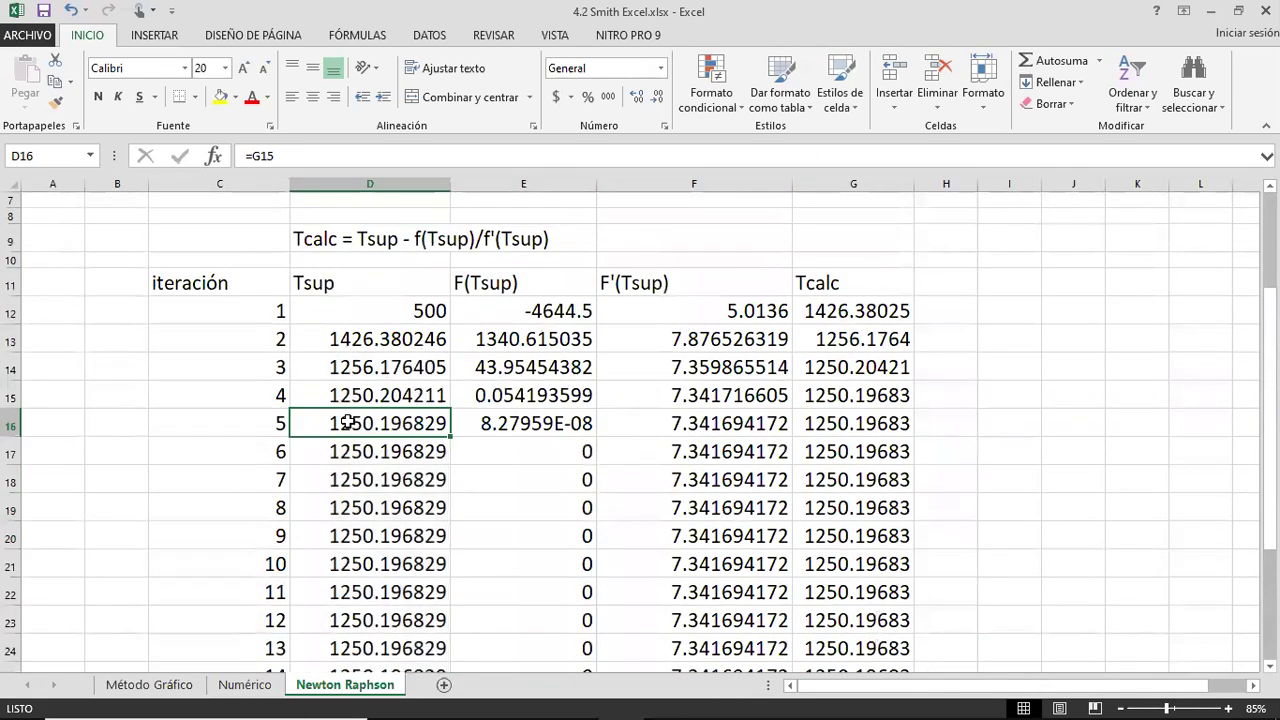
key(Left)
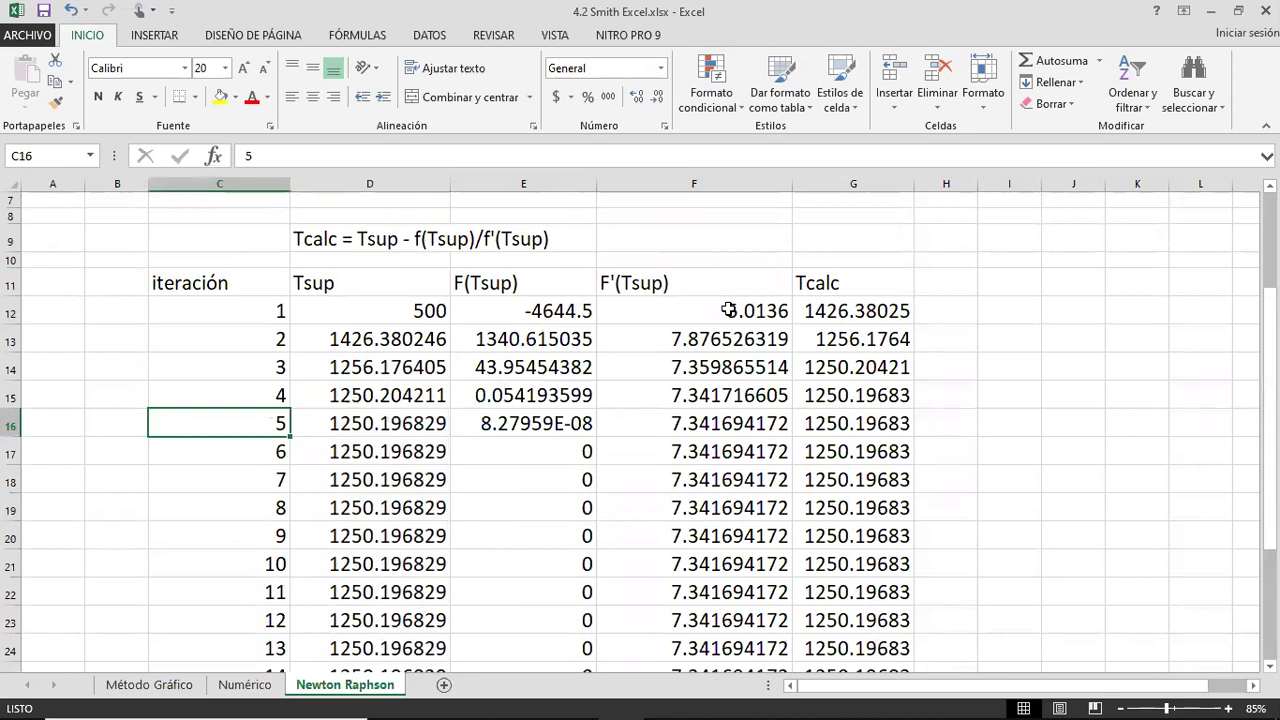
key(Right)
key(Right)
key(Left)
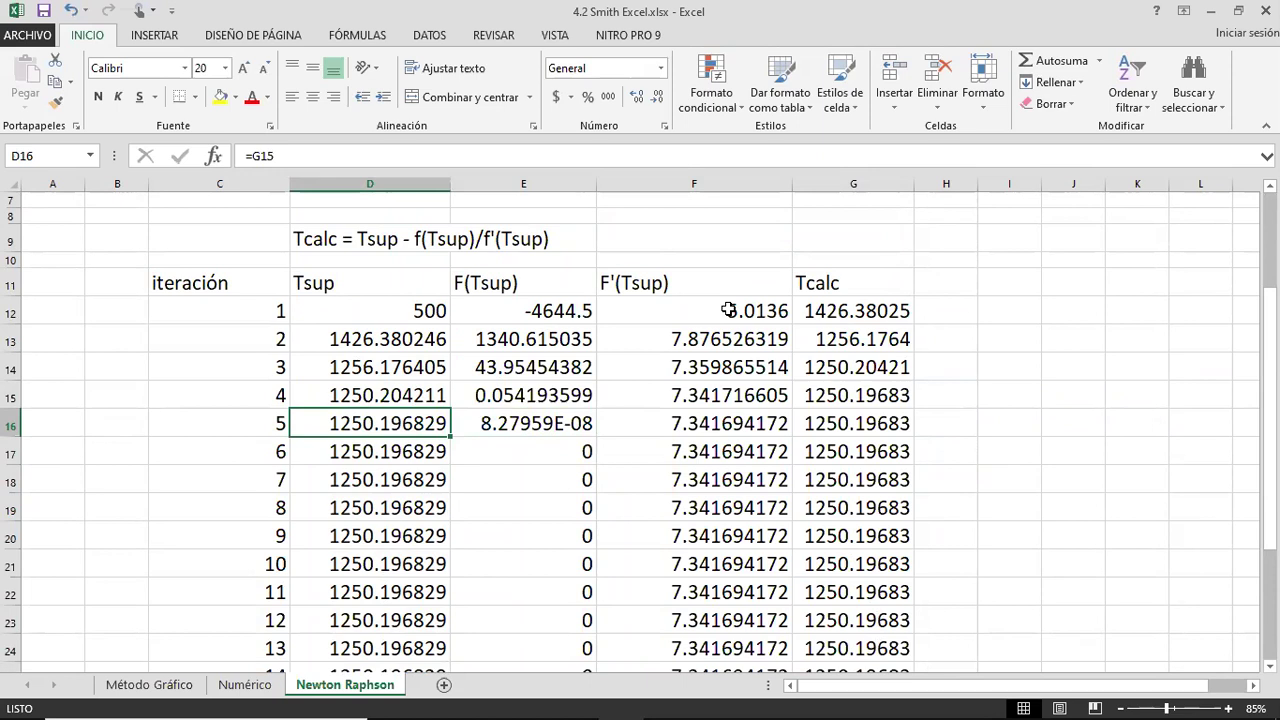
key(Right)
key(Right)
key(Right)
key(Left)
key(Left)
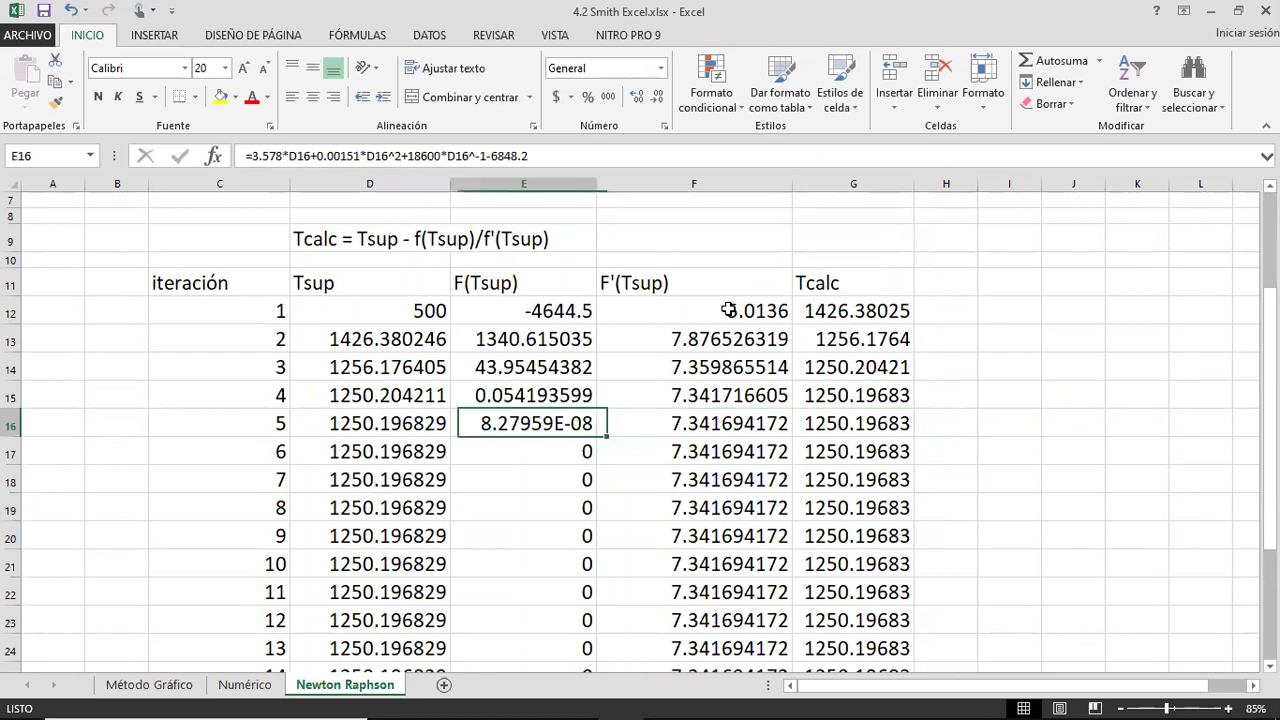
key(Left)
key(Left)
key(Up)
key(Up)
key(Up)
key(Up)
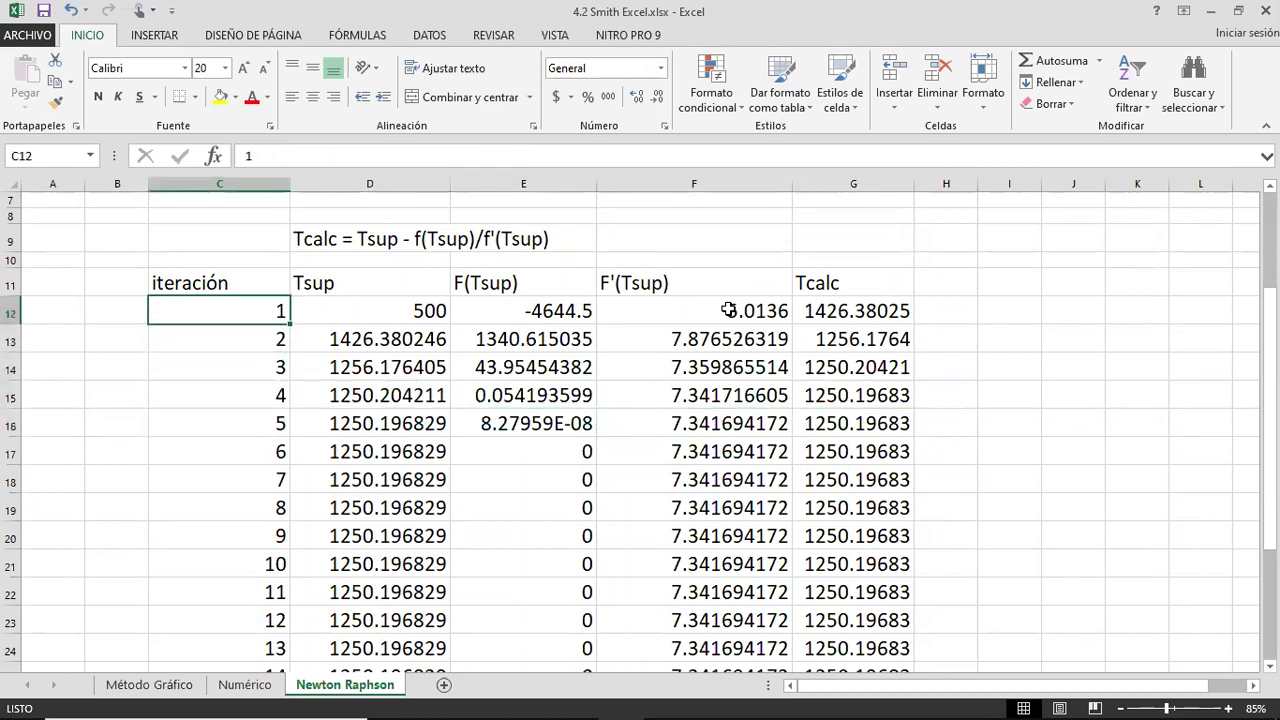
Examine the iteration 2 cells in row 13 and the f(x) equation above the table
click(392, 338)
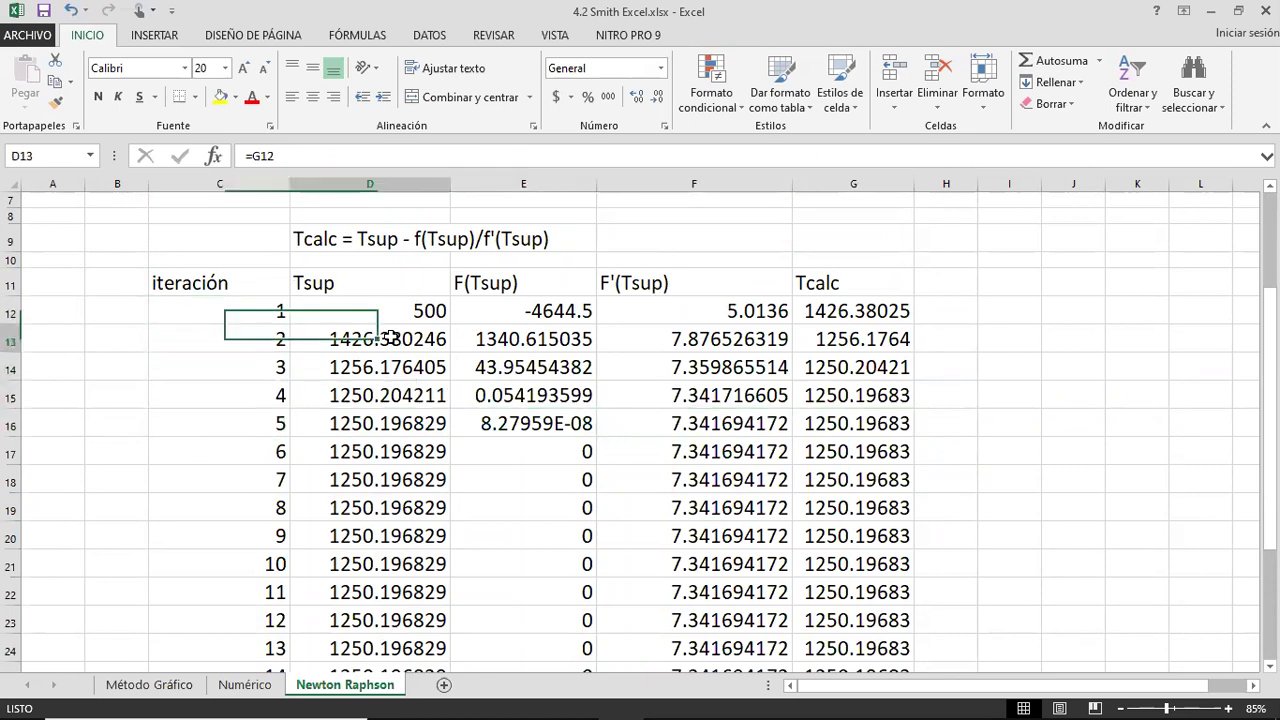
key(Right)
key(Right)
key(Right)
key(Right)
key(Left)
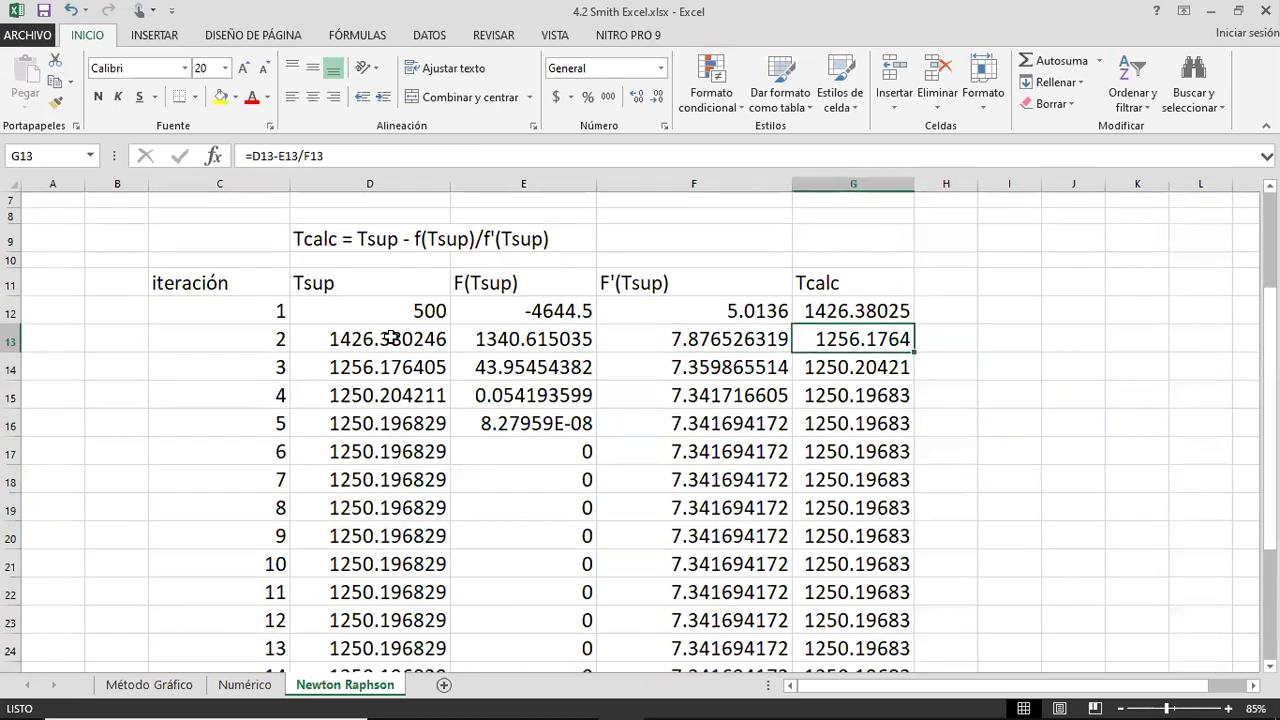
scroll(391, 337, up, 1)
scroll(391, 337, up, 1)
click(559, 219)
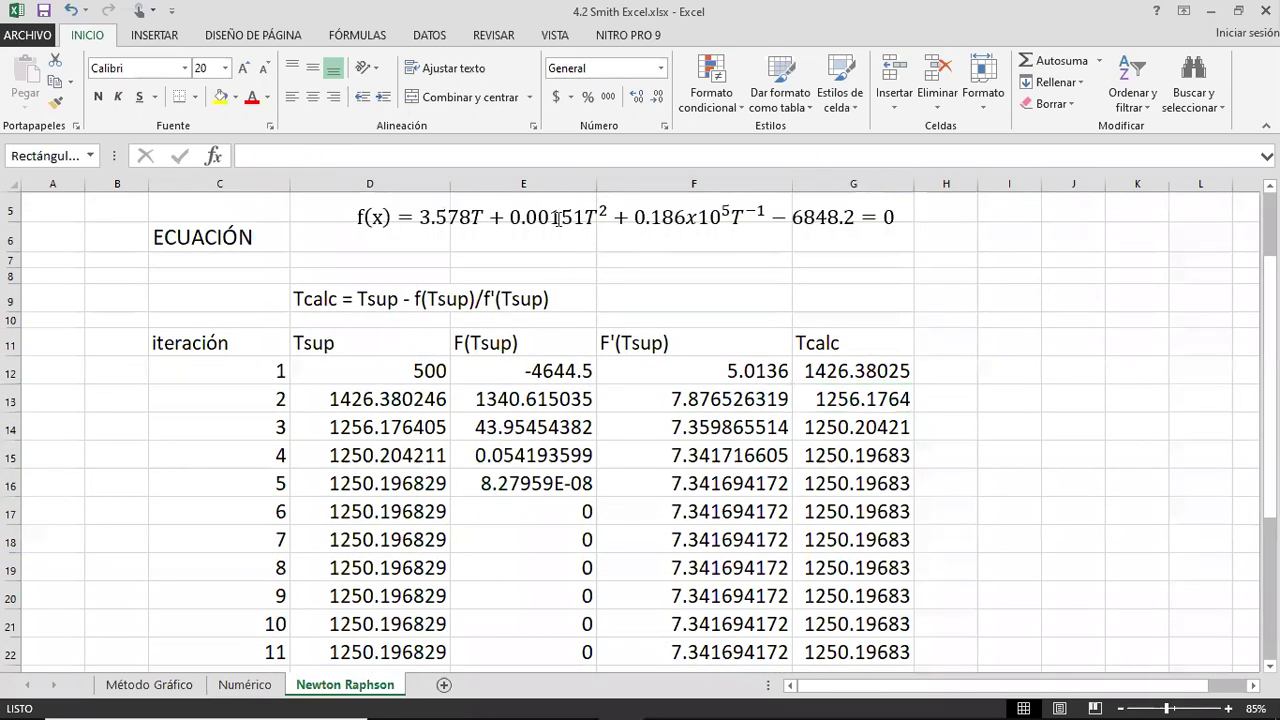
scroll(557, 218, up, 1)
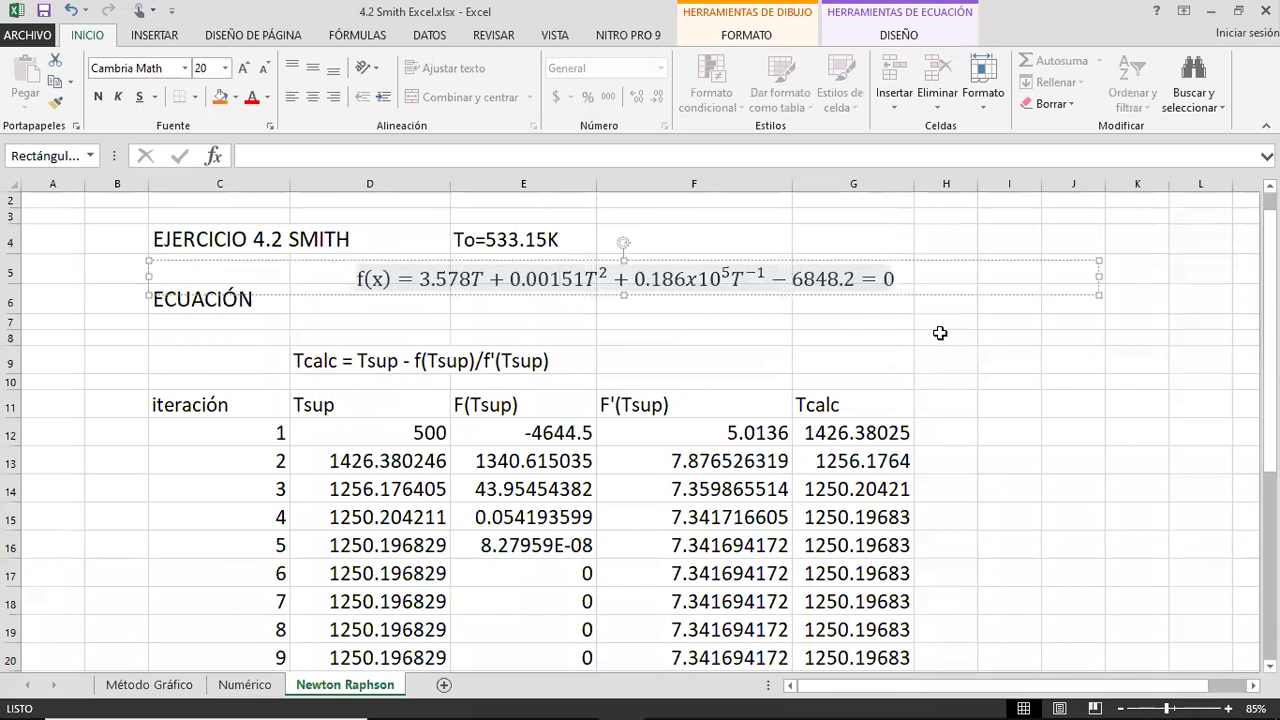
click(940, 336)
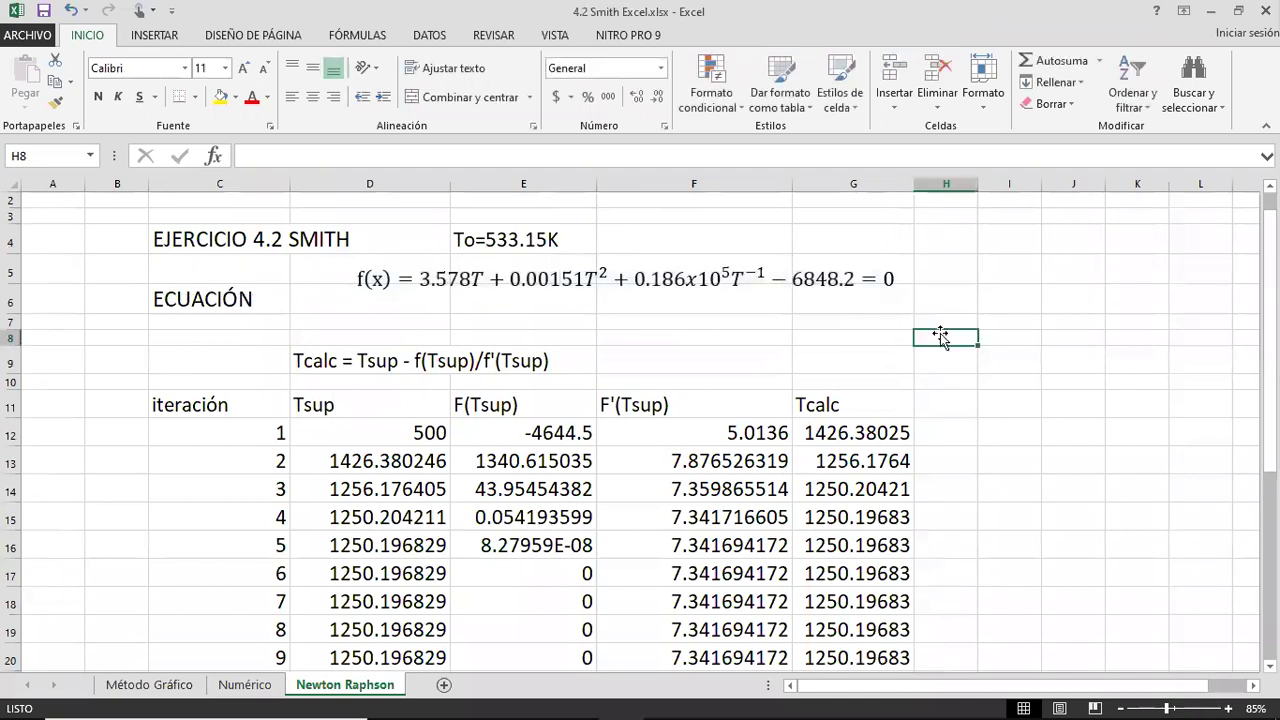
Try an initial Tsup of 600 in D12 and check the Tsup of iteration 5 in D16
click(421, 434)
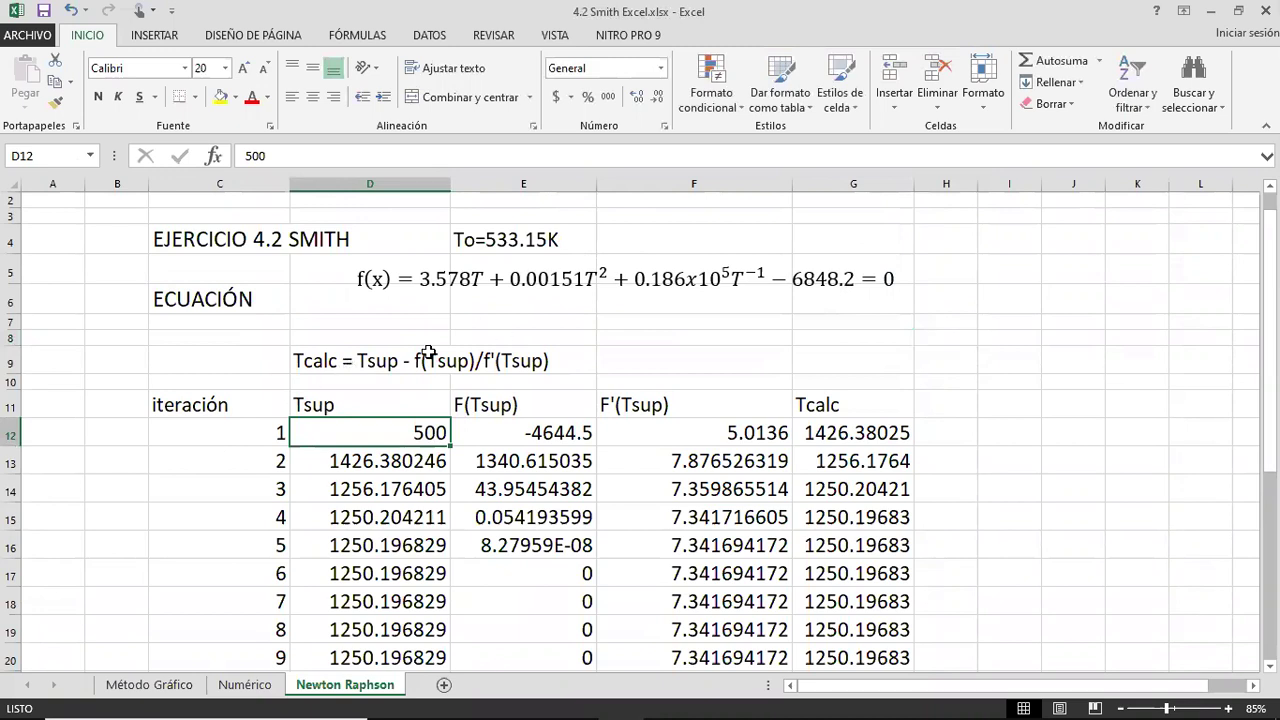
scroll(428, 352, down, 1)
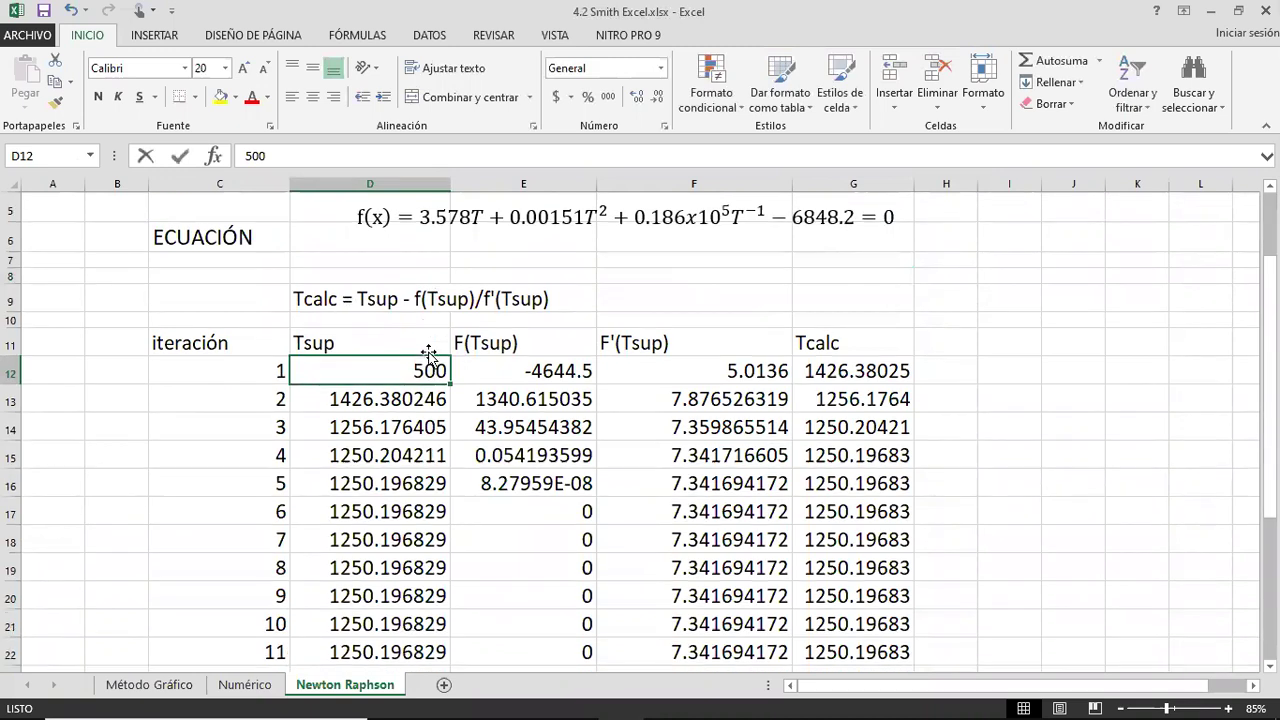
text(600)
key(Return)
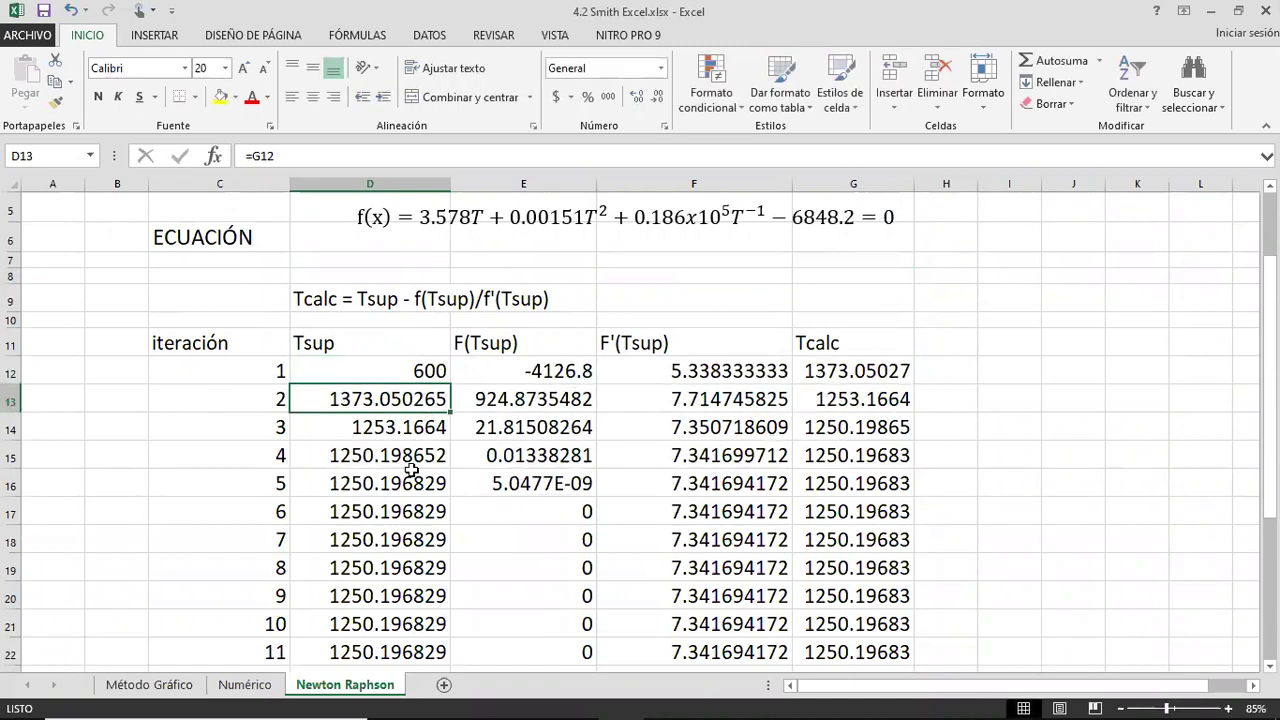
click(383, 492)
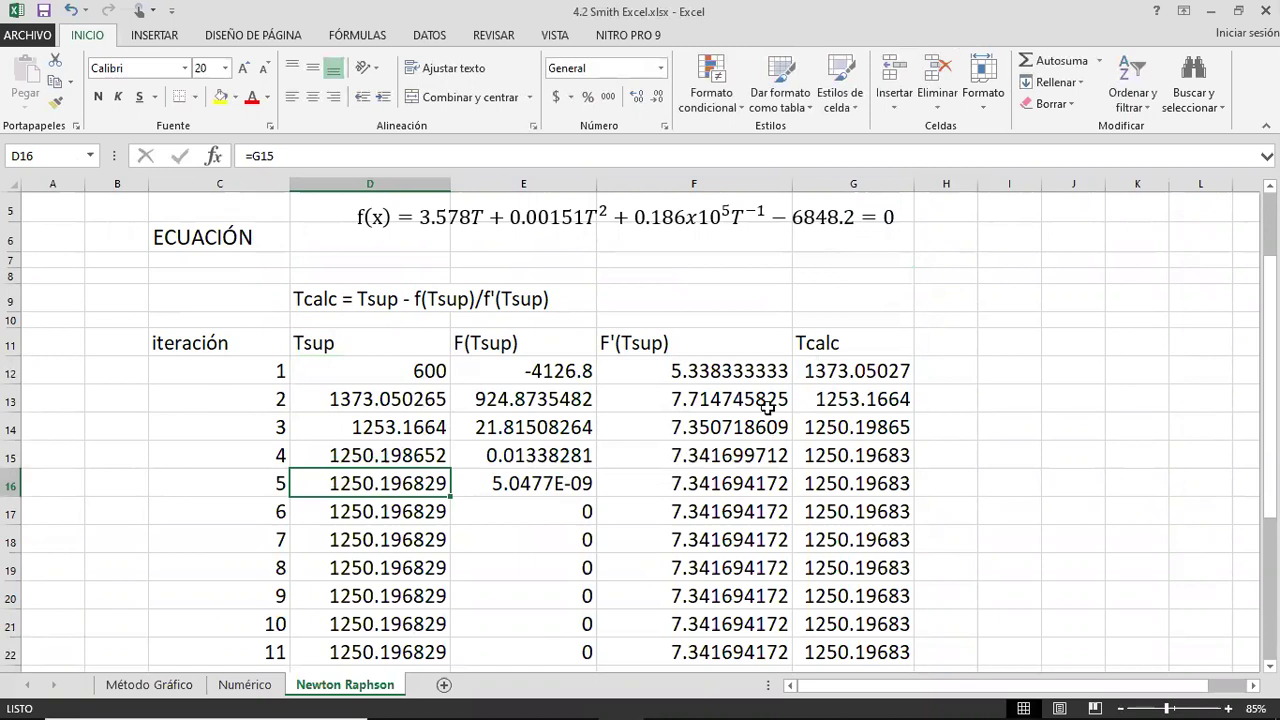
Try an initial Tsup of 300 in D12 and check the convergence at iteration 5
click(431, 371)
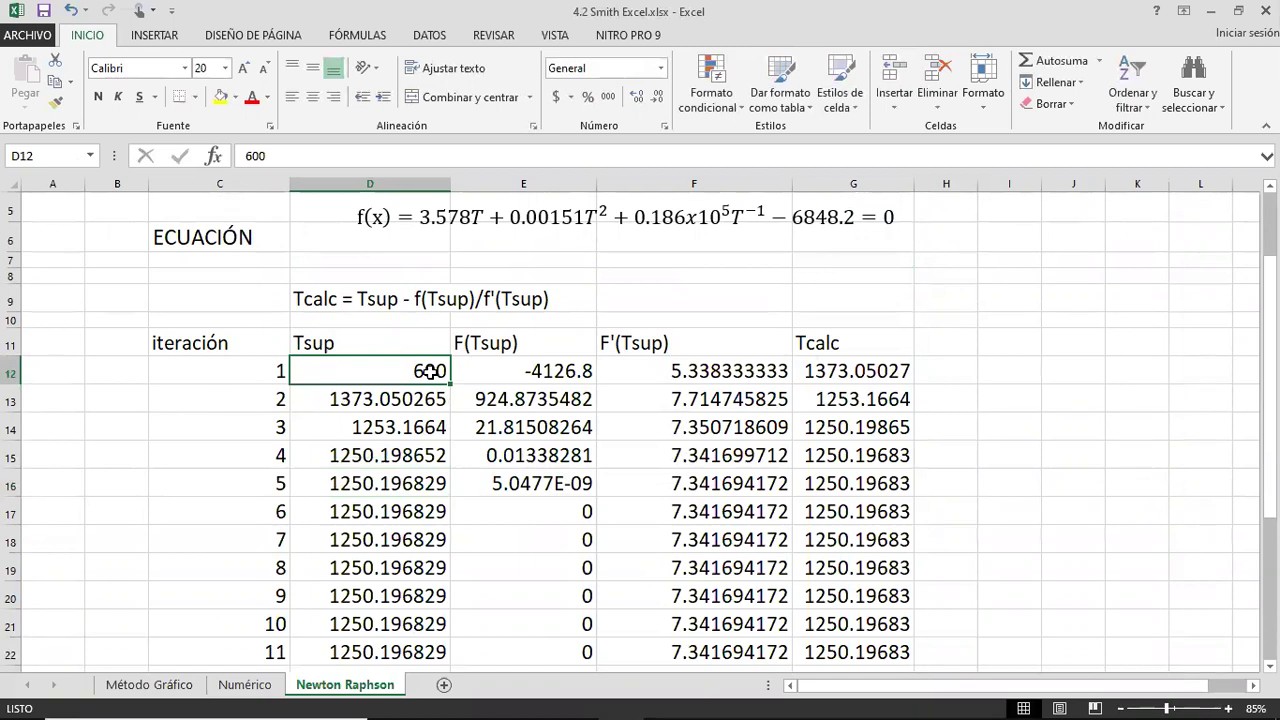
text(300)
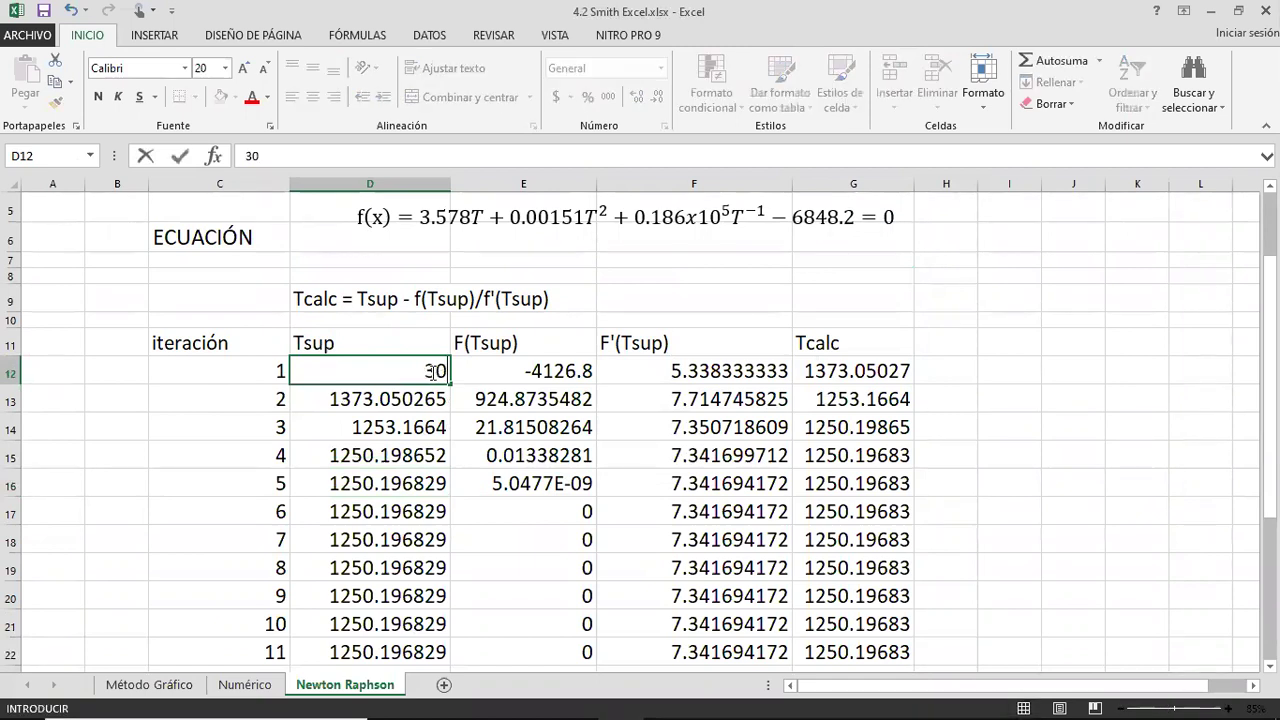
key(Return)
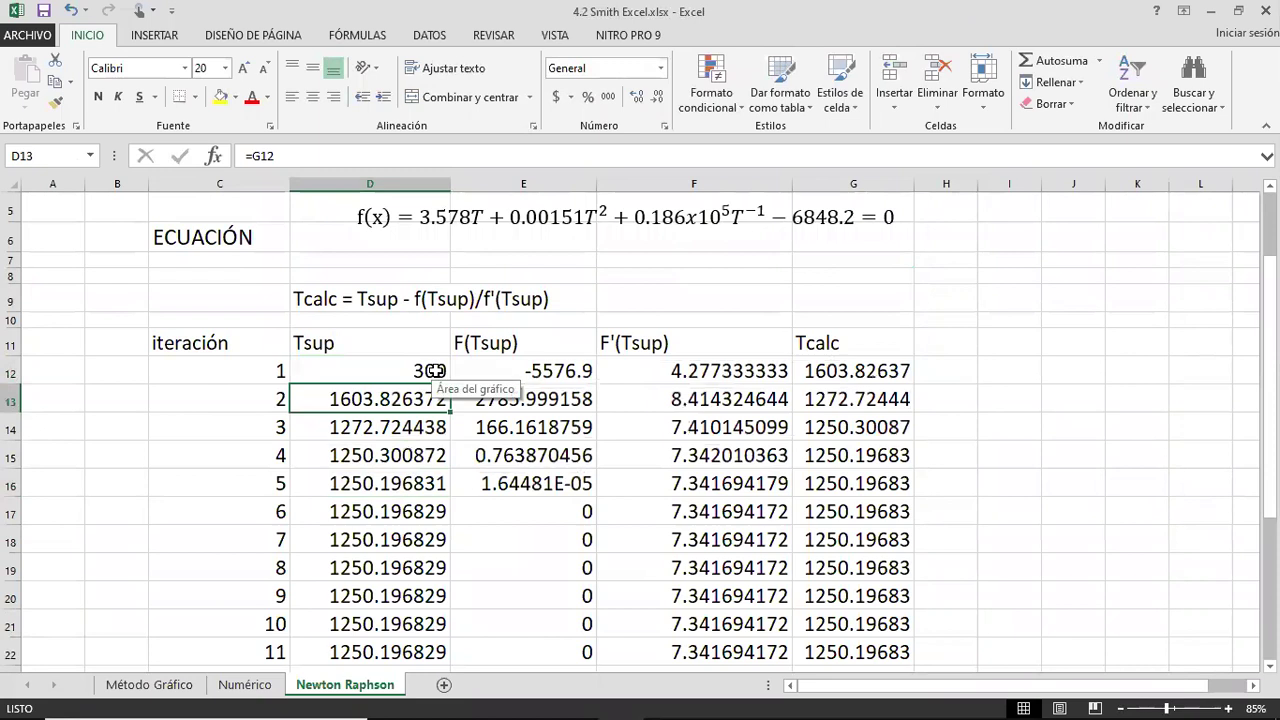
click(407, 484)
Try an initial Tsup of 1000 in D12 and check the Tsup values down to iteration 4
click(428, 364)
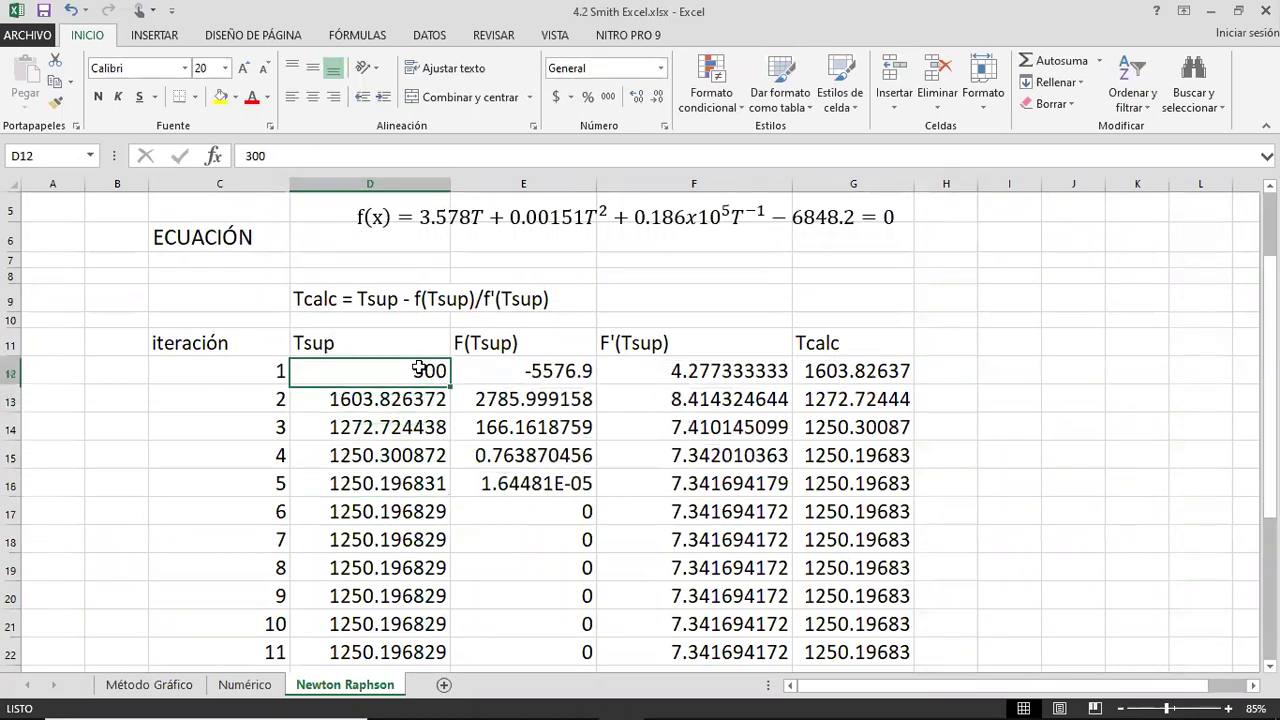
text(1000)
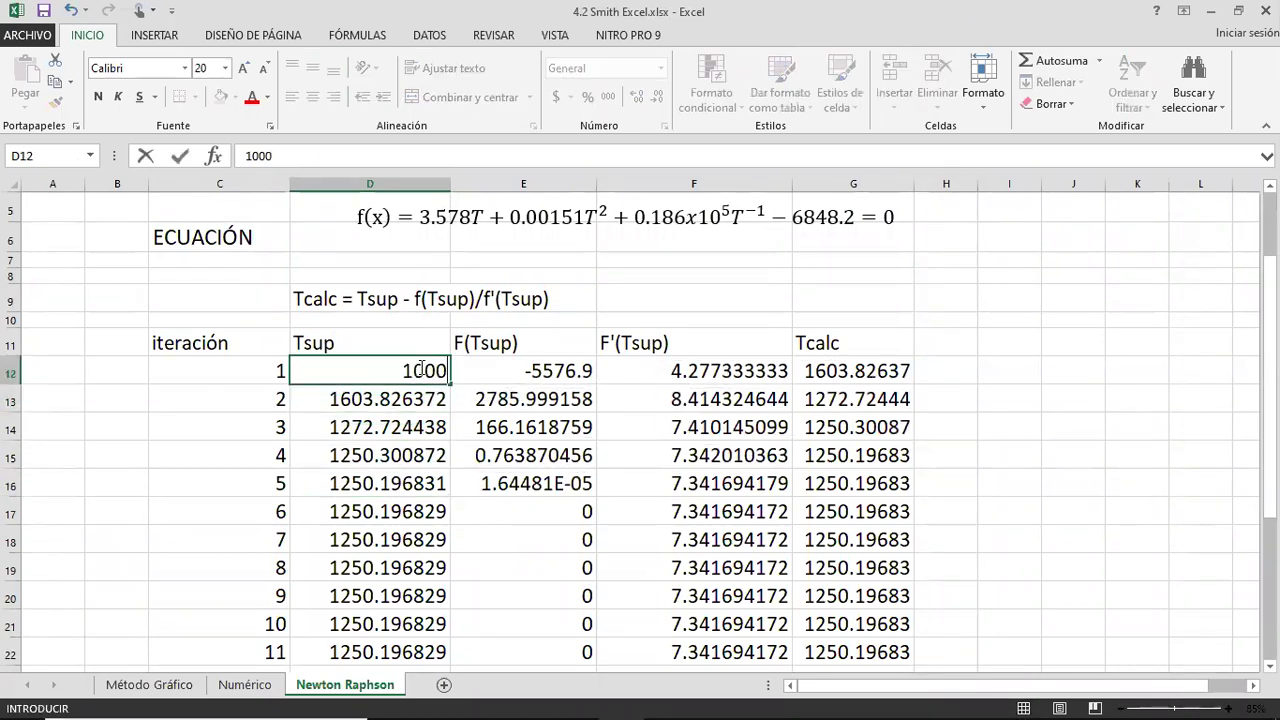
key(Return)
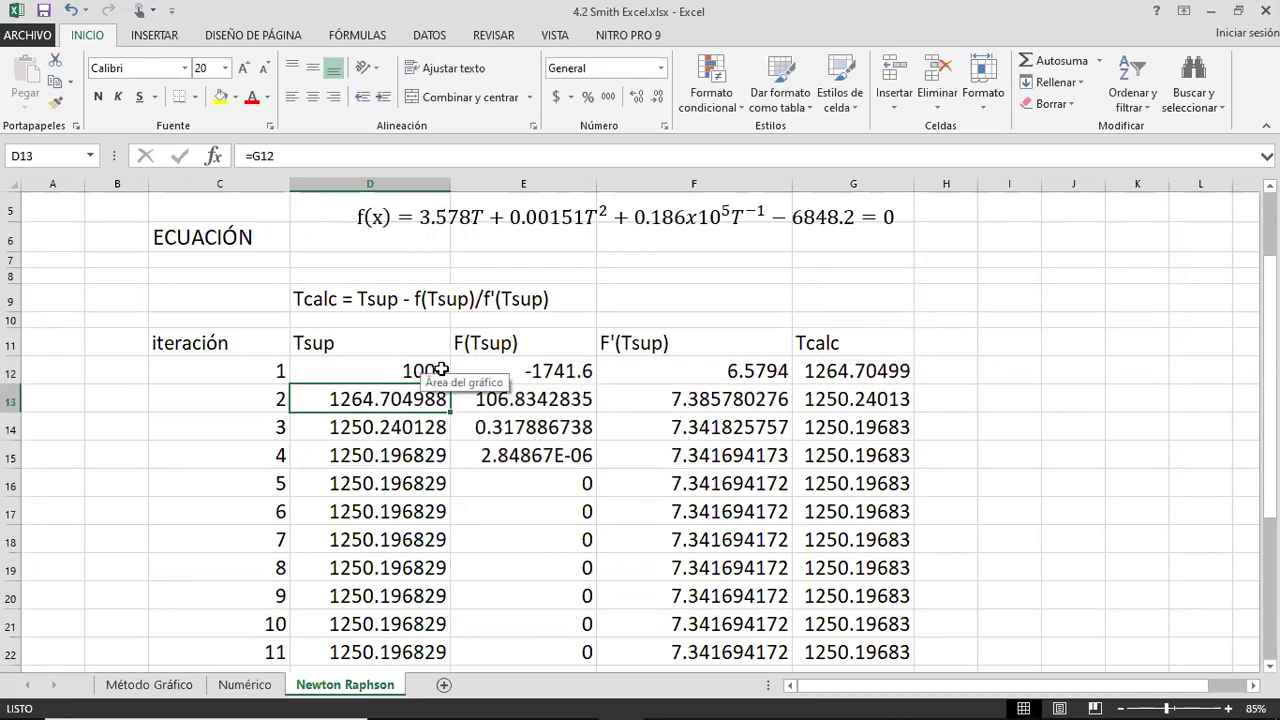
click(441, 370)
key(Down)
key(Down)
key(Down)
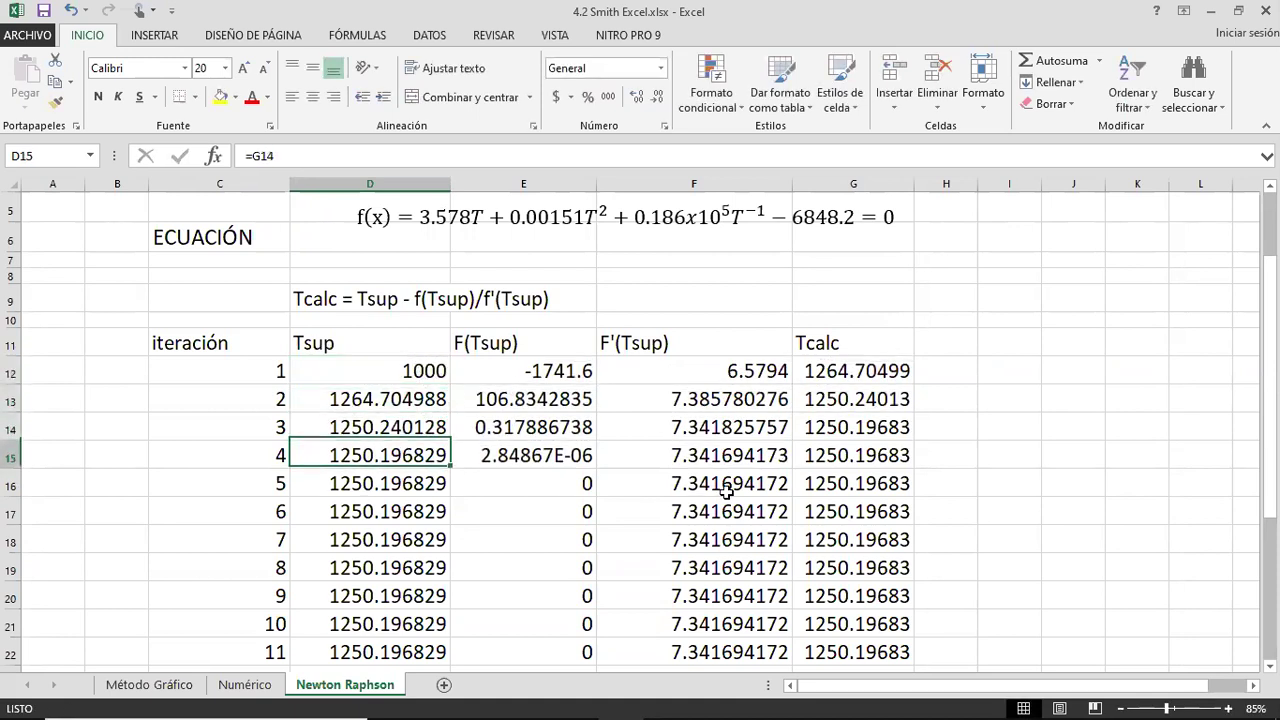
Set the initial Tsup in D12 to 533.15, the To value, and check the Tsup of iteration 5
click(402, 374)
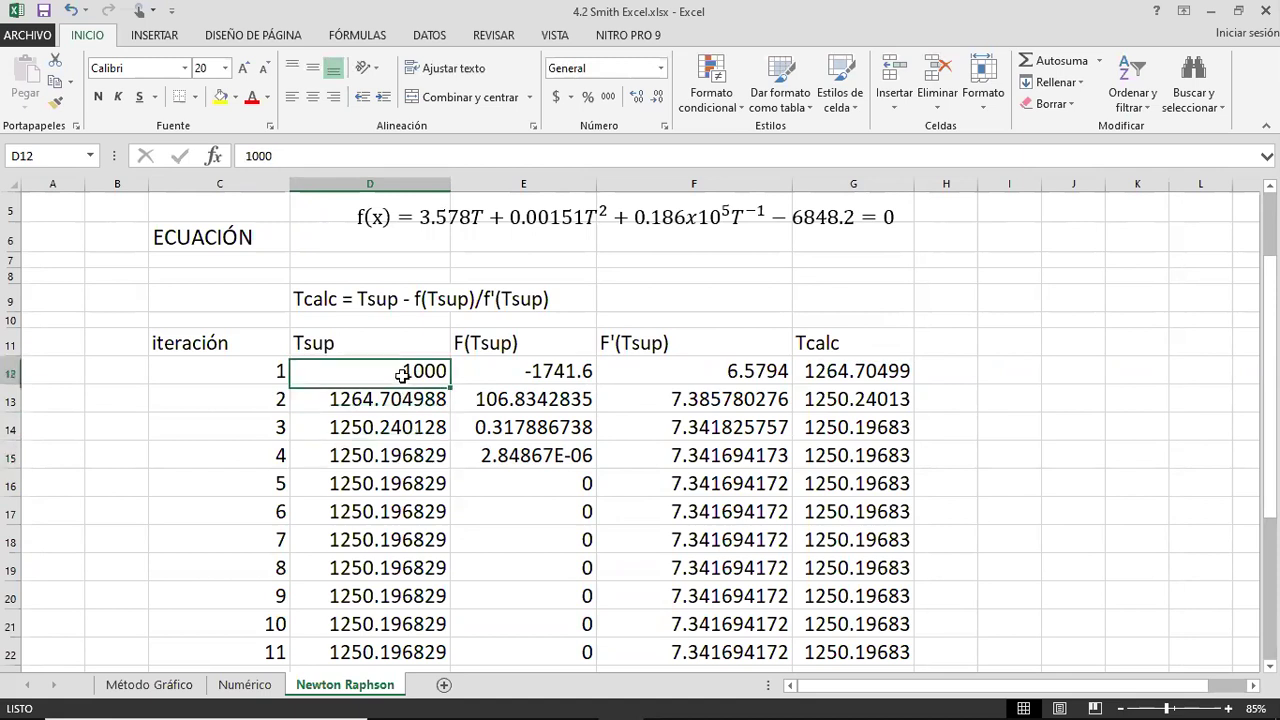
text(5)
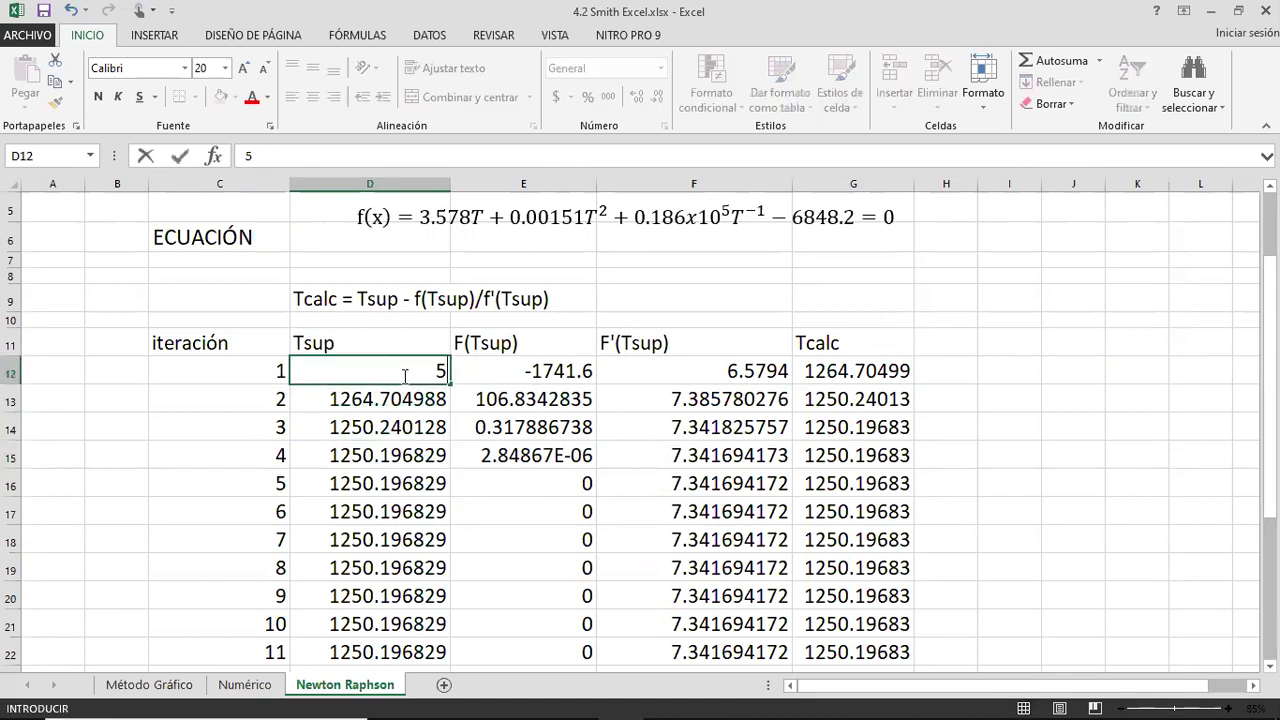
scroll(404, 374, up, 2)
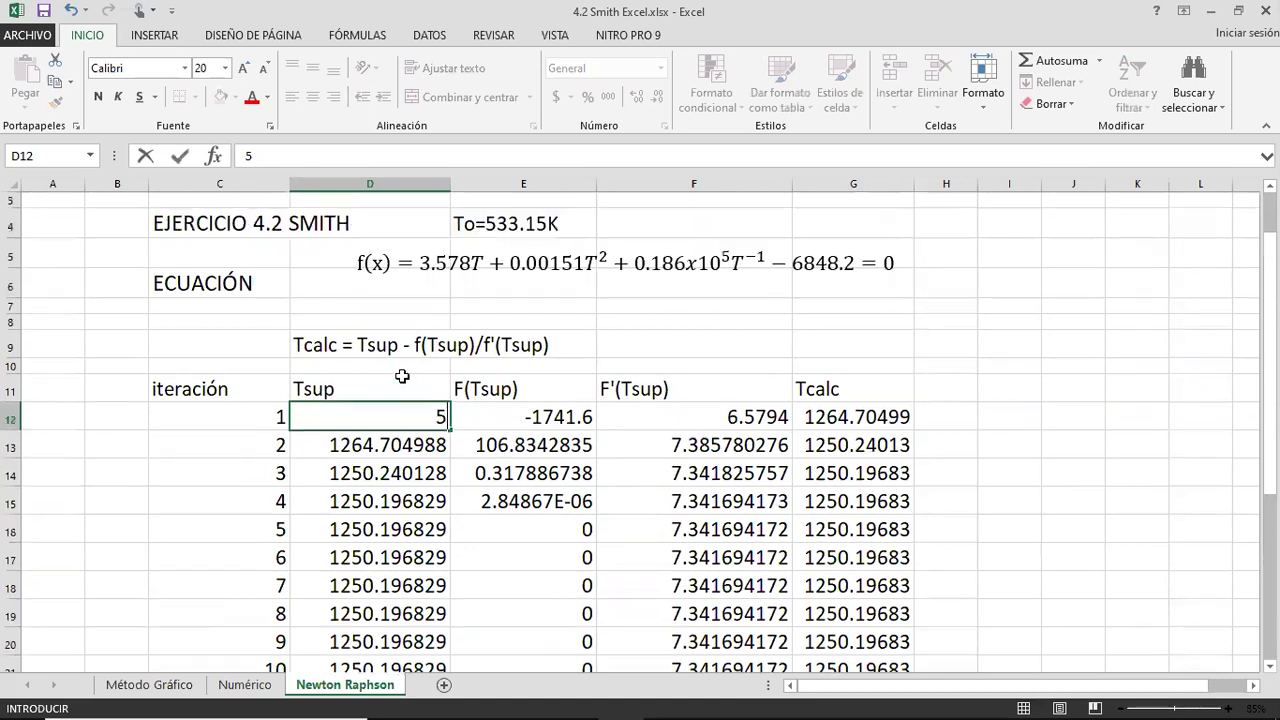
text(33.15)
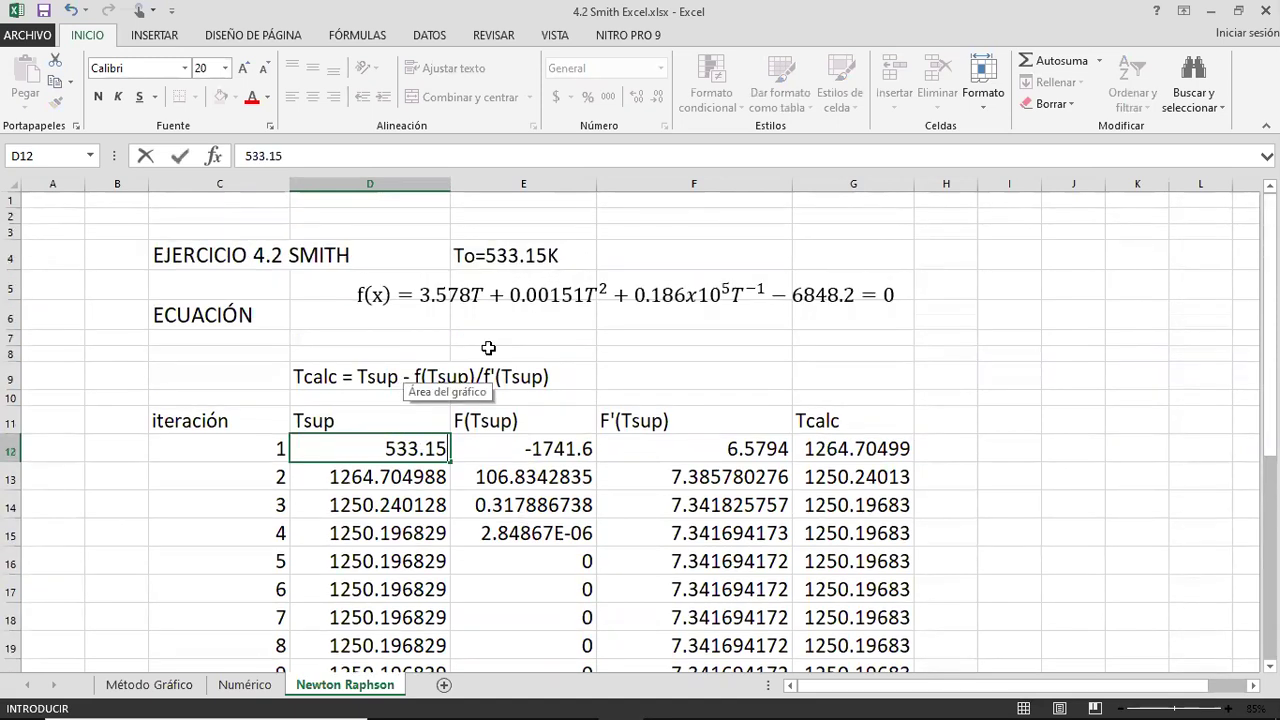
key(ctrl+Return)
key(Down)
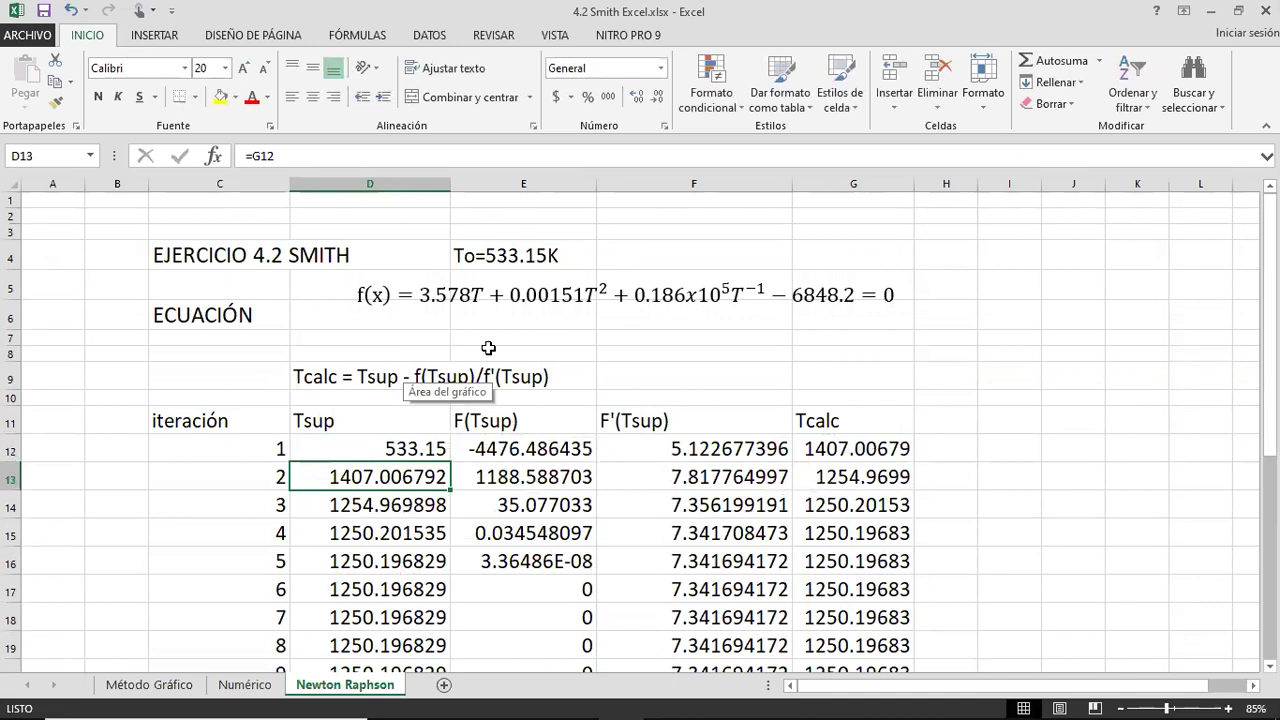
click(435, 553)
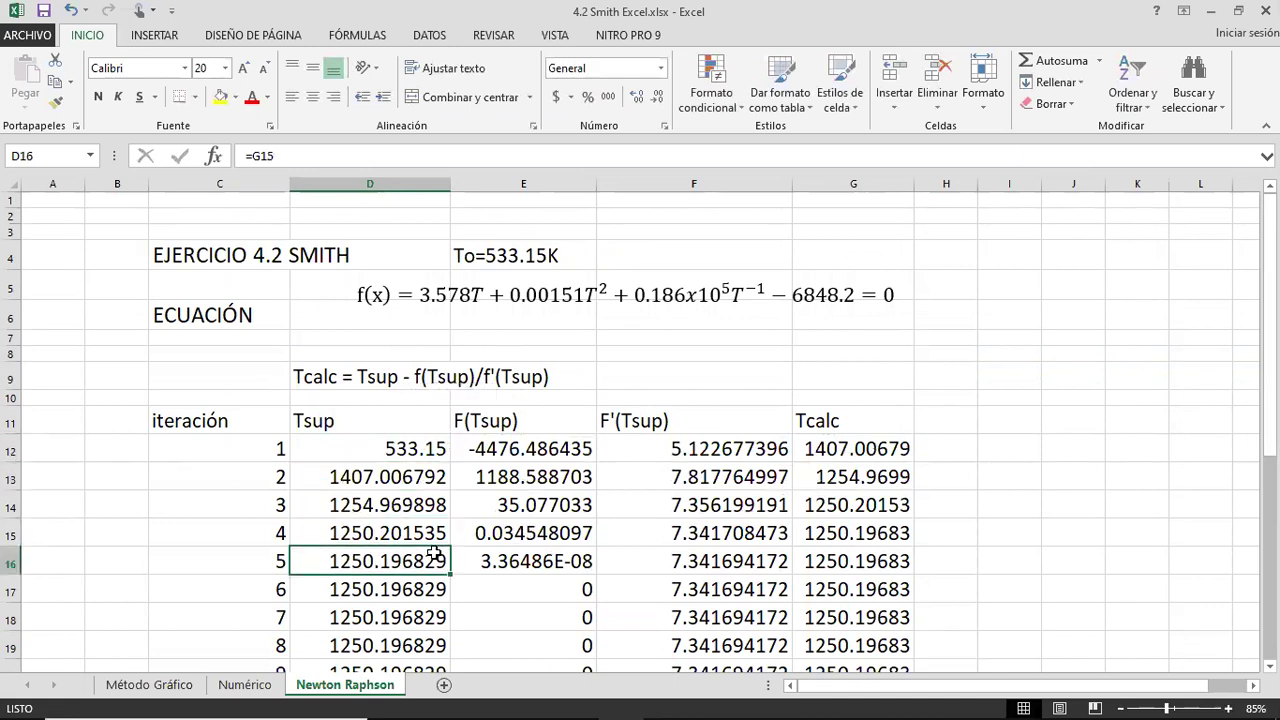
scroll(659, 511, down, 1)
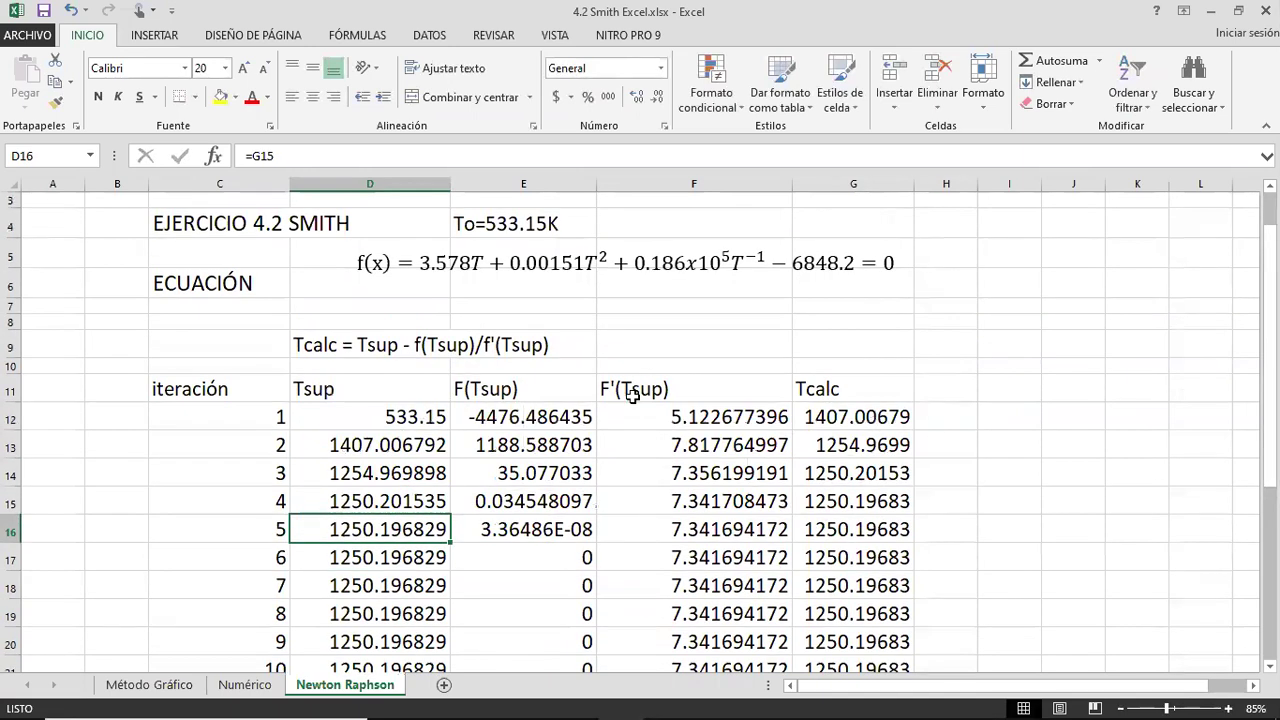
Collapse the ribbon and move the f(x) equation box down to row 6, level with the ECUACIÓN label
double_click(87, 40)
click(410, 338)
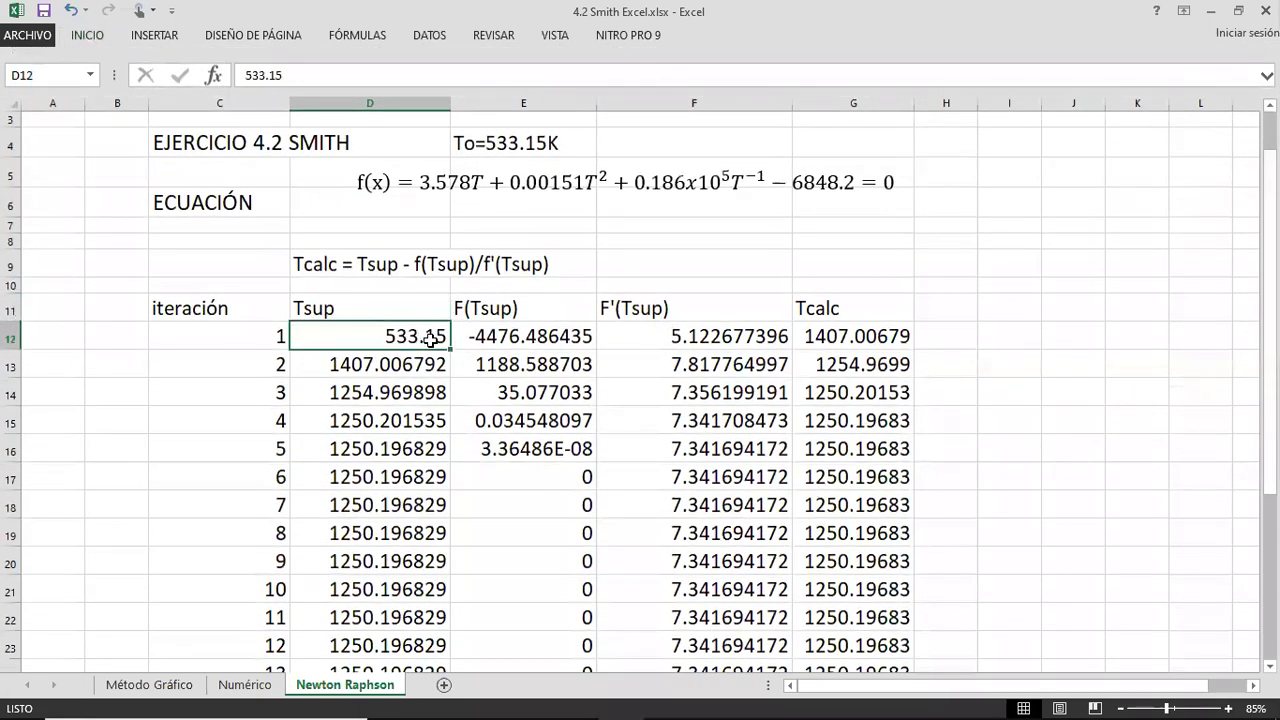
click(486, 345)
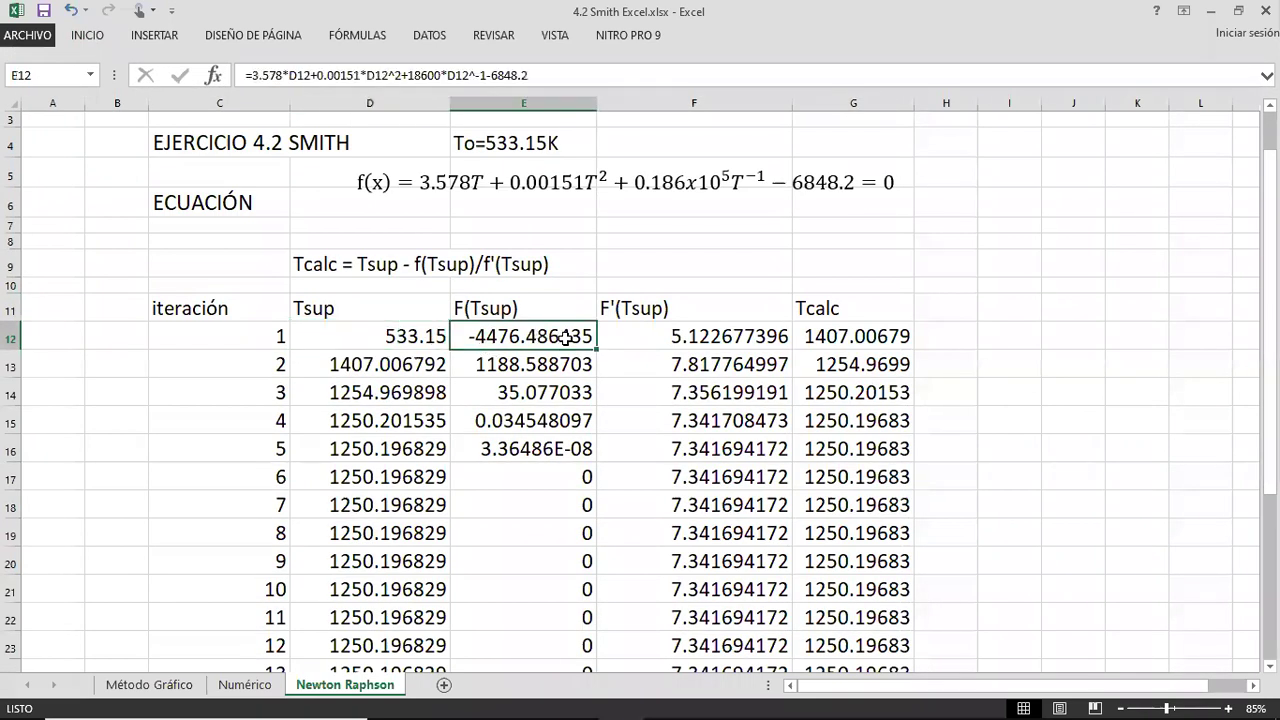
click(447, 167)
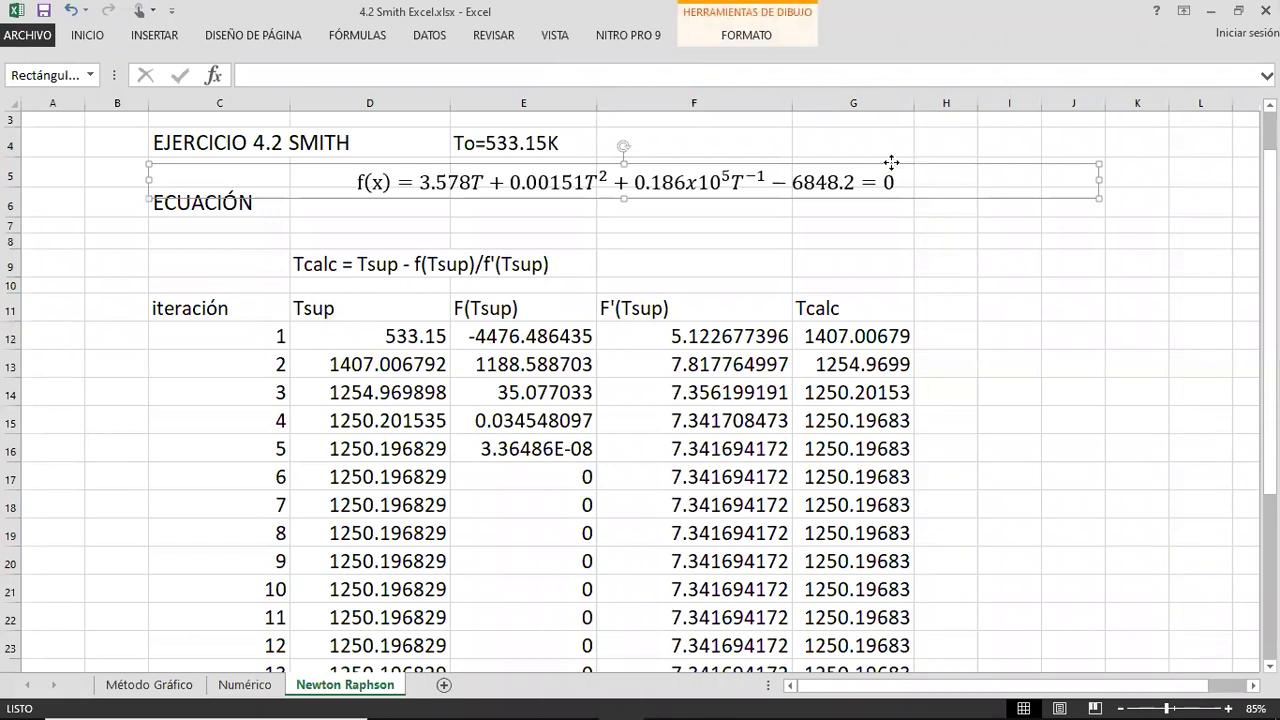
drag(893, 165, 888, 181)
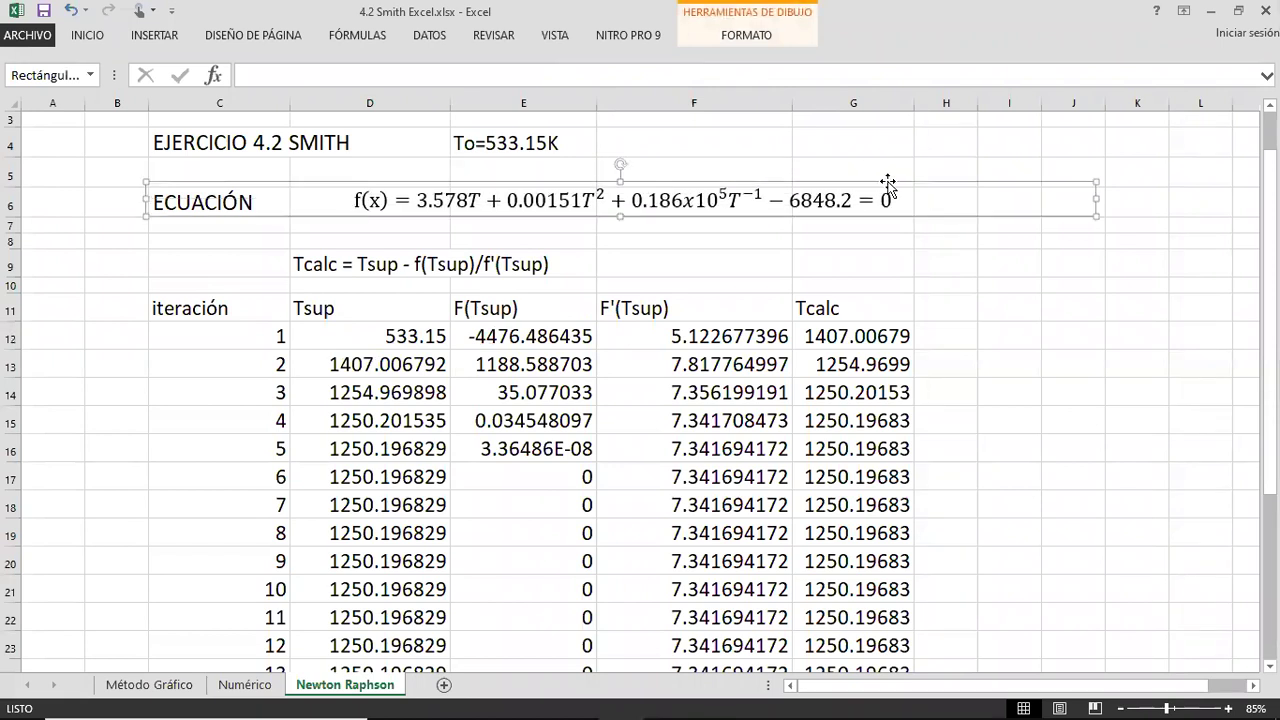
Examine the first-iteration formulas for F(Tsup) in E12, F'(Tsup) in F12 and Tcalc in G12
click(510, 338)
click(657, 332)
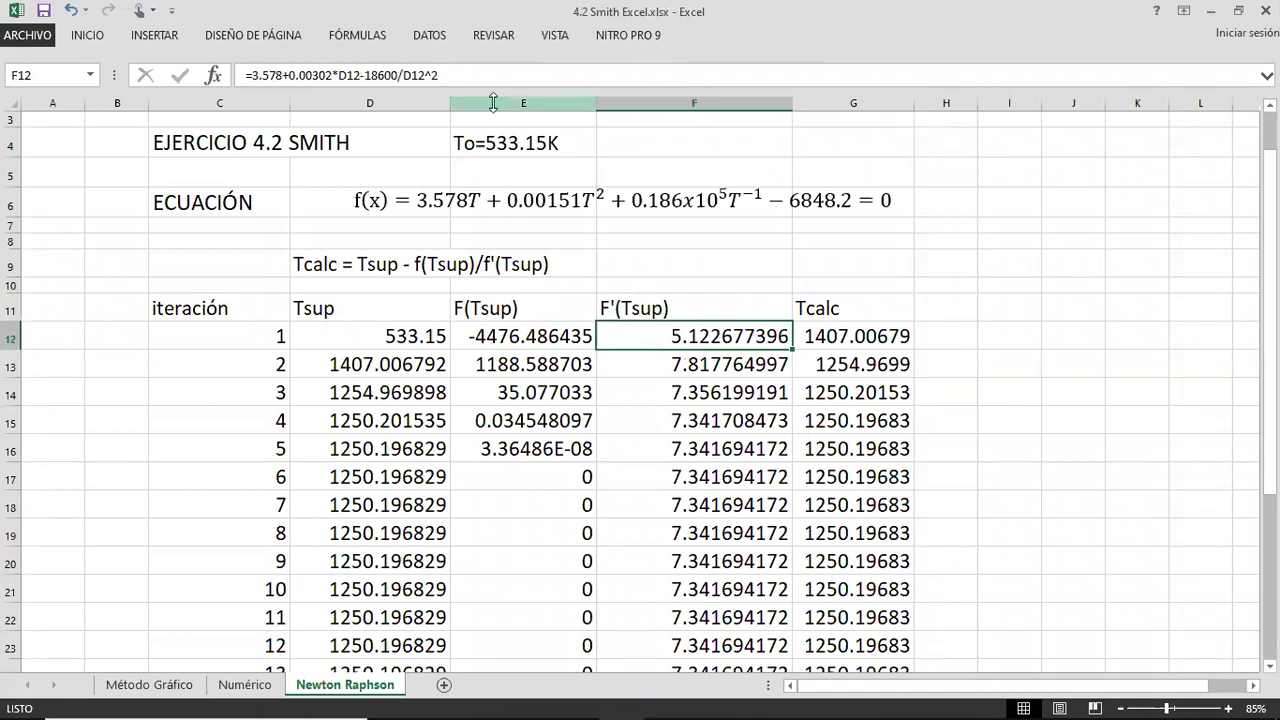
click(470, 67)
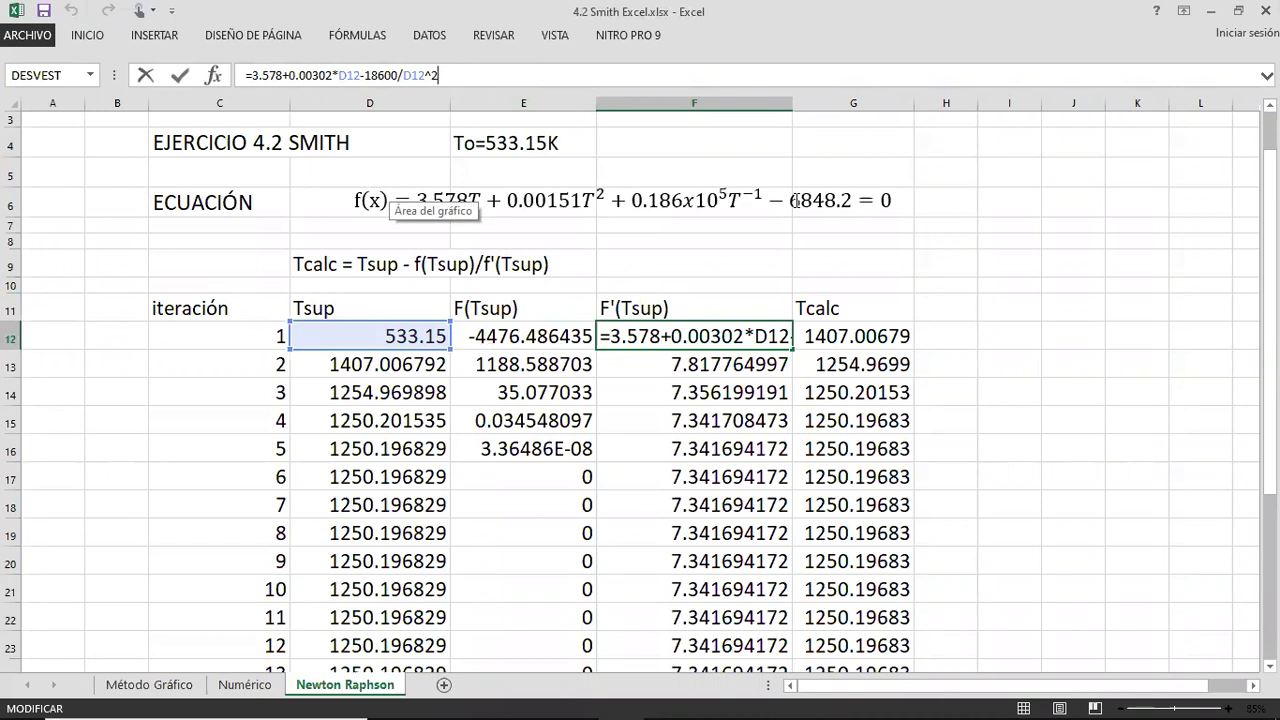
key(ctrl+Return)
click(848, 337)
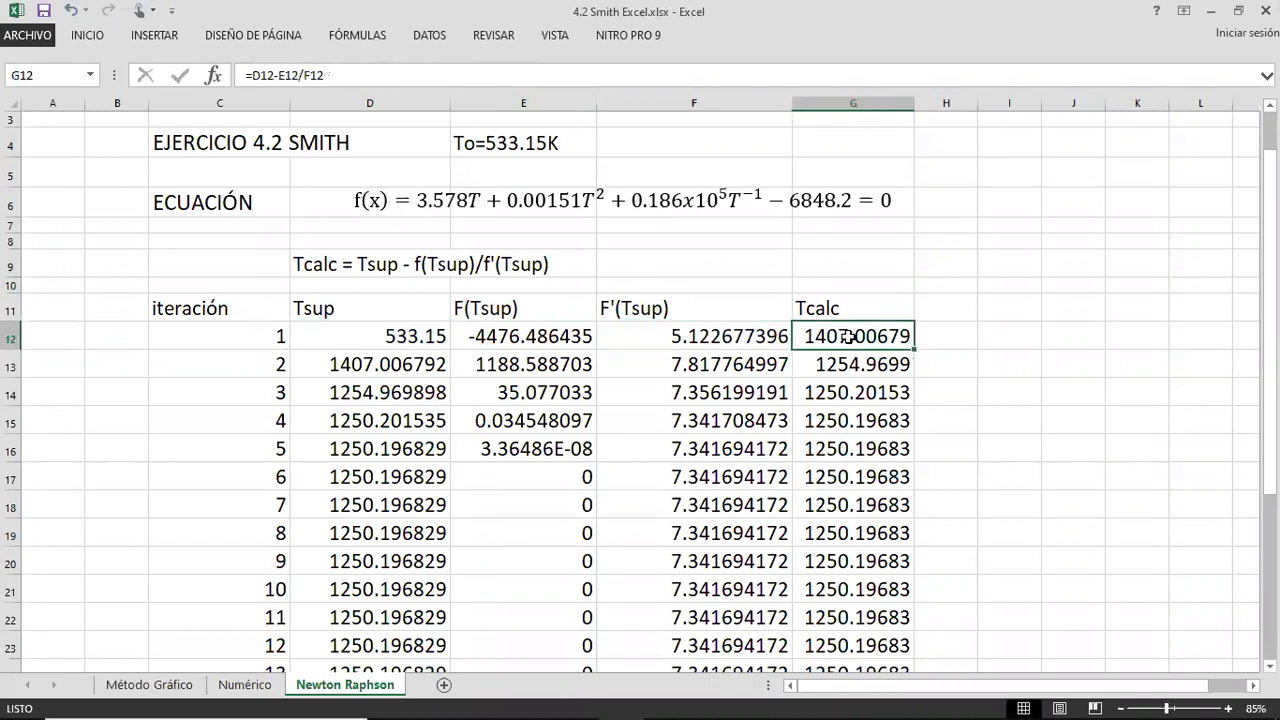
Examine the Tcalc relation in D9, the second-iteration formulas in E13 to G13, and the Tcalc formulas down to iteration 6
click(332, 256)
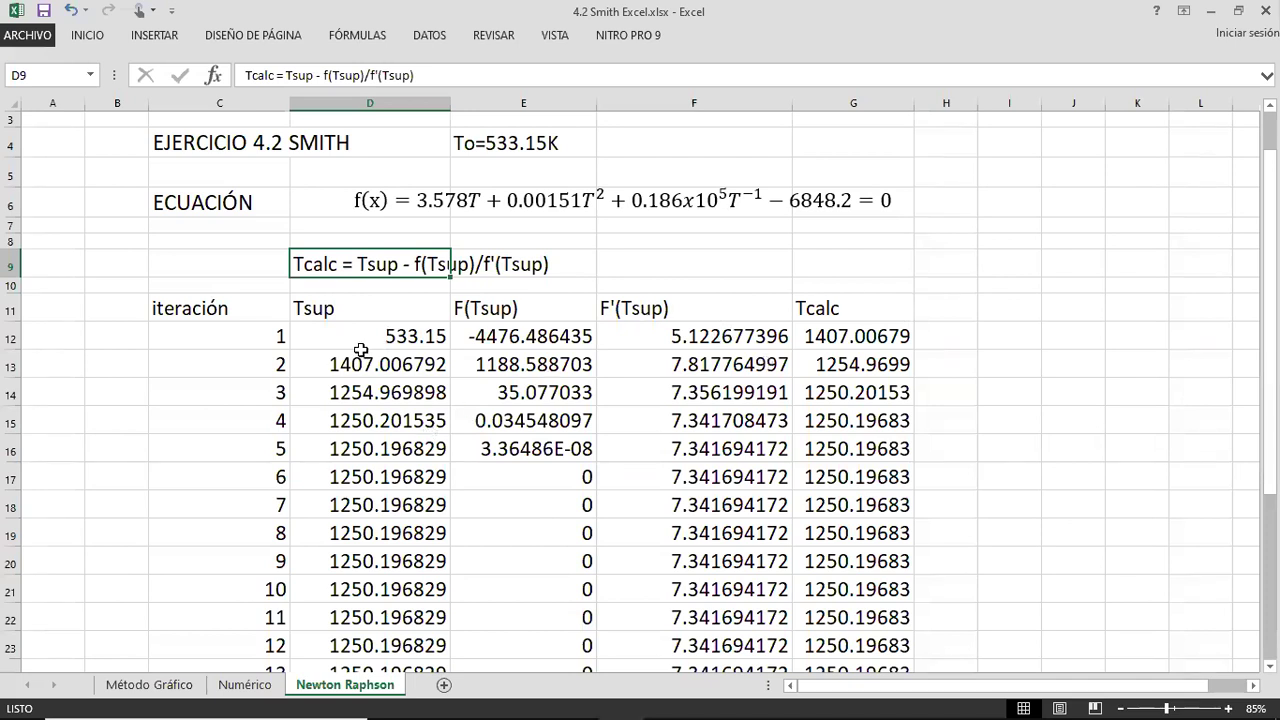
click(510, 362)
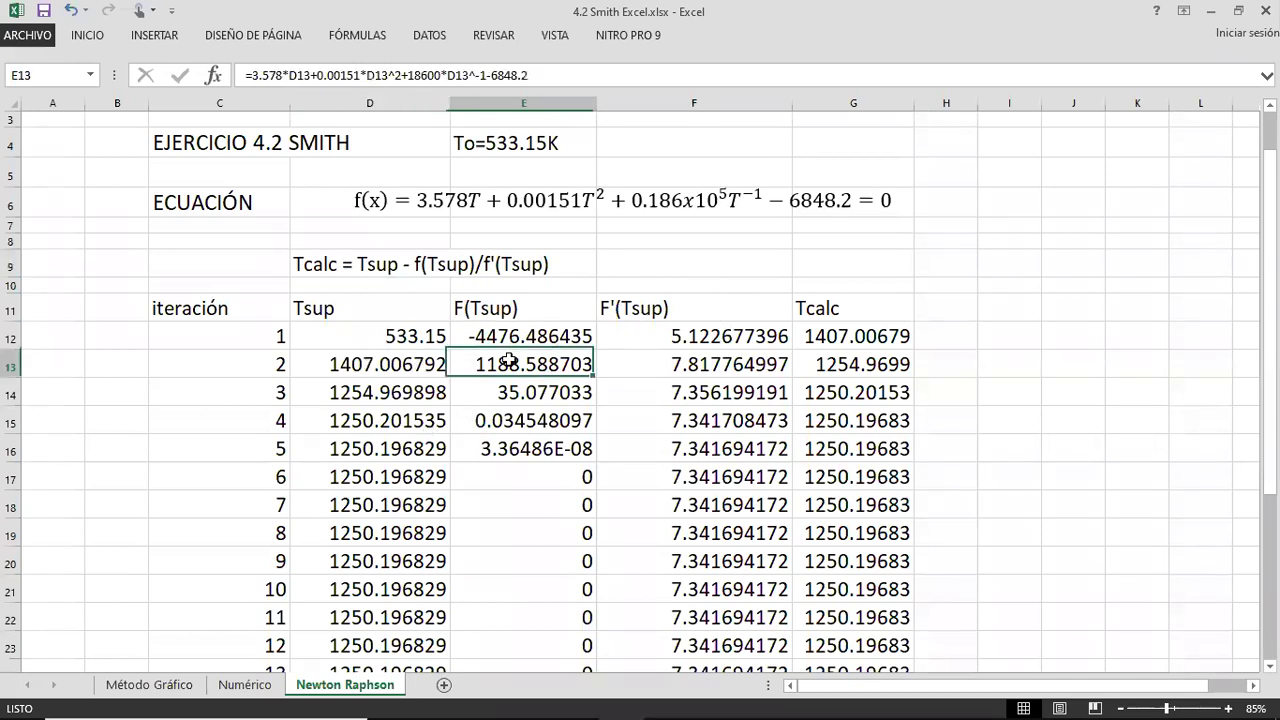
key(Right)
key(Right)
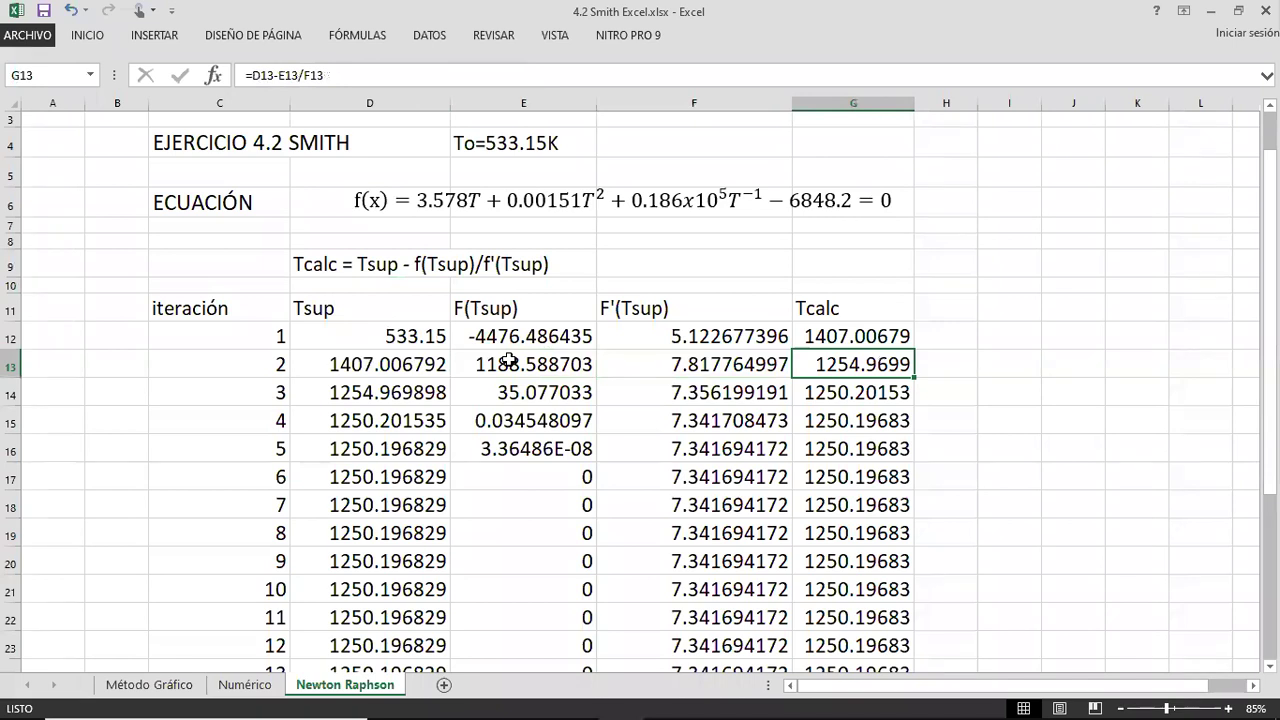
double_click(87, 35)
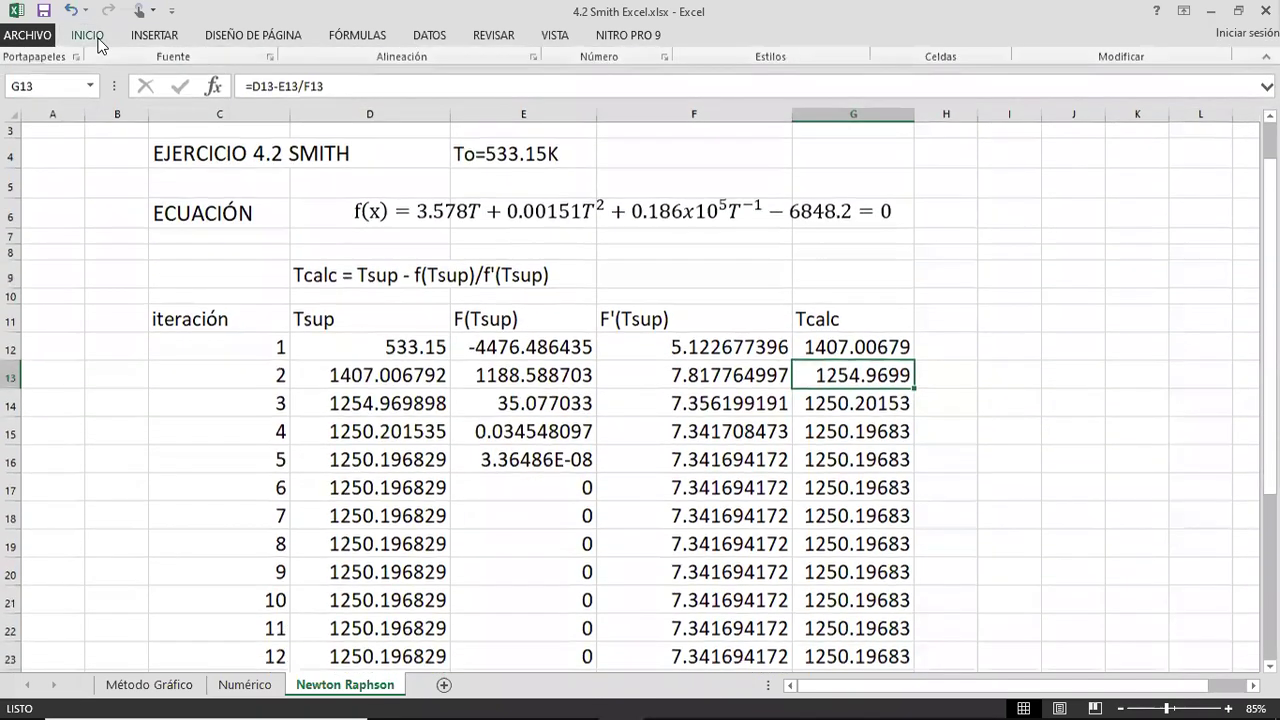
key(Down)
key(Down)
key(Down)
key(Down)
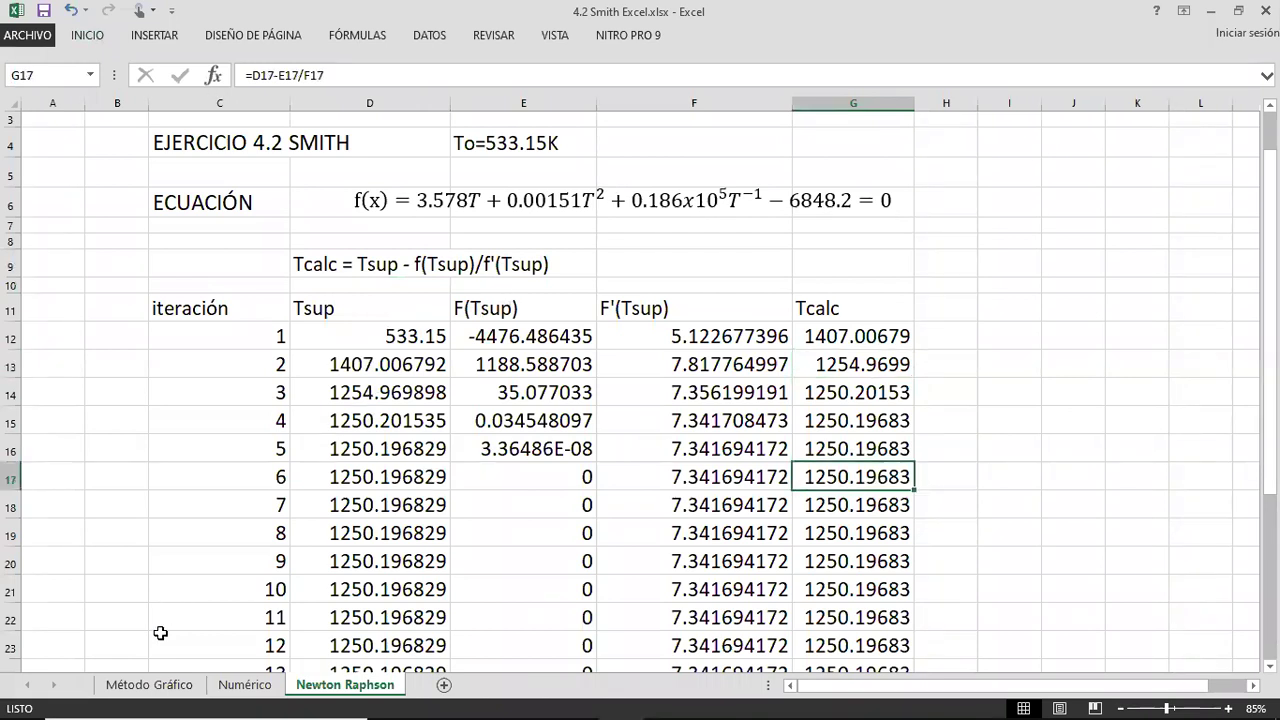
Review the solutions on the Método Gráfico and Numérico sheets and return to the Newton Raphson sheet
click(146, 684)
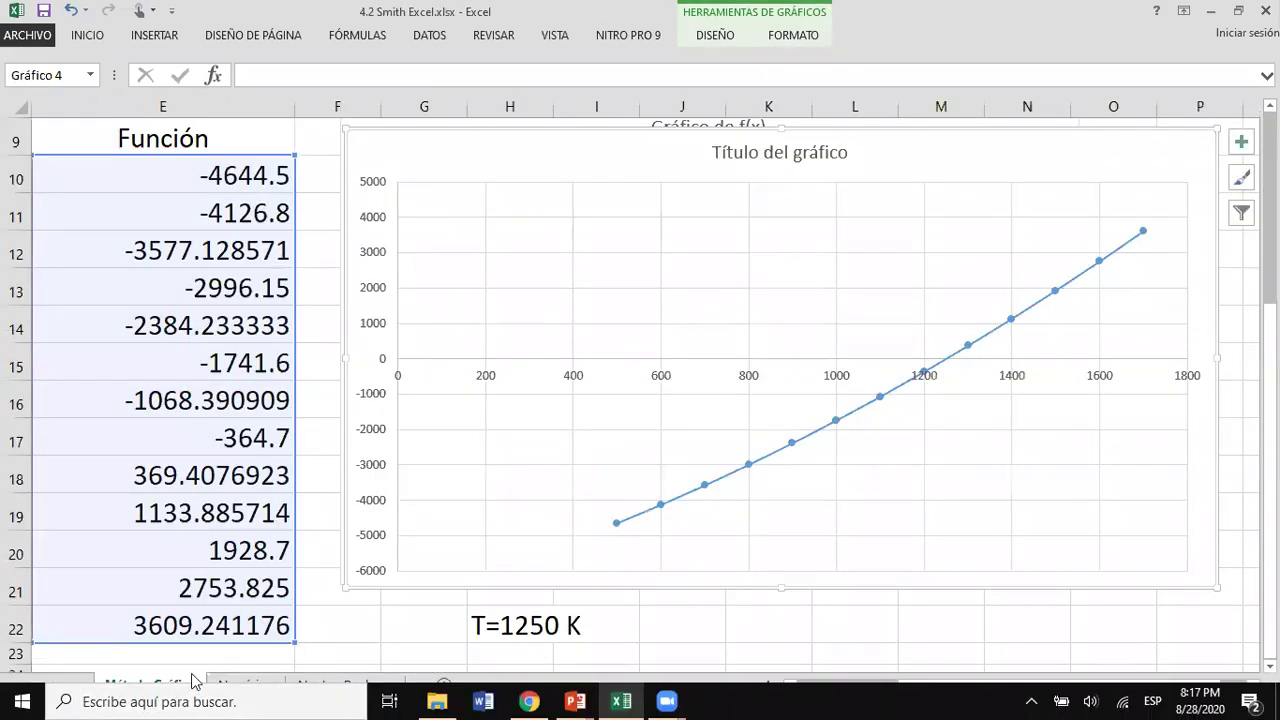
click(245, 684)
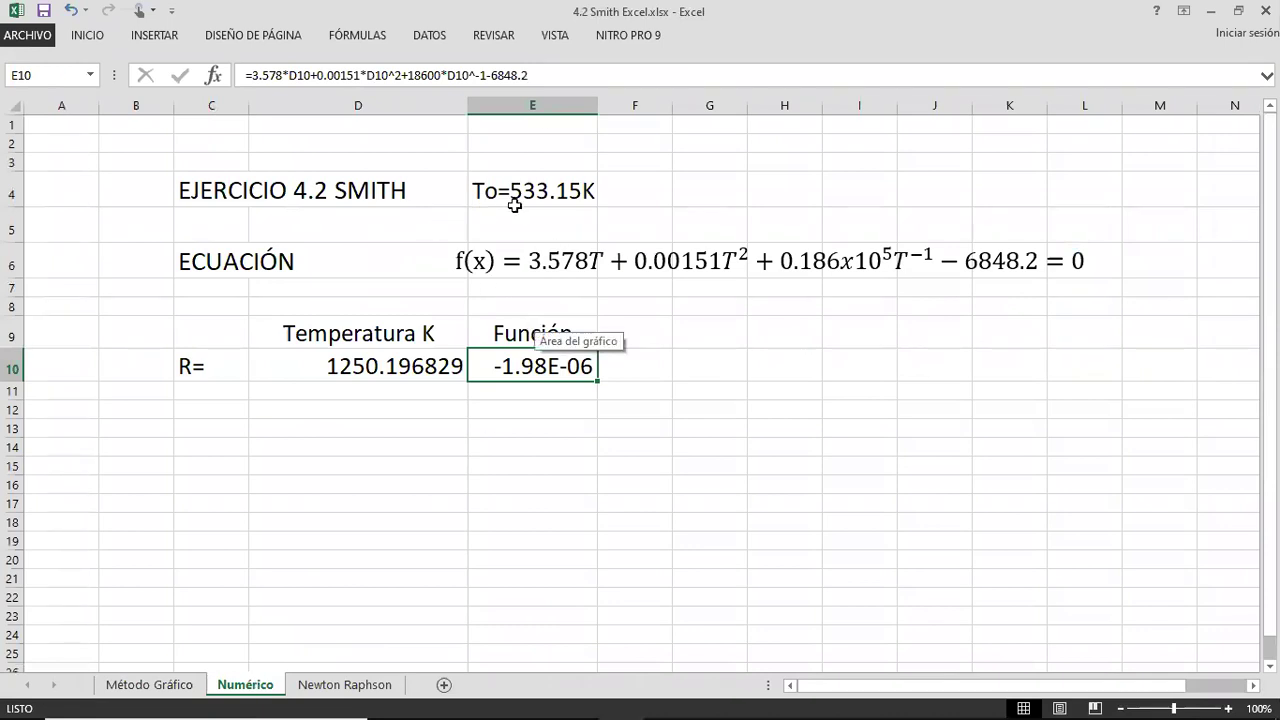
click(338, 685)
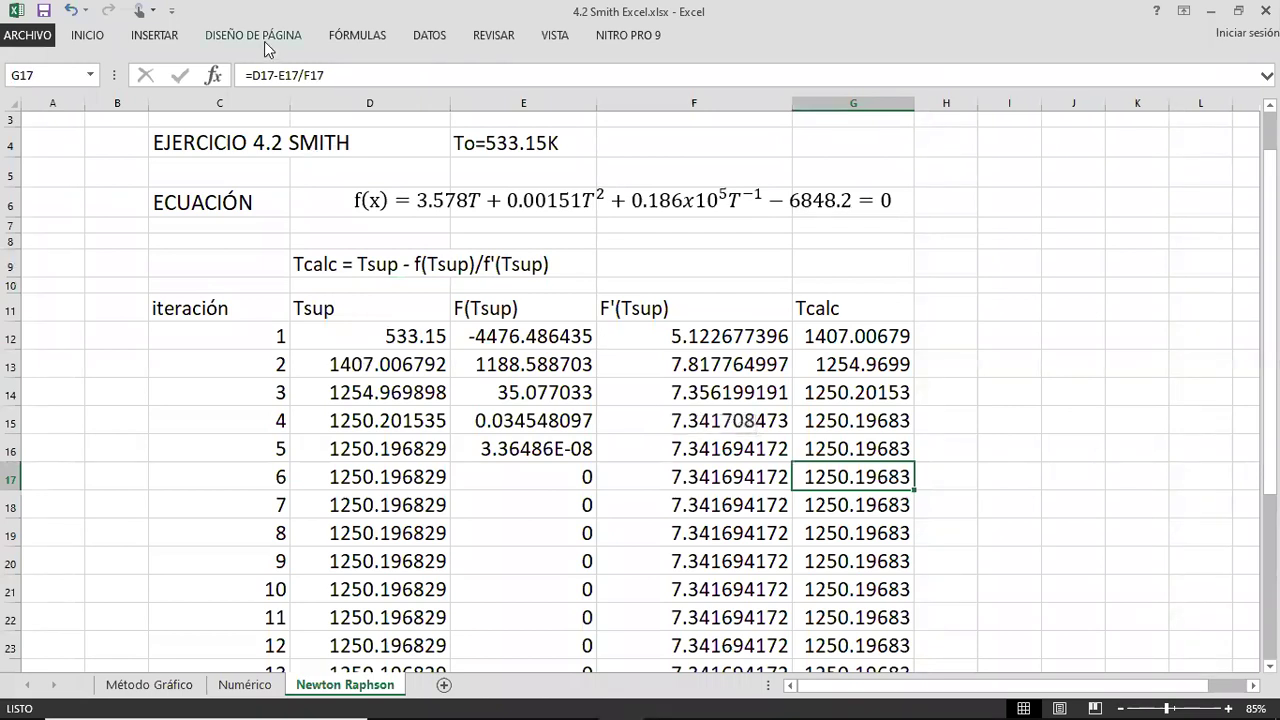
Save the workbook, leave the f(x) equation box and check the iteration 4 Tsup formula in D15
click(521, 205)
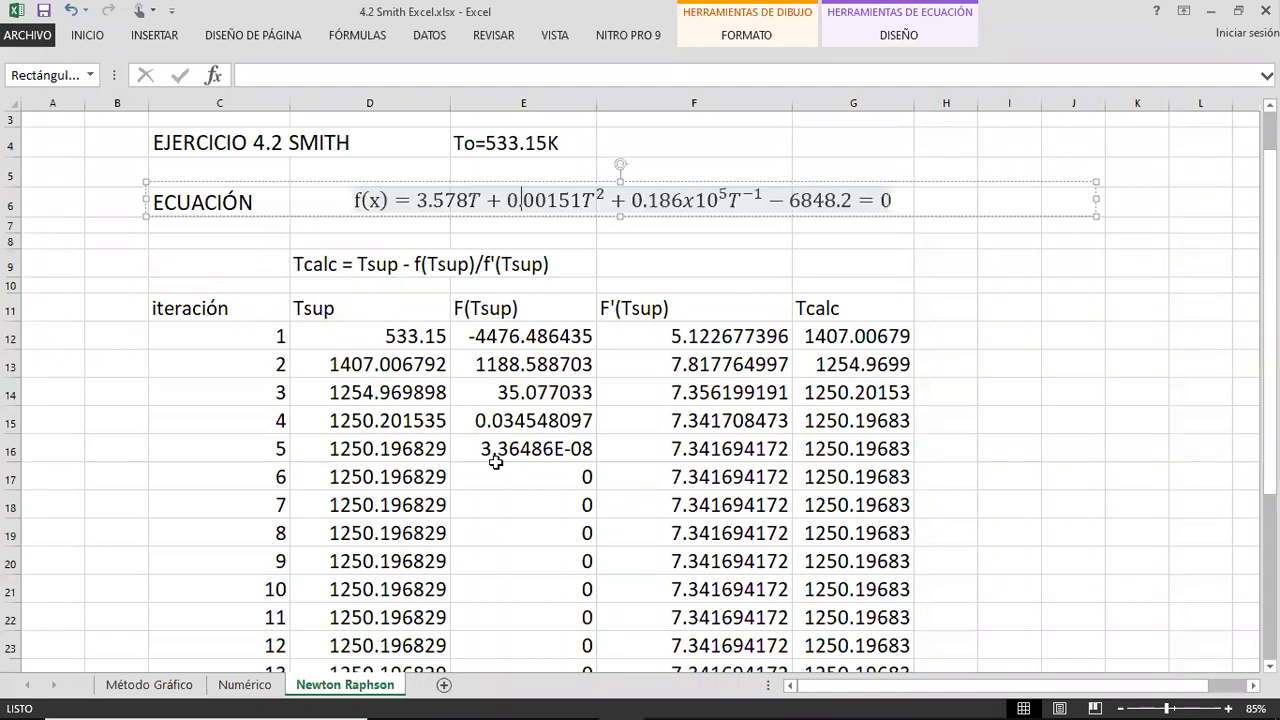
click(43, 12)
click(614, 241)
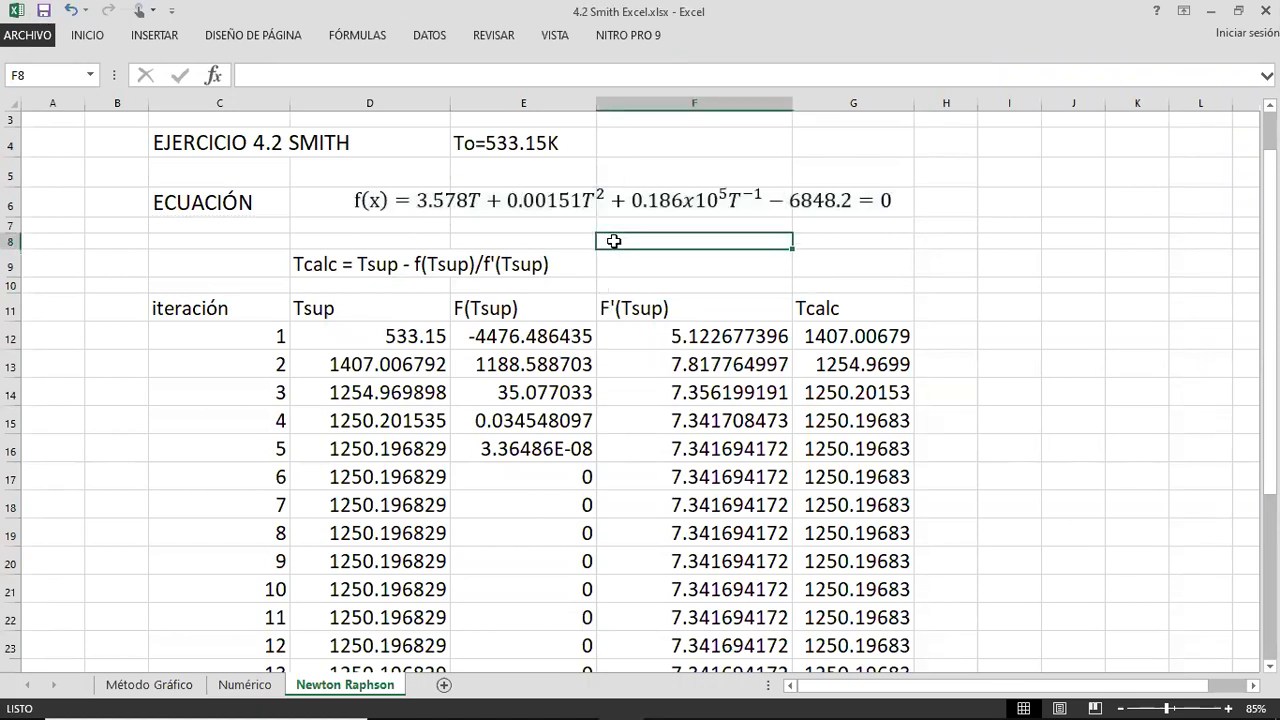
click(392, 413)
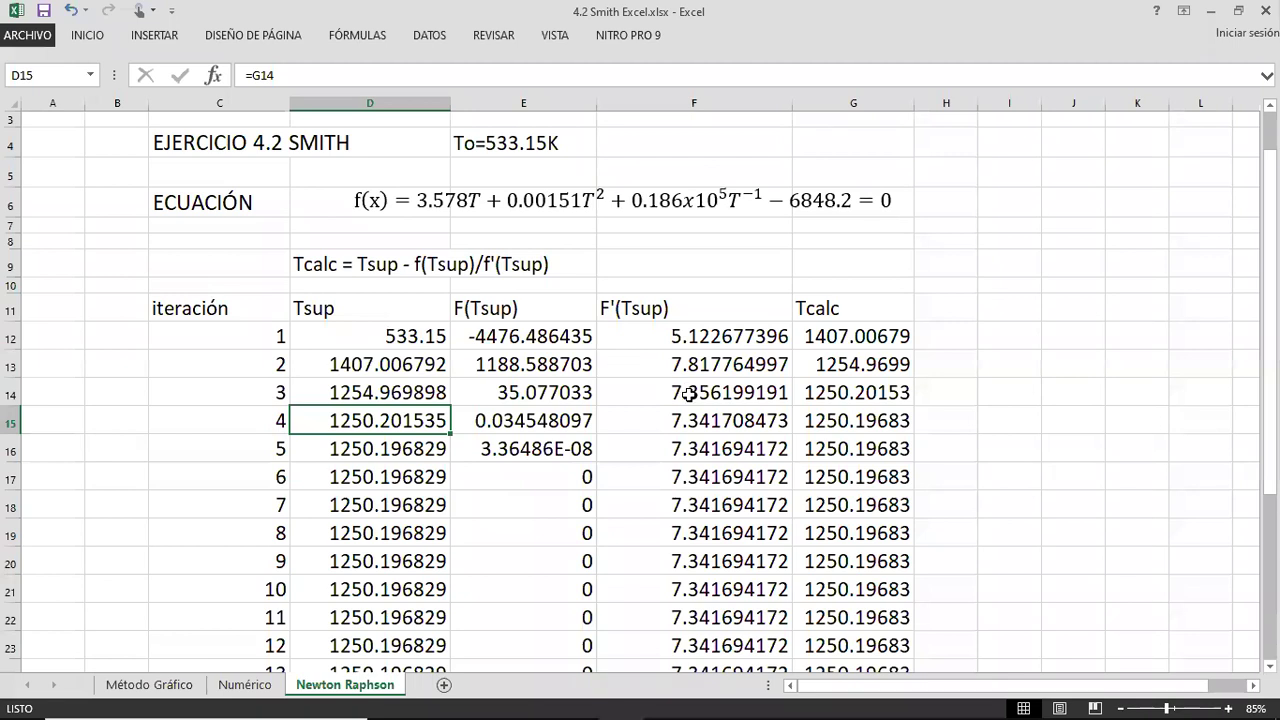
Switch to the calorimetry presentation in PowerPoint and add the line "SOLUCIÓN = Tfinal = 1250 K" below "MOSTRAR SOLUCIÓN NUMÉRICA EN EXCEL" on slide 23
key(alt+Tab)
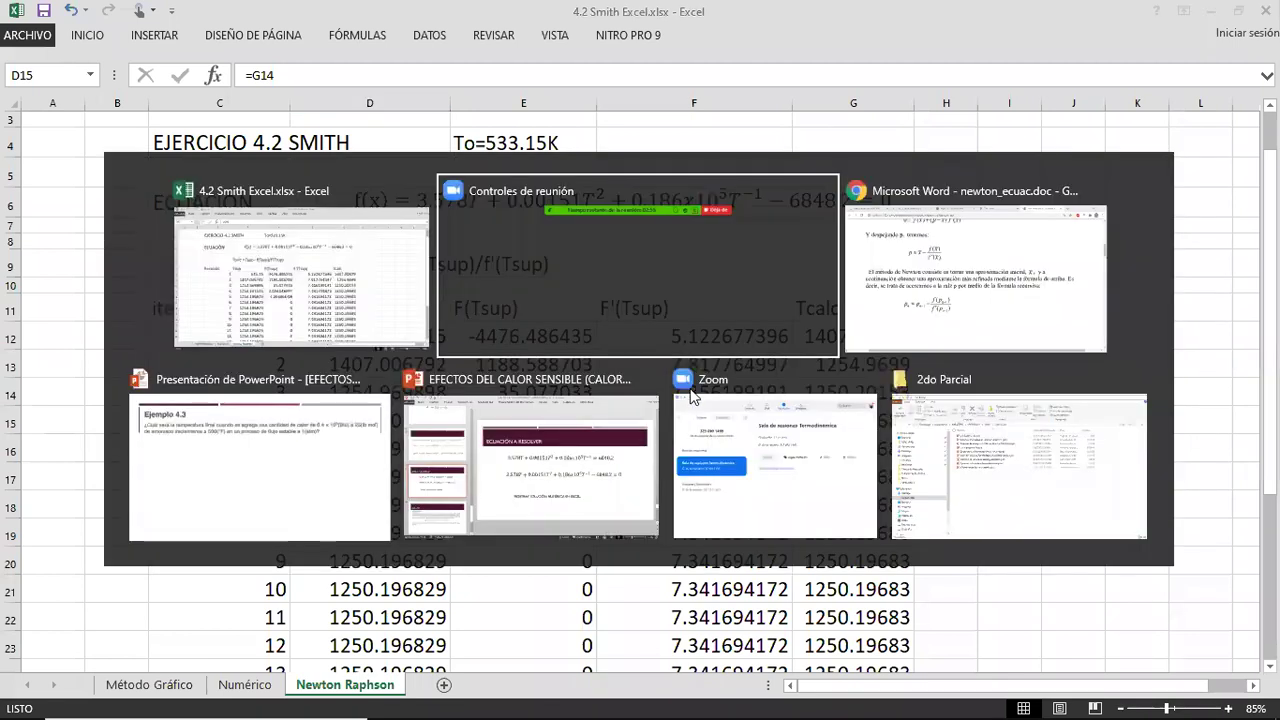
click(590, 388)
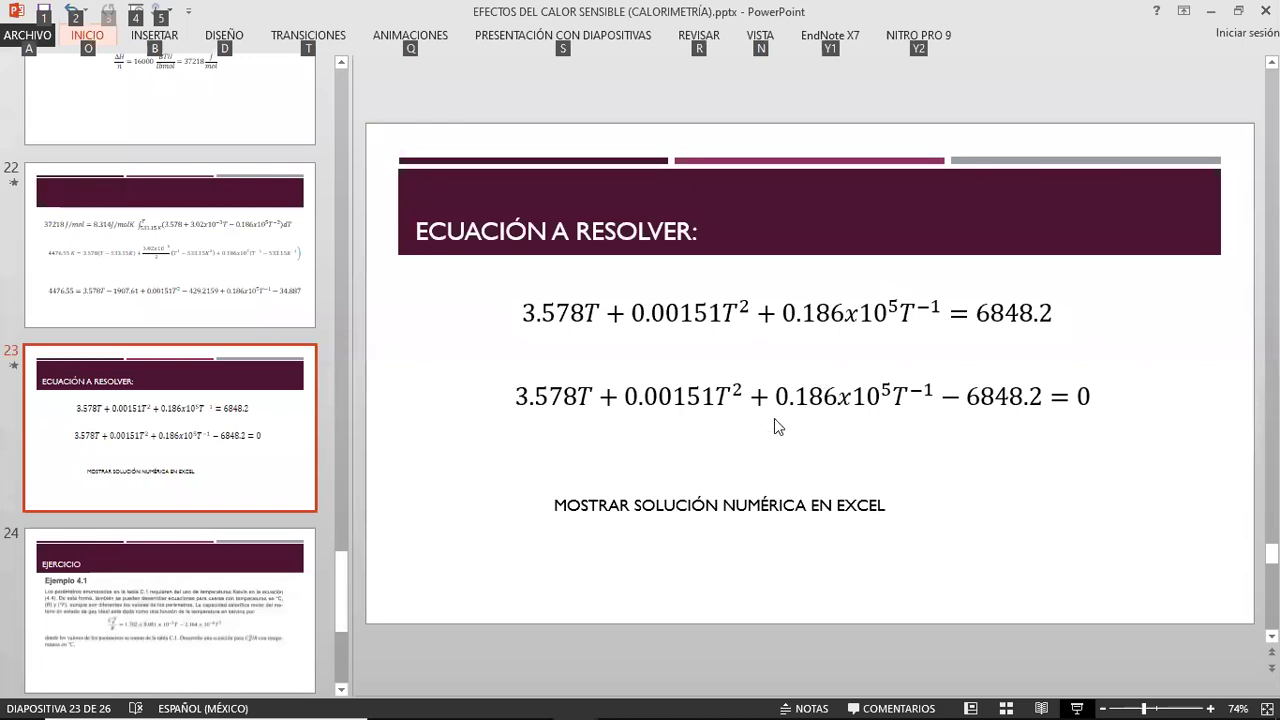
click(820, 500)
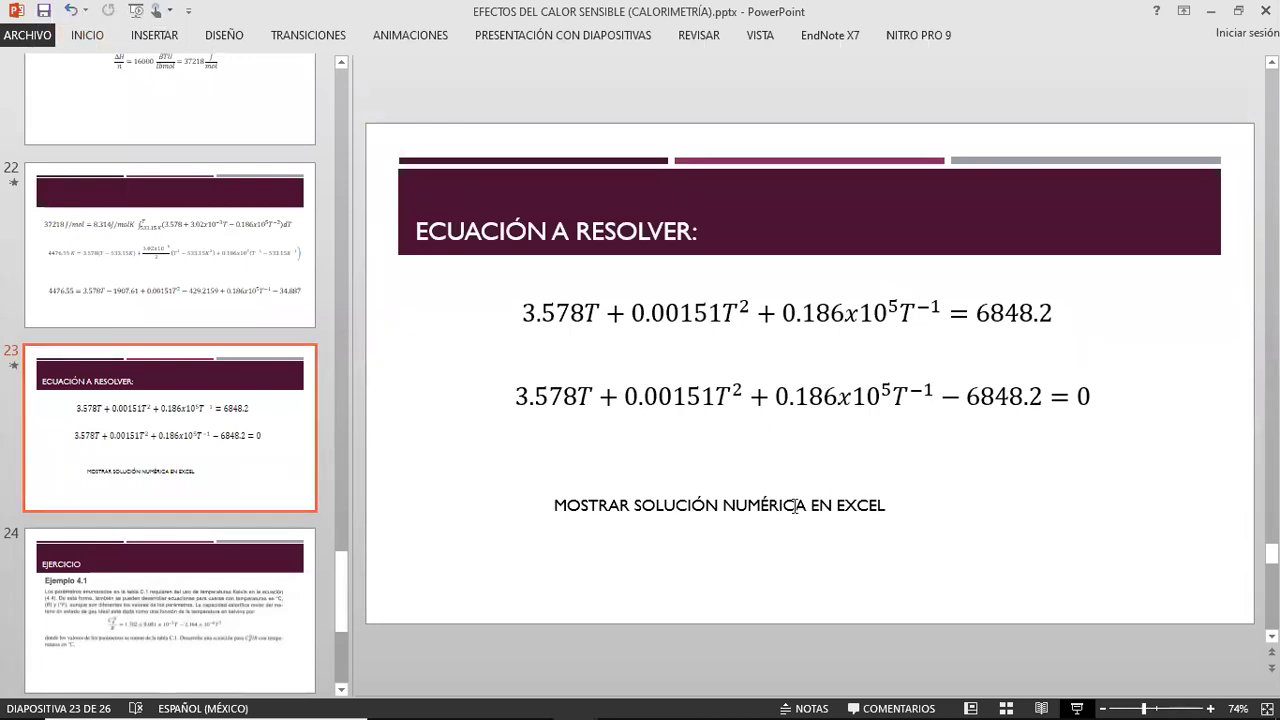
click(890, 506)
key(Return)
text(SOL)
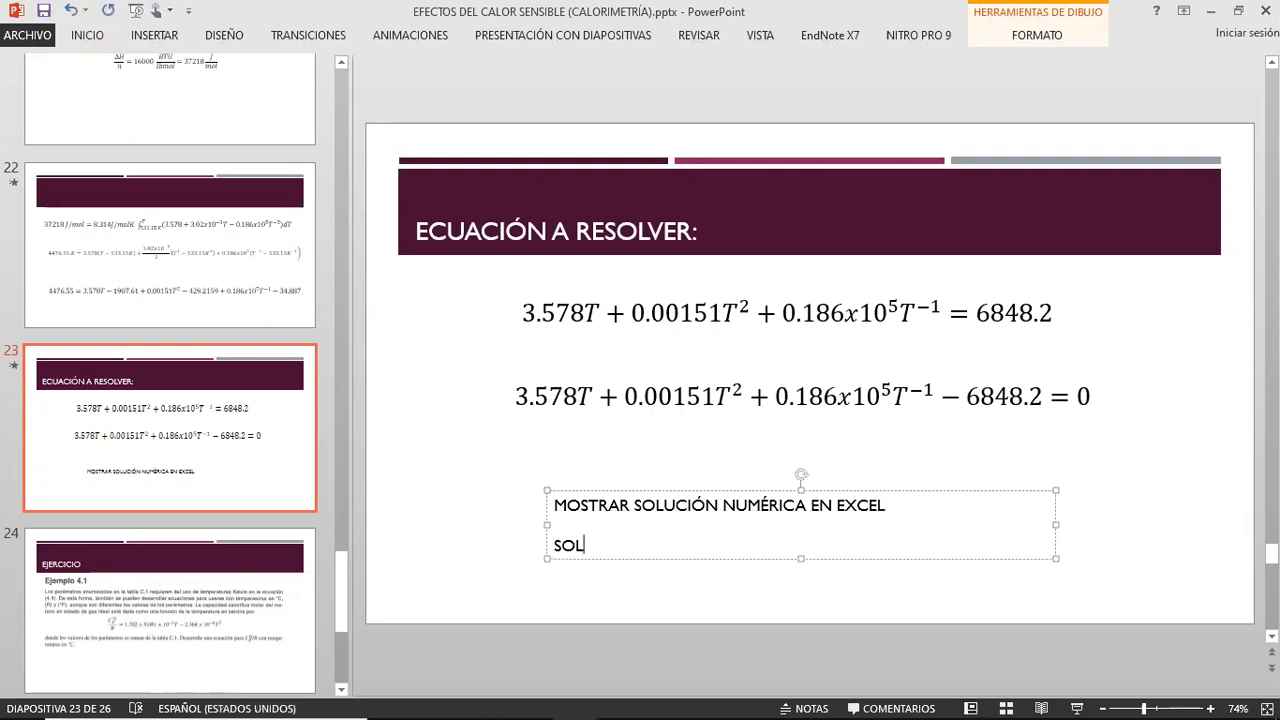
key(BackSpace)
key(BackSpace)
text(UCIÓN = )
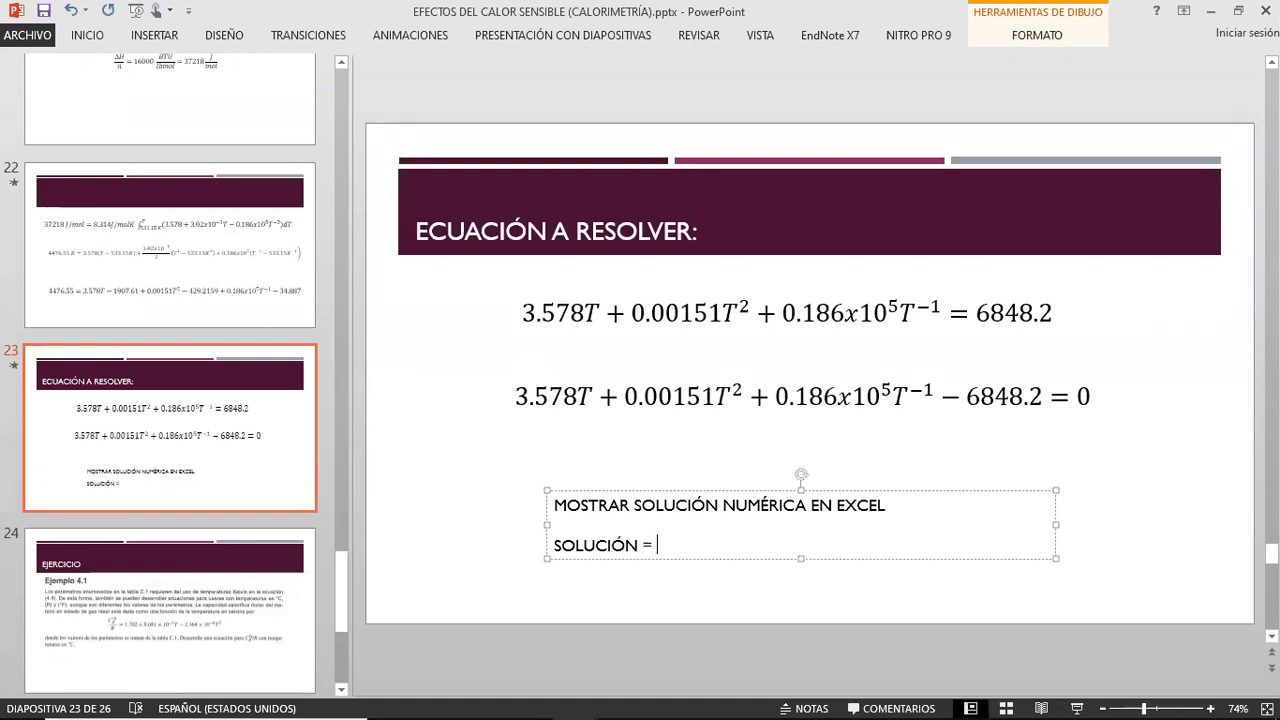
text(Tfinal = 1250)
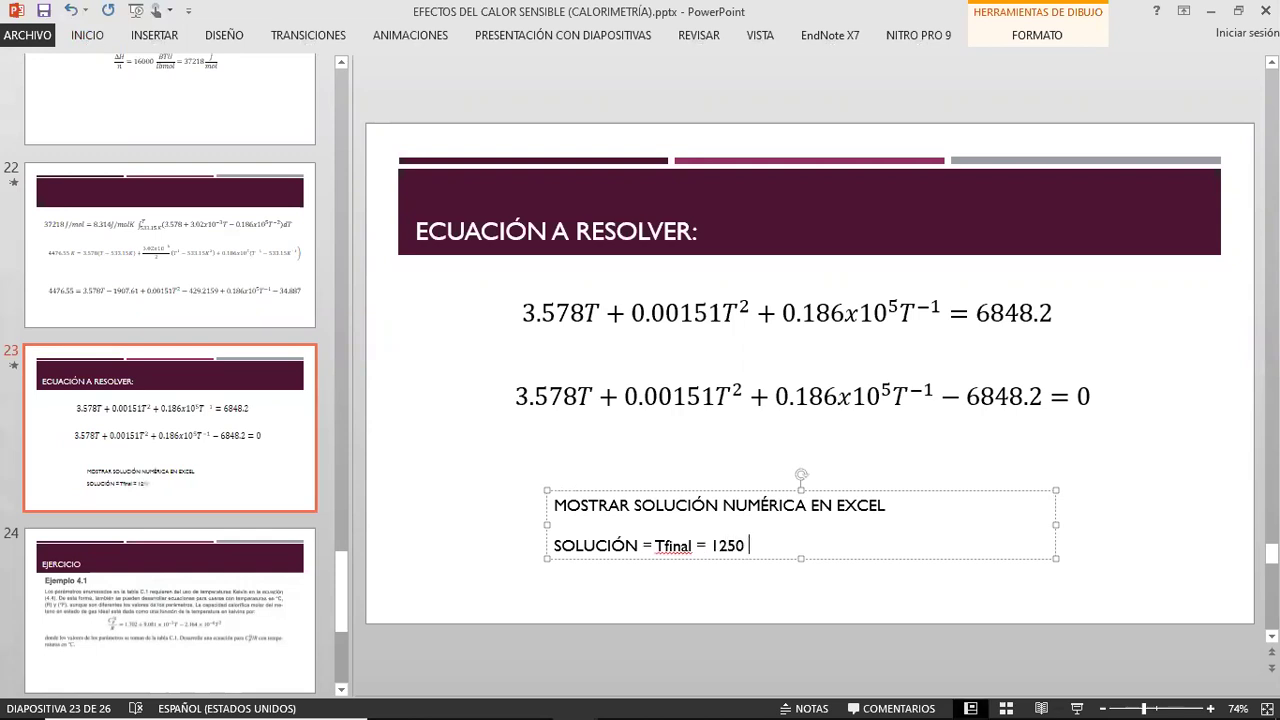
text( K)
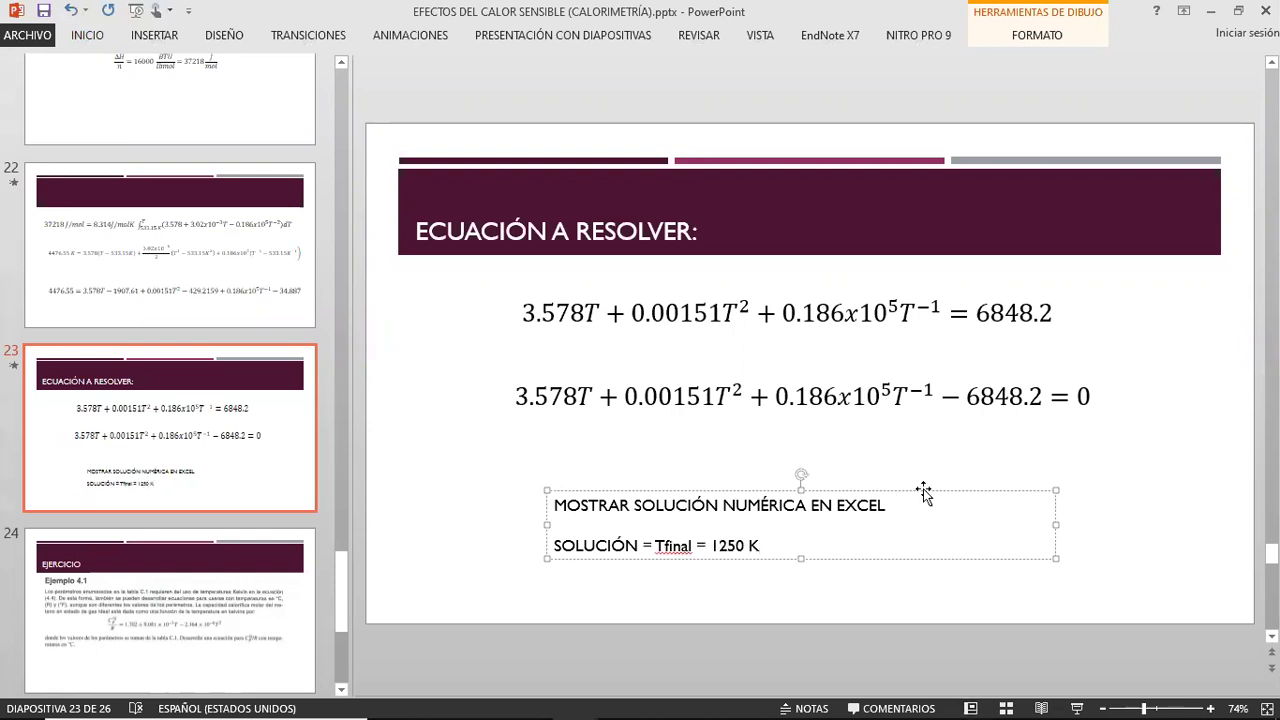
click(1190, 484)
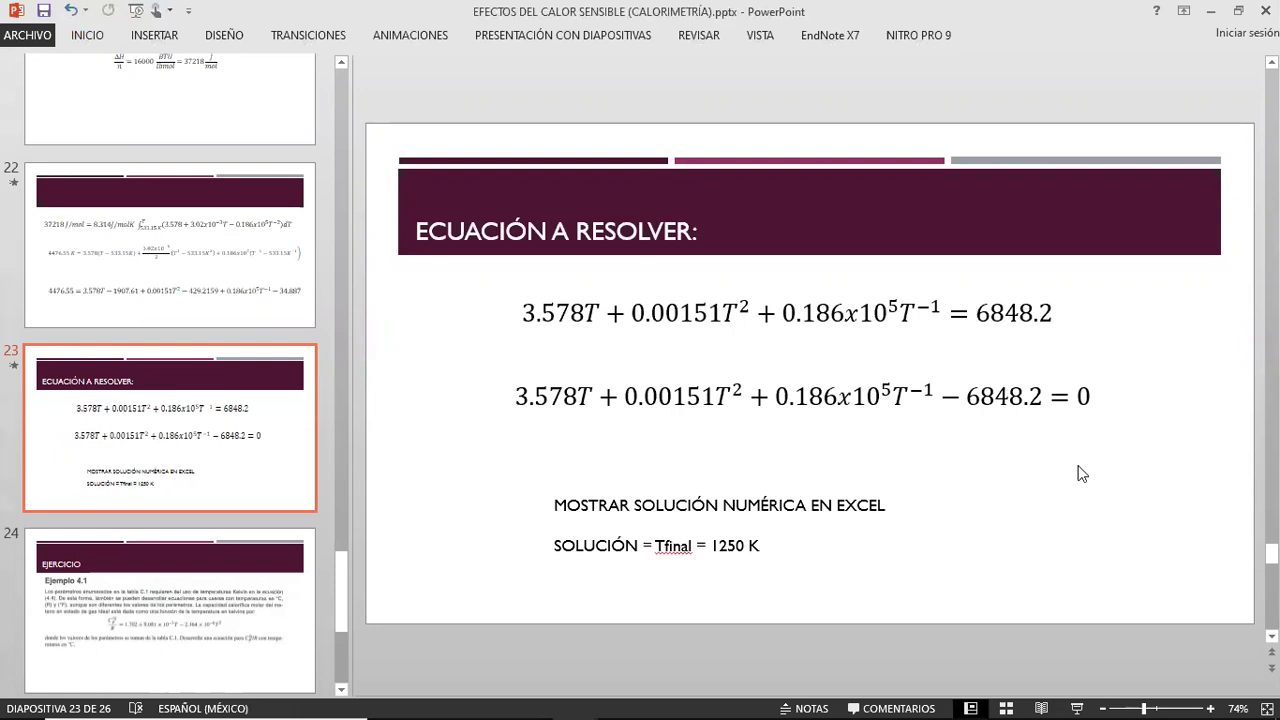